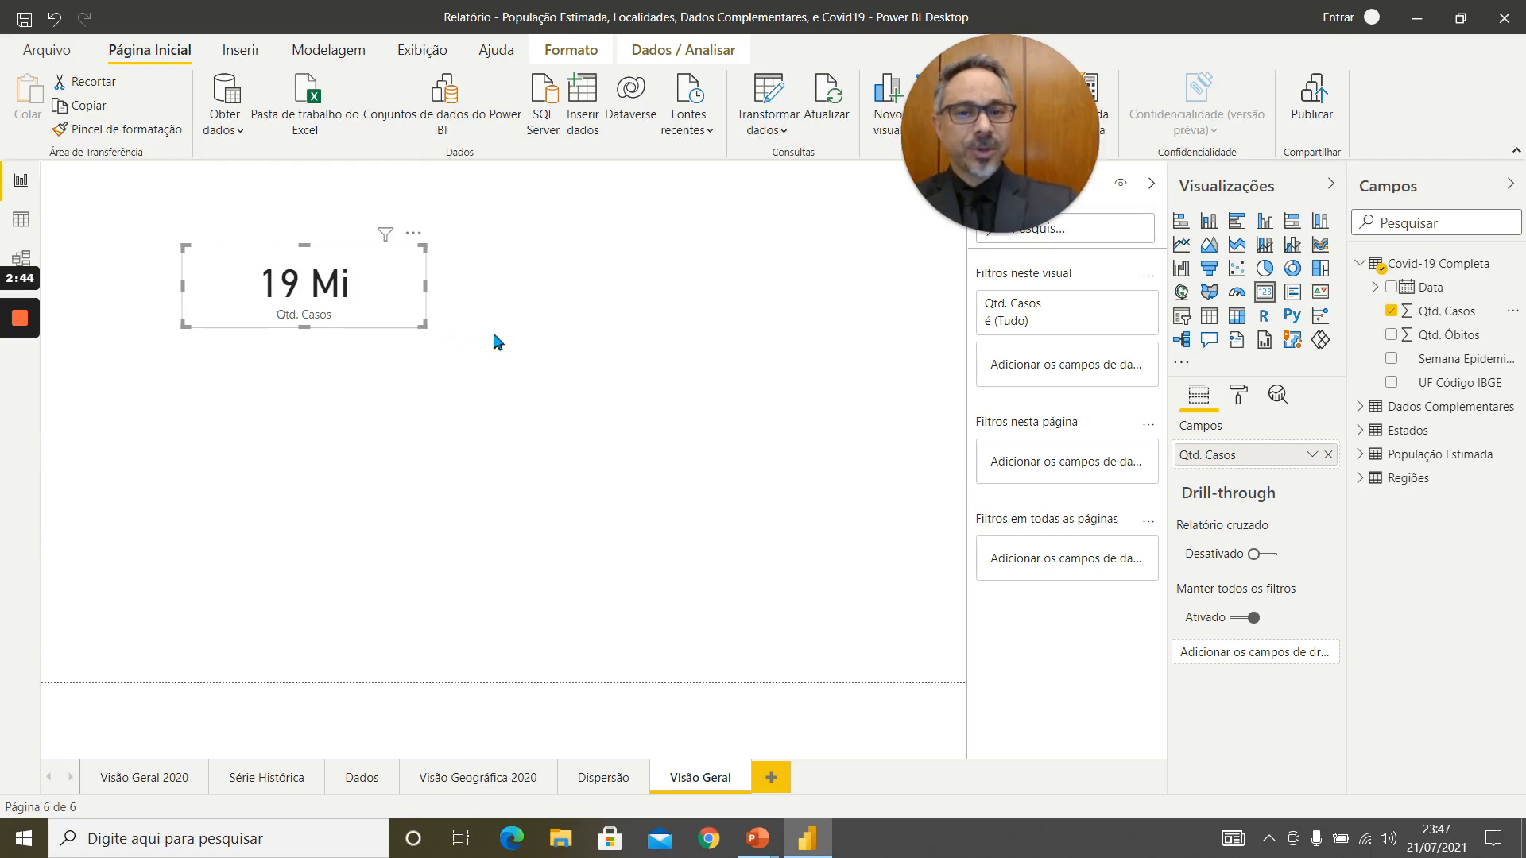
# Set the display units of the Qtd. Casos card's data label to Nenhum
pyautogui.click(1237, 400)
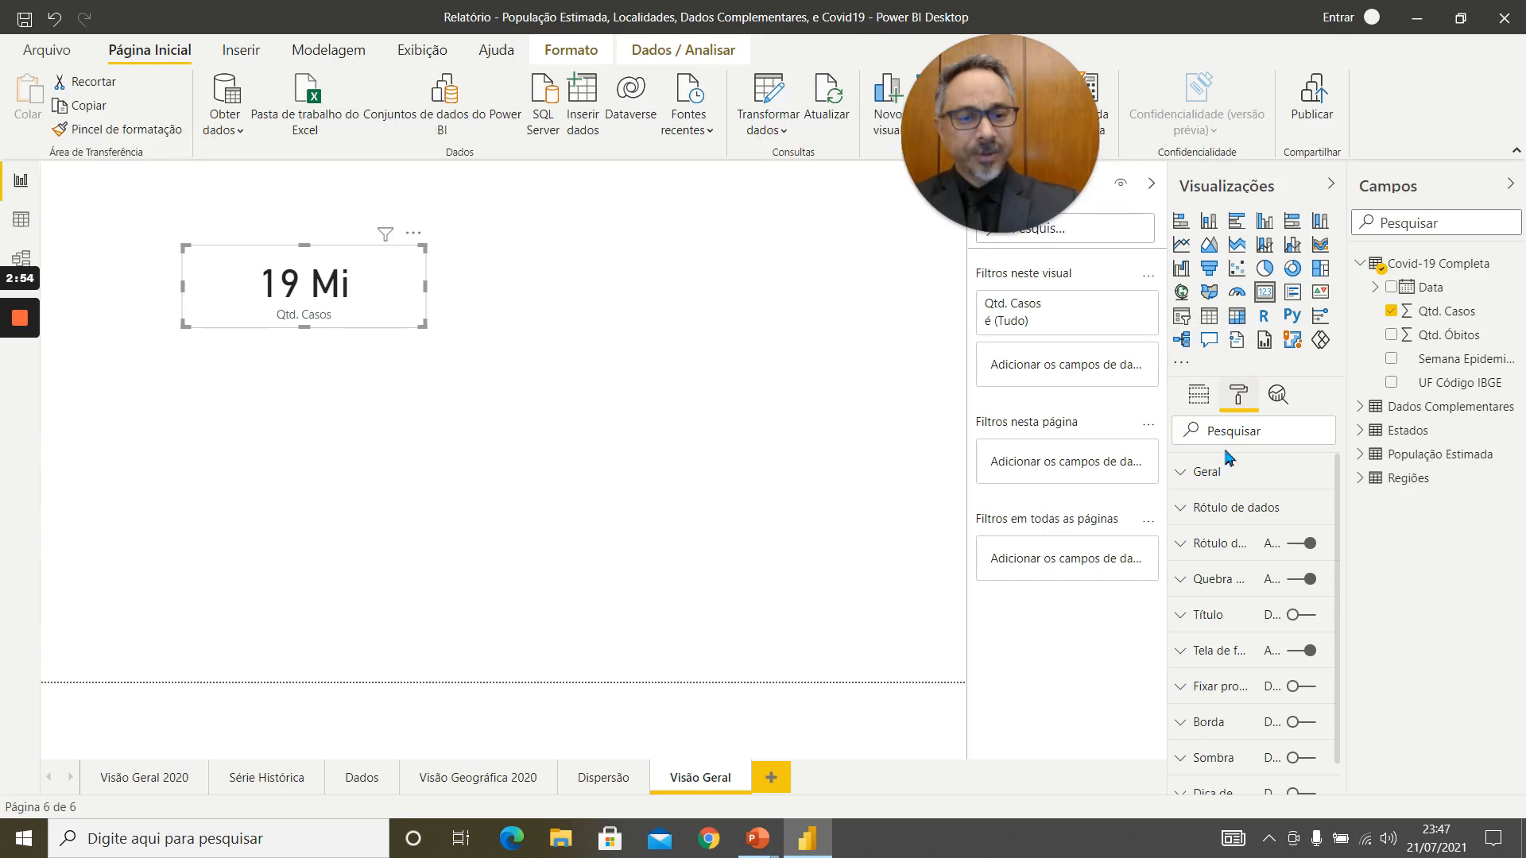
pyautogui.click(1256, 512)
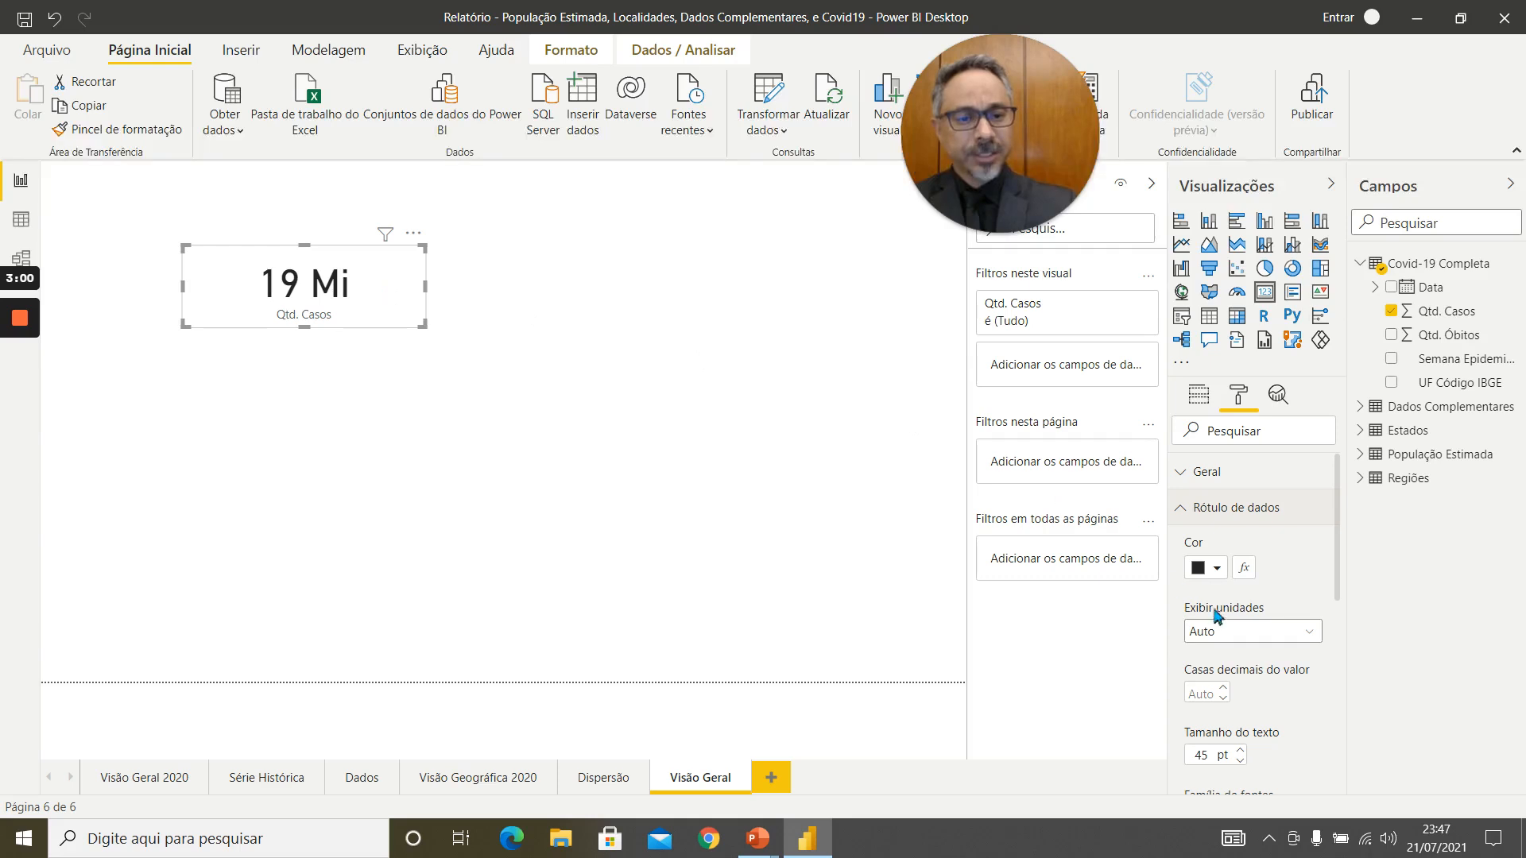
pyautogui.click(1228, 633)
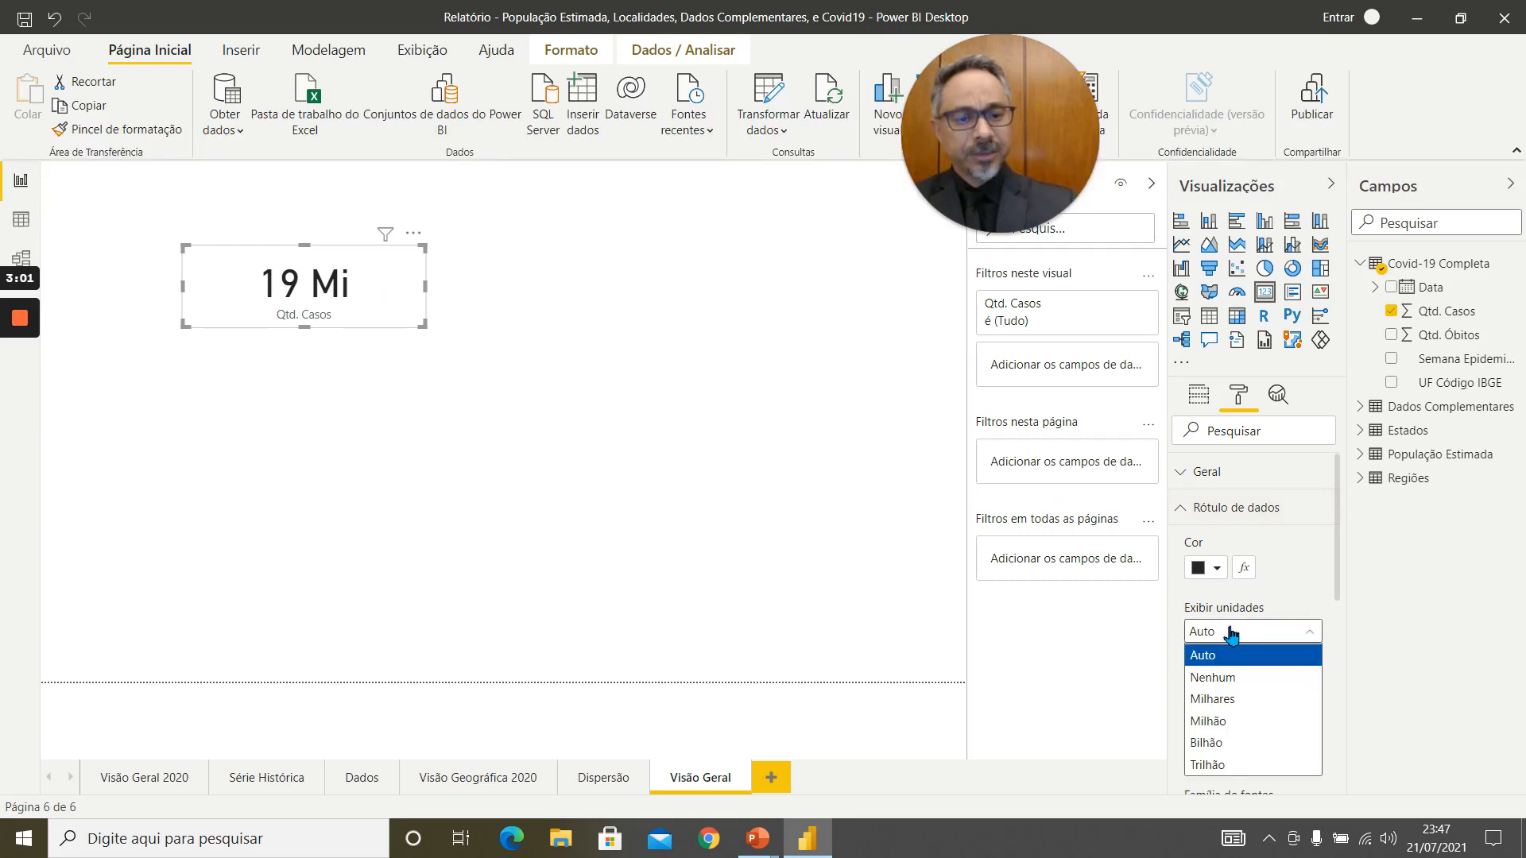
pyautogui.click(1221, 677)
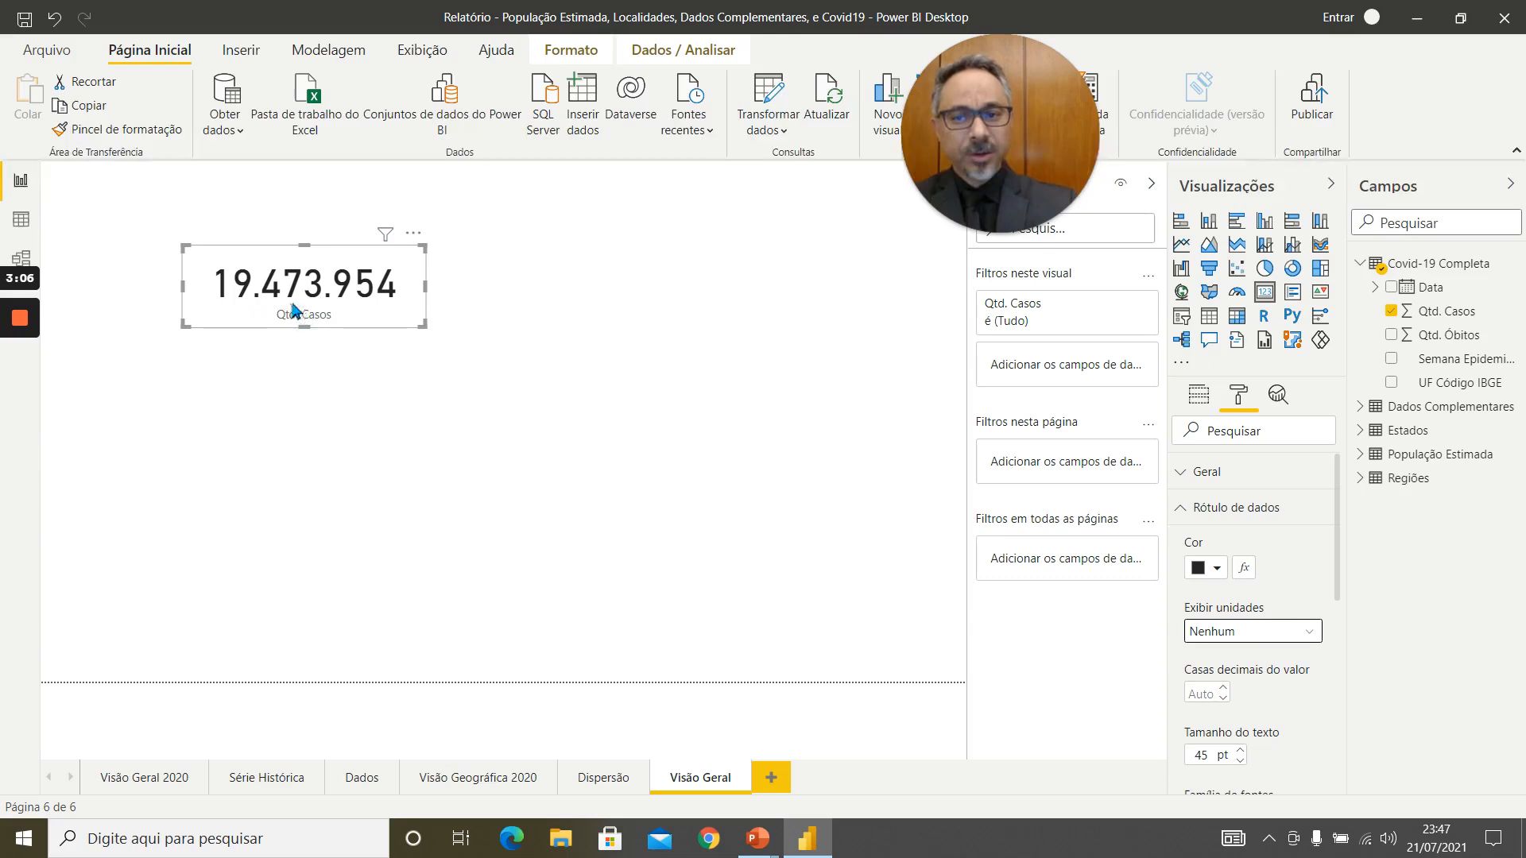
pyautogui.moveTo(340, 312)
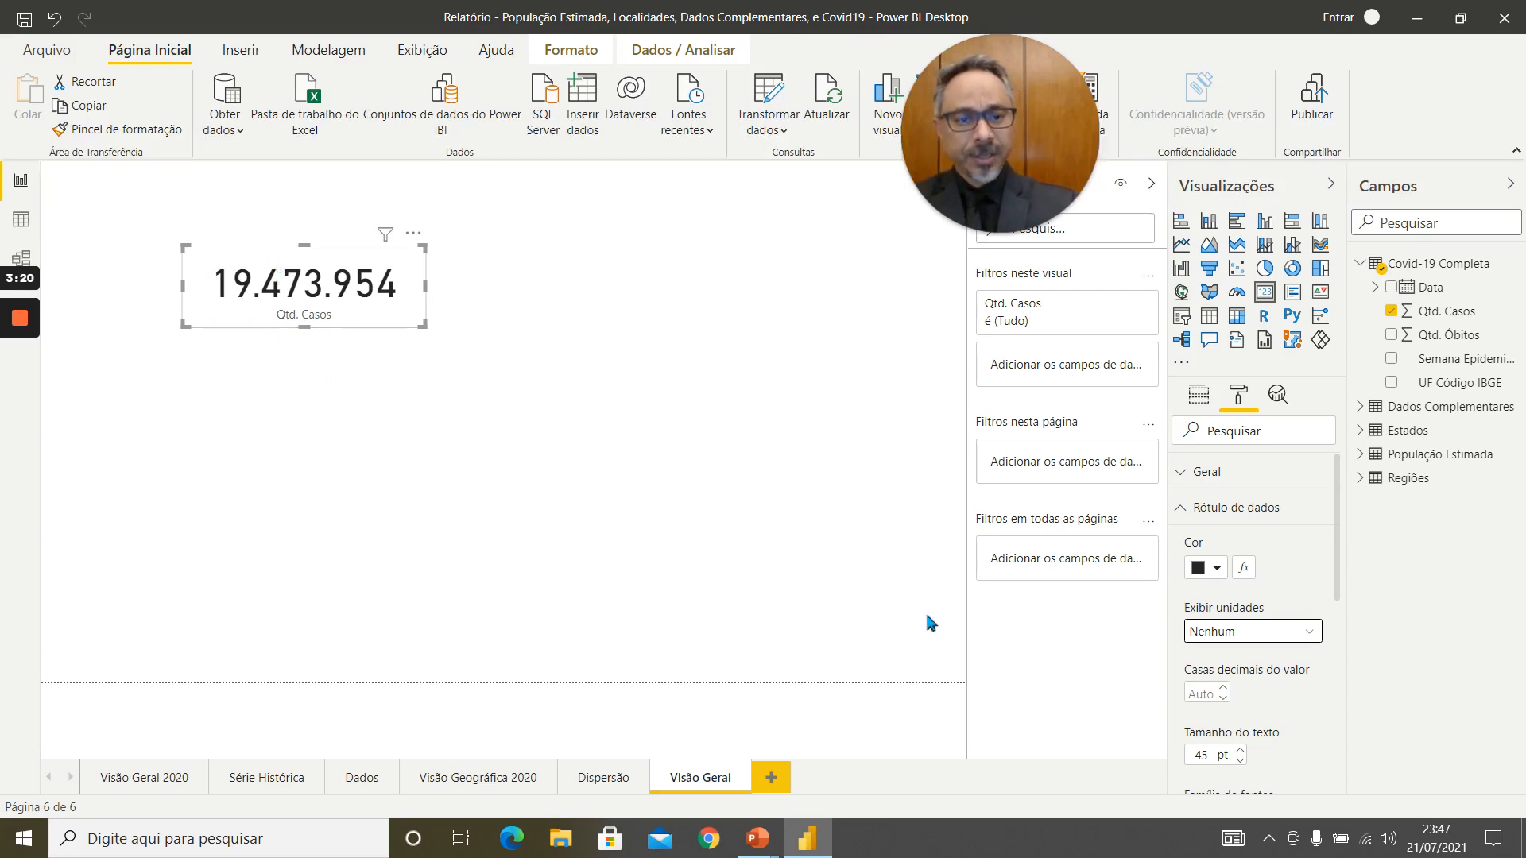
# Return the Qtd. Casos data label's display units to Auto and set its value decimal places to 2
pyautogui.click(1295, 634)
pyautogui.click(1232, 655)
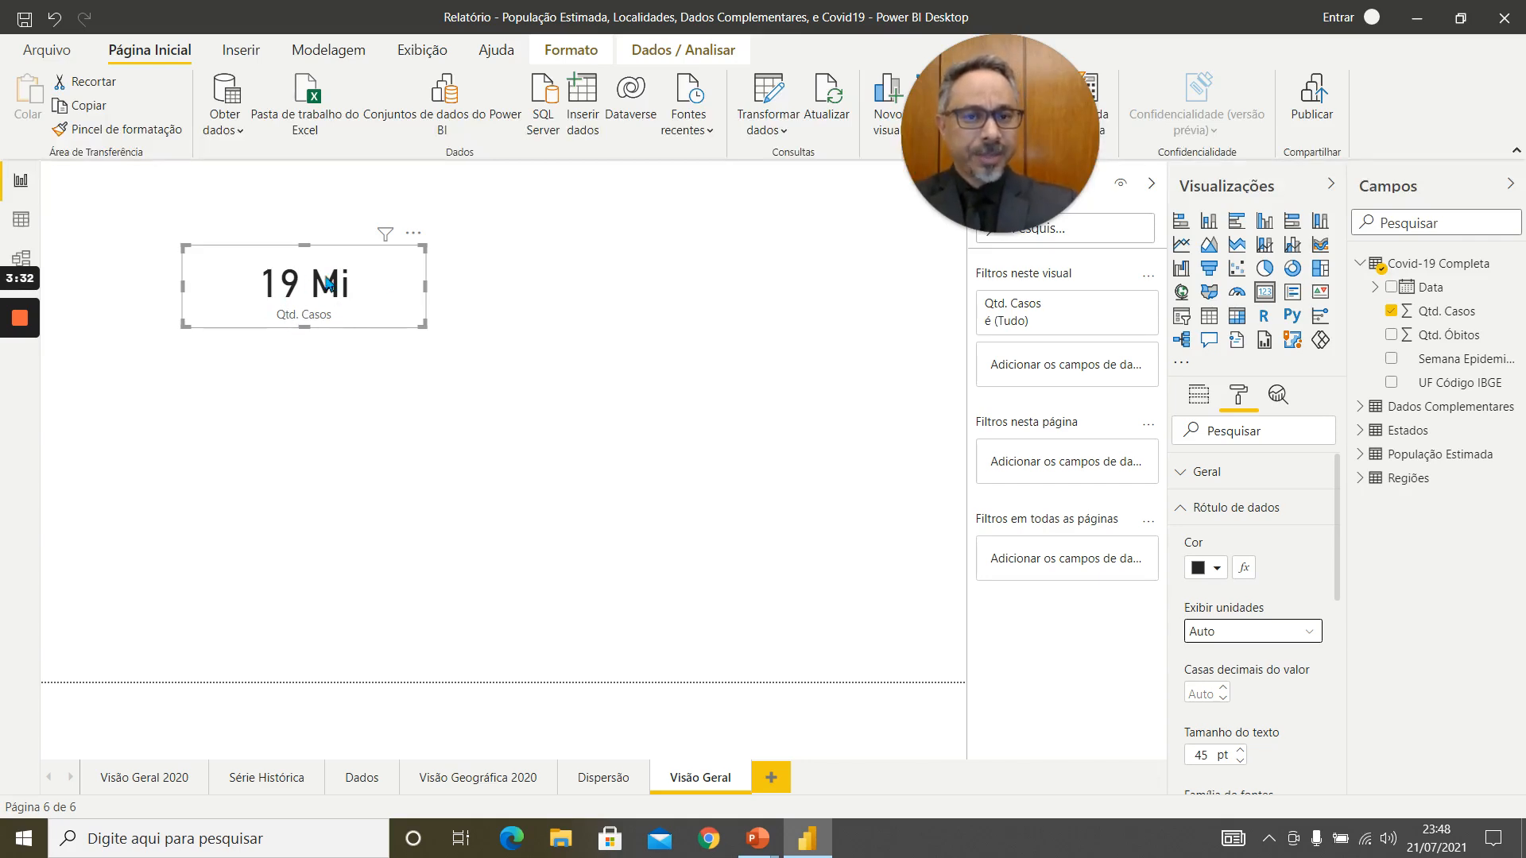
pyautogui.scroll(-3, 1264, 564)
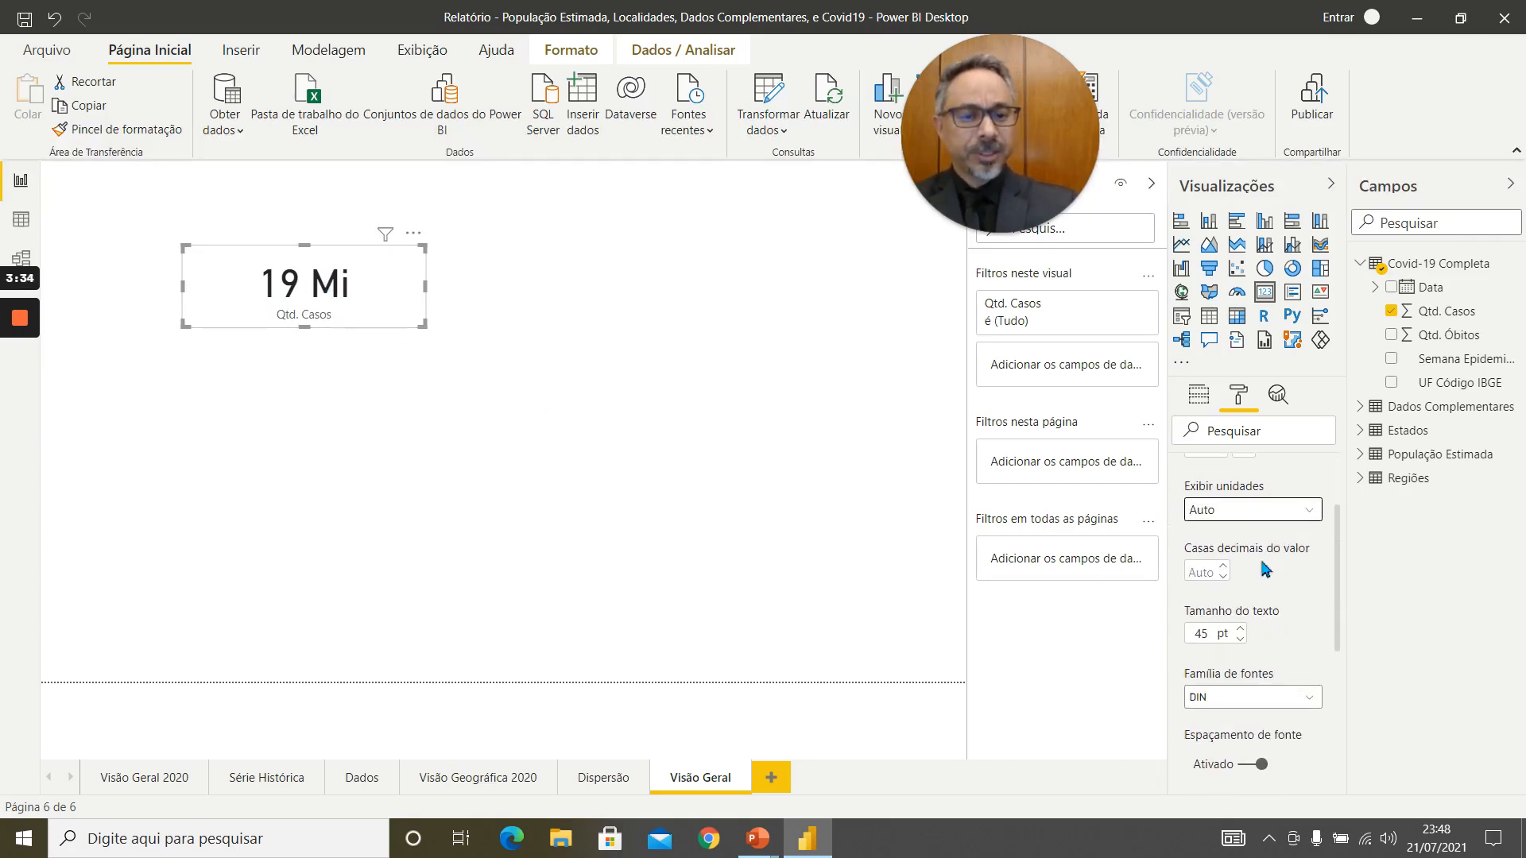
pyautogui.click(1225, 568)
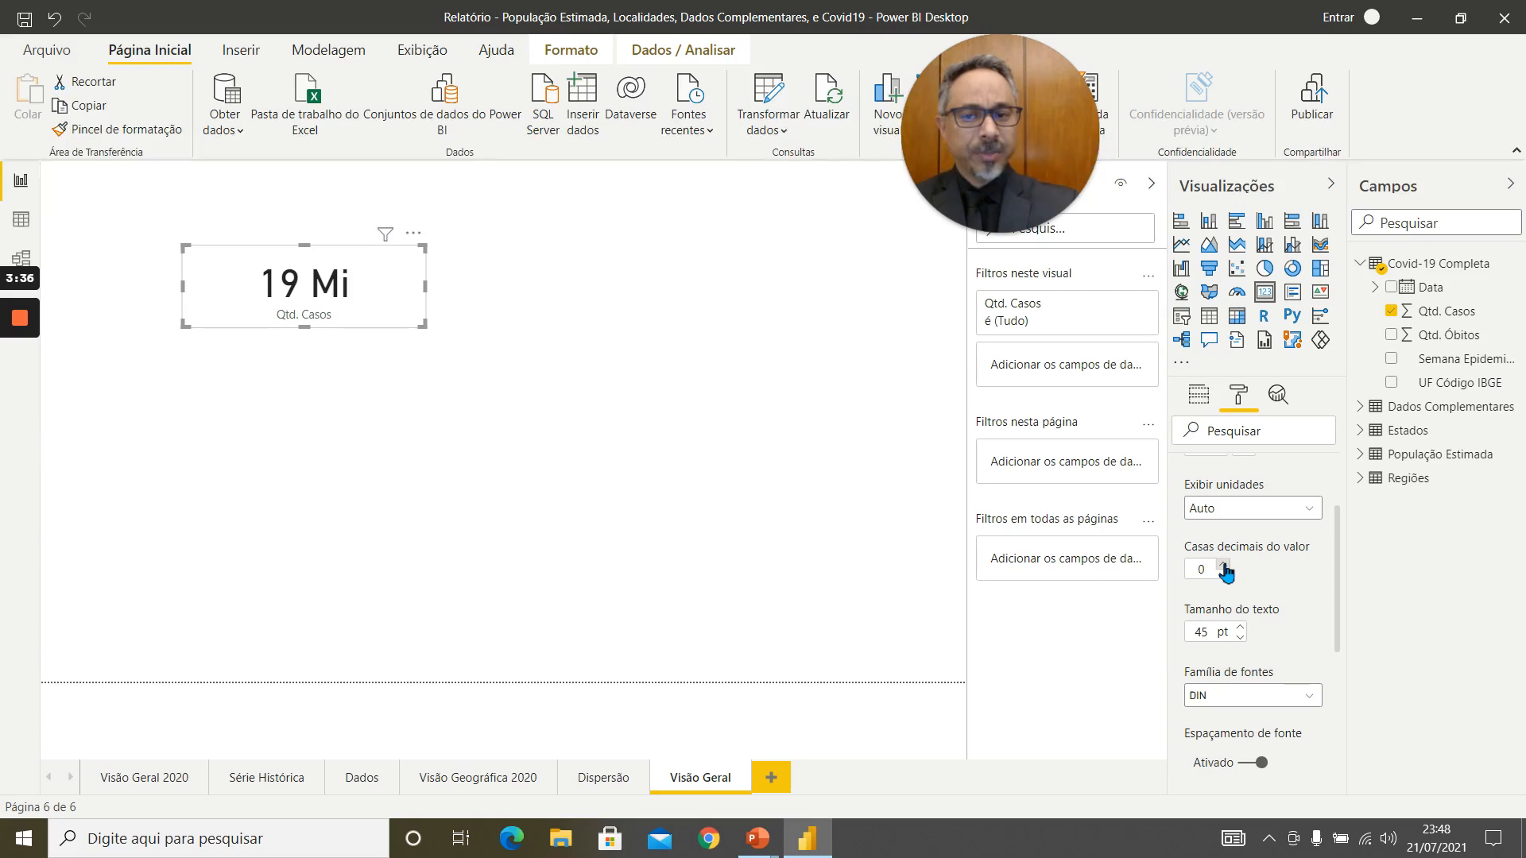
pyautogui.click(1224, 566)
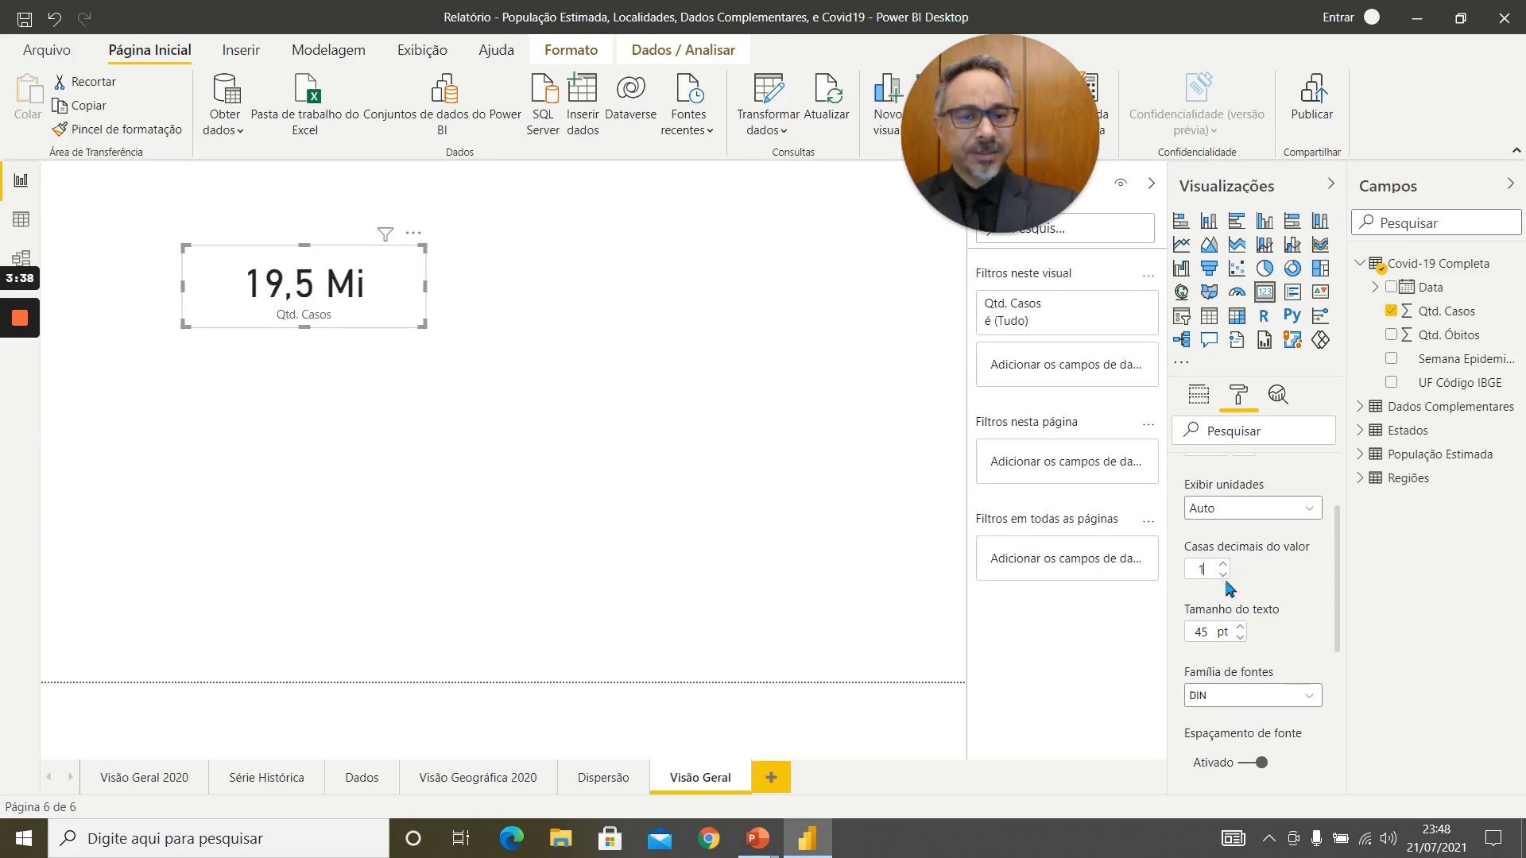
pyautogui.click(1224, 565)
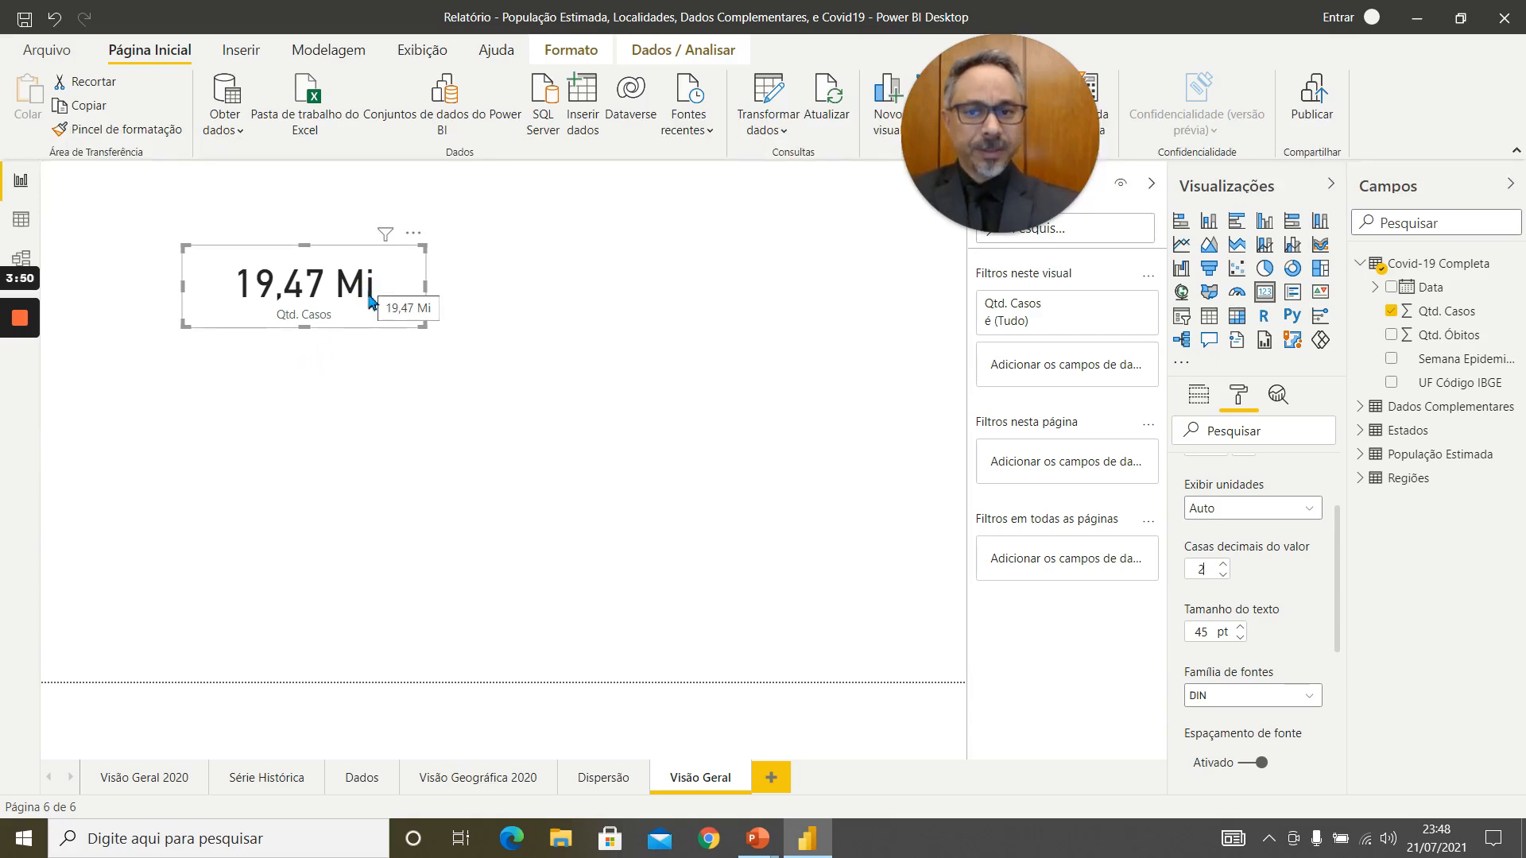
# Try a 44 pt text size on the data label, restore 45 pt, and set the value decimal places to 1
pyautogui.click(1240, 637)
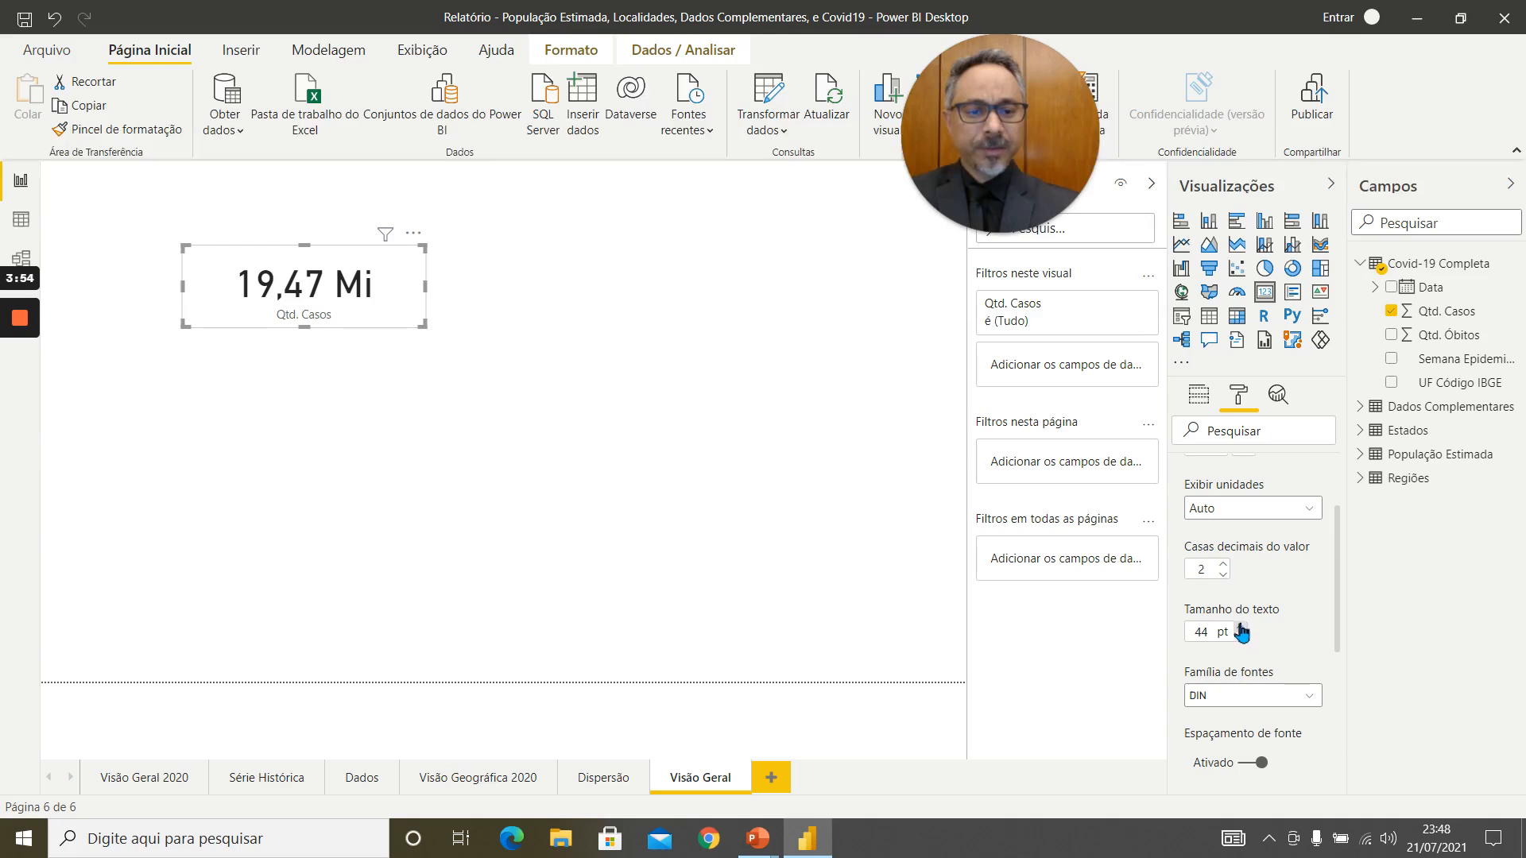
pyautogui.click(1240, 626)
pyautogui.click(1223, 575)
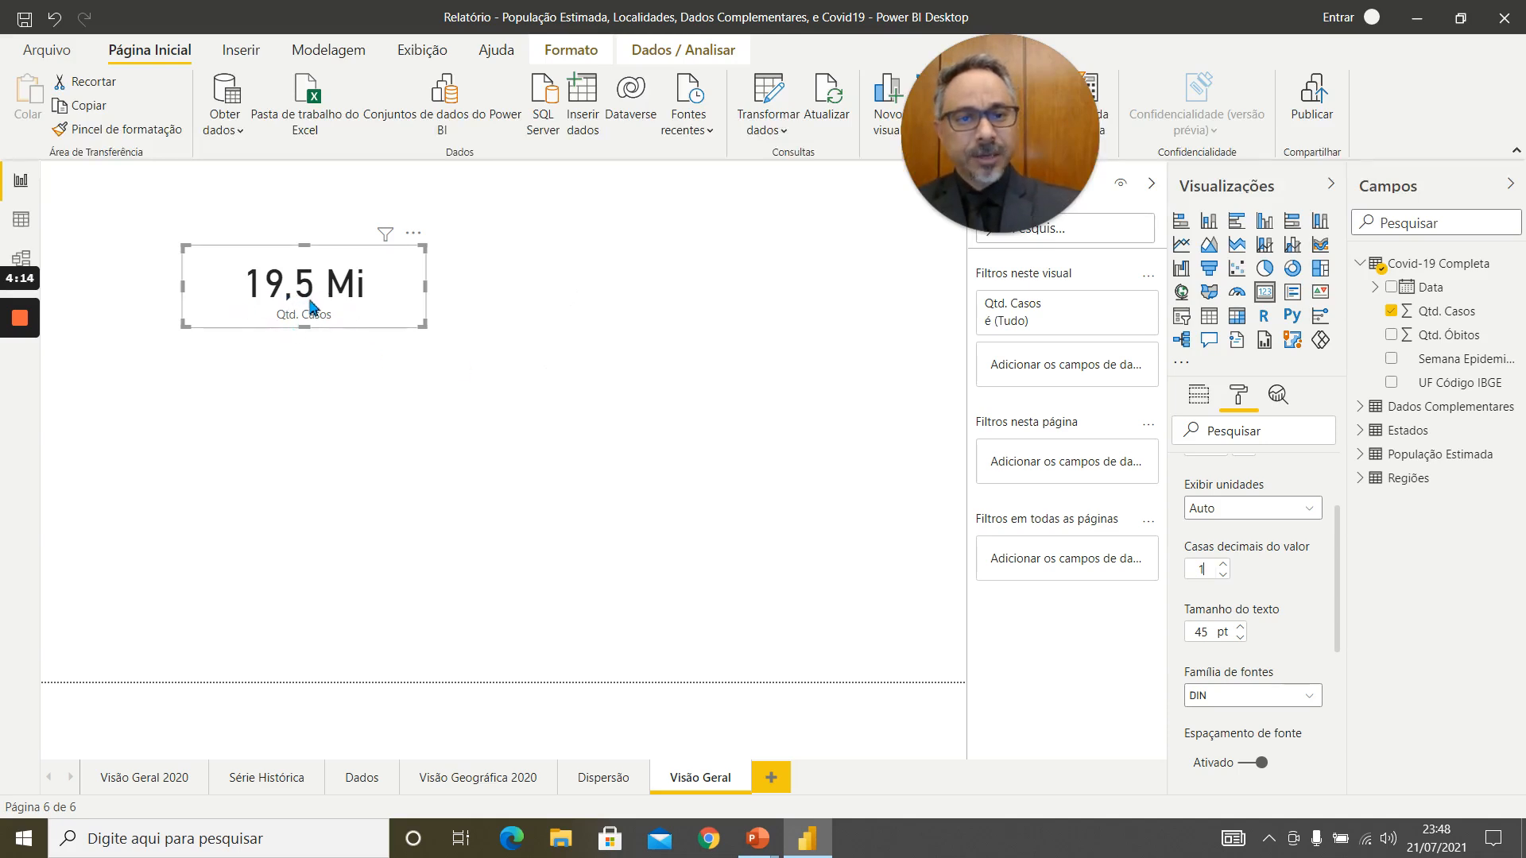
# Add a second card next to the Qtd. Casos card, match its height and alignment, and fill it with the Qtd. Óbitos field
pyautogui.click(478, 288)
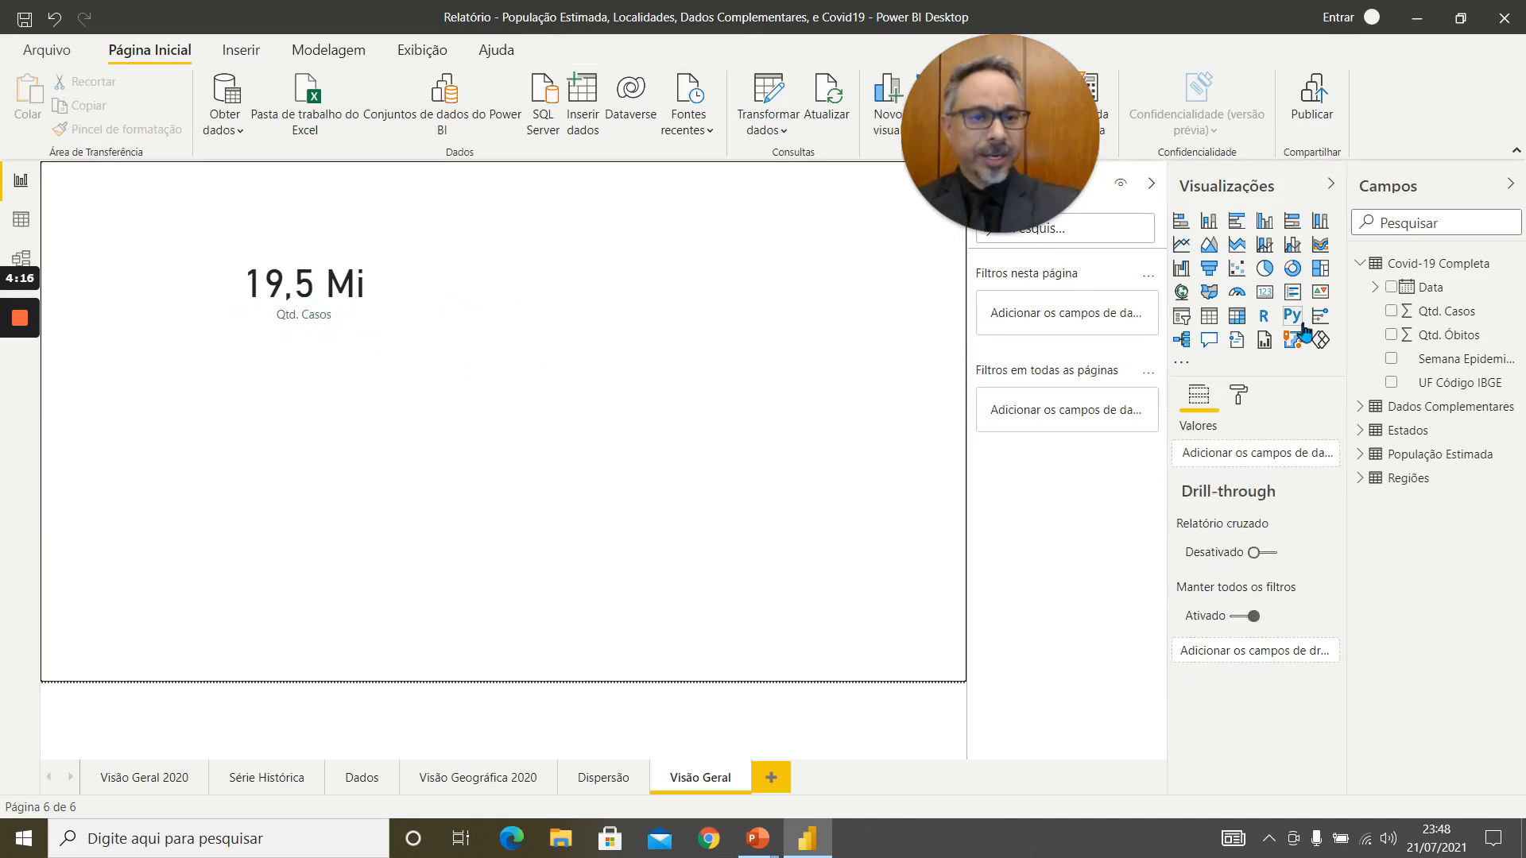
pyautogui.click(1275, 305)
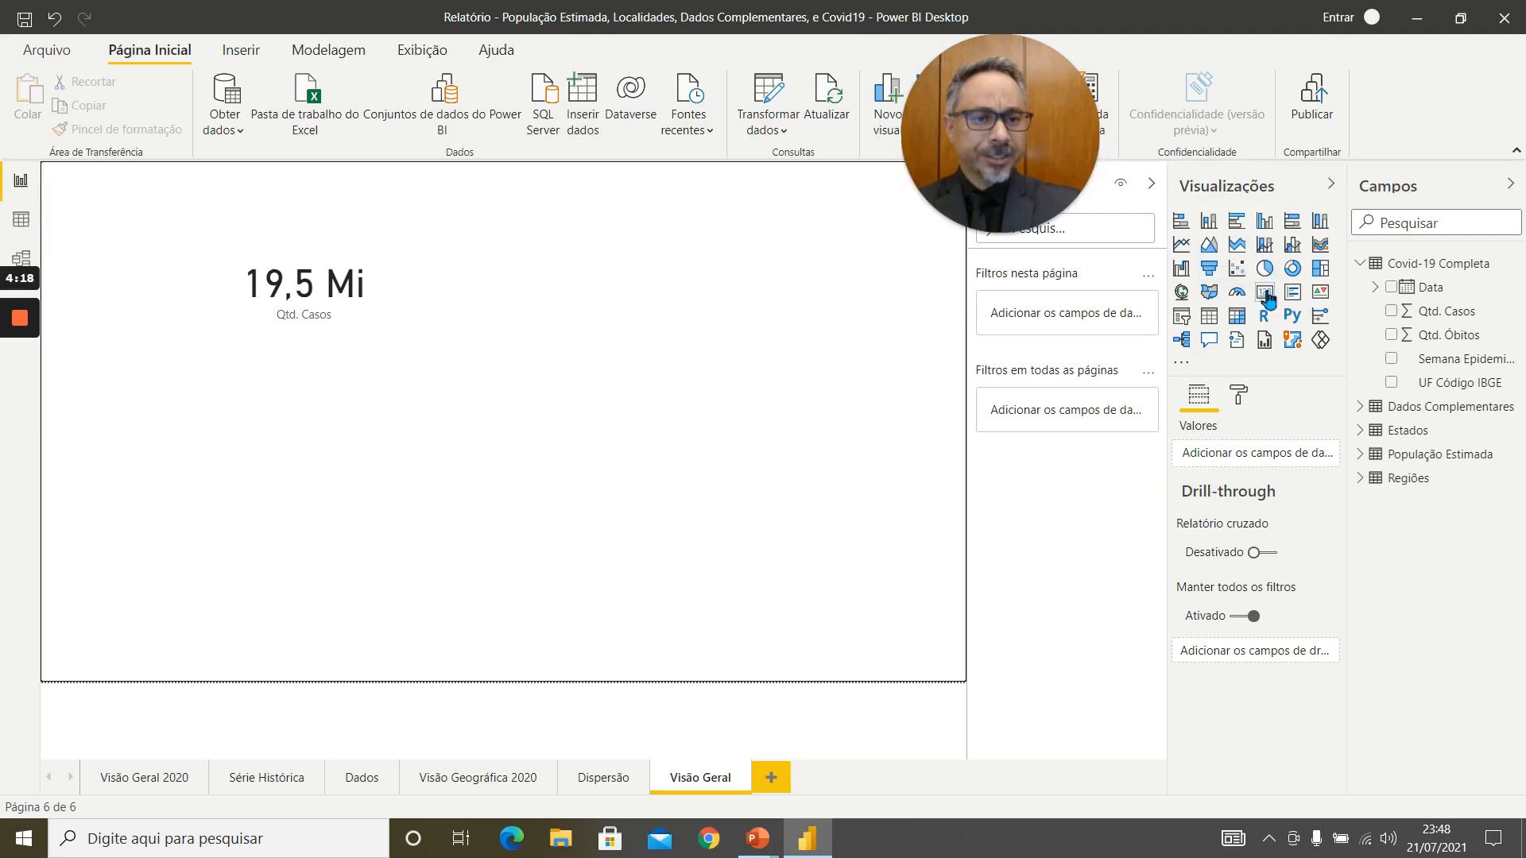
pyautogui.moveTo(281, 521); pyautogui.dragTo(558, 359)
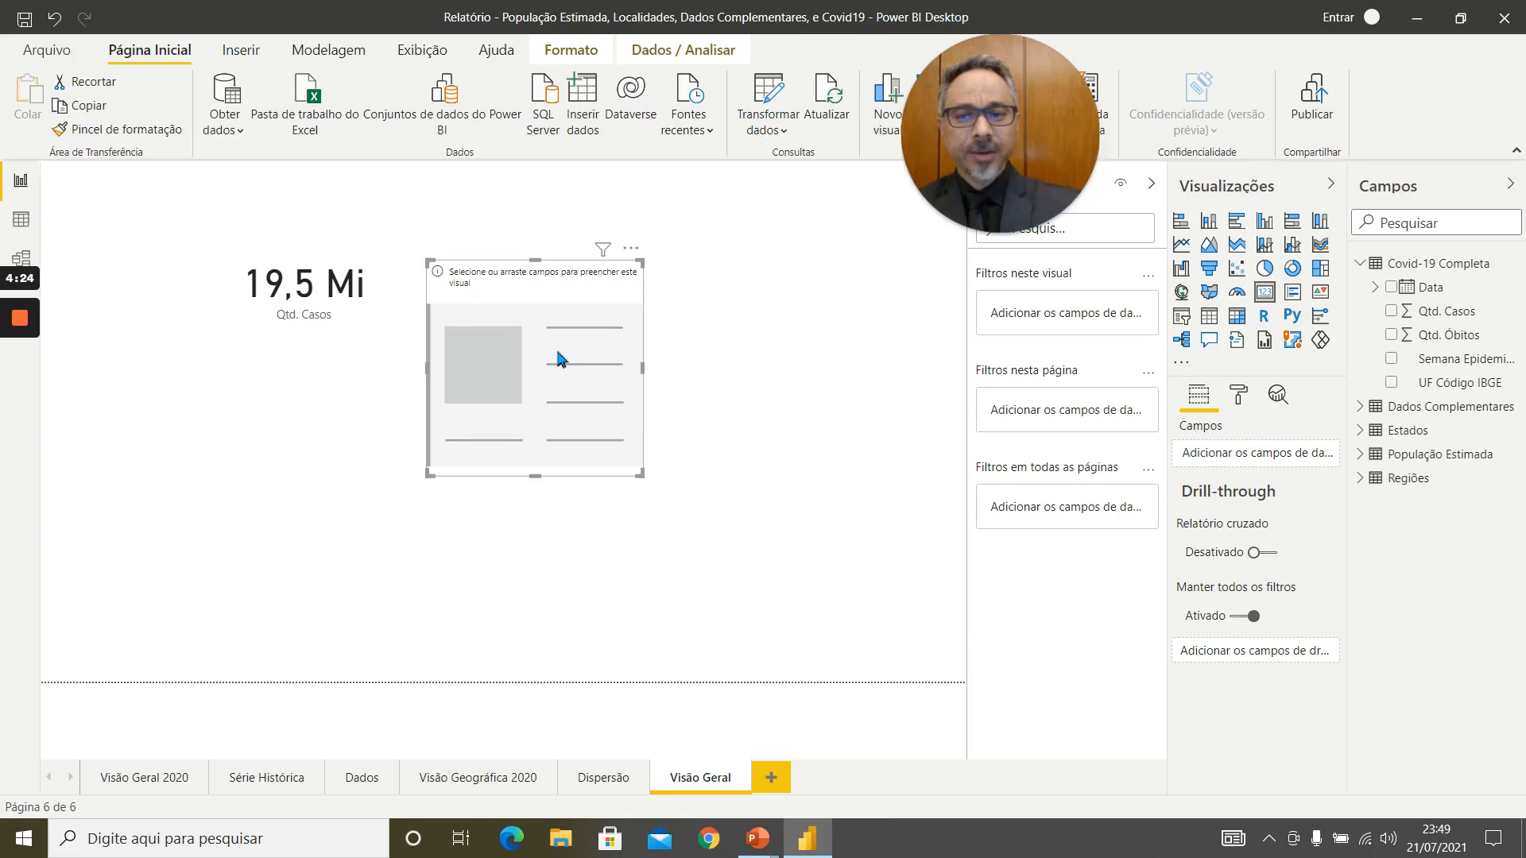
pyautogui.moveTo(542, 448); pyautogui.dragTo(559, 322)
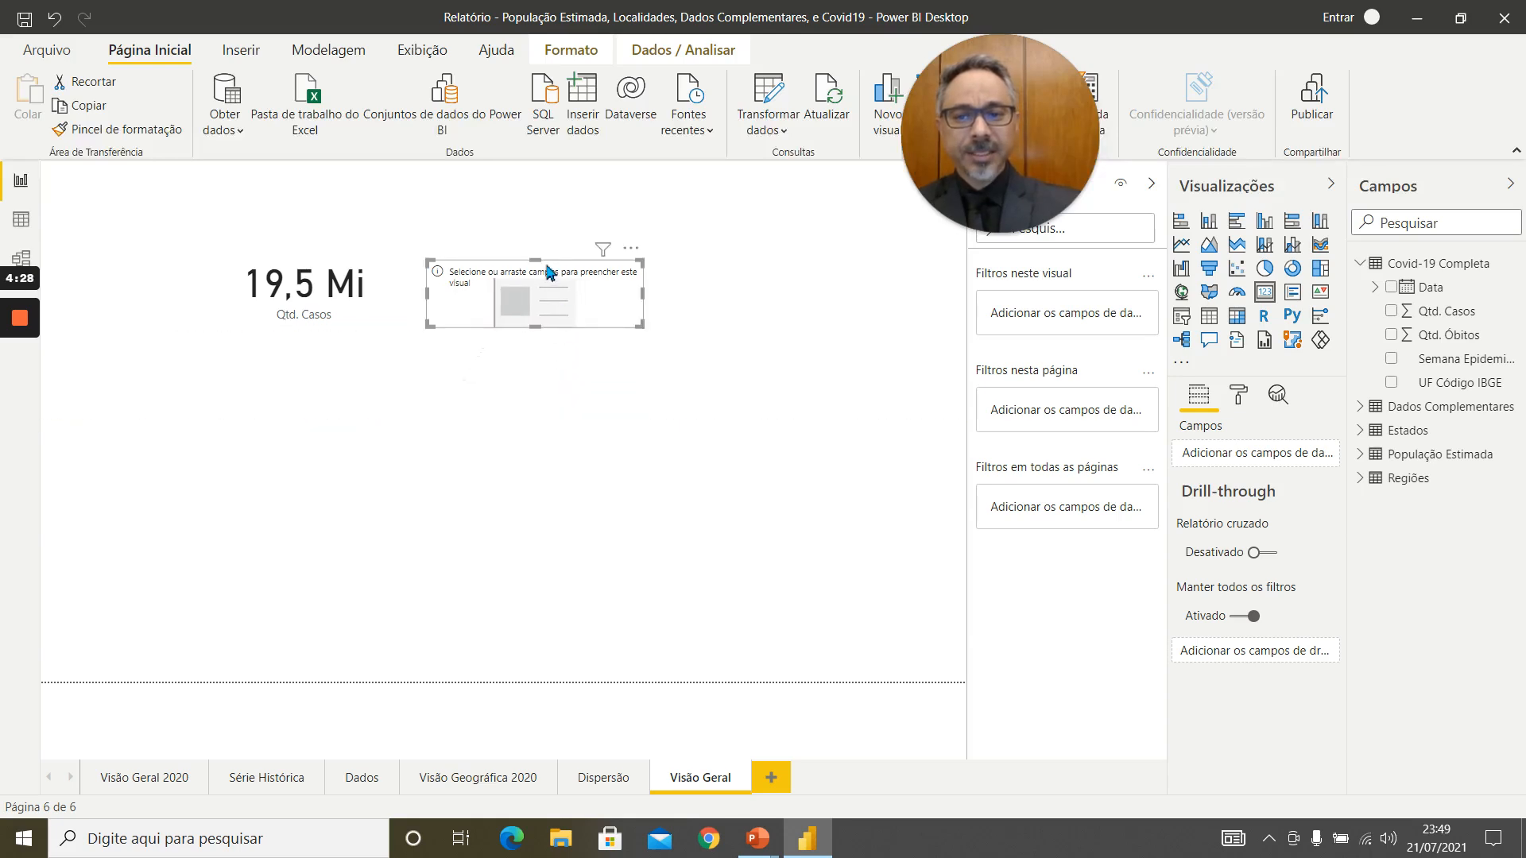
pyautogui.moveTo(541, 268); pyautogui.dragTo(539, 250)
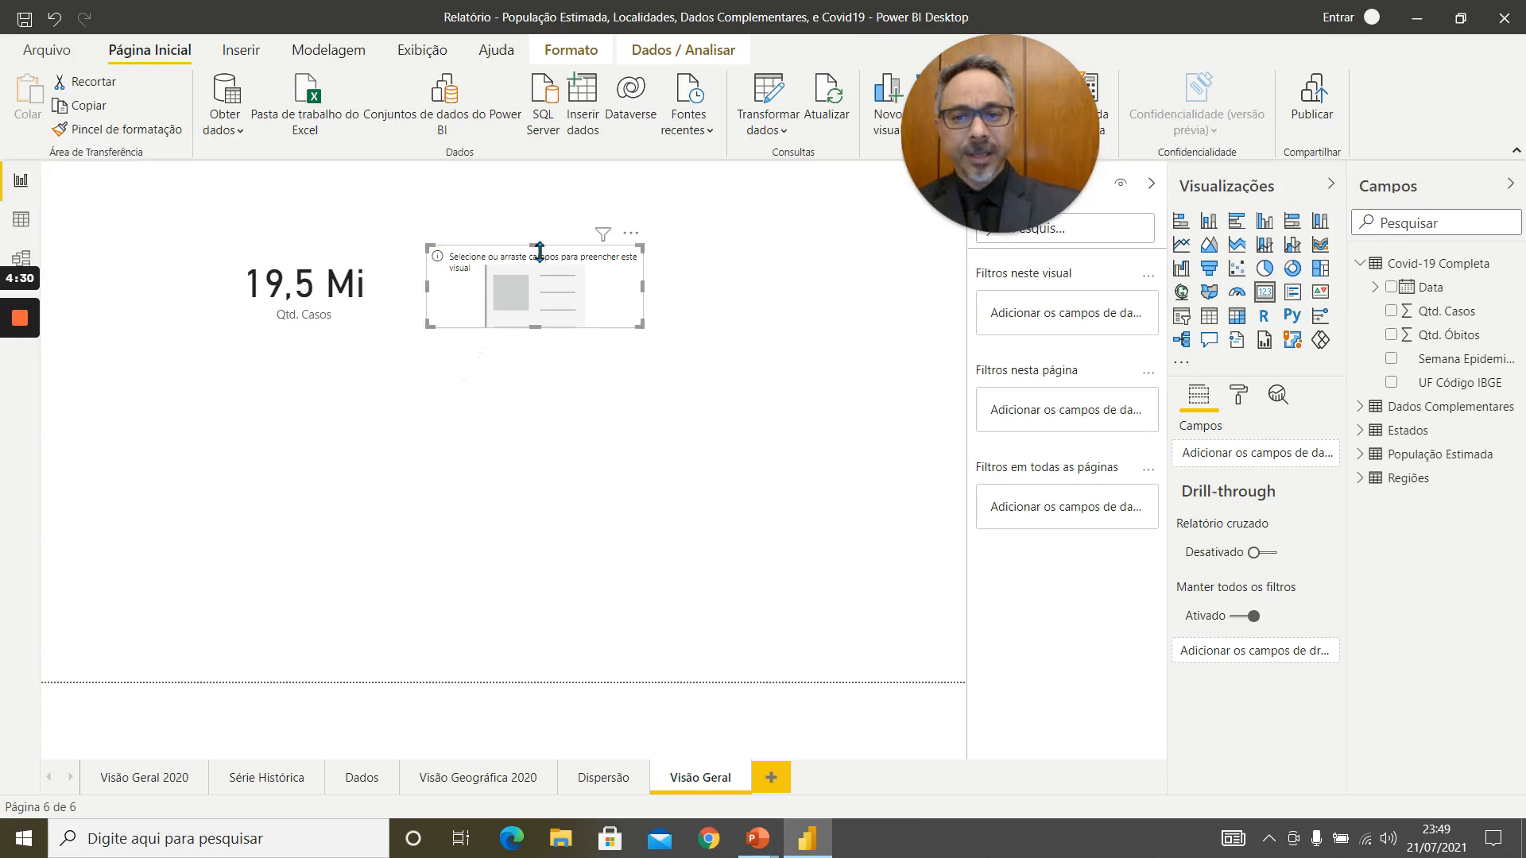
pyautogui.click(408, 292)
pyautogui.click(489, 297)
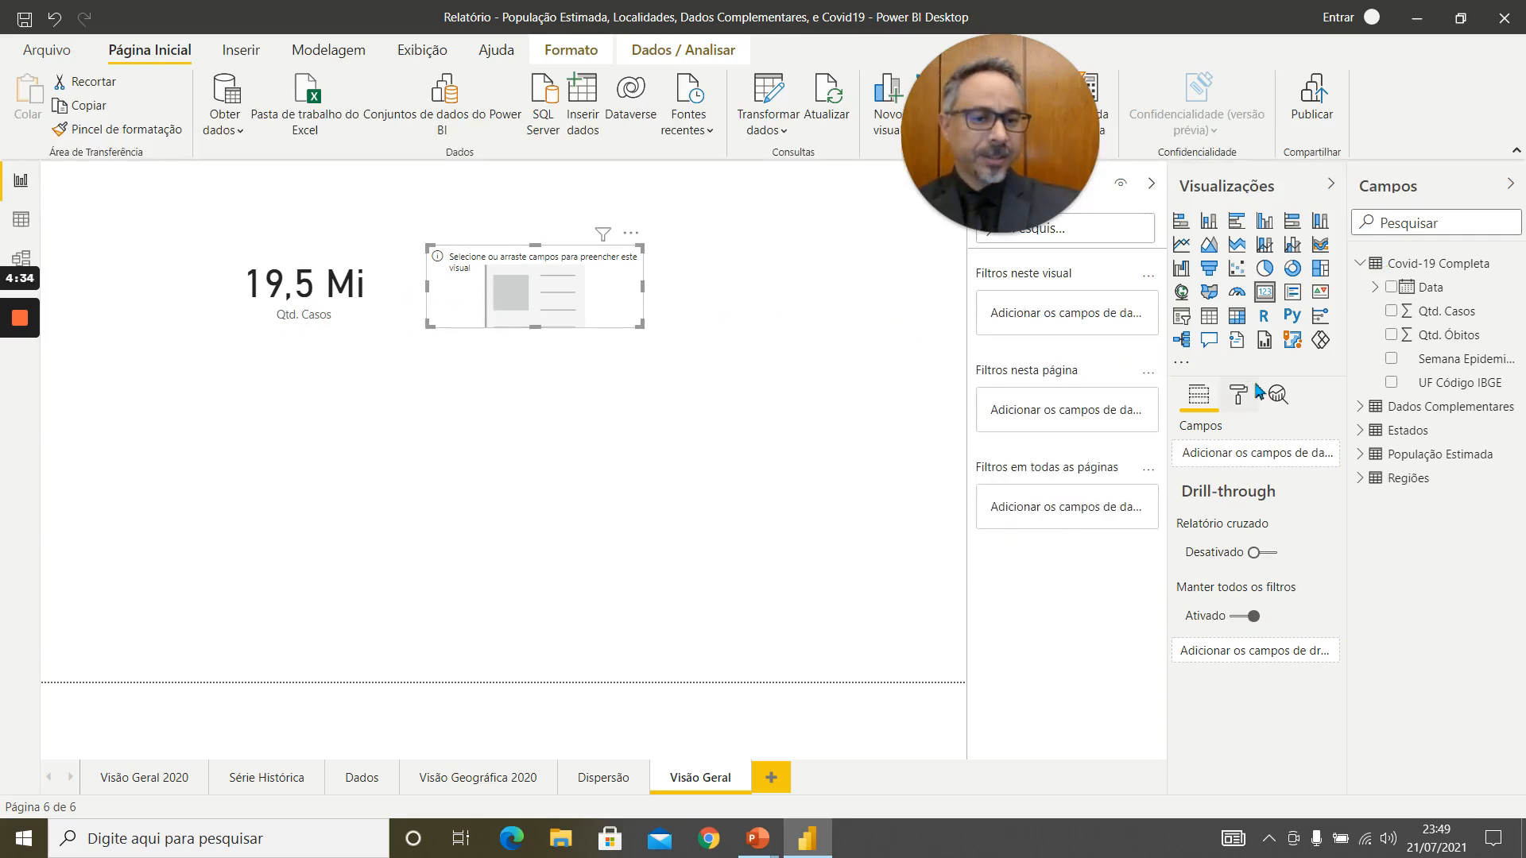
pyautogui.moveTo(1430, 343); pyautogui.dragTo(1244, 462)
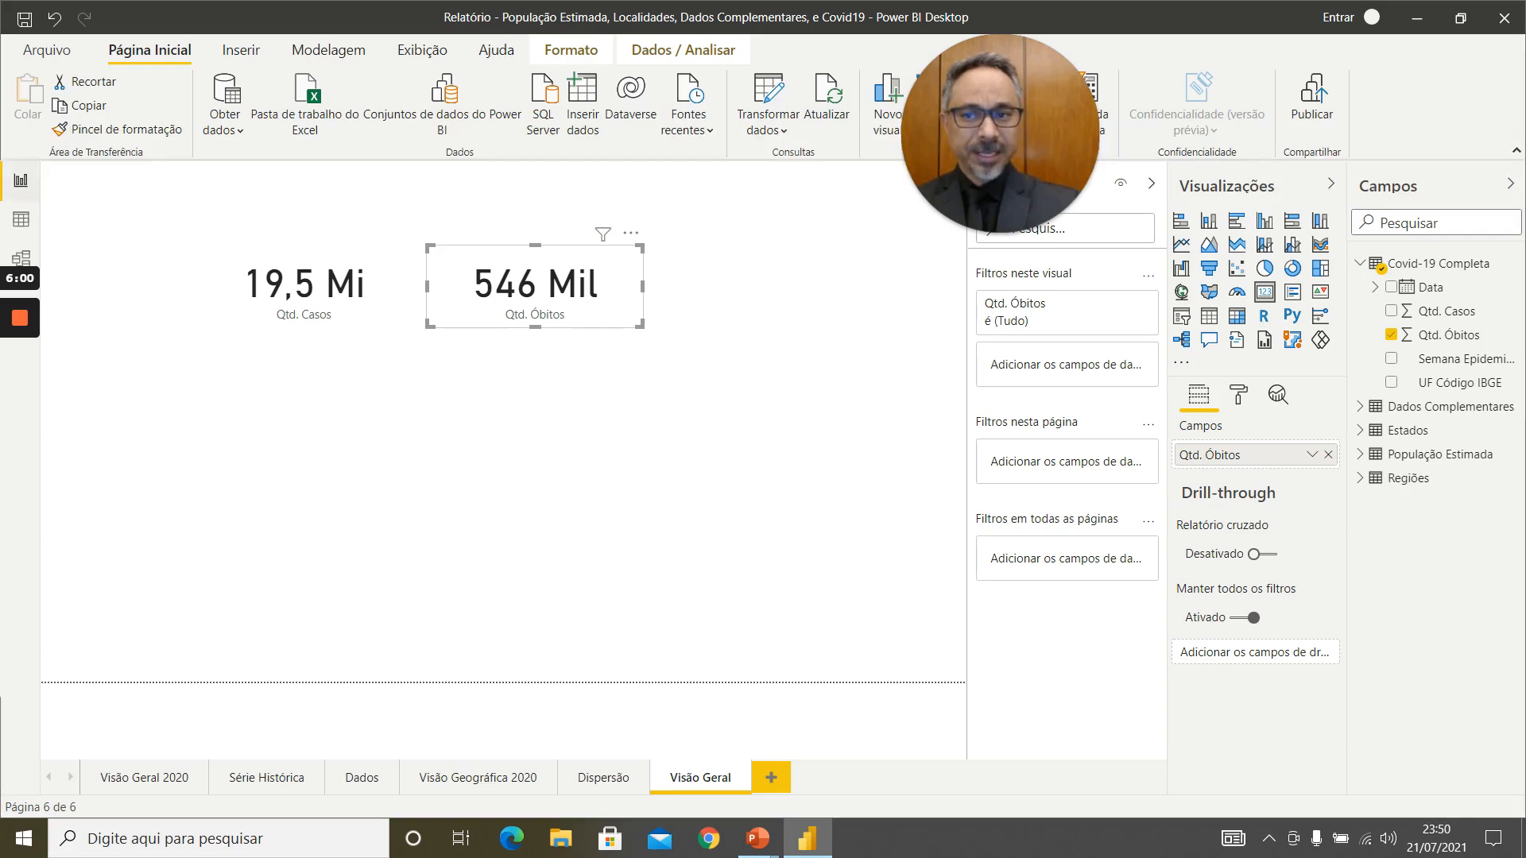
# Examine the População Estimada table in the data view and return to the report page
pyautogui.click(24, 225)
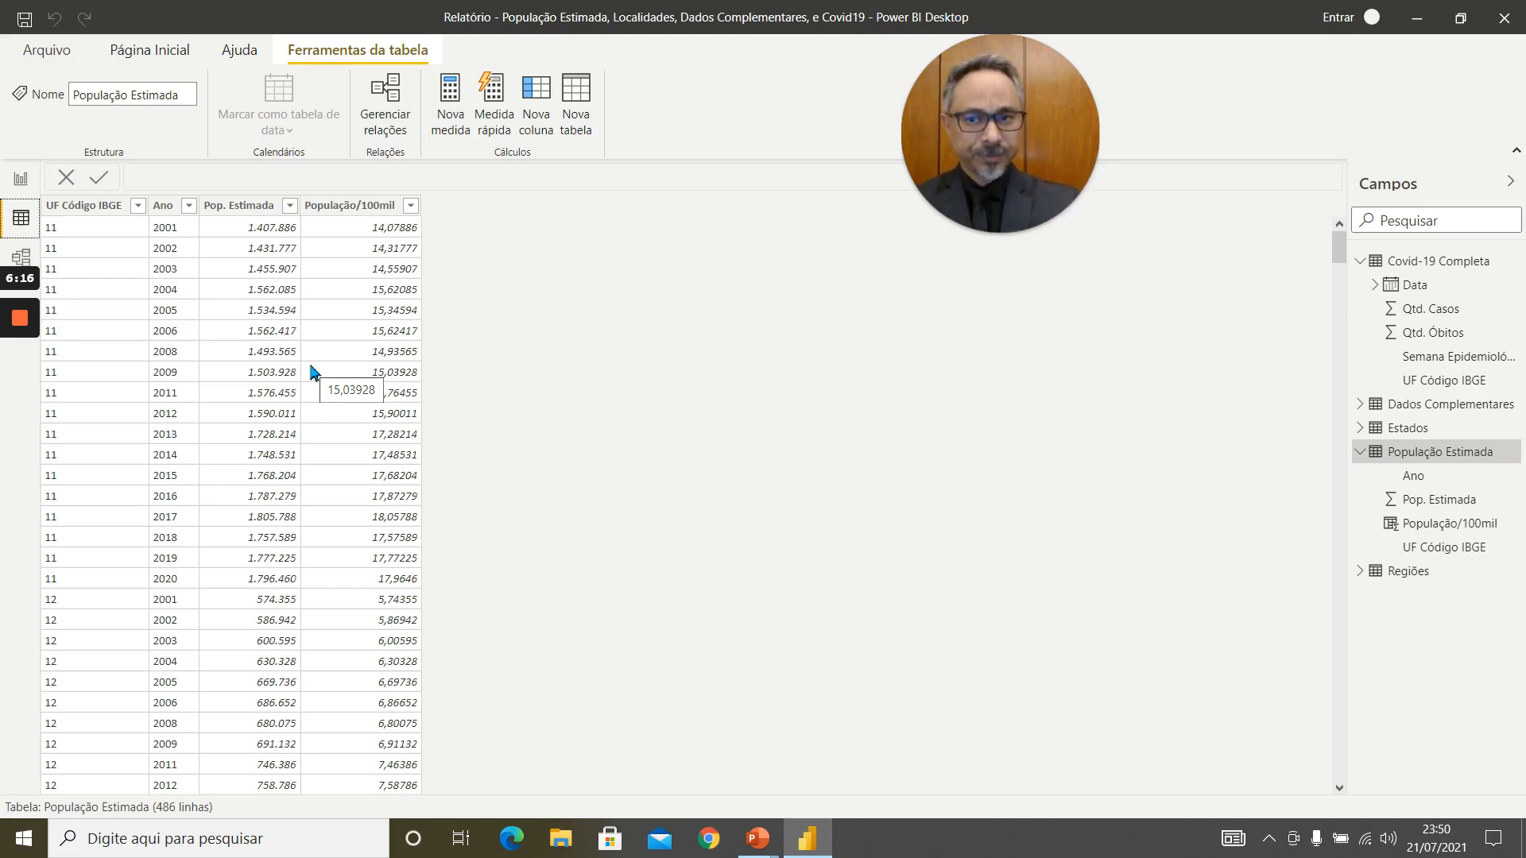
pyautogui.click(24, 179)
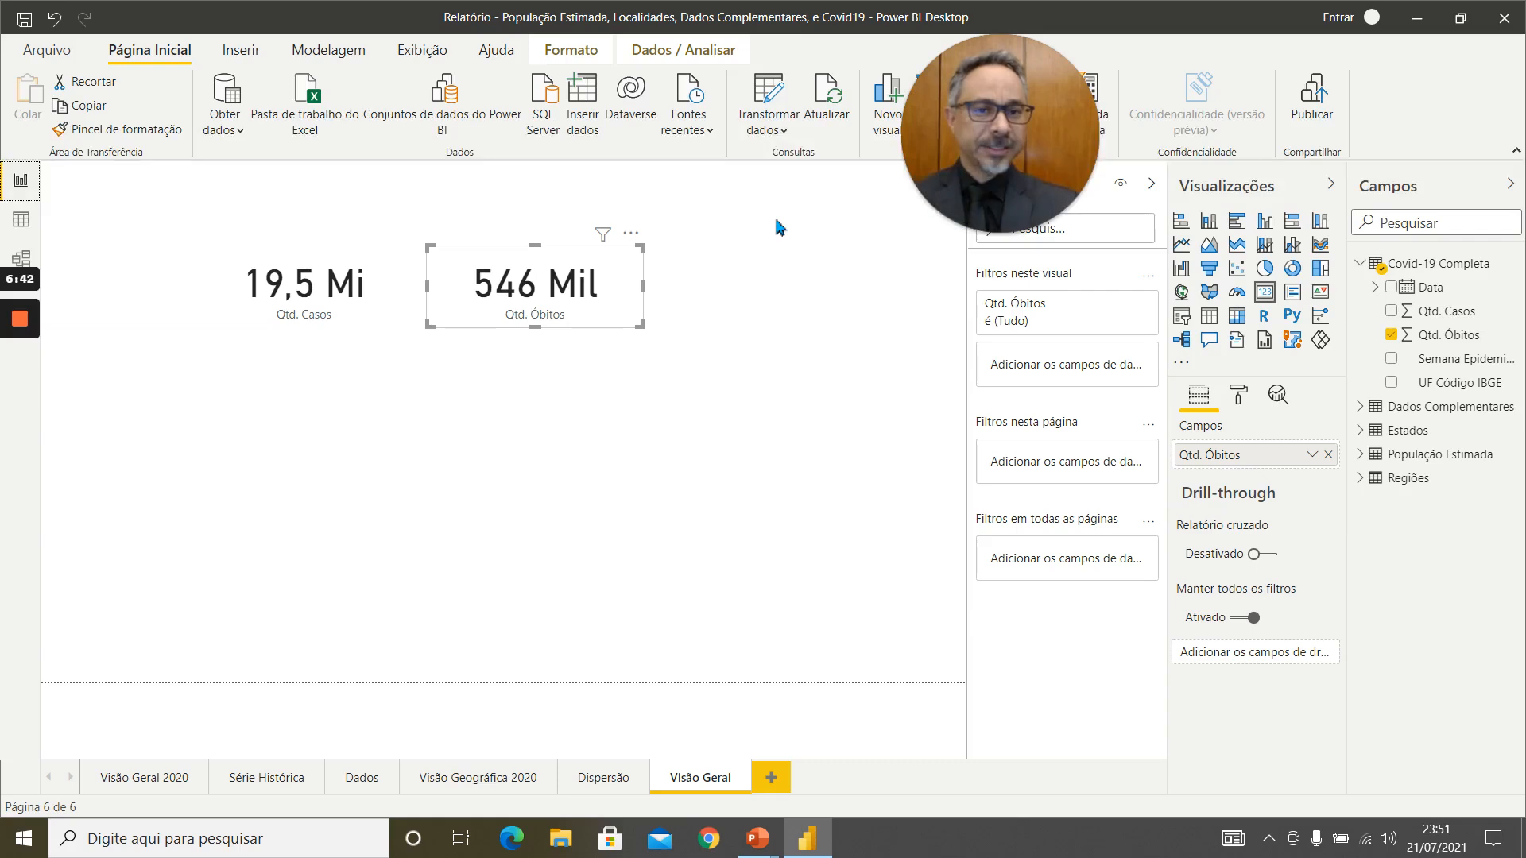
# Create an empty table named Medidas and load it into the model
pyautogui.click(586, 100)
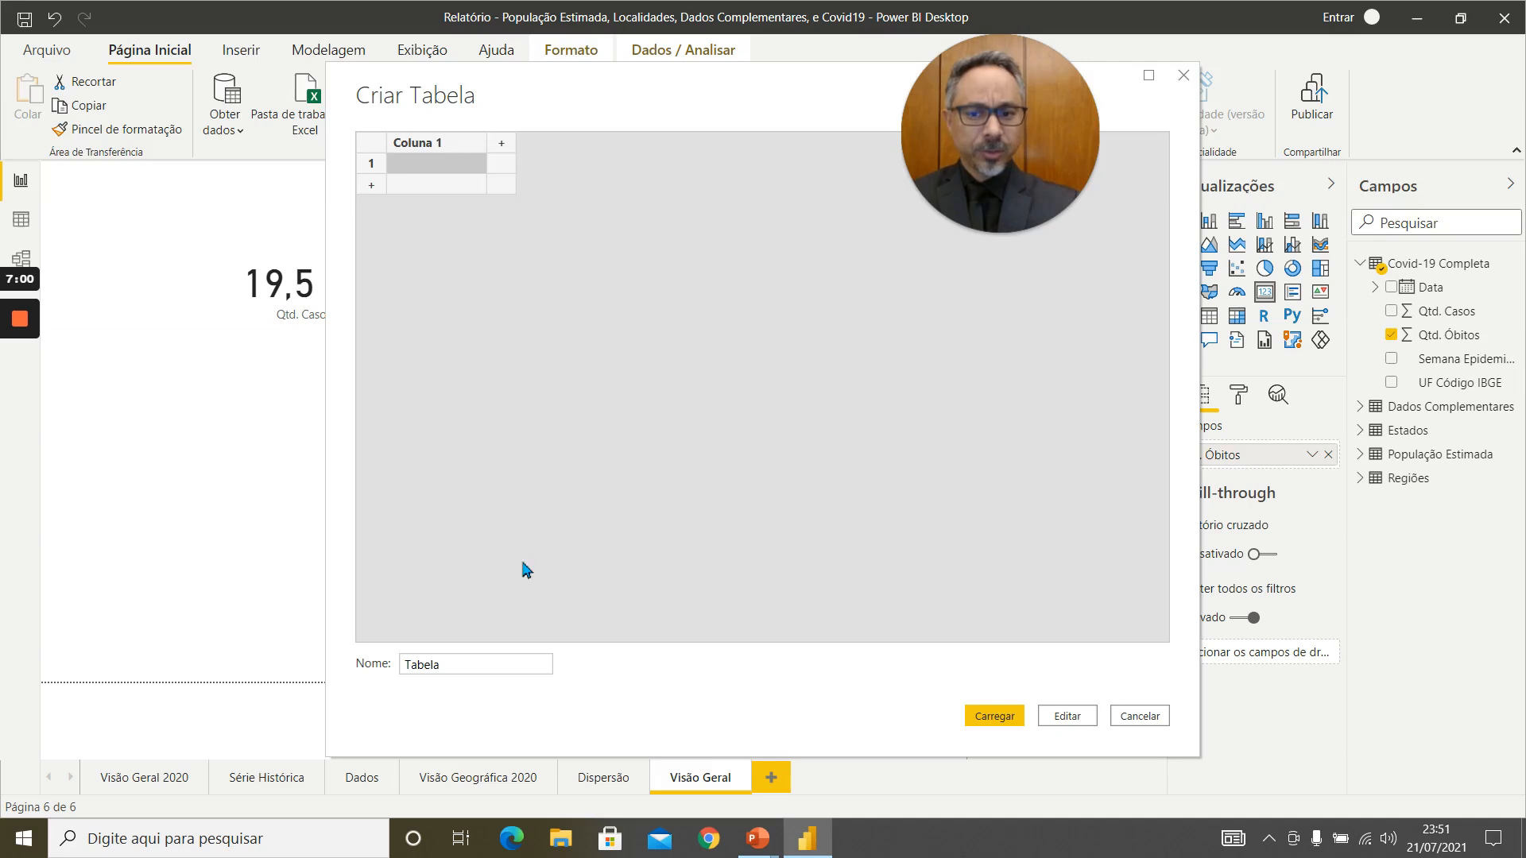
pyautogui.click(451, 666)
pyautogui.moveTo(452, 666); pyautogui.dragTo(363, 682)
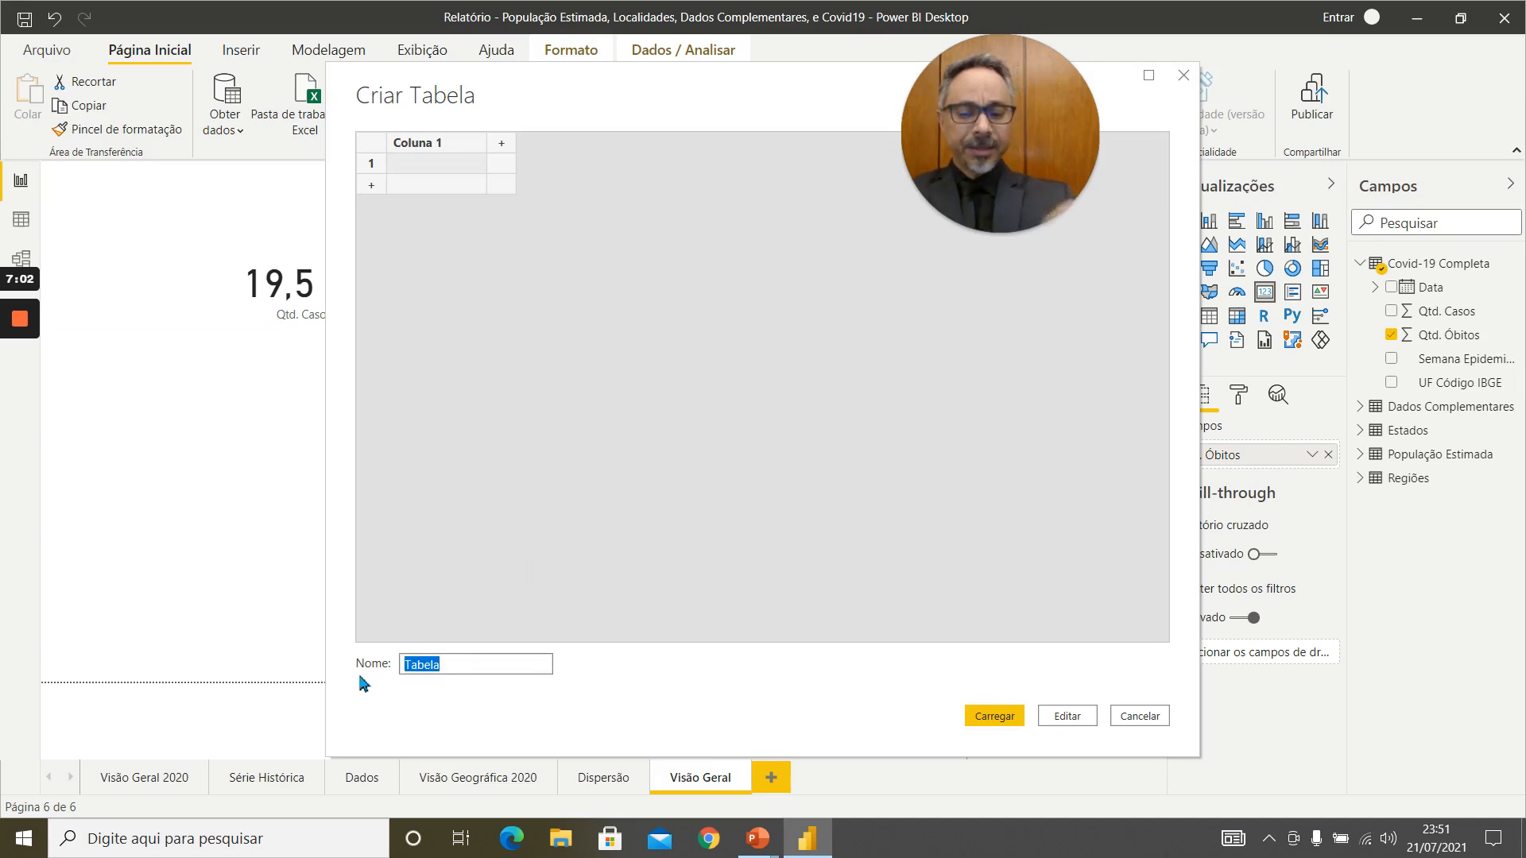
pyautogui.write('Medi')
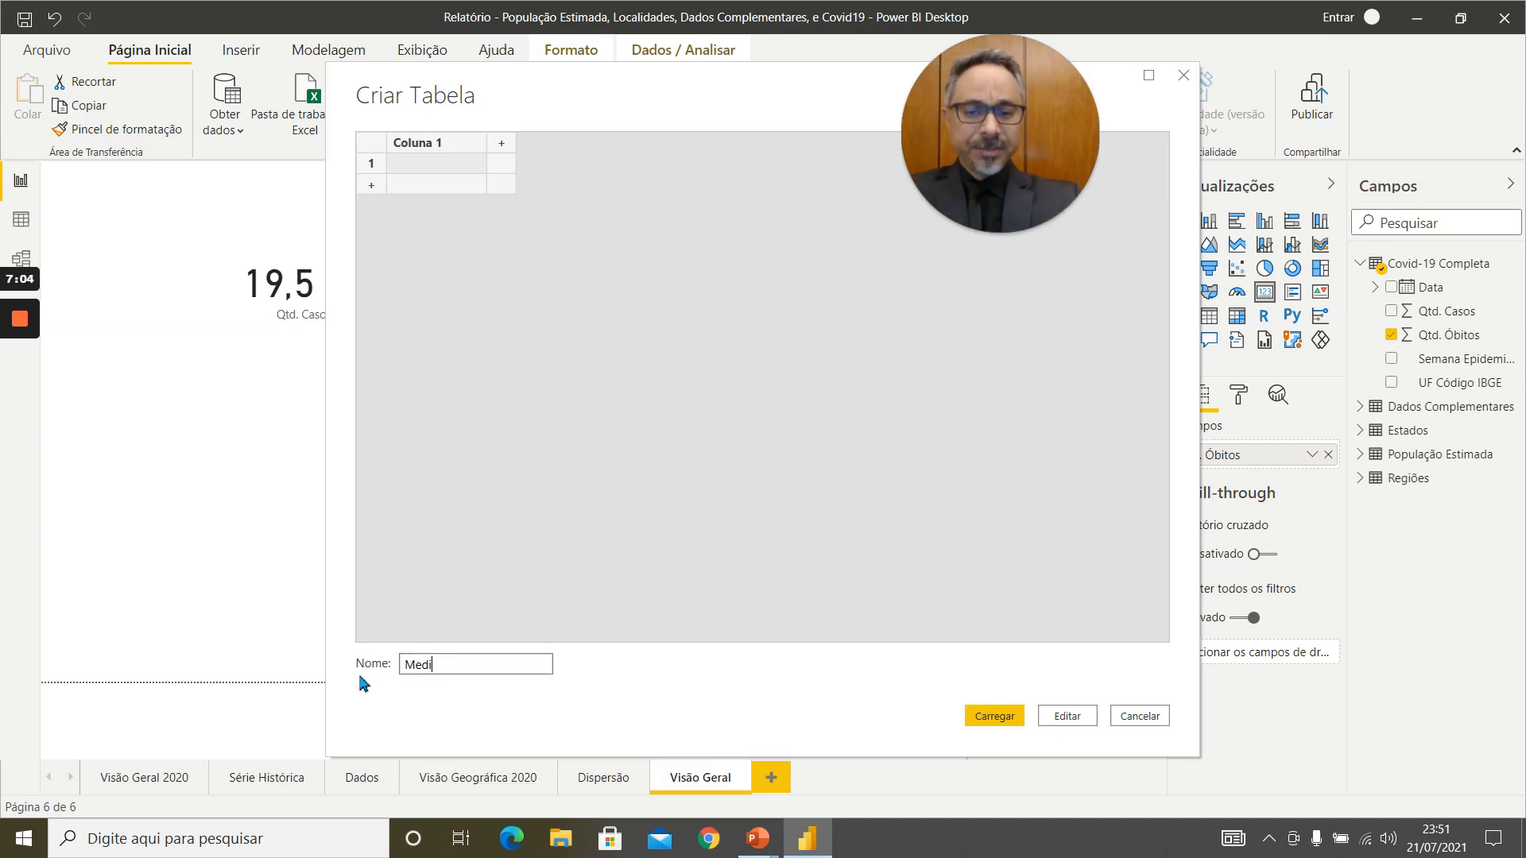
pyautogui.write('das')
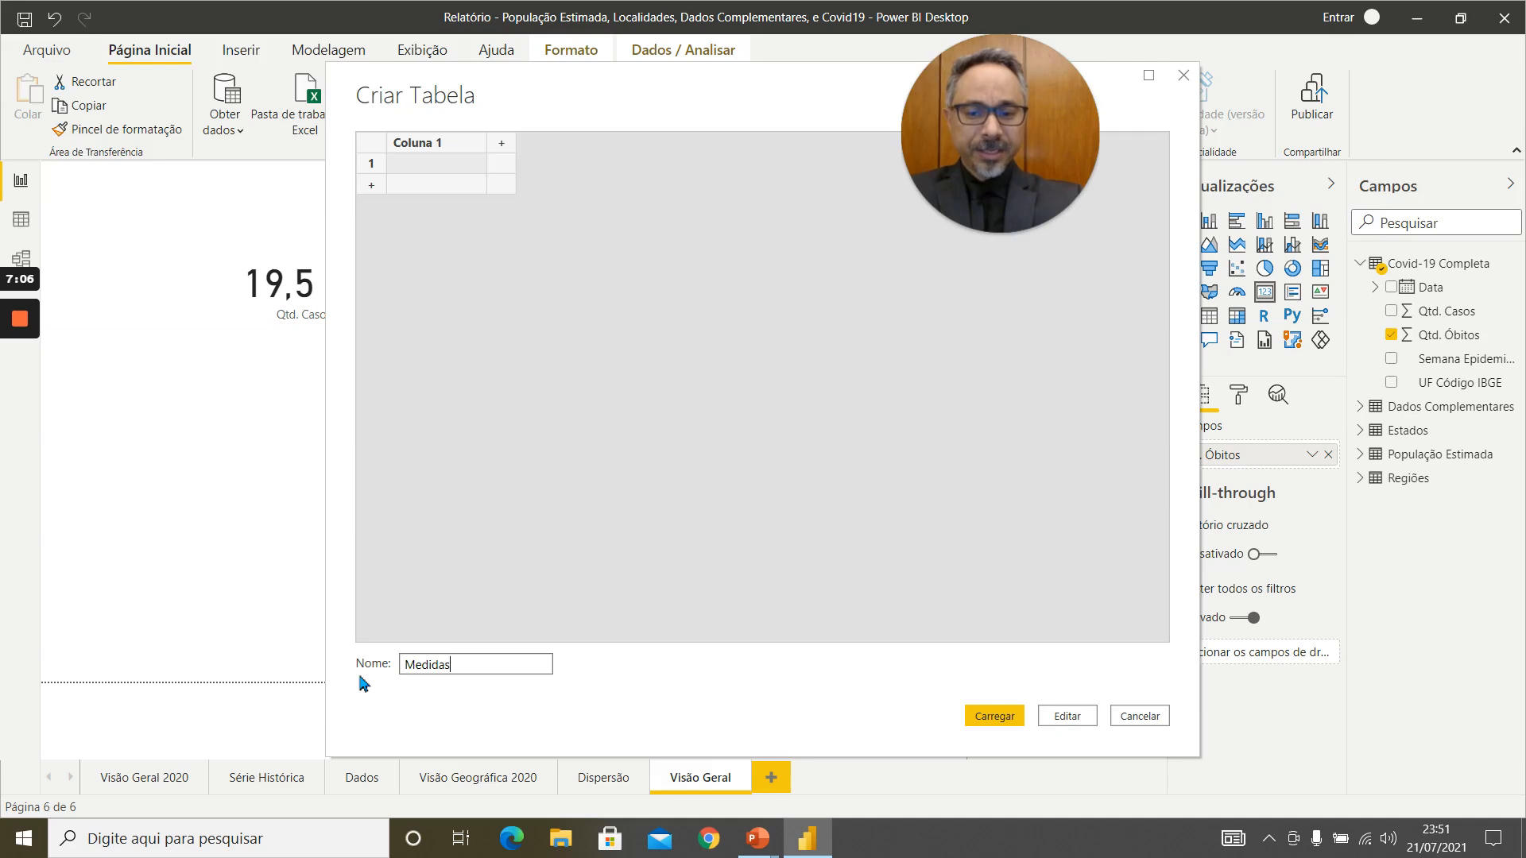
pyautogui.click(1009, 718)
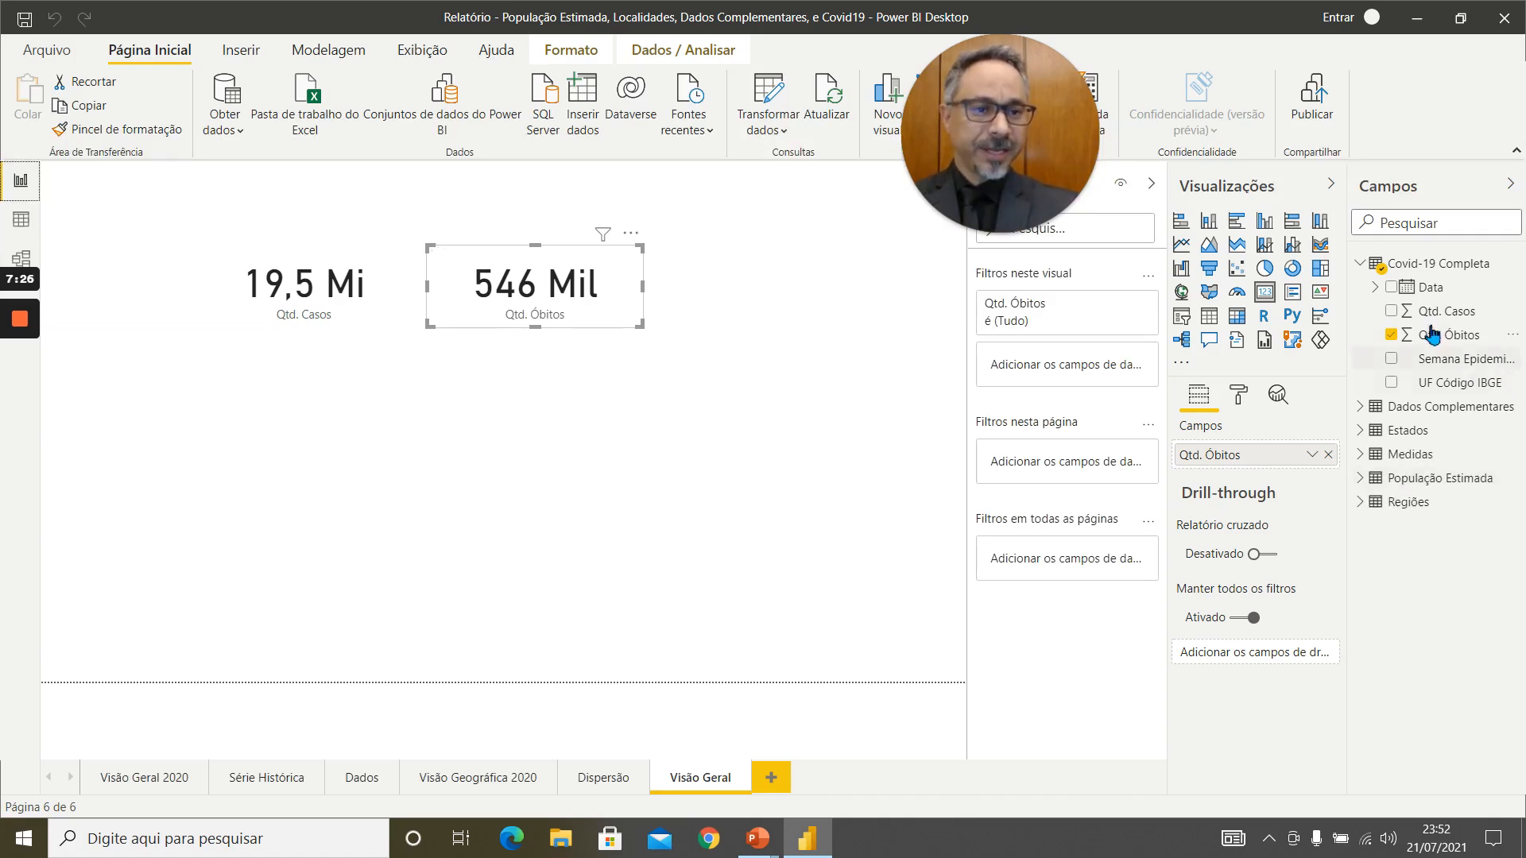
# Collapse the Covid-19 Completa fields and start a quick measure in the Medidas table using the Divisão calculation
pyautogui.click(1360, 264)
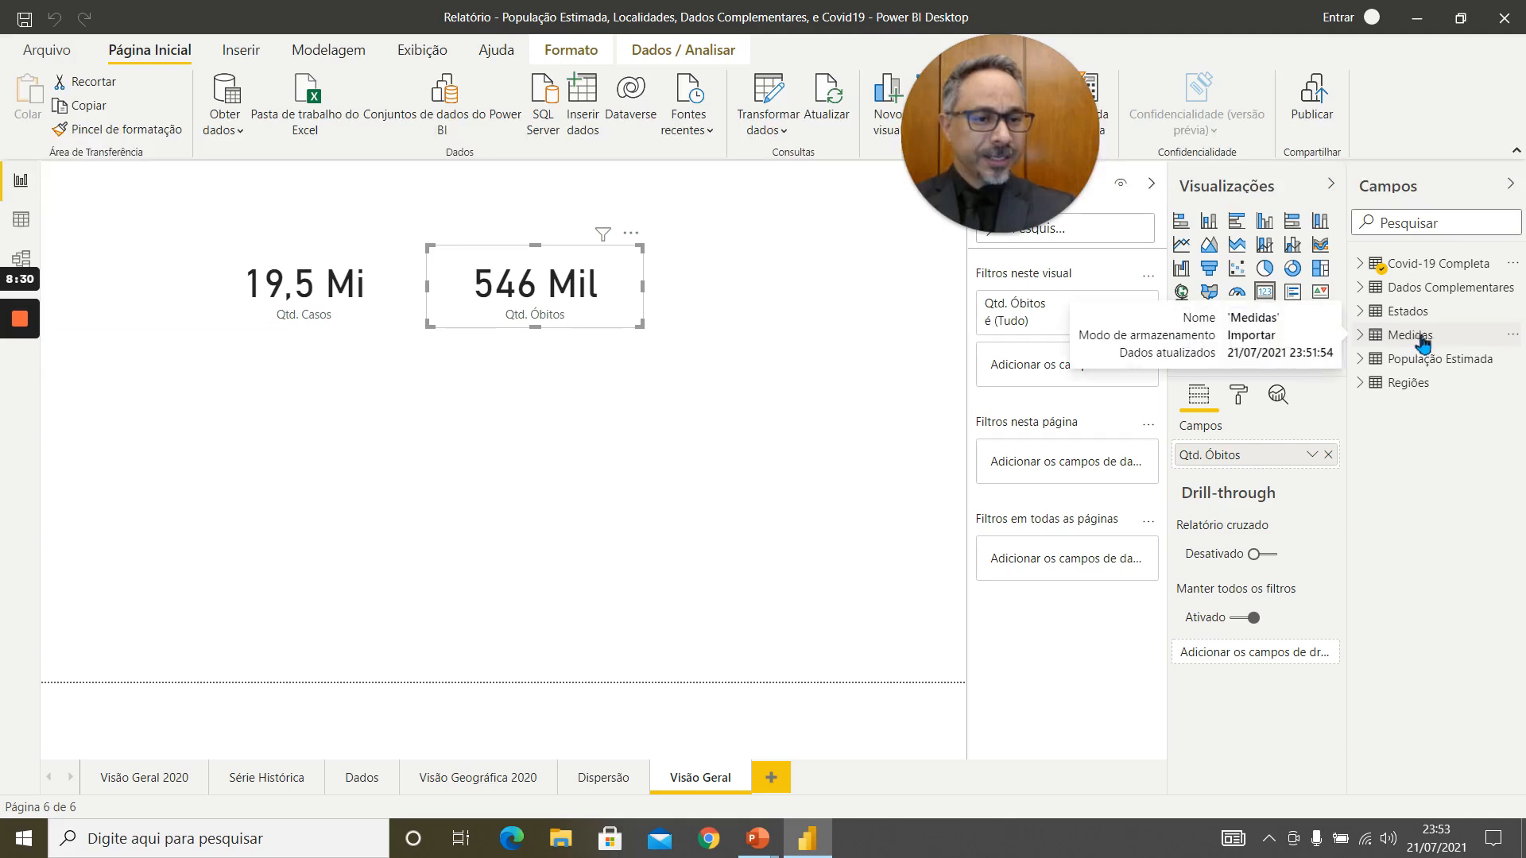
pyautogui.click(1514, 337)
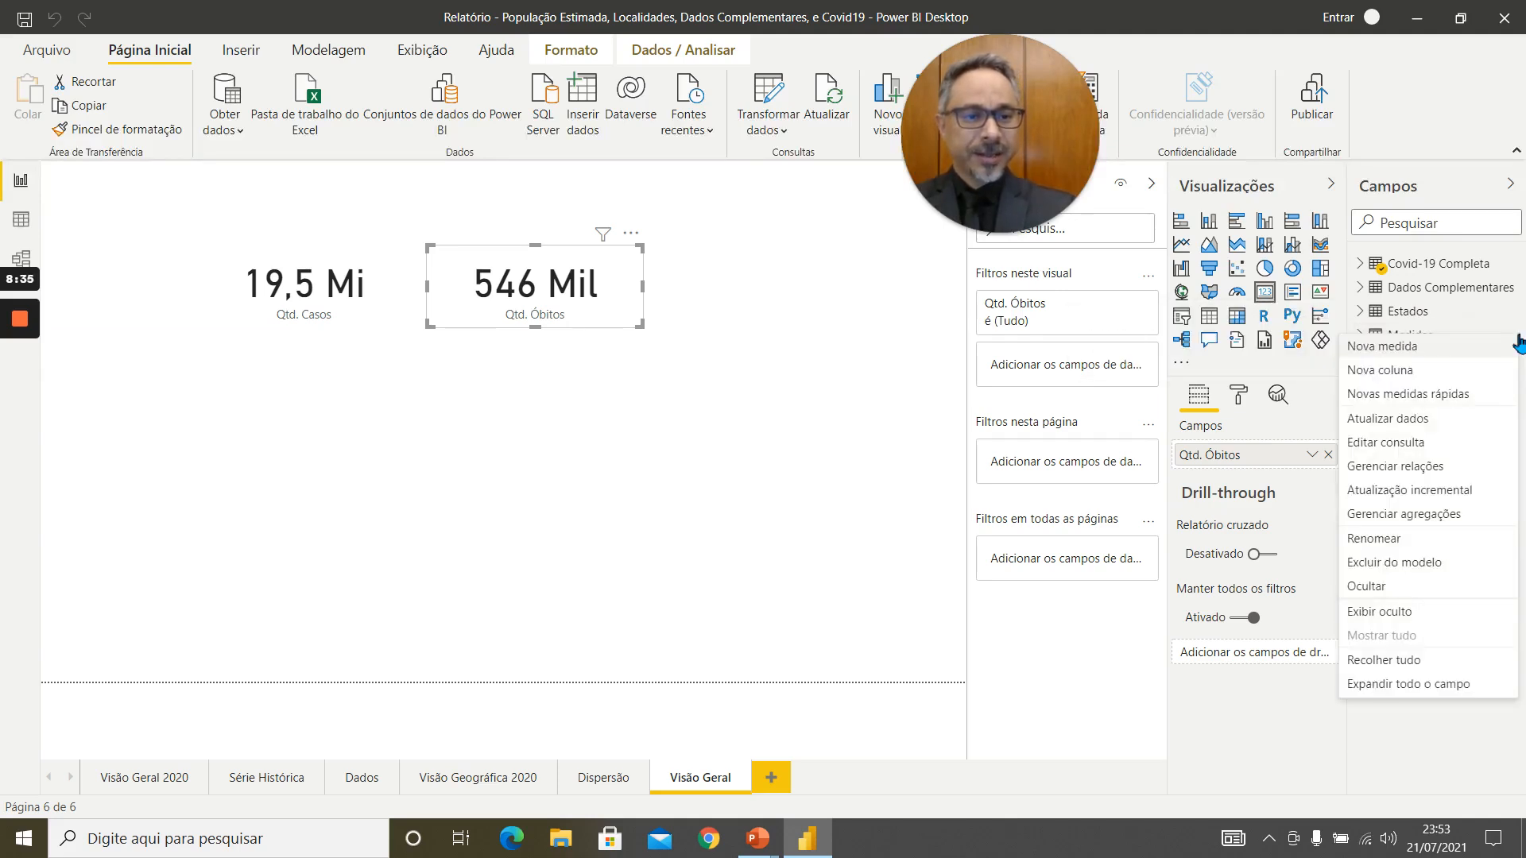
pyautogui.click(1445, 396)
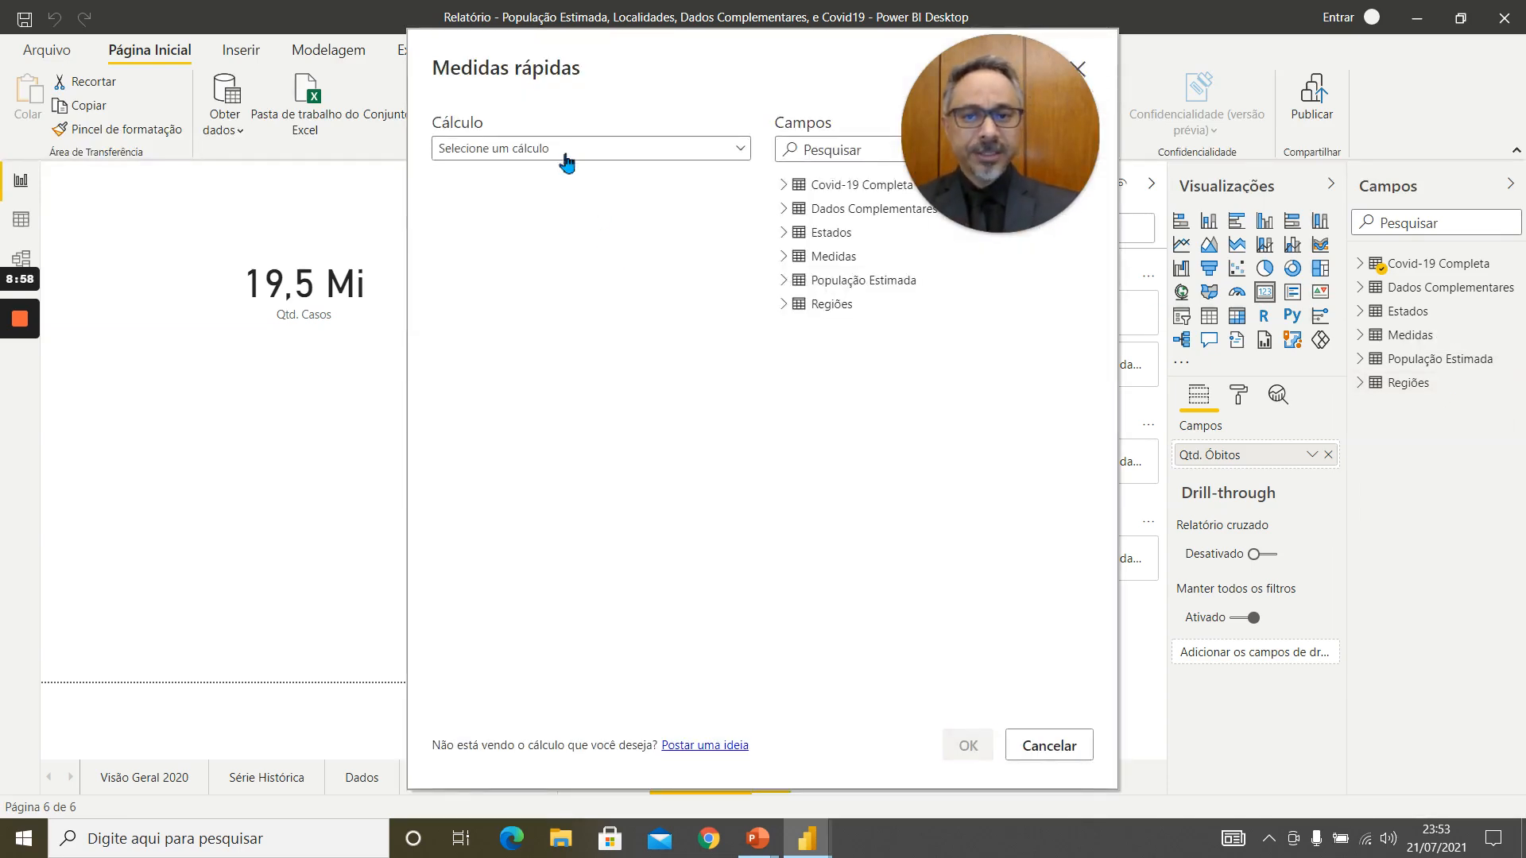
pyautogui.click(567, 155)
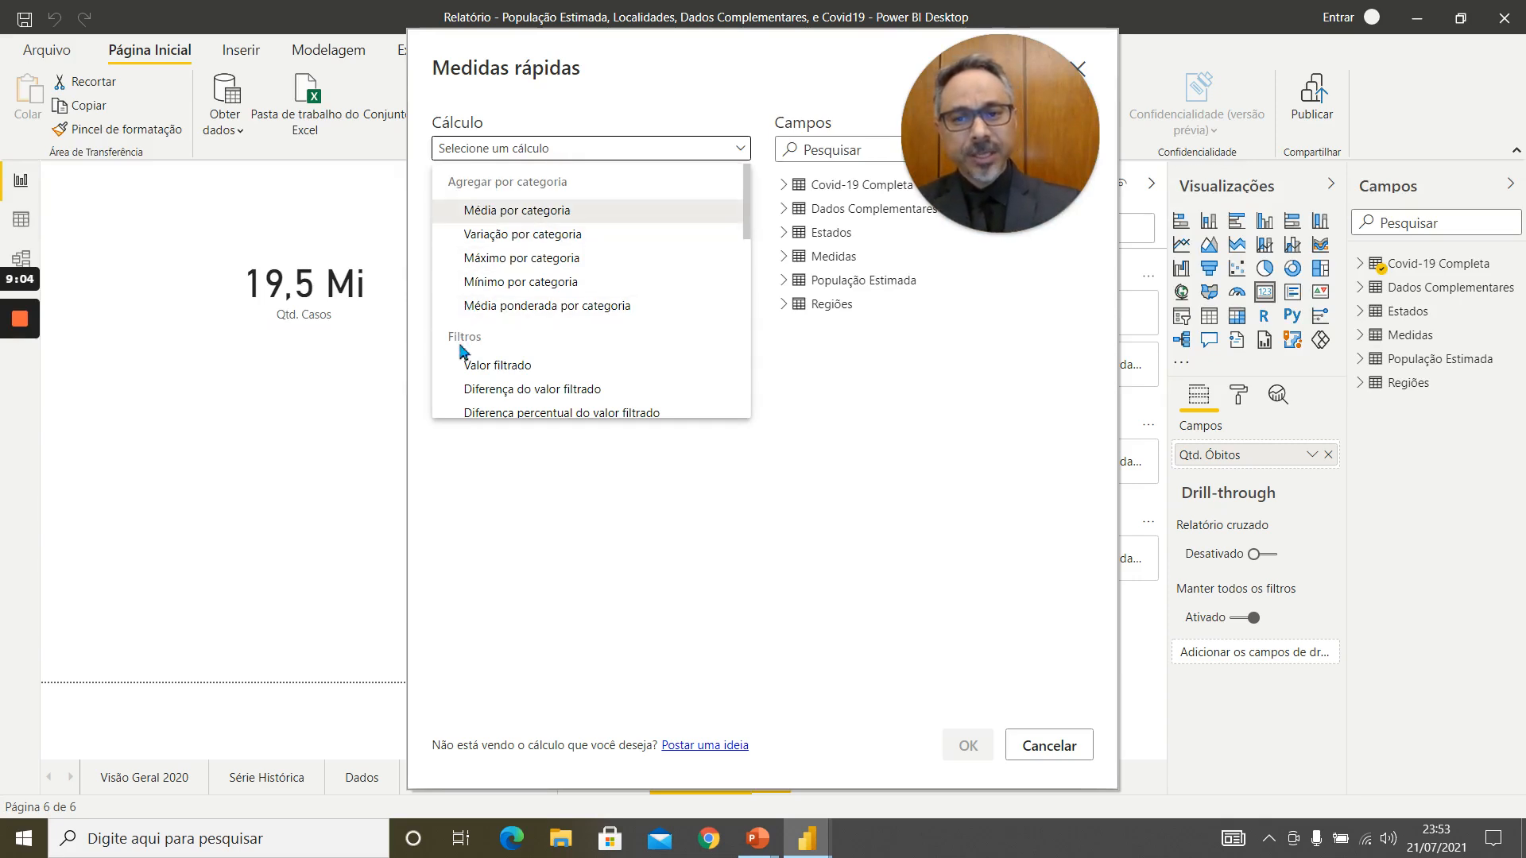
pyautogui.moveTo(747, 236); pyautogui.dragTo(747, 295)
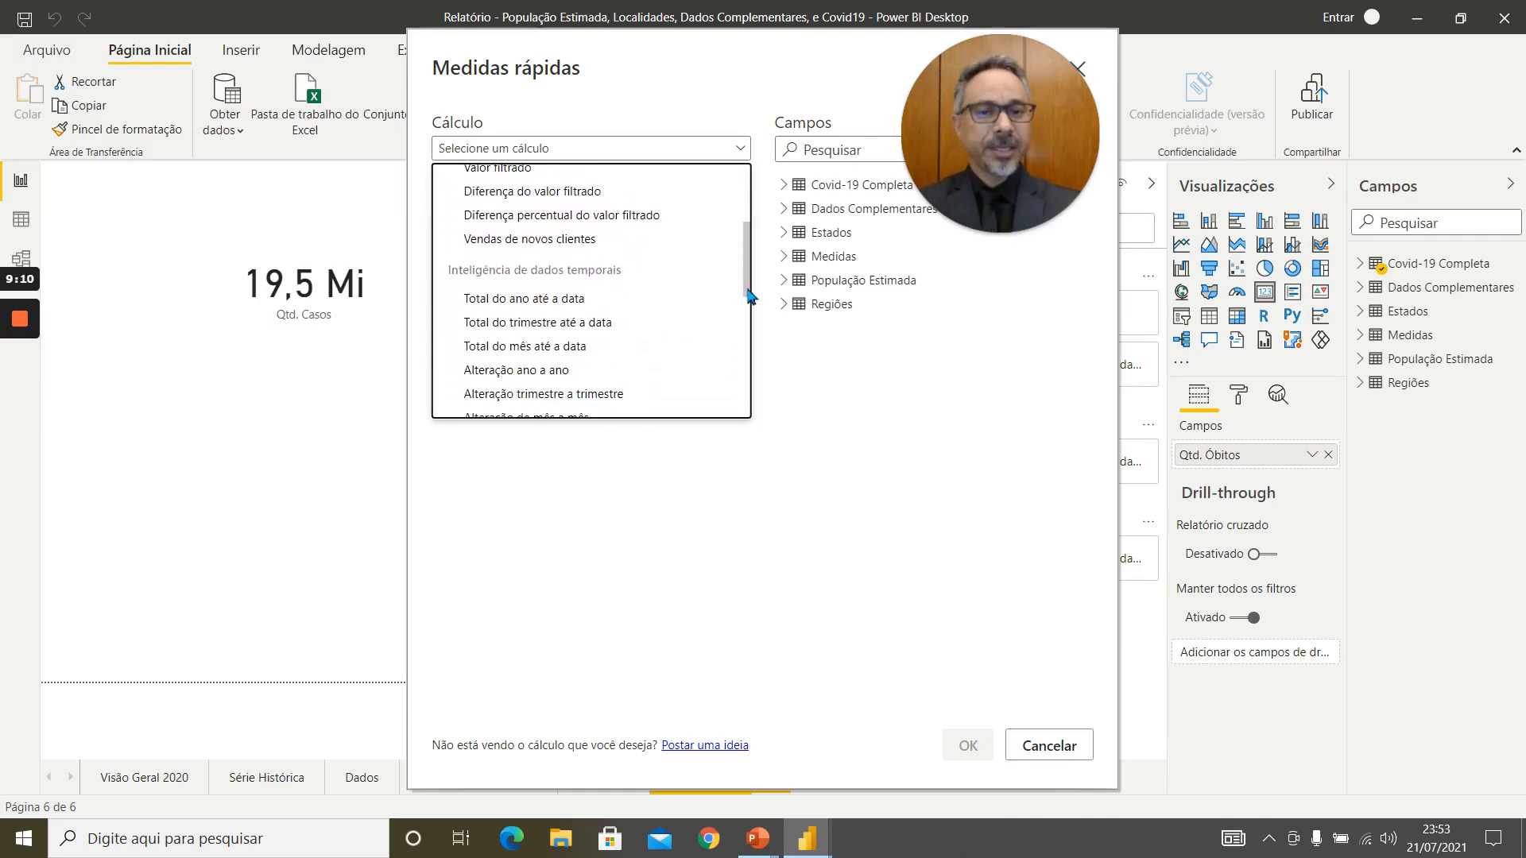
pyautogui.moveTo(747, 296); pyautogui.dragTo(735, 398)
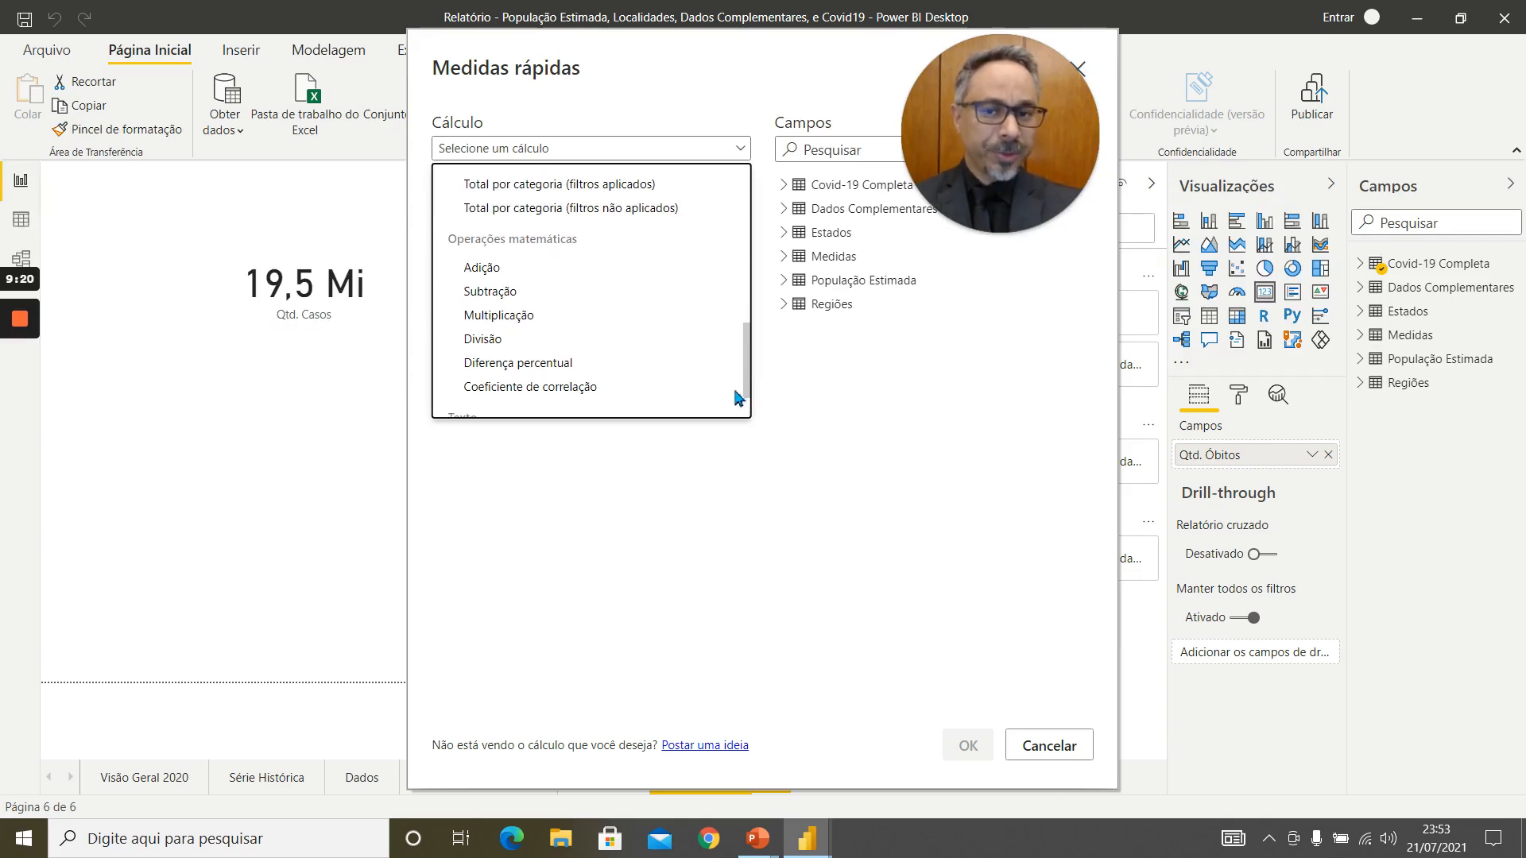
pyautogui.scroll(10, 636, 374)
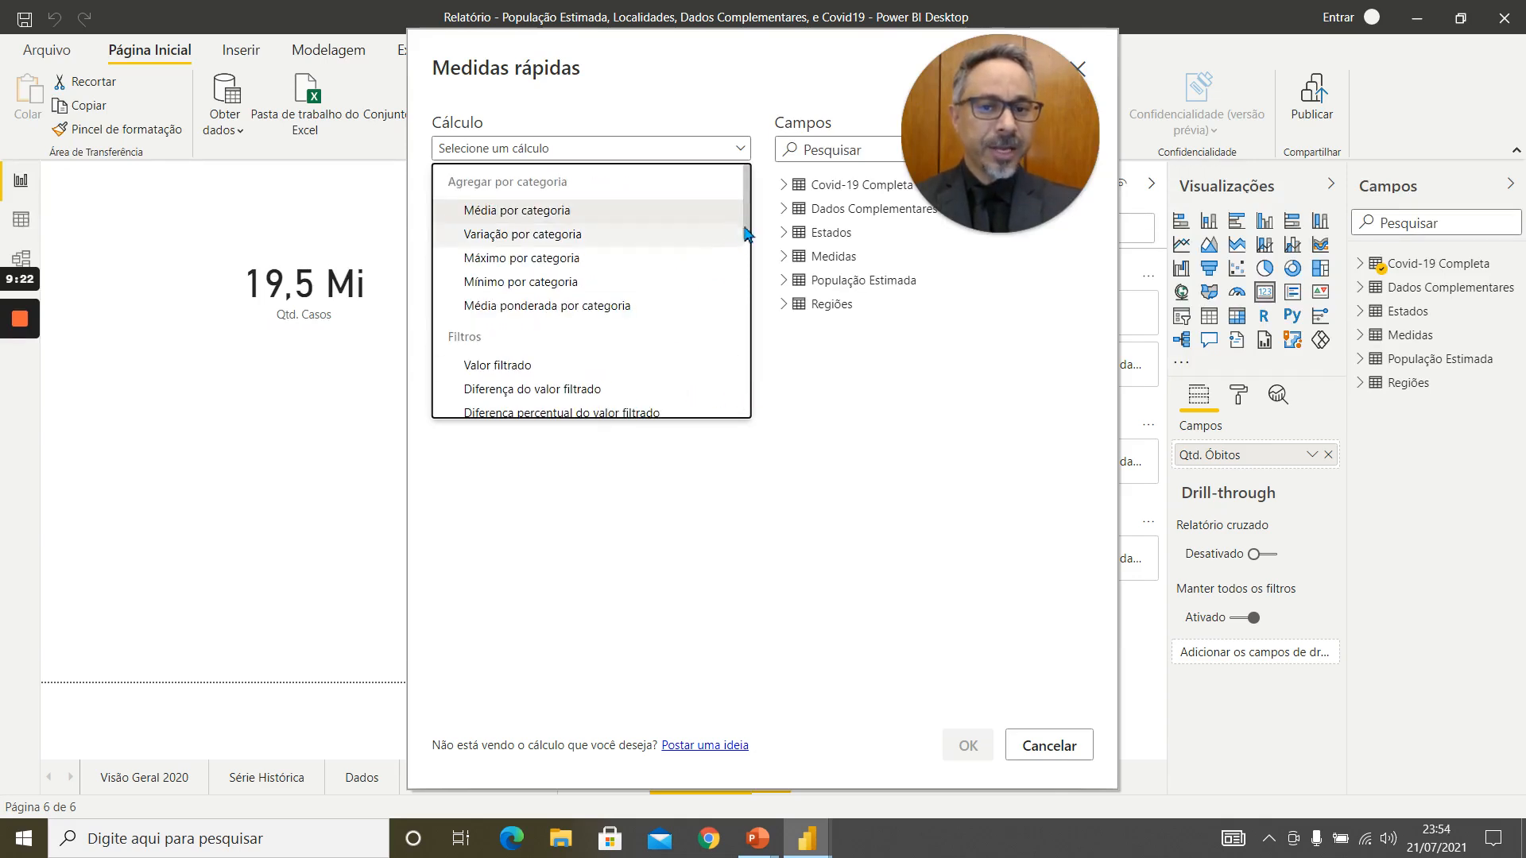
pyautogui.moveTo(745, 230); pyautogui.dragTo(747, 388)
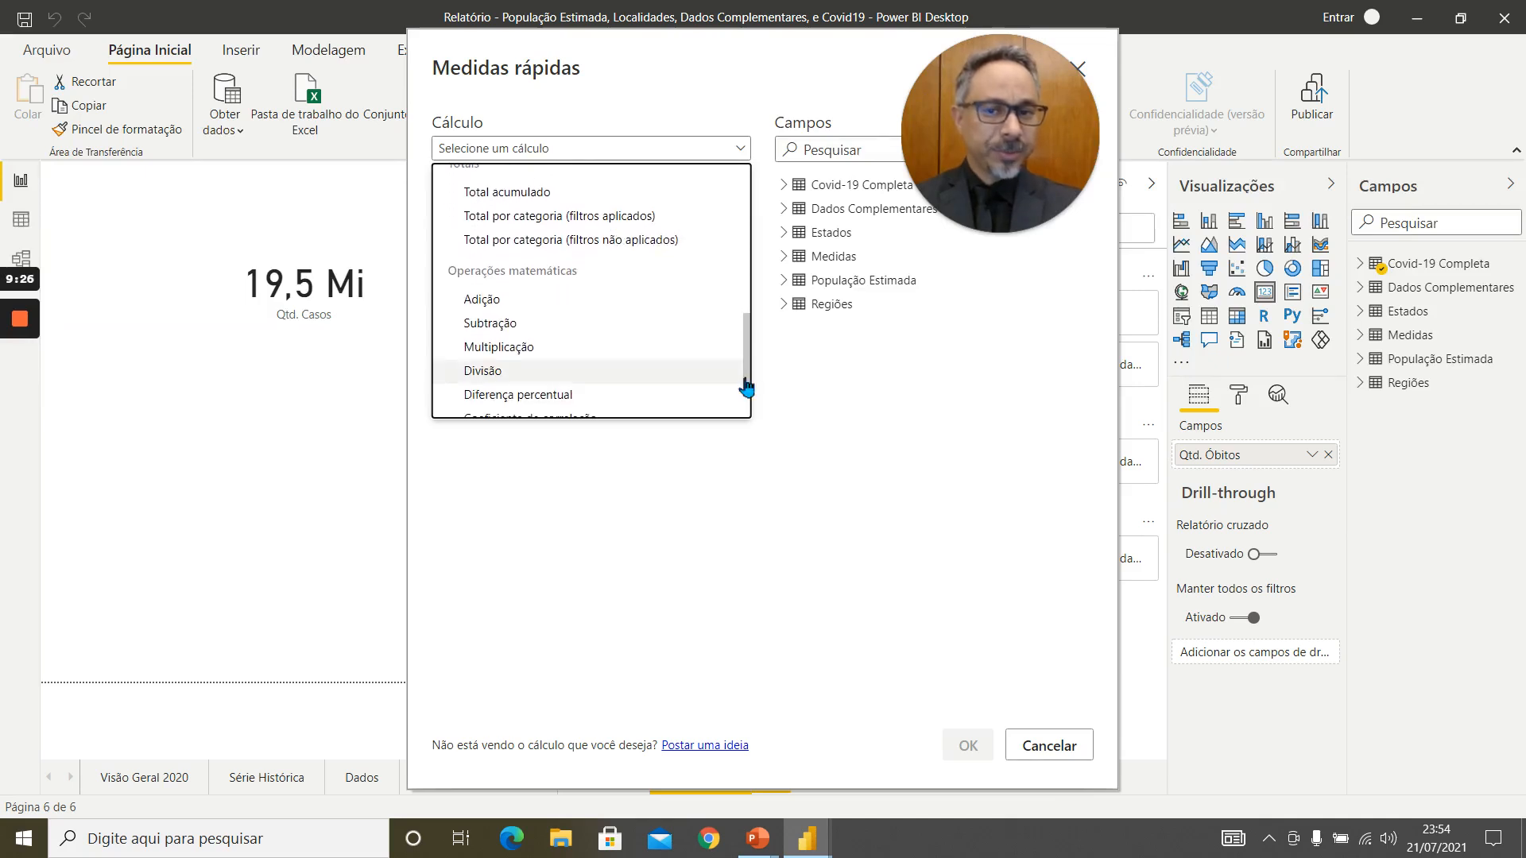
pyautogui.click(485, 374)
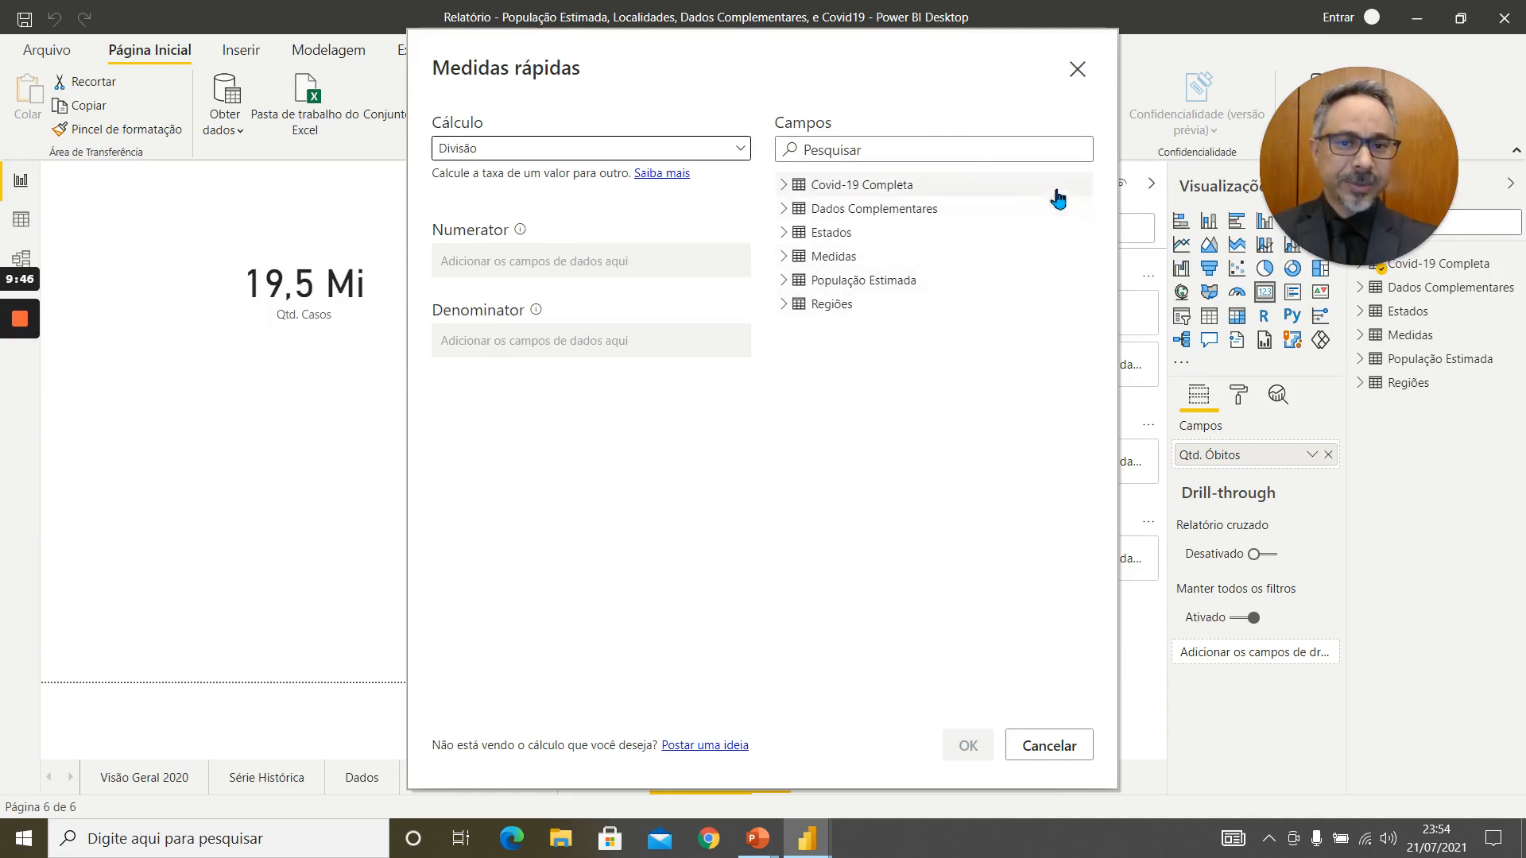
# Create the division measure with the sum of Qtd. Óbitos as numerator and the sum of Qtd. Casos as denominator
pyautogui.click(791, 186)
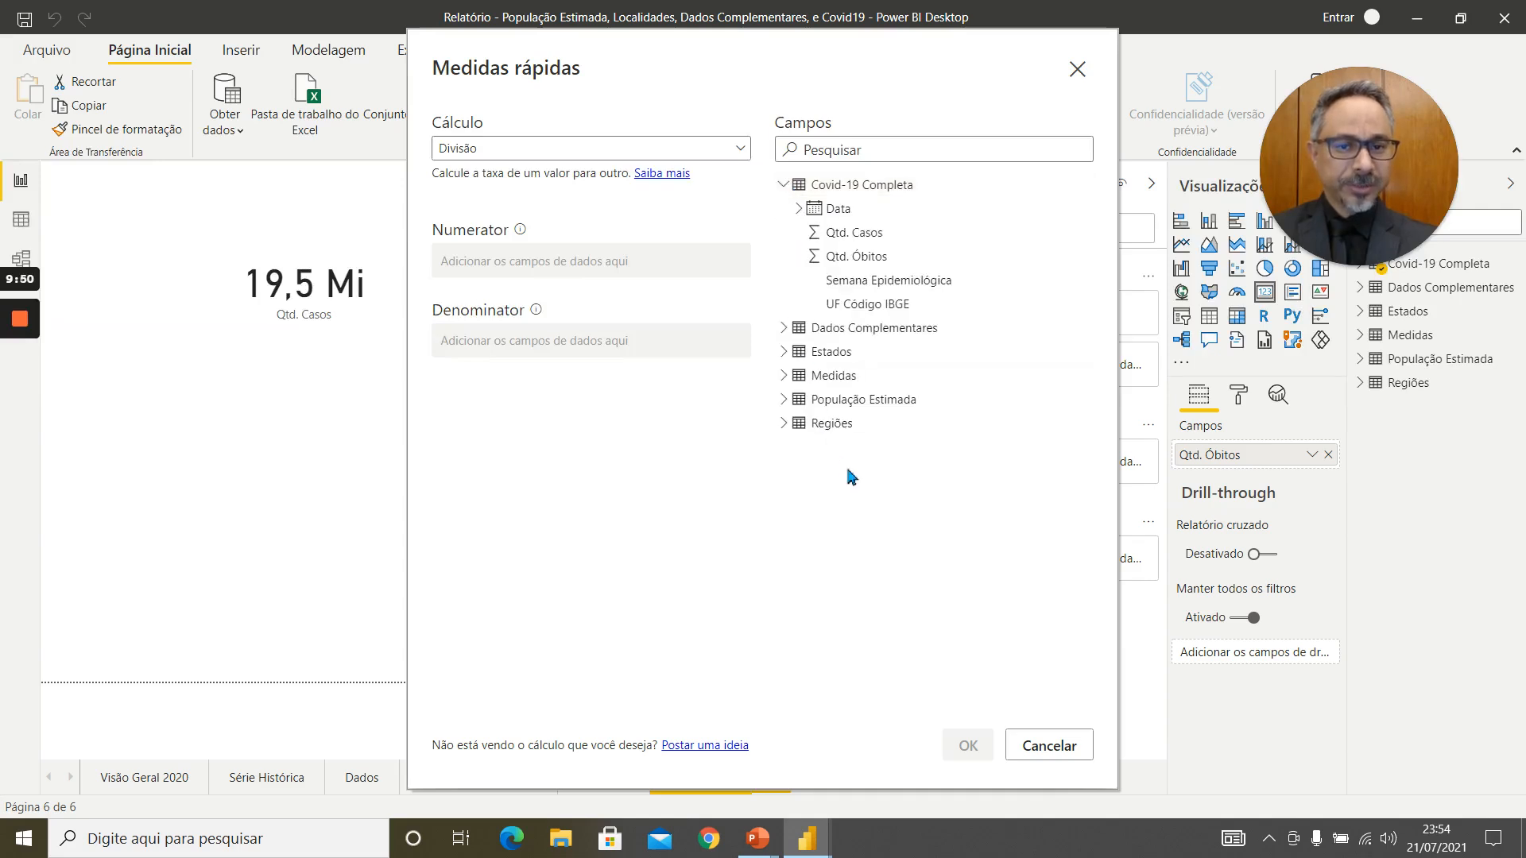
pyautogui.moveTo(880, 263); pyautogui.dragTo(612, 267)
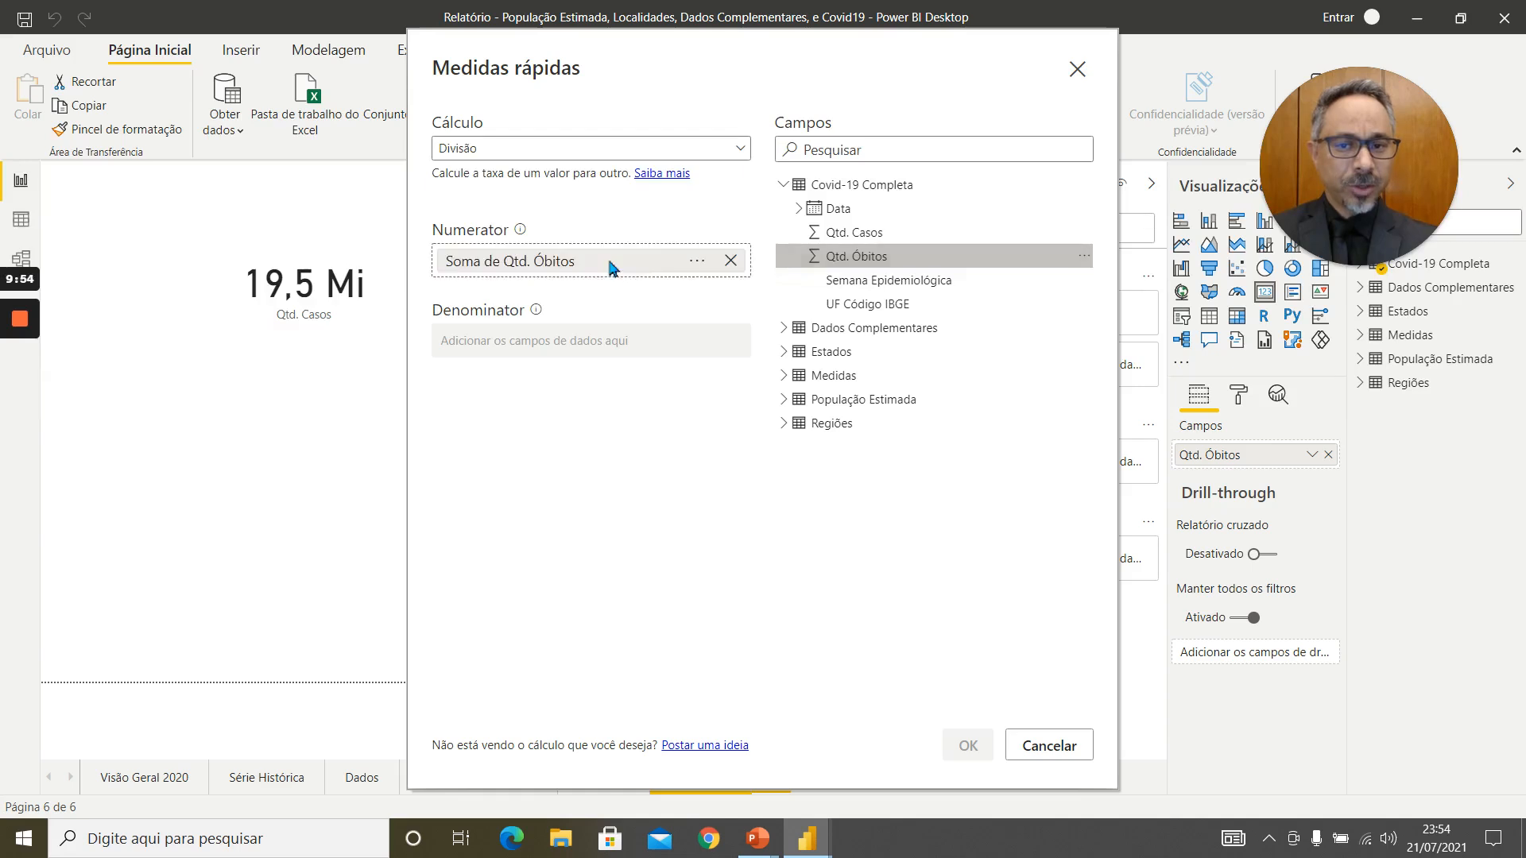
pyautogui.click(699, 261)
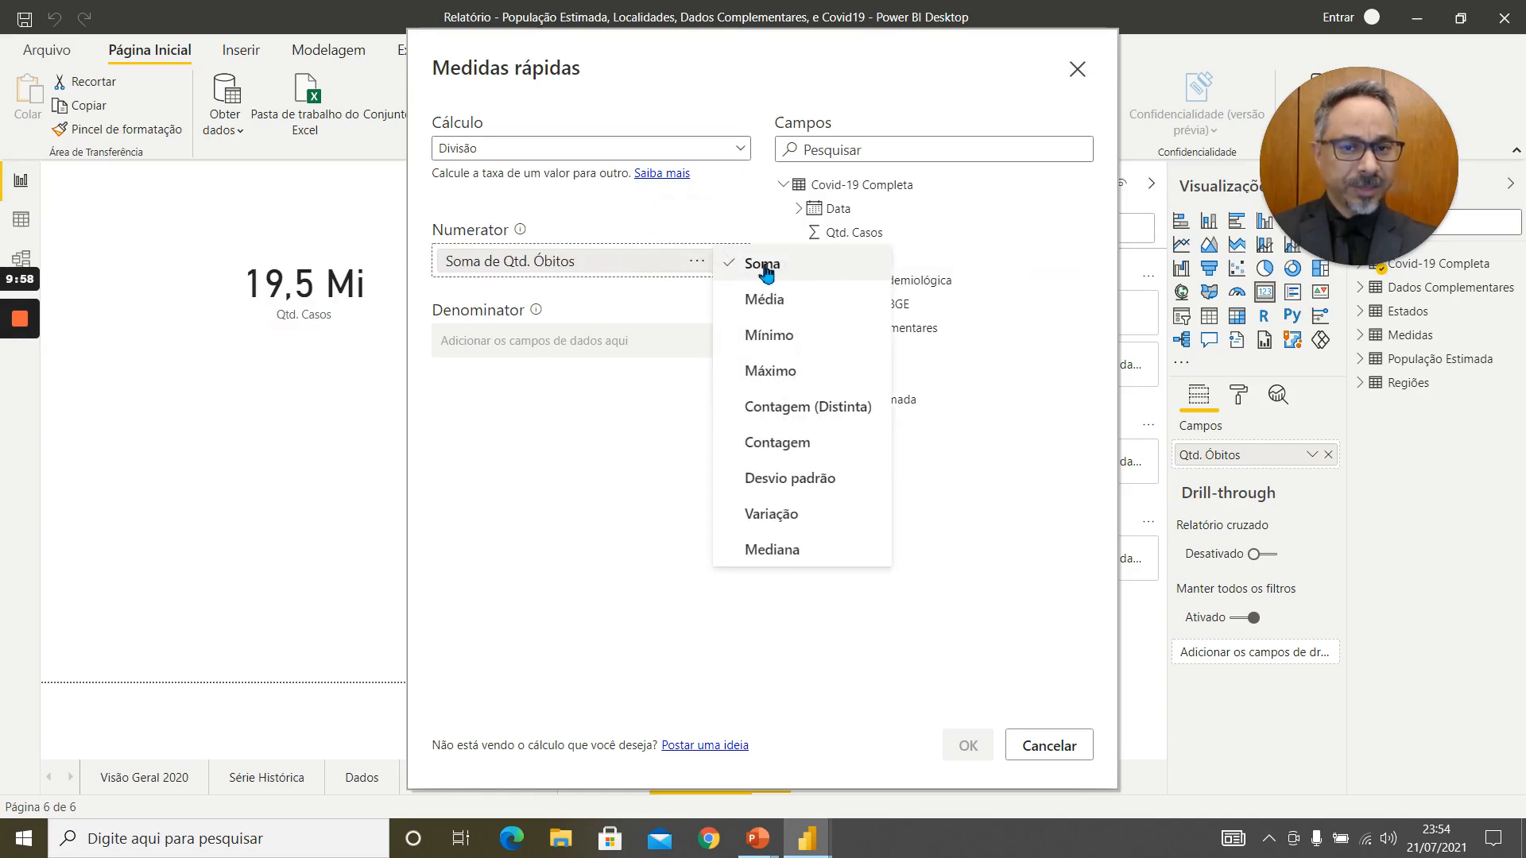
pyautogui.click(537, 265)
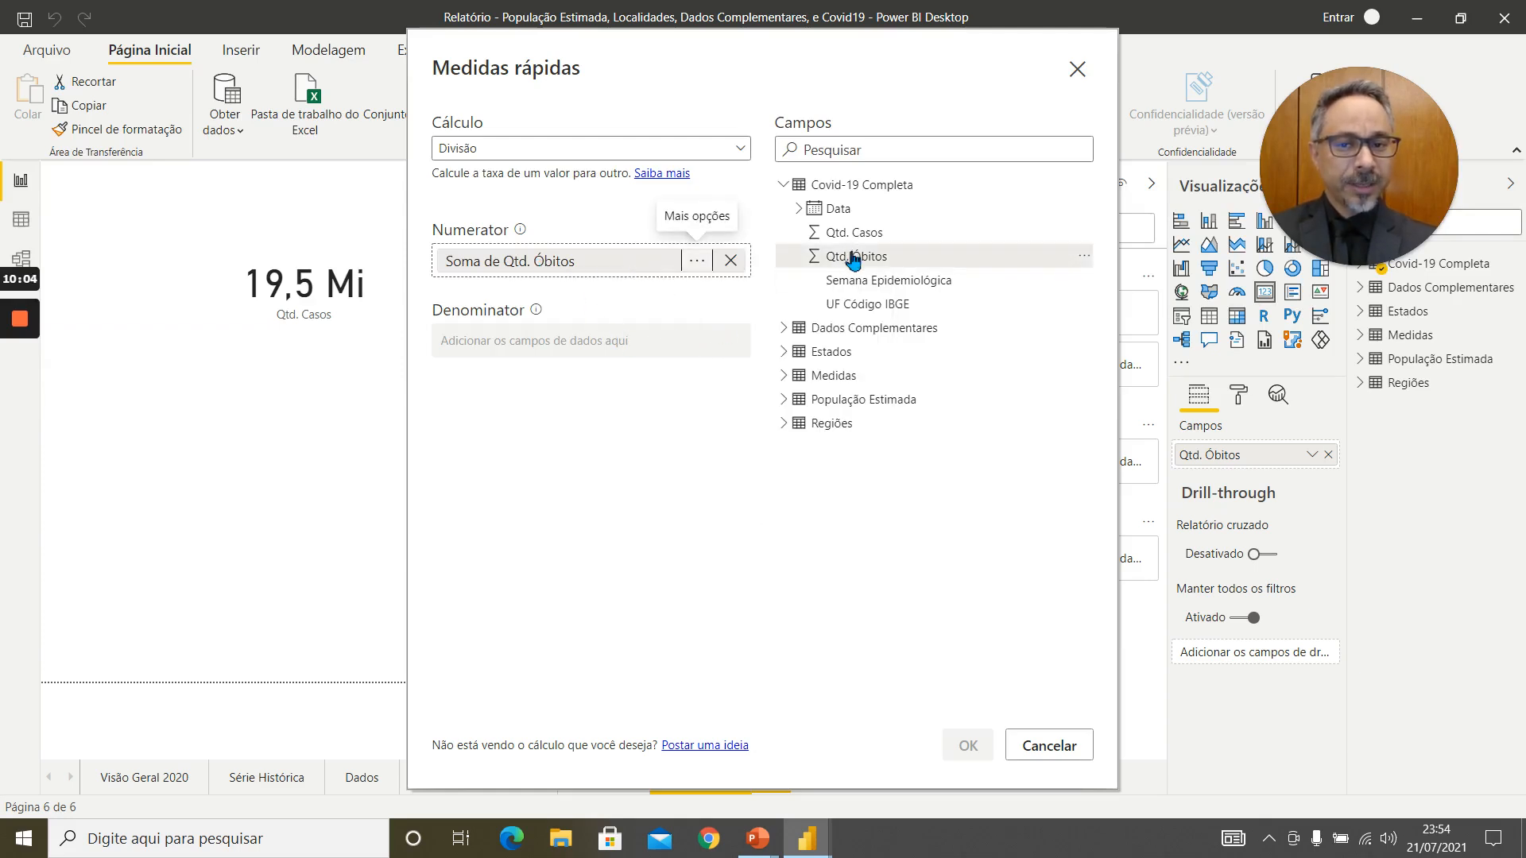
pyautogui.moveTo(859, 234); pyautogui.dragTo(607, 344)
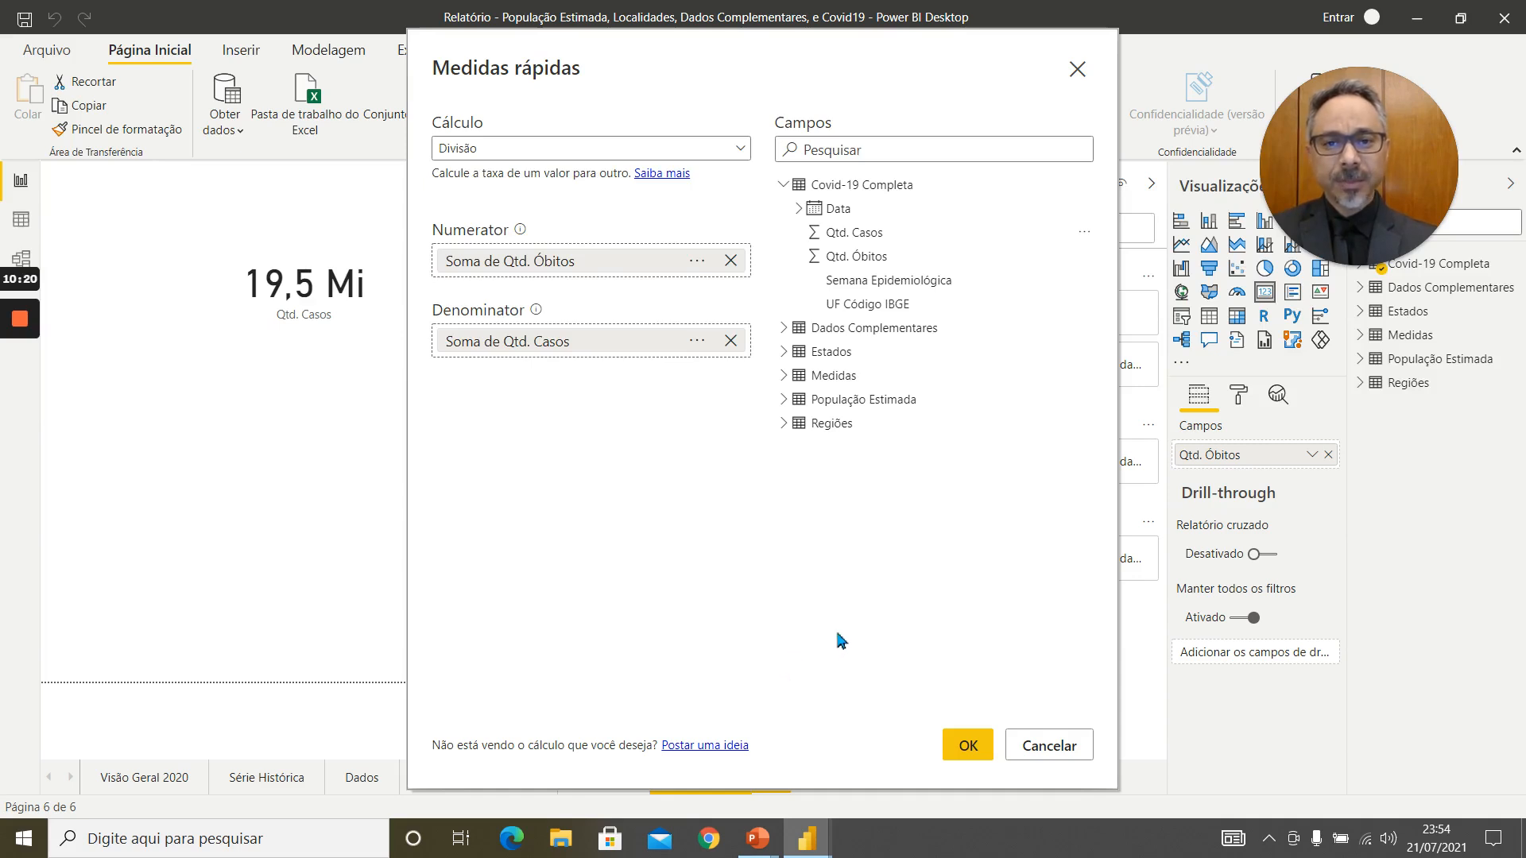
pyautogui.click(967, 746)
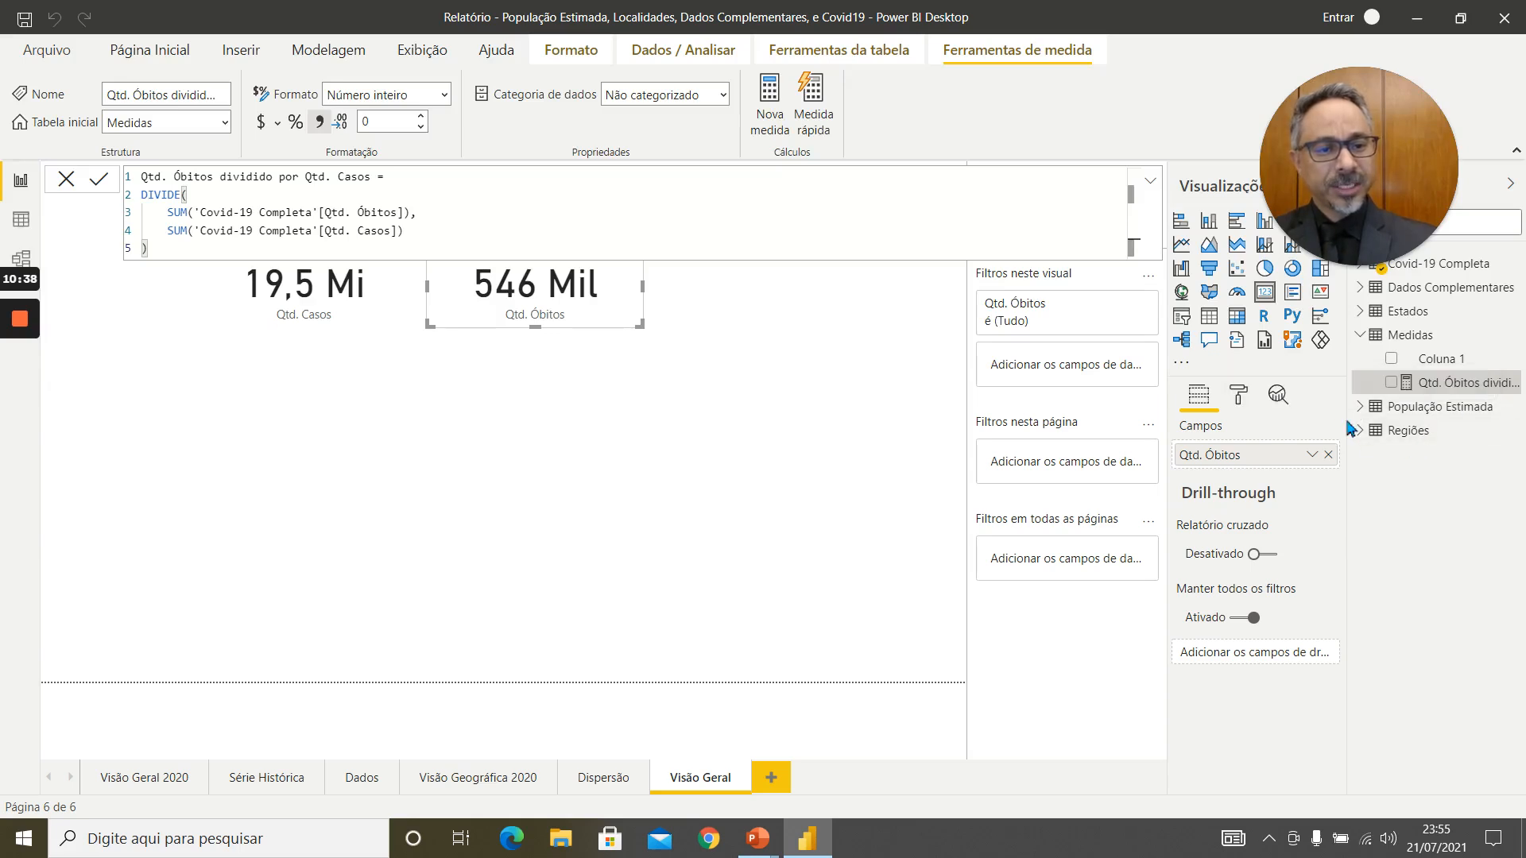
# Widen the field list and rename the new division measure as Taxa de Letalidade
pyautogui.moveTo(1347, 422); pyautogui.dragTo(1228, 416)
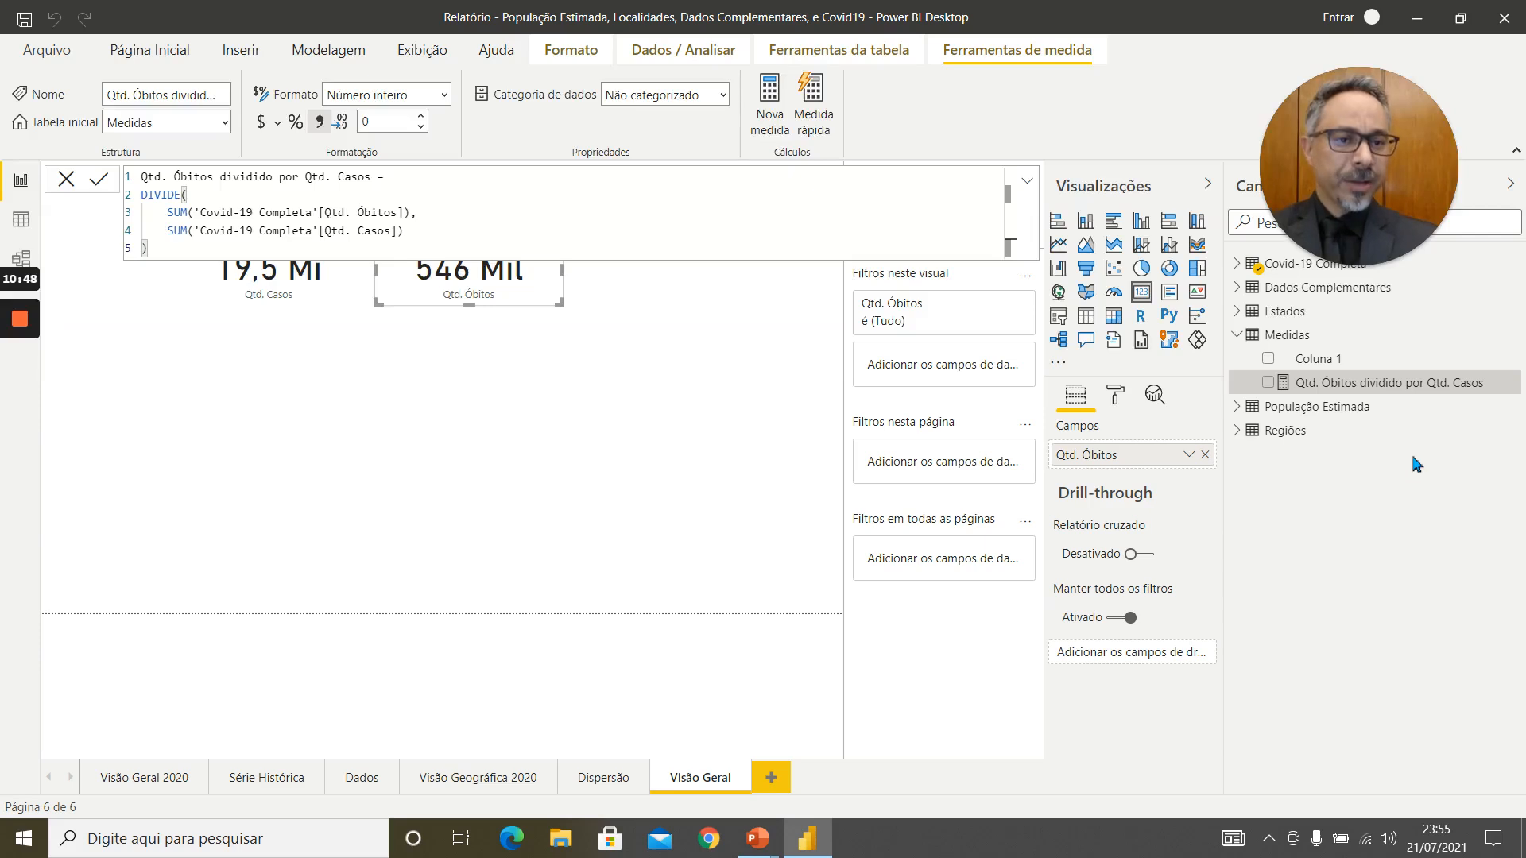
pyautogui.doubleClick(1396, 384)
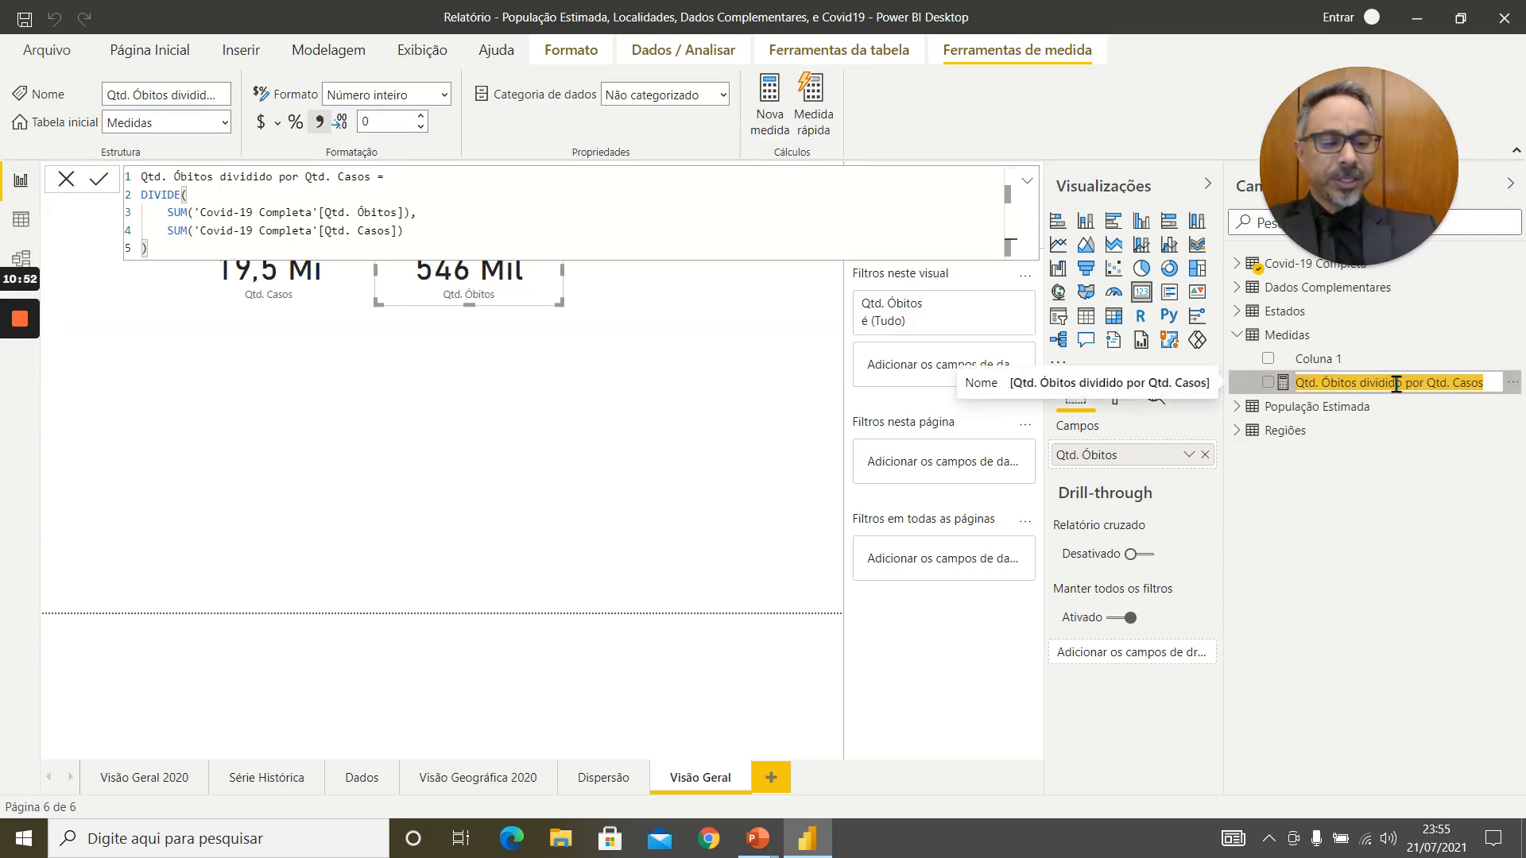
pyautogui.write('Taxa de Letalidade')
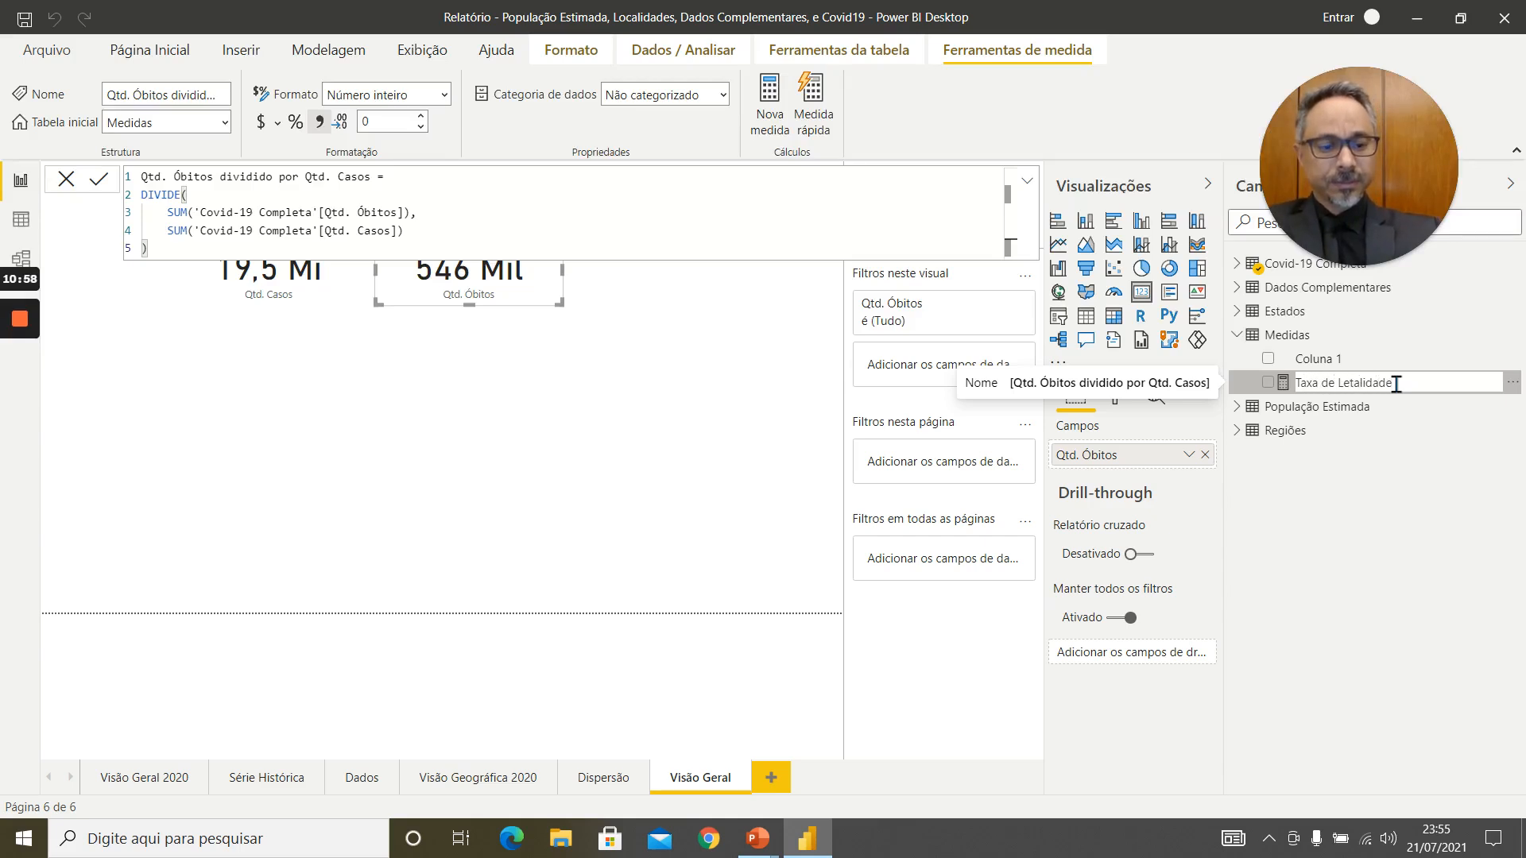
pyautogui.press('Return')
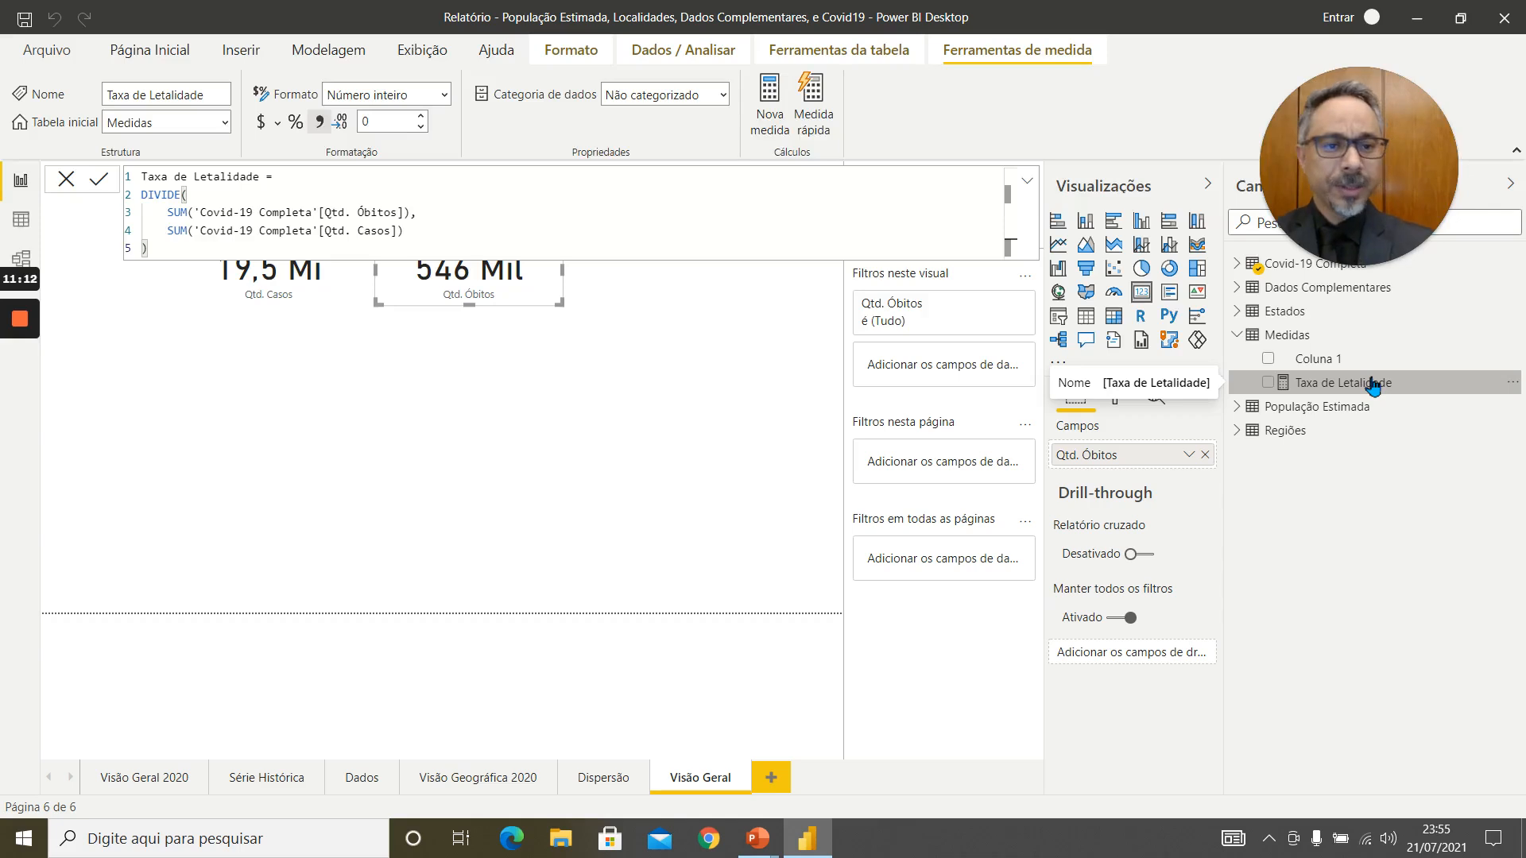
# Set the number format of the Taxa de Letalidade measure to Geral
pyautogui.click(296, 125)
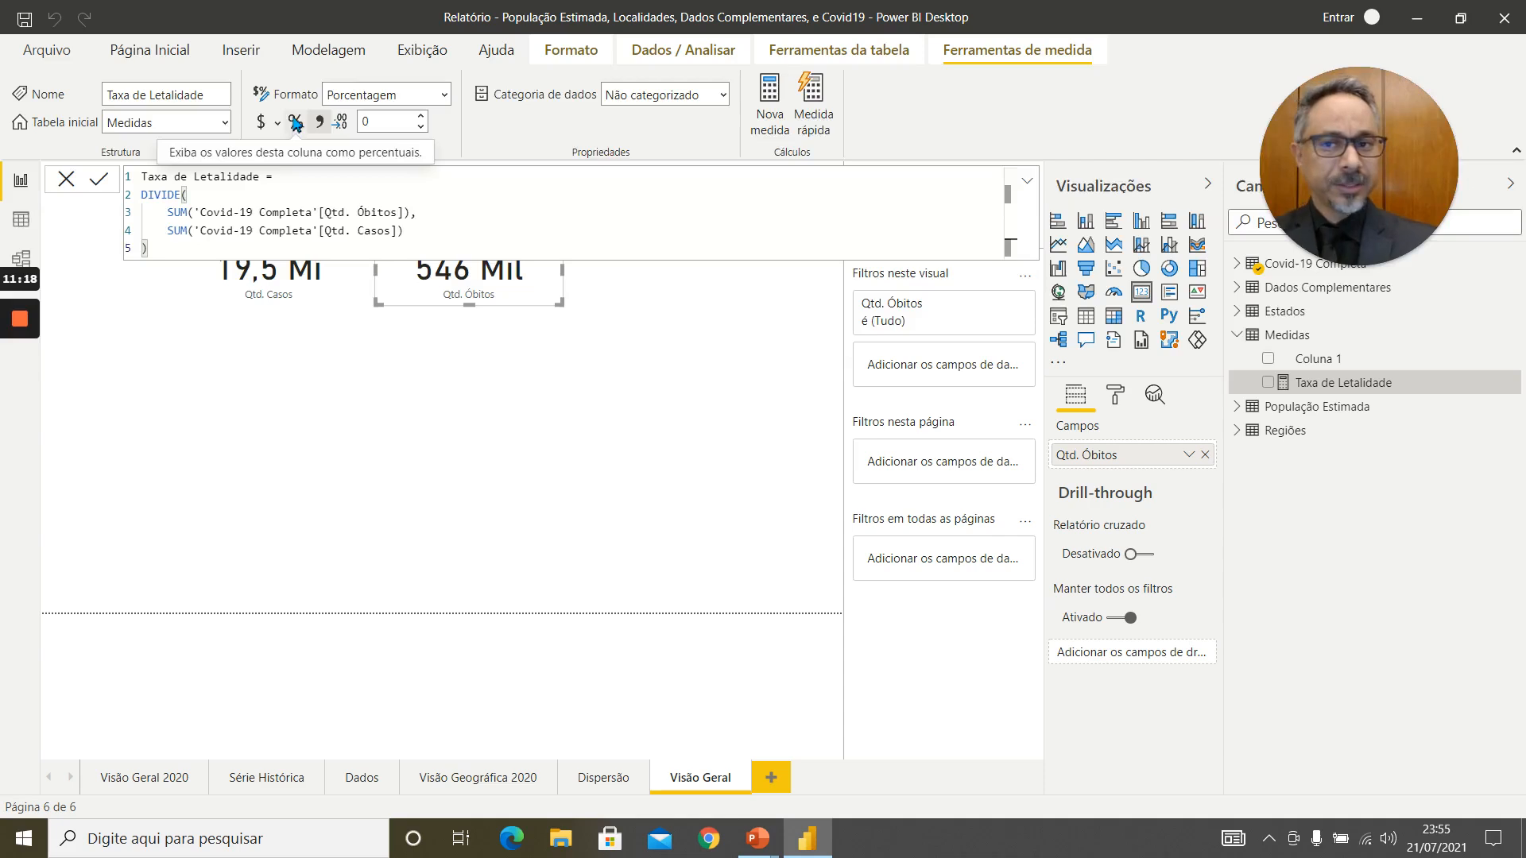
pyautogui.click(295, 125)
pyautogui.click(296, 125)
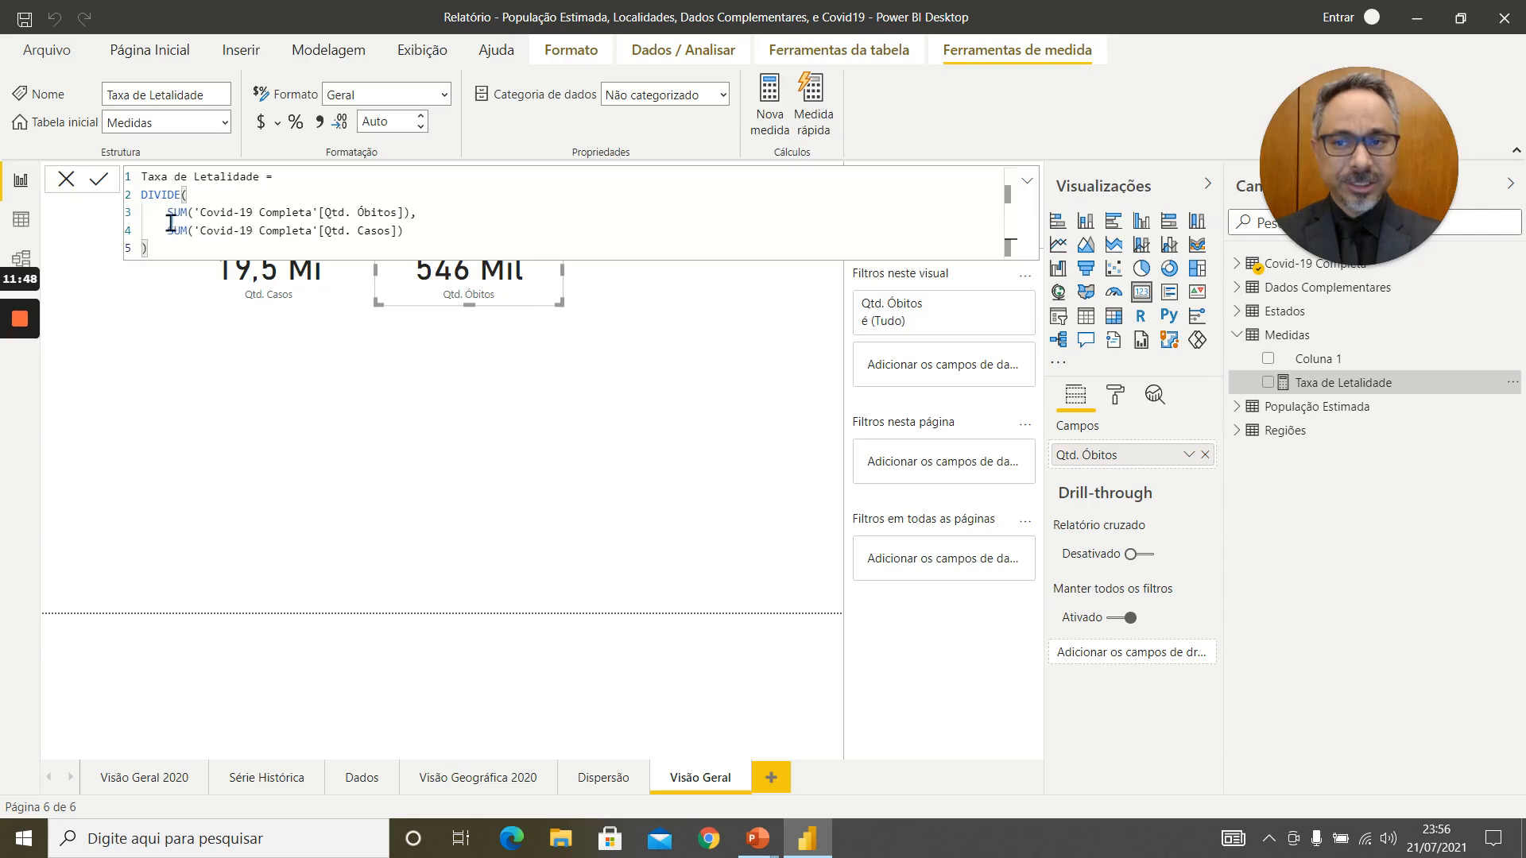
# Examine the numerator and denominator SUM expressions in the Taxa de Letalidade formula, then close the formula editor
pyautogui.moveTo(164, 215); pyautogui.dragTo(415, 215)
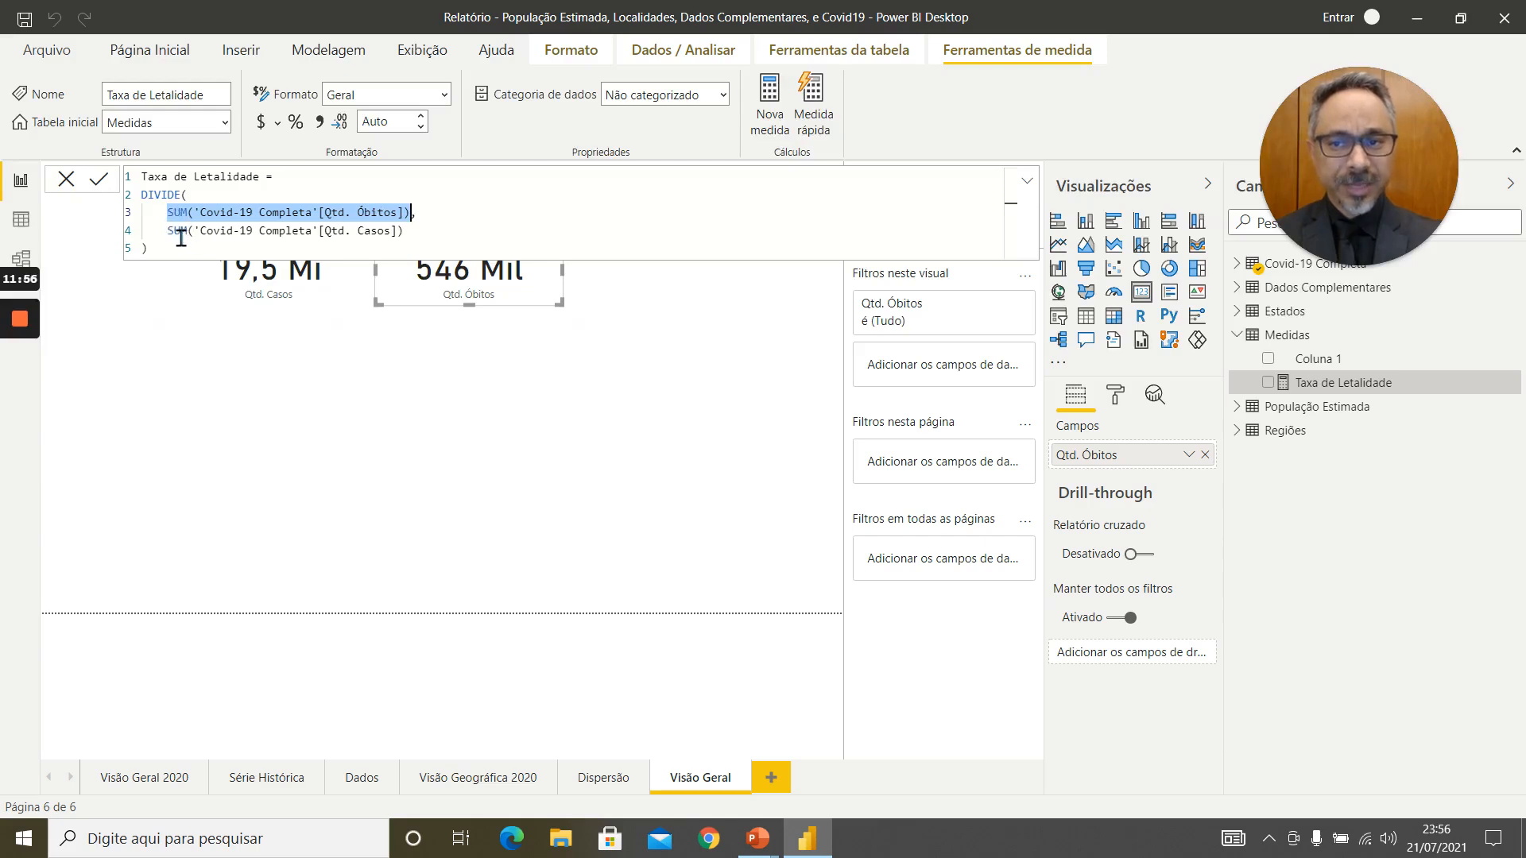
pyautogui.moveTo(169, 236); pyautogui.dragTo(425, 238)
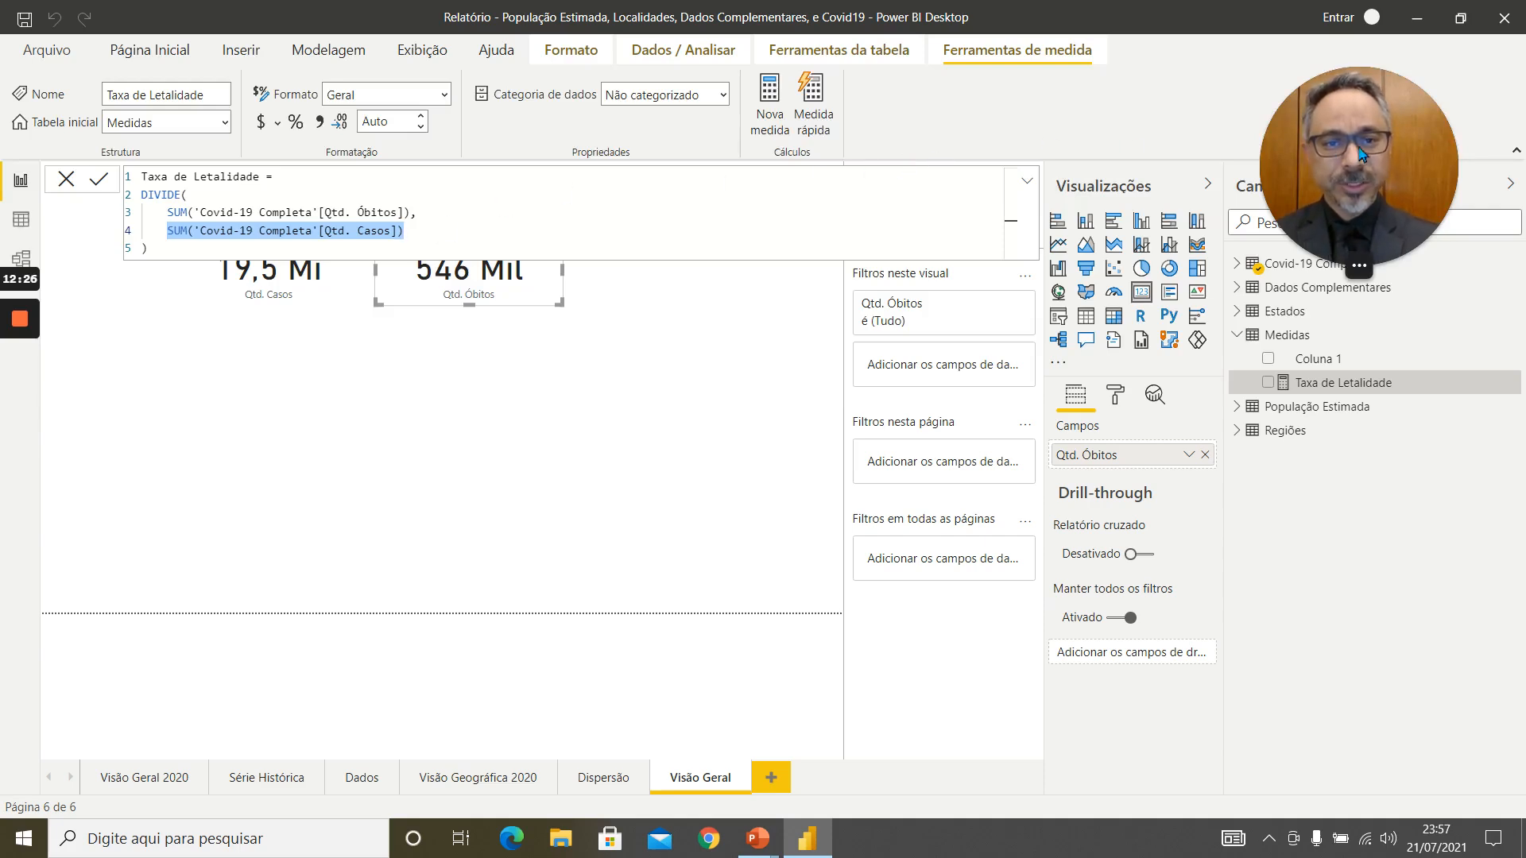
pyautogui.moveTo(1313, 151); pyautogui.dragTo(654, 101)
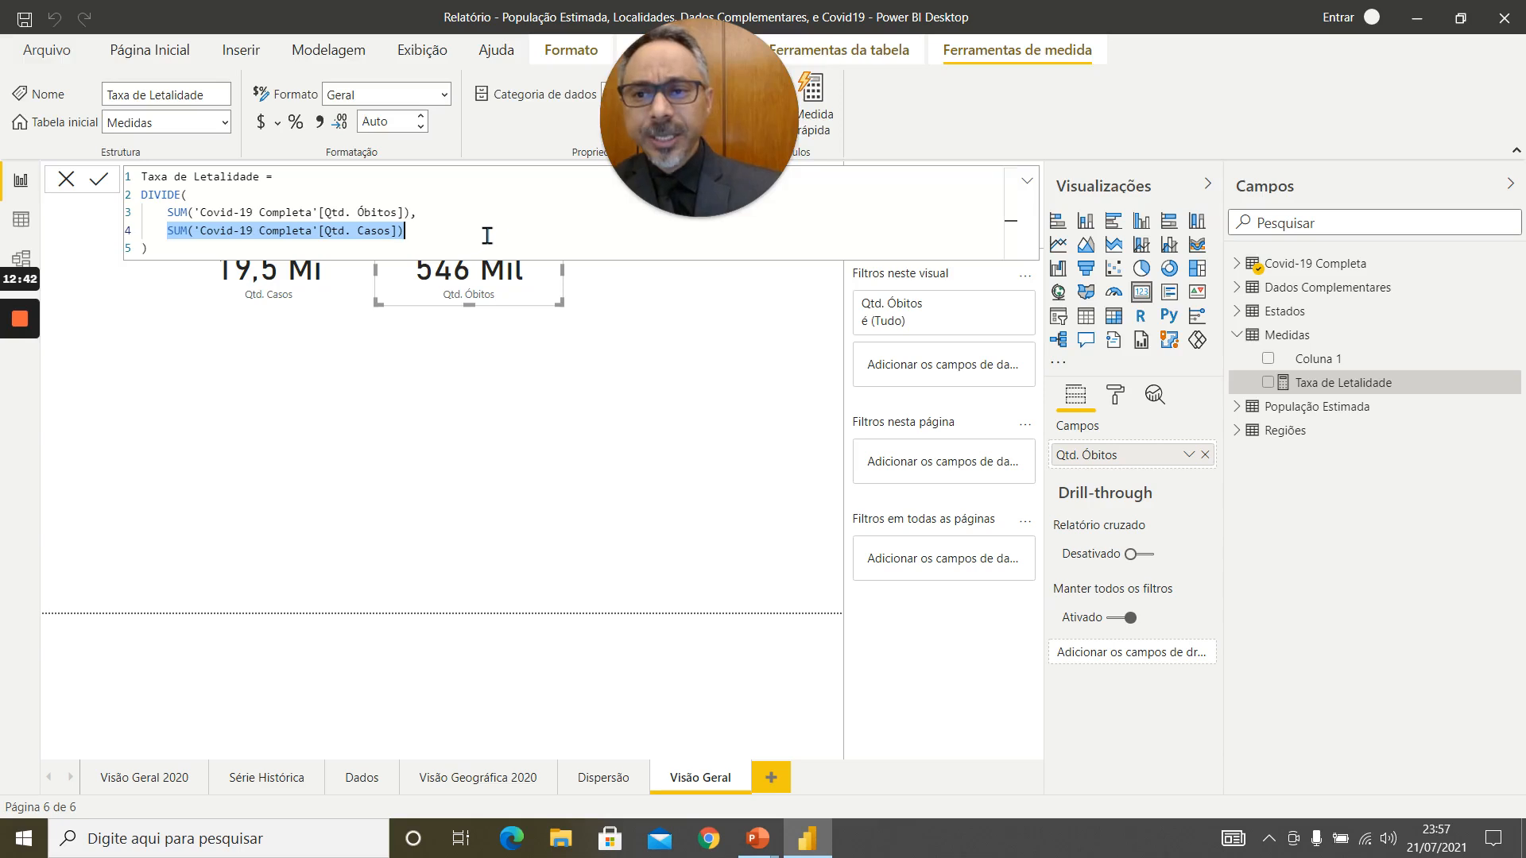
pyautogui.click(68, 180)
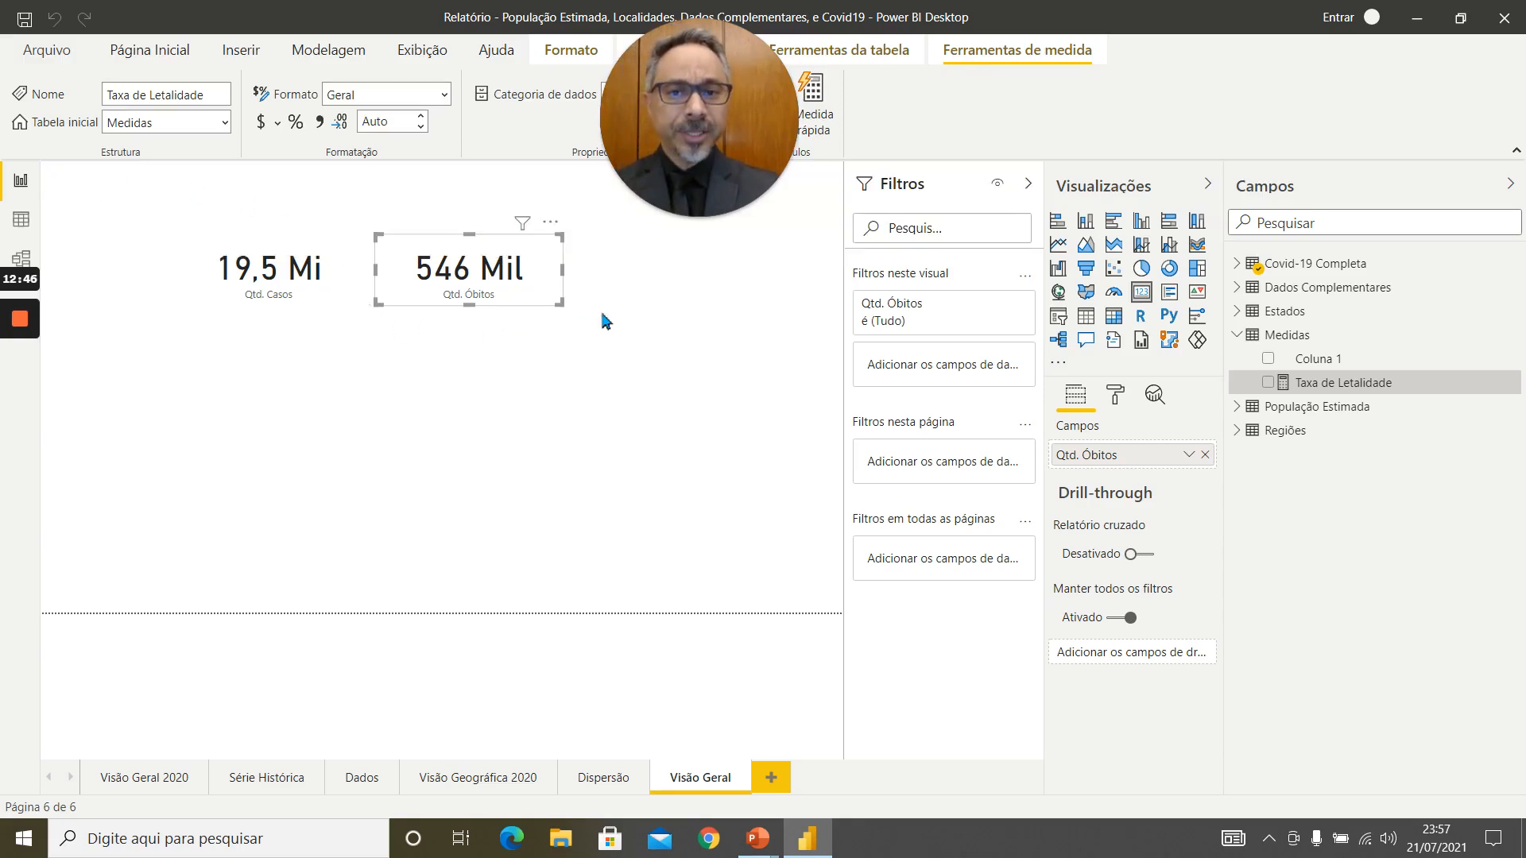
# Add a third card beside the Qtd. Óbitos card, match its height and alignment, and fill it with Taxa de Letalidade
pyautogui.click(619, 287)
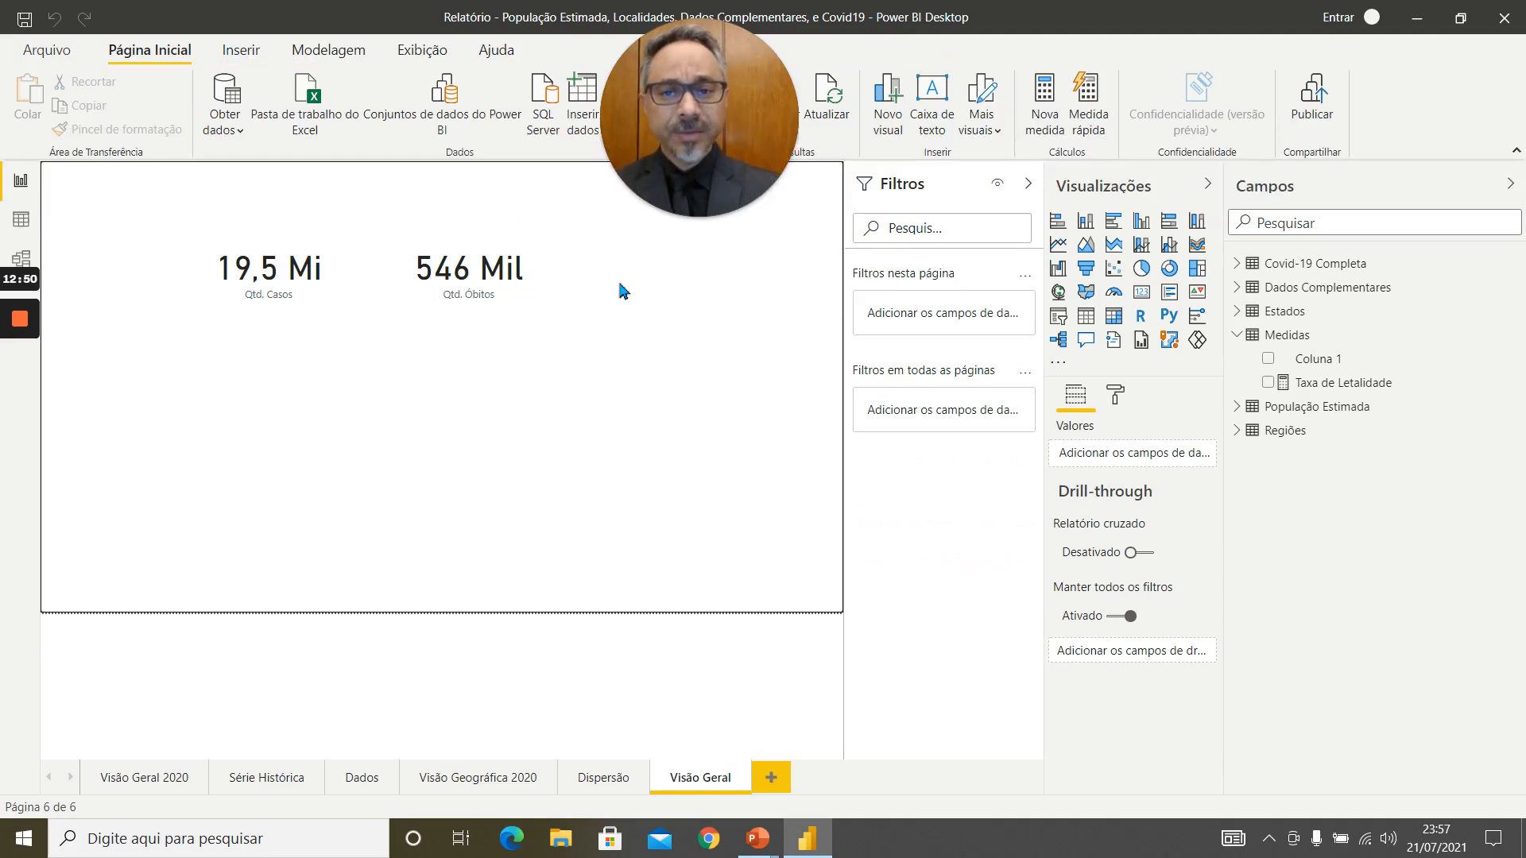
pyautogui.click(1142, 291)
pyautogui.moveTo(262, 450); pyautogui.dragTo(694, 296)
pyautogui.moveTo(652, 418); pyautogui.dragTo(653, 307)
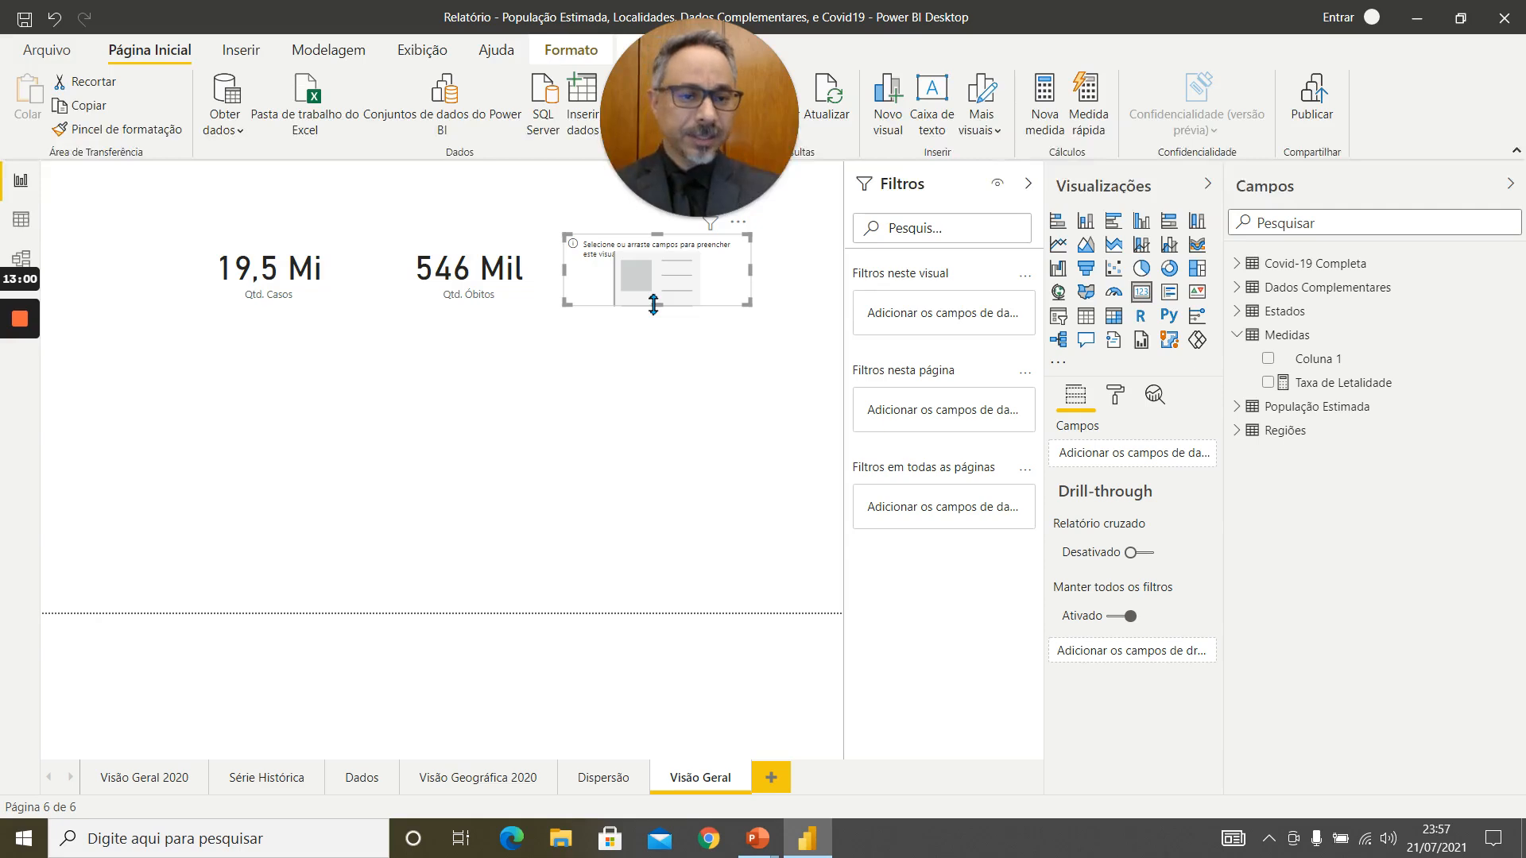
pyautogui.moveTo(1311, 383); pyautogui.dragTo(1116, 465)
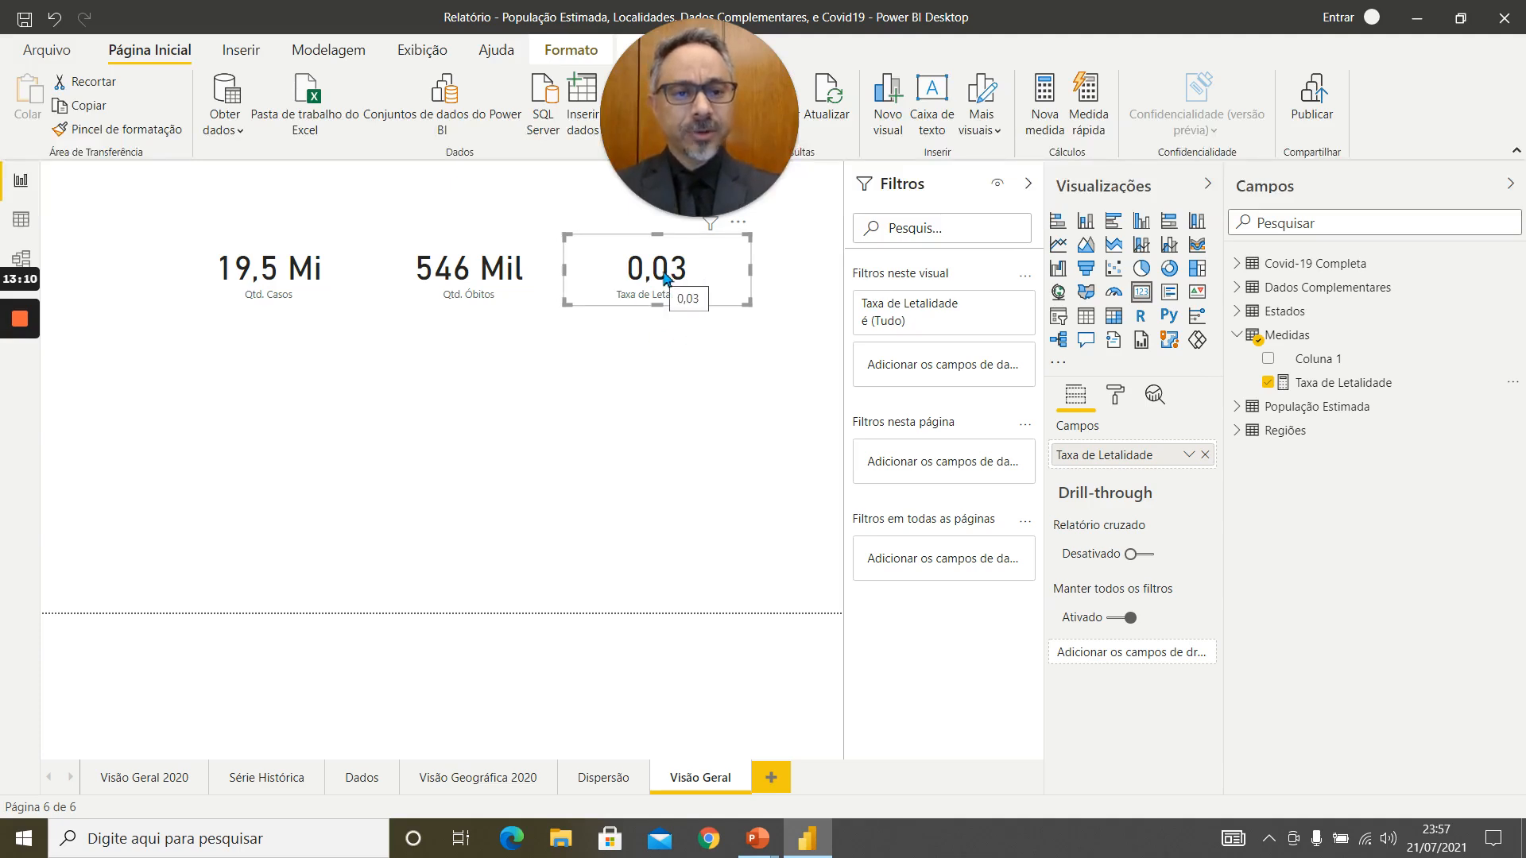
# Format the Taxa de Letalidade measure as a percentage with 2 decimal places and close its formula
pyautogui.click(1353, 385)
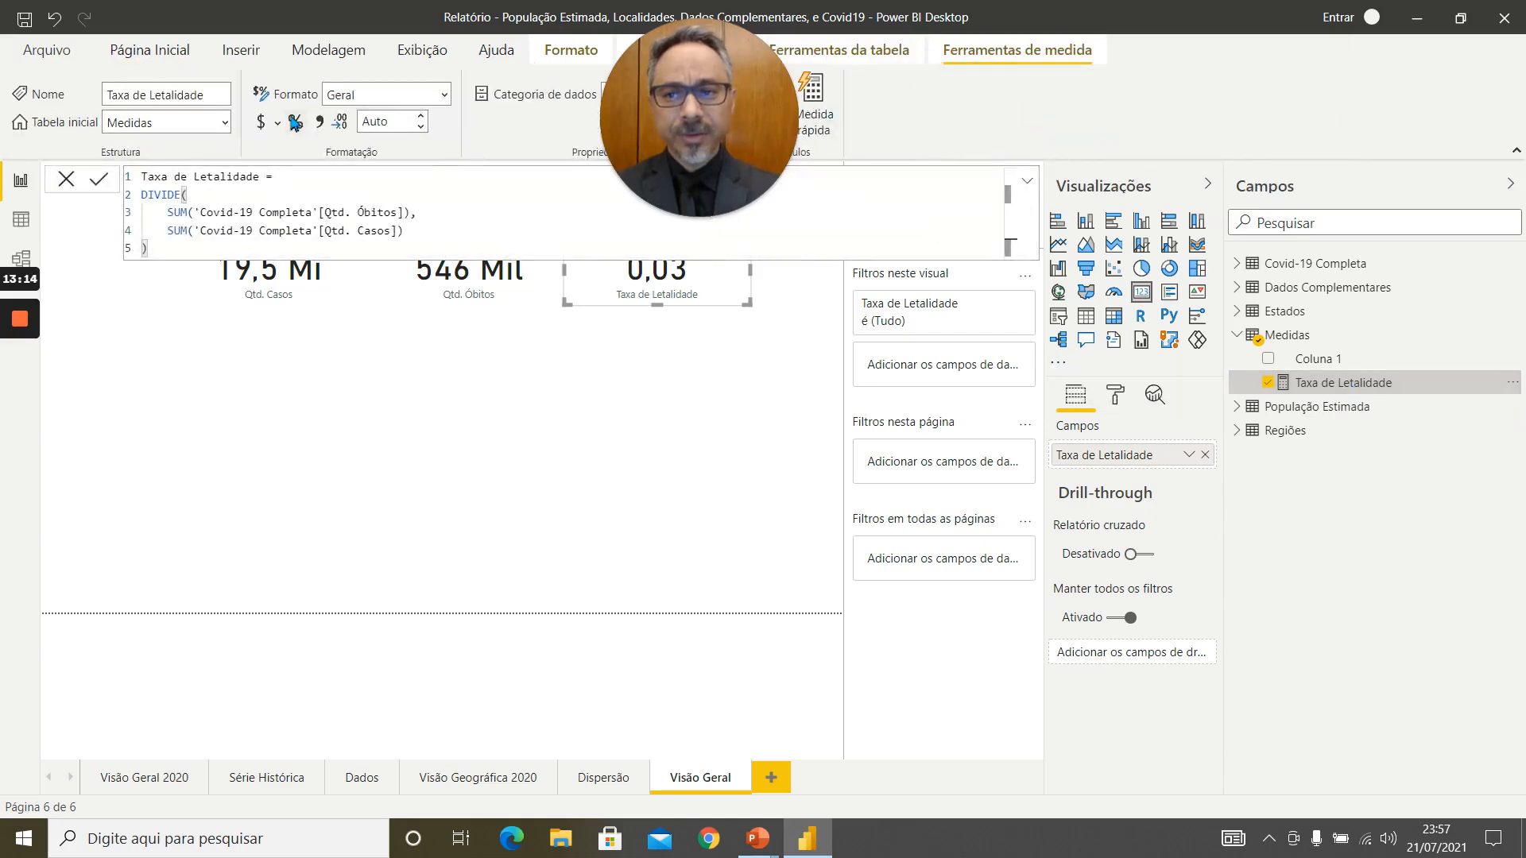
pyautogui.click(296, 123)
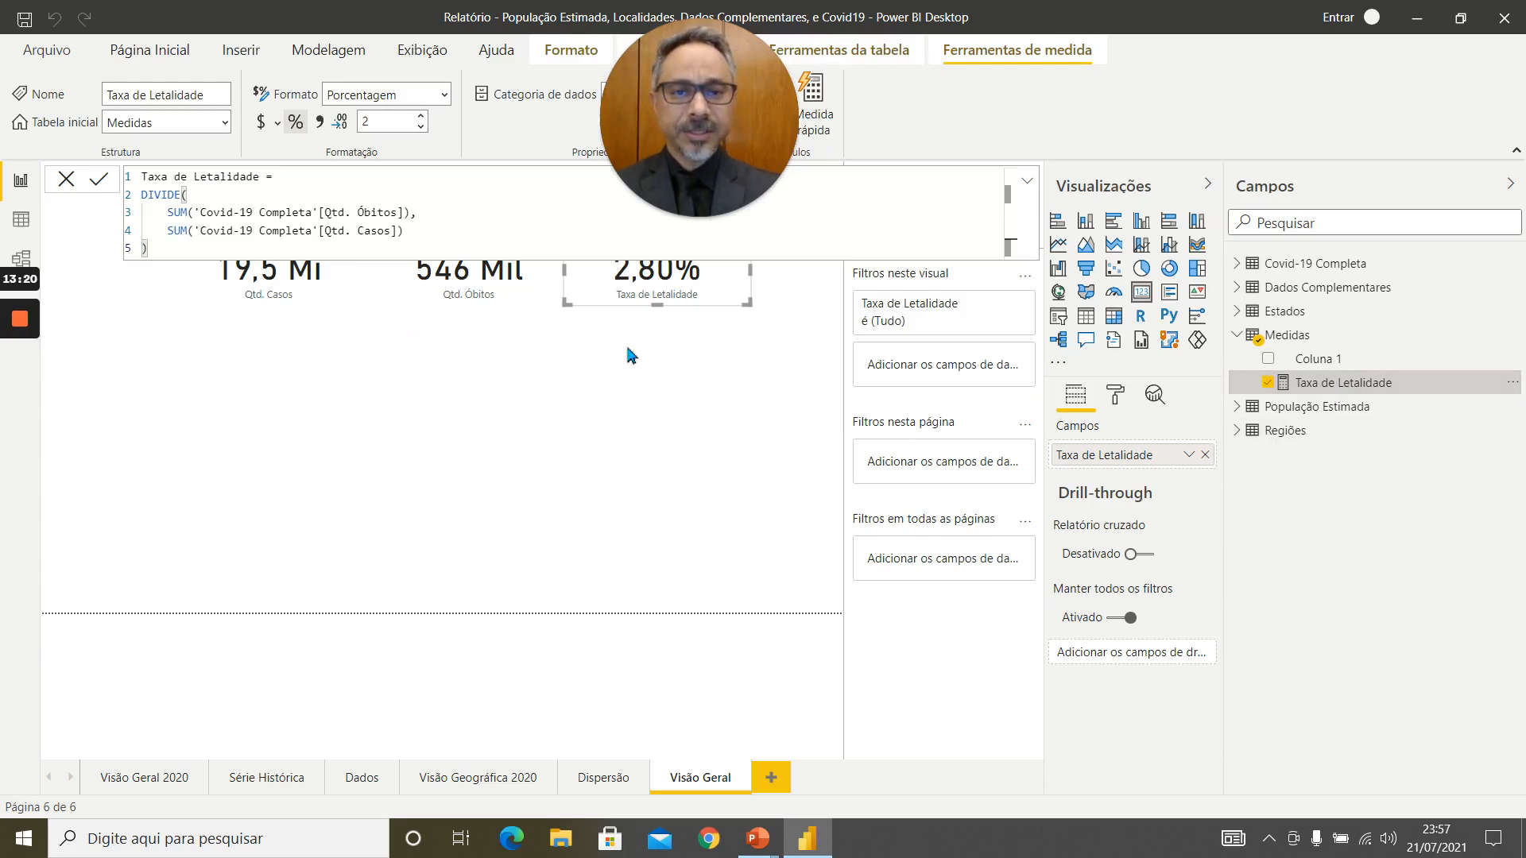
pyautogui.click(68, 180)
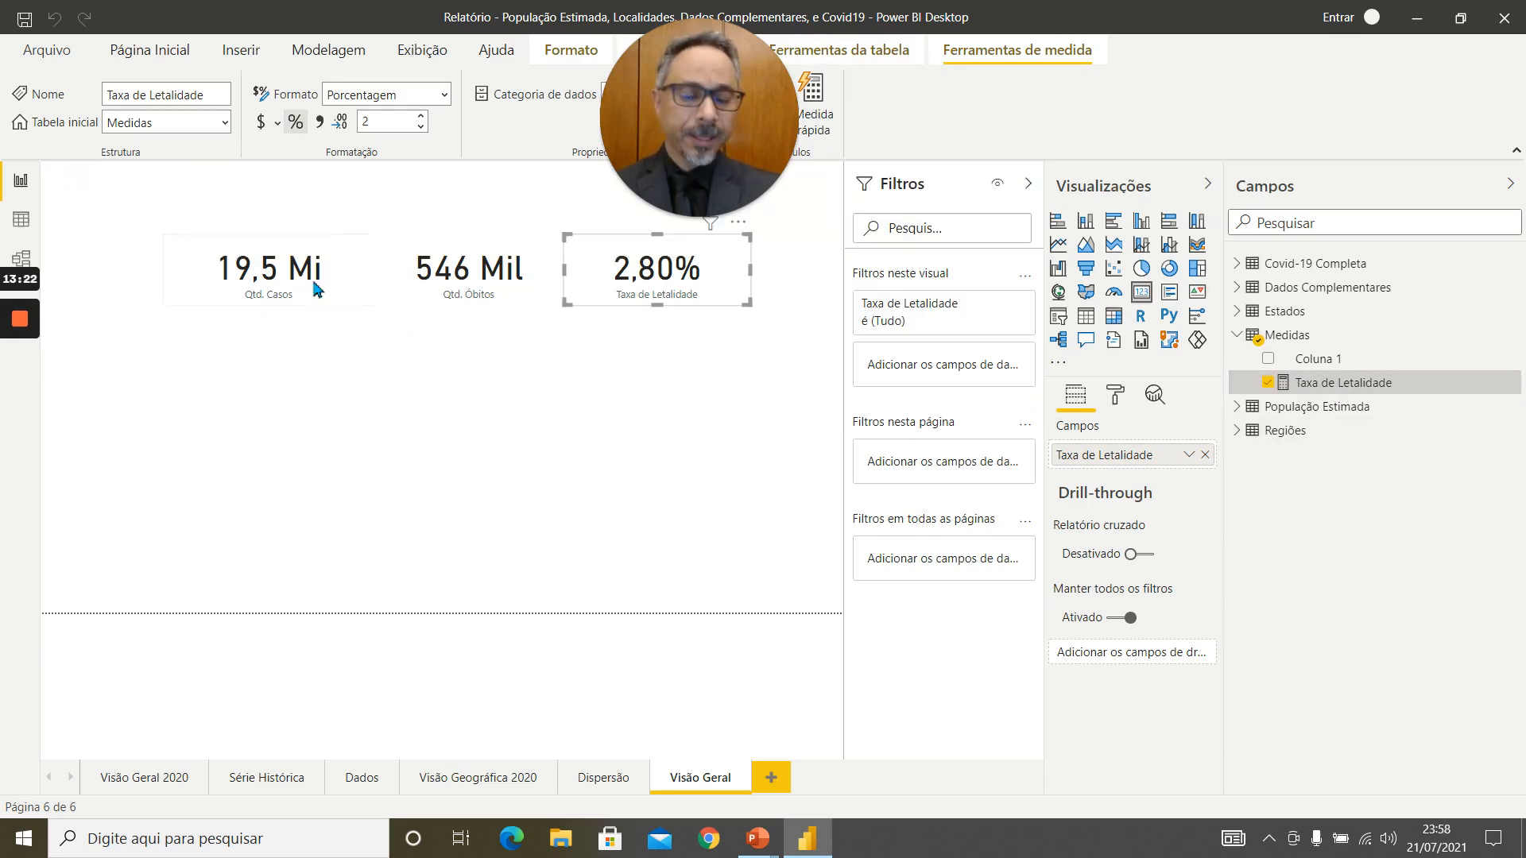
pyautogui.click(563, 316)
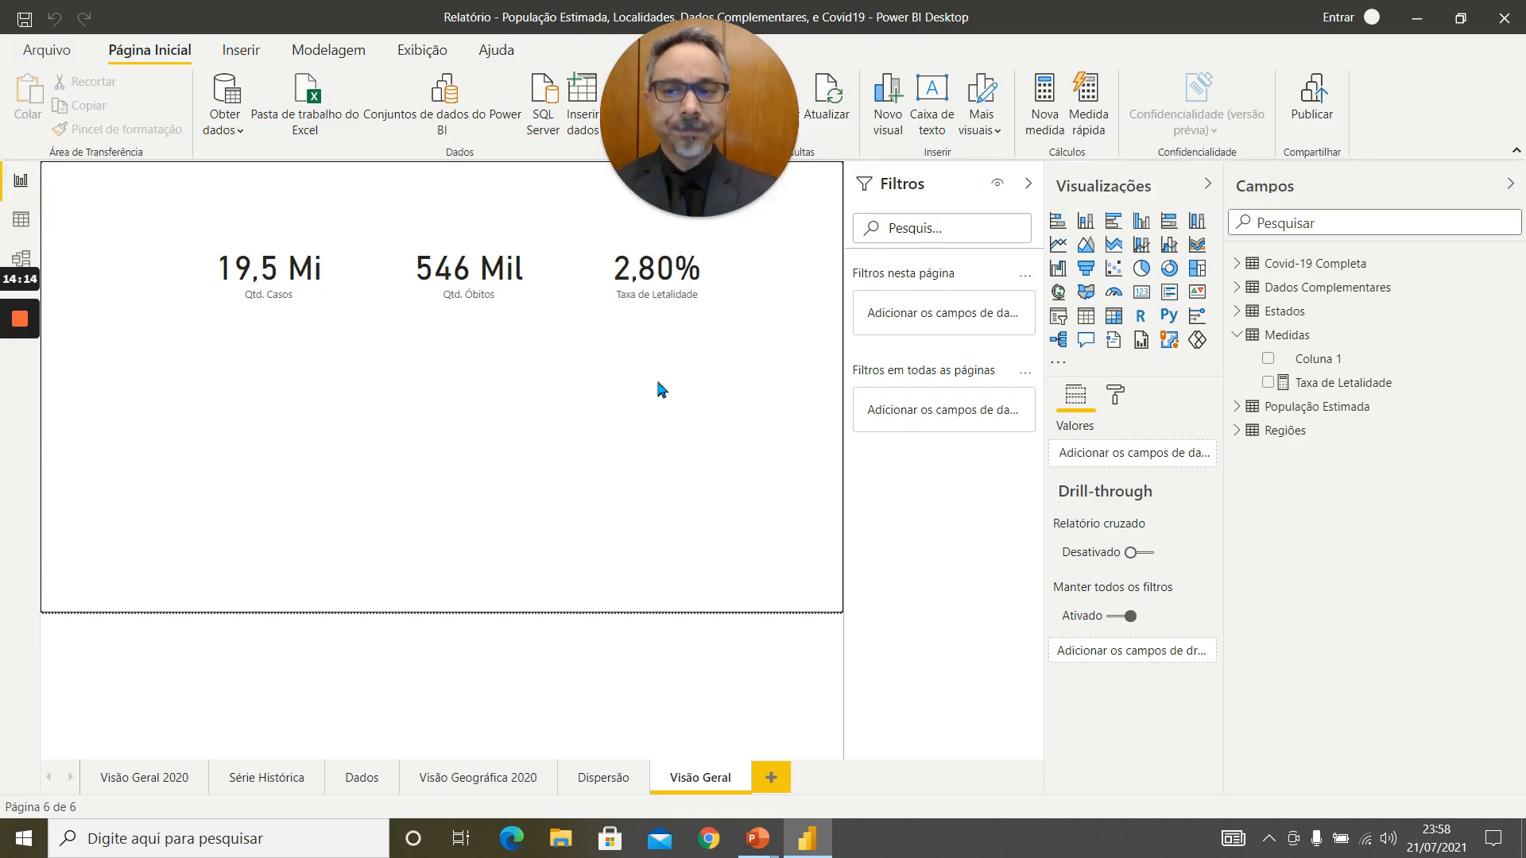
# Delete the População/100mil column of the População Estimada table from the model in the data view
pyautogui.click(20, 219)
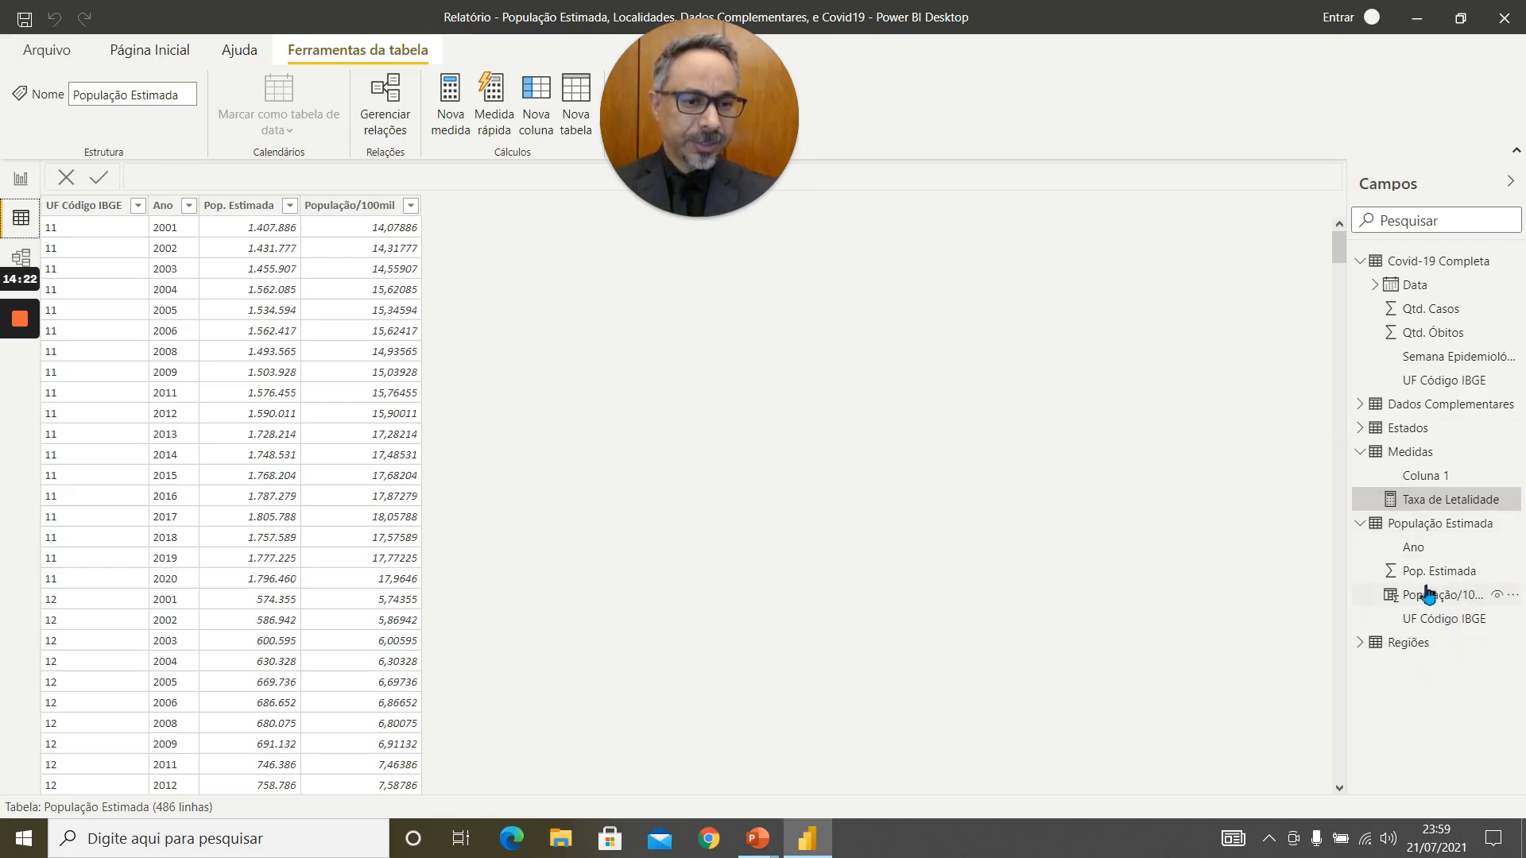
pyautogui.click(1514, 596)
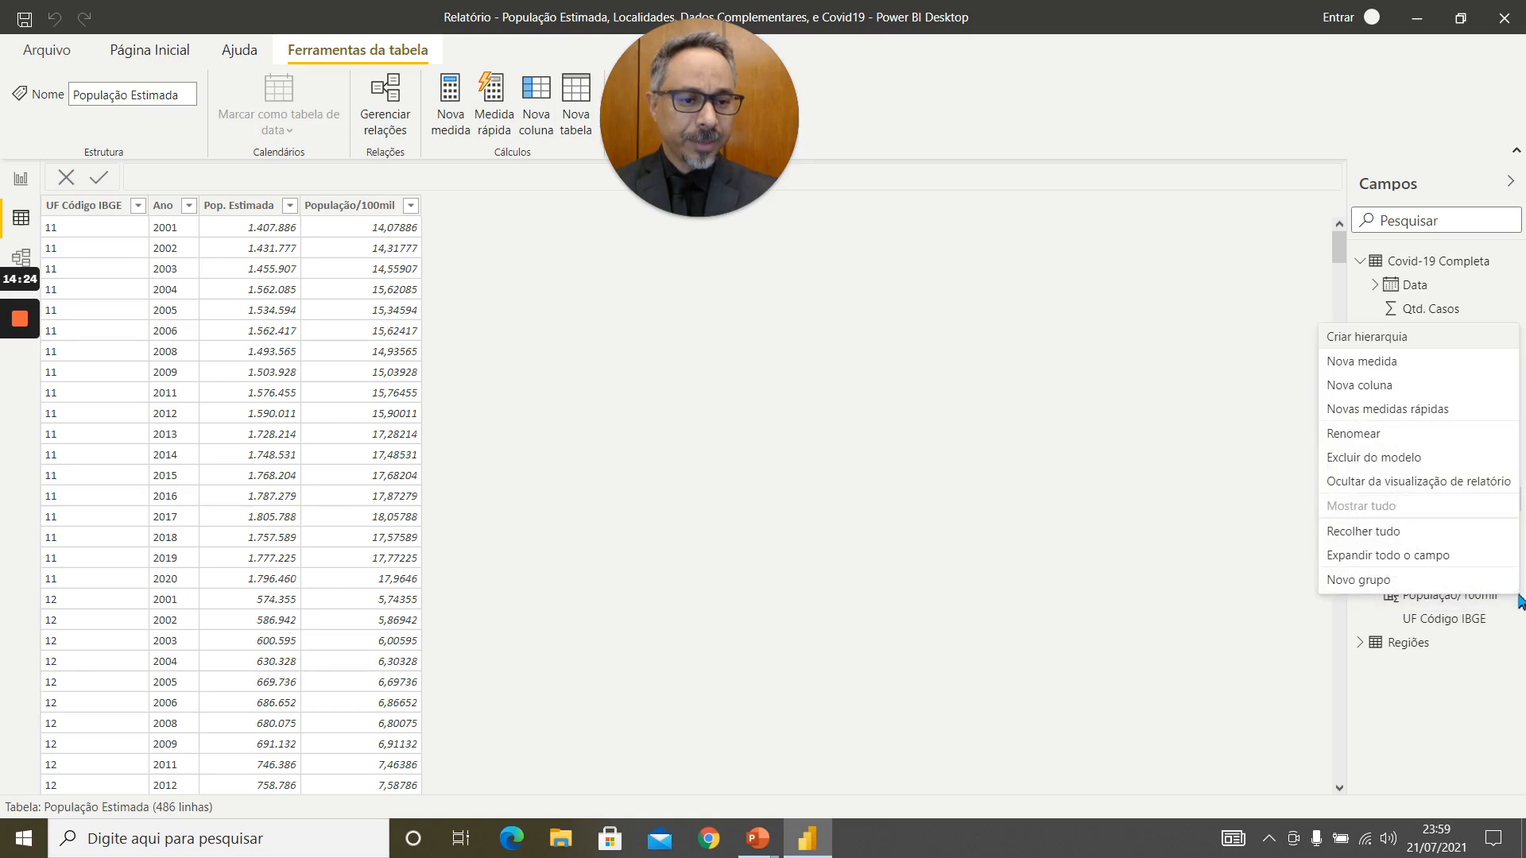
pyautogui.click(1386, 459)
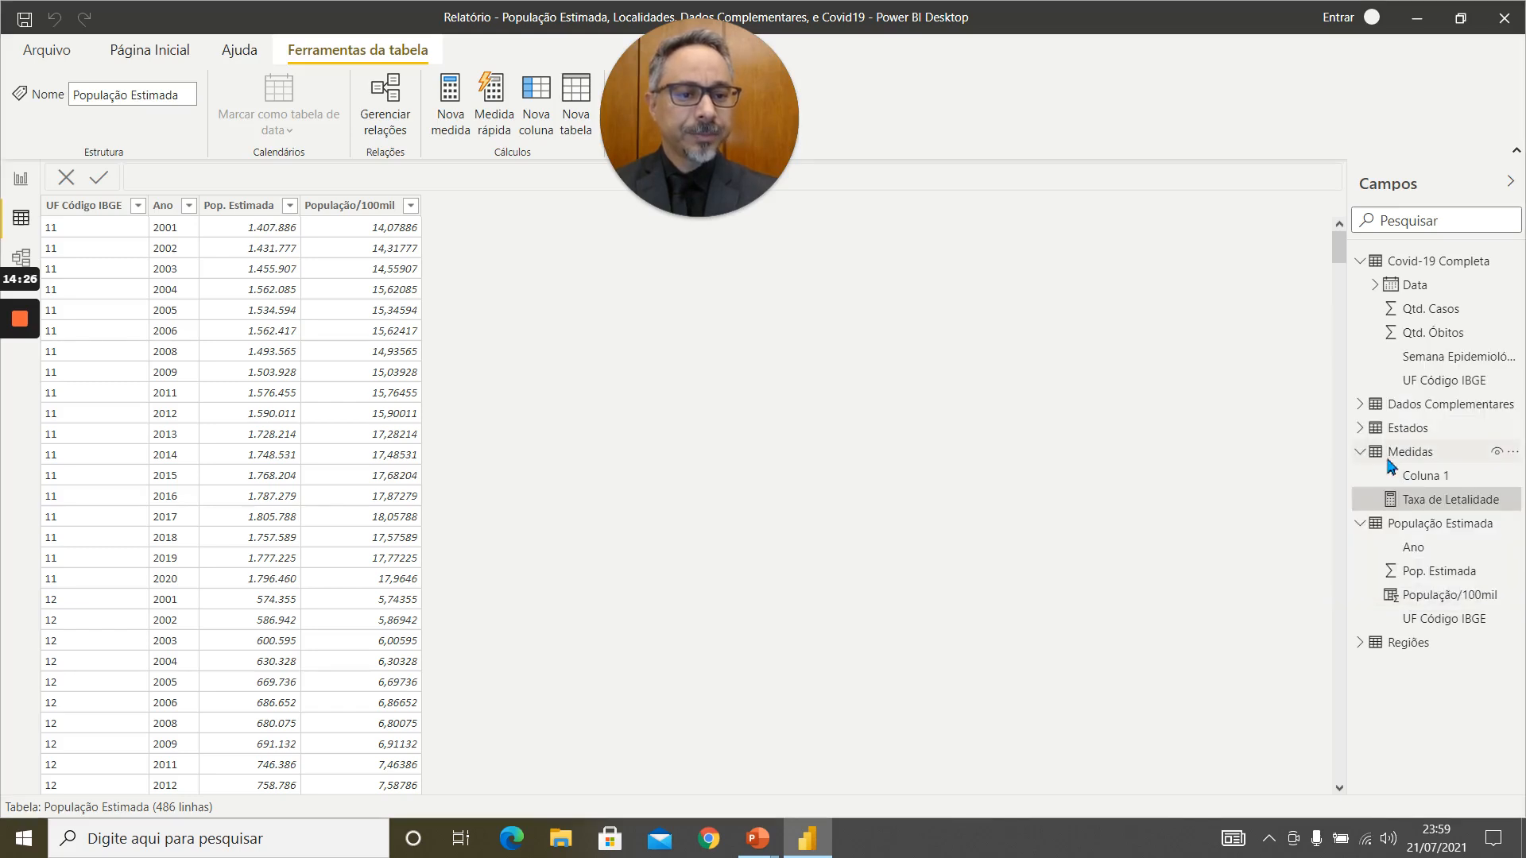
pyautogui.click(857, 450)
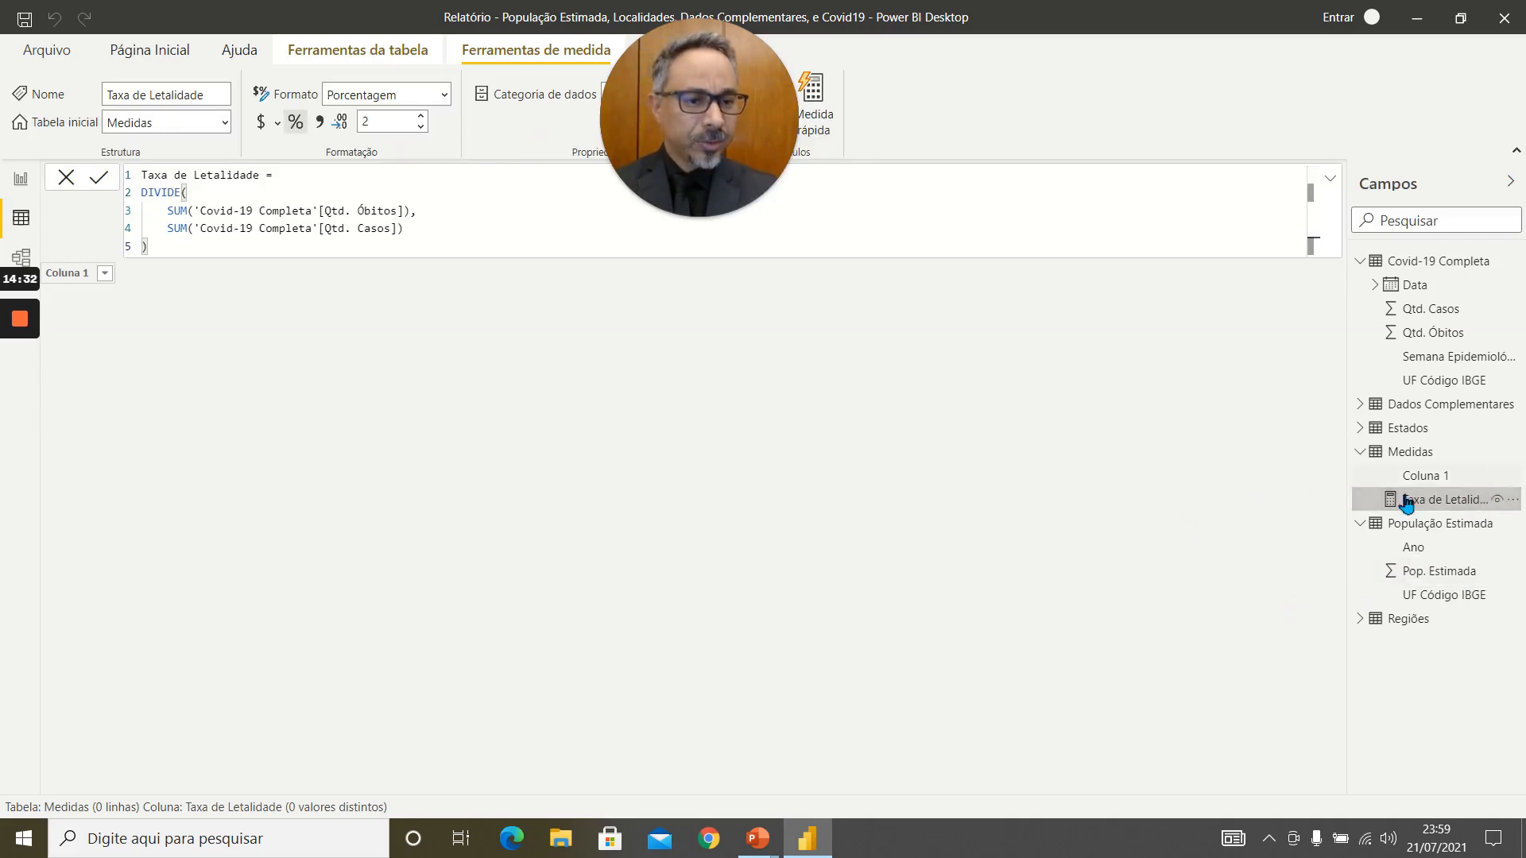
# Show the rows of the População Estimada table and examine its Pop. Estimada column
pyautogui.click(1471, 526)
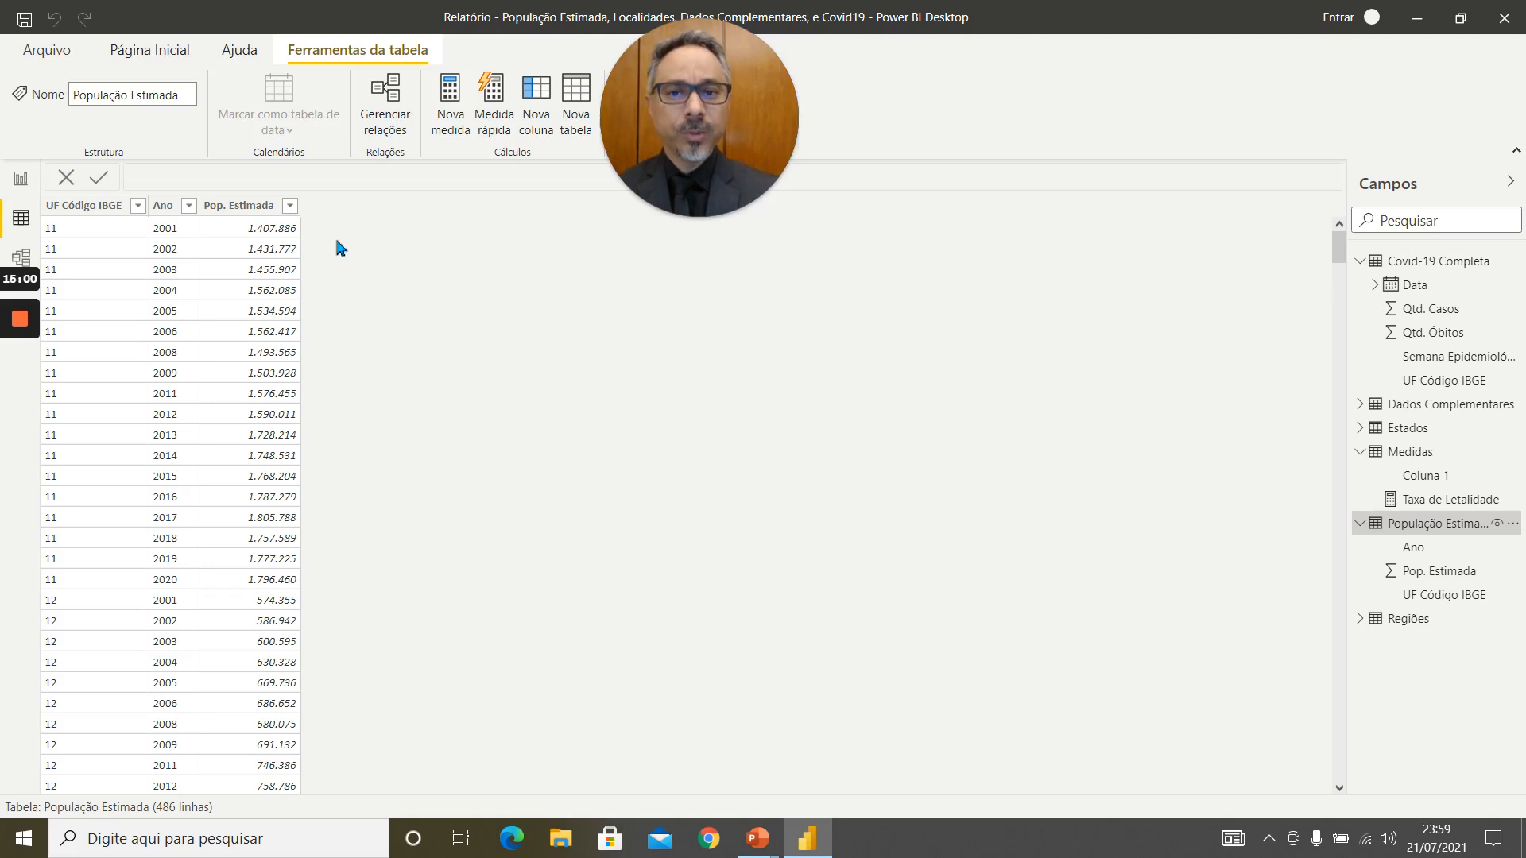
pyautogui.click(243, 206)
pyautogui.moveTo(697, 72); pyautogui.dragTo(1257, 72)
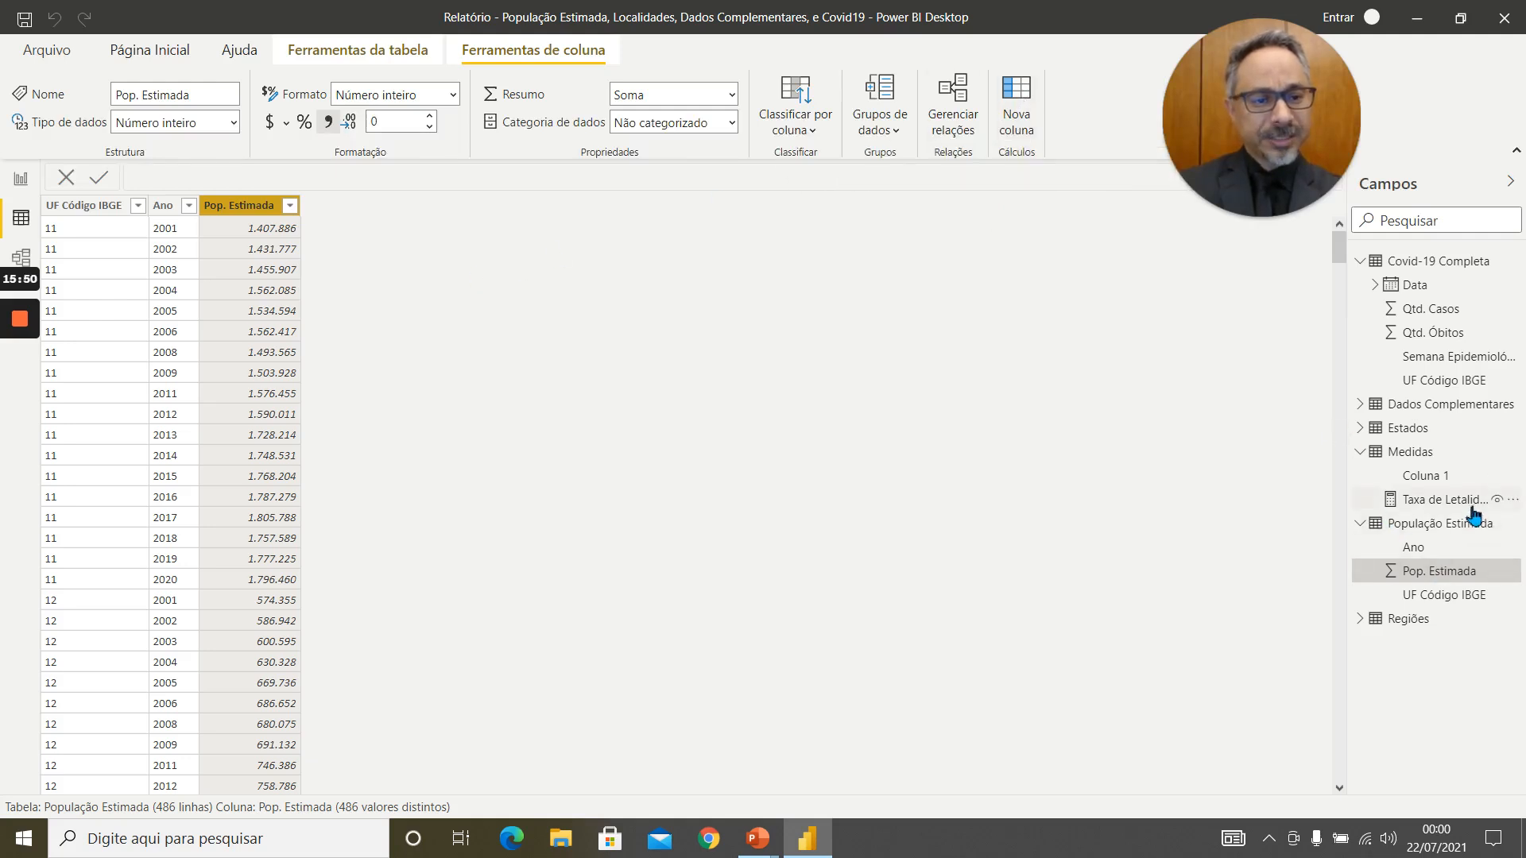
# Add a calculated column to the População Estimada table and name it Pop/100 Mil in its formula
pyautogui.click(1456, 527)
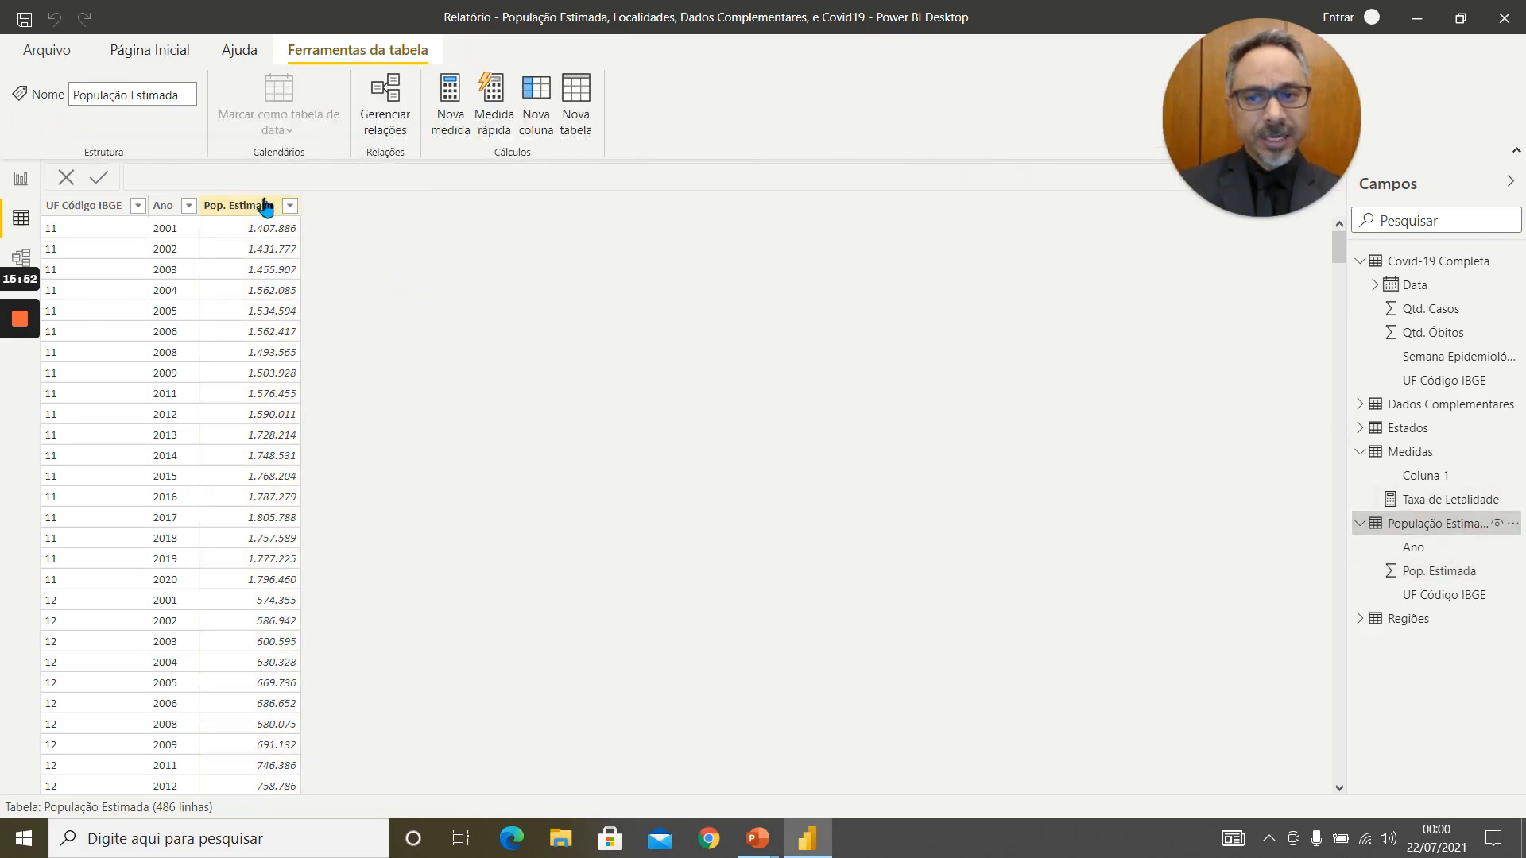
pyautogui.click(546, 89)
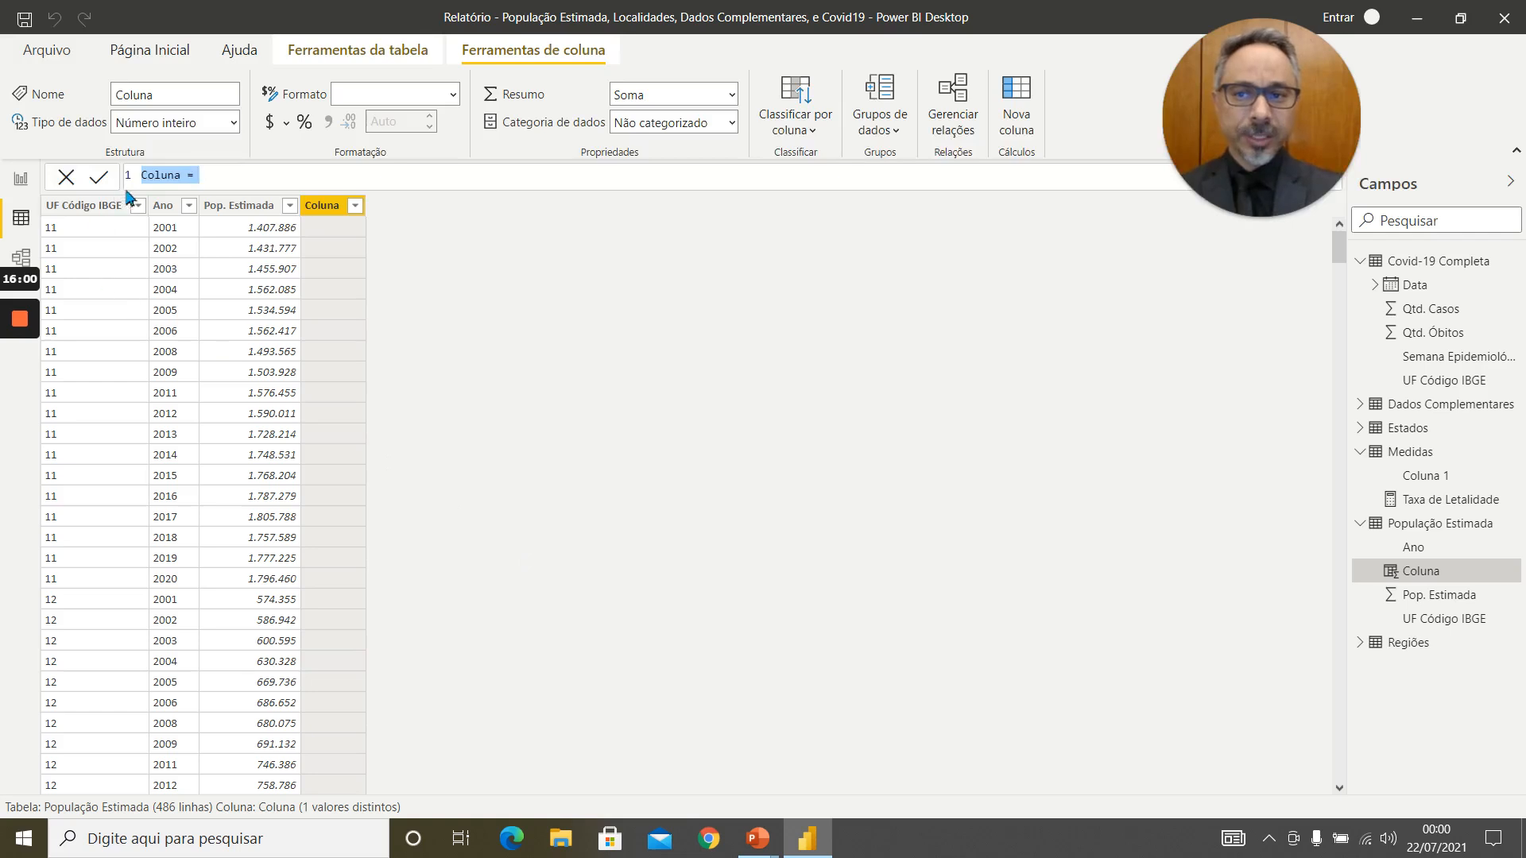
pyautogui.click(158, 183)
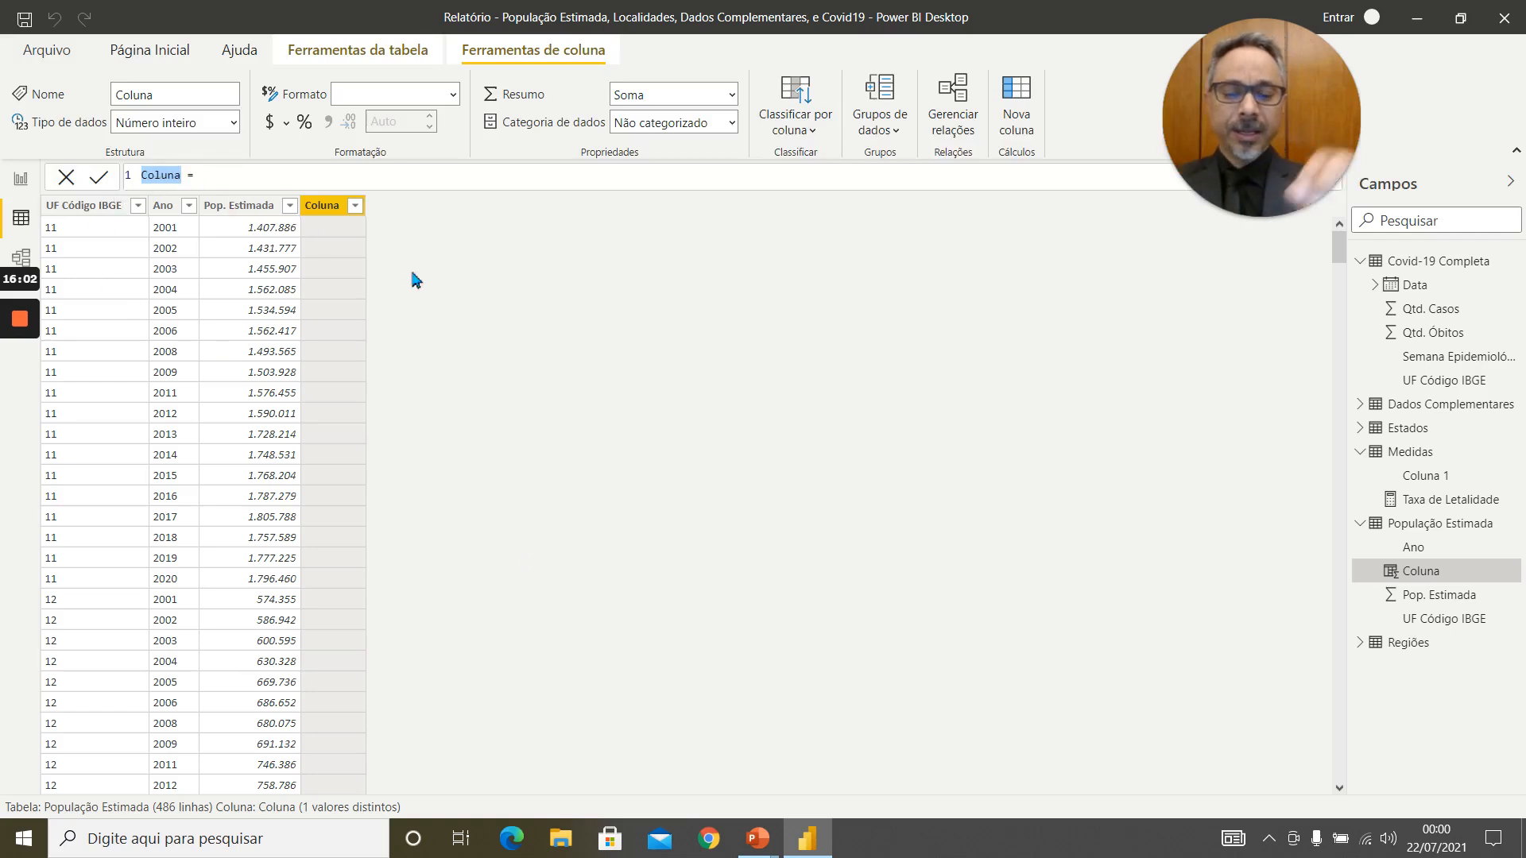
pyautogui.write('po')
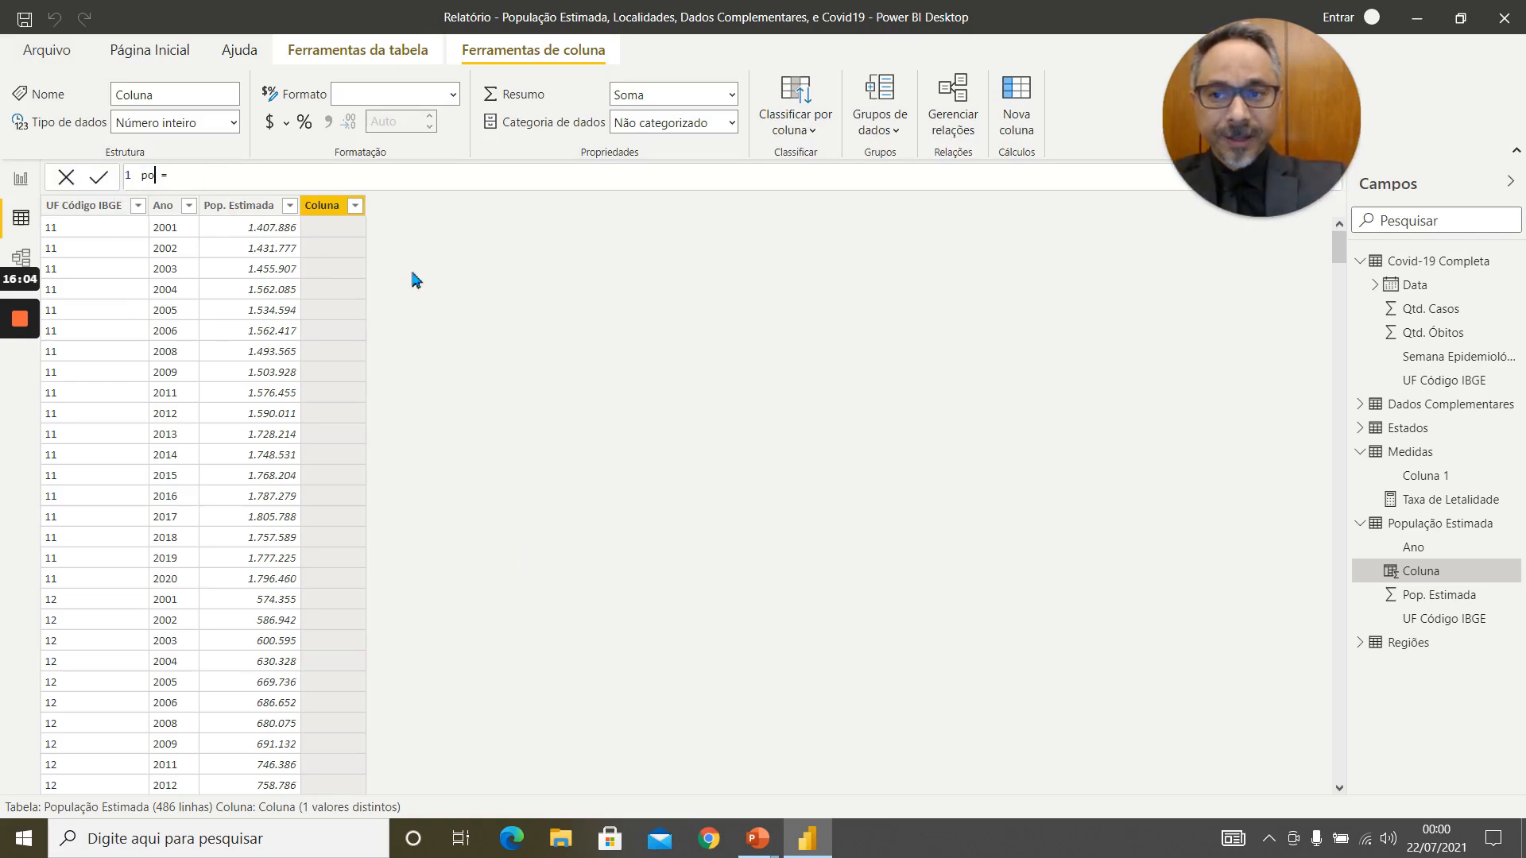
pyautogui.press('BackSpace')
pyautogui.write('Pop')
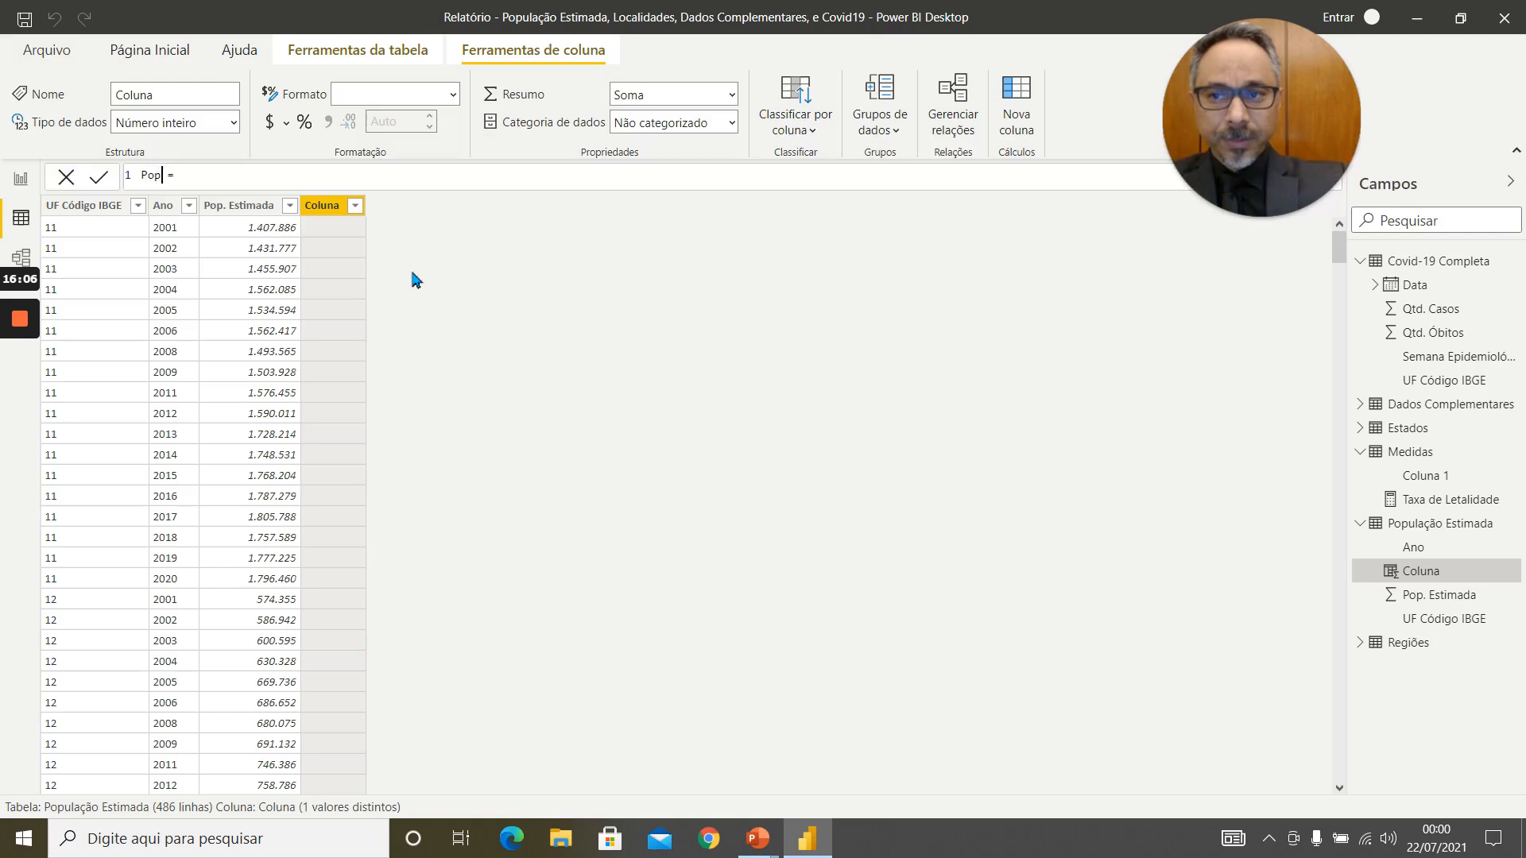
pyautogui.write(' 100')
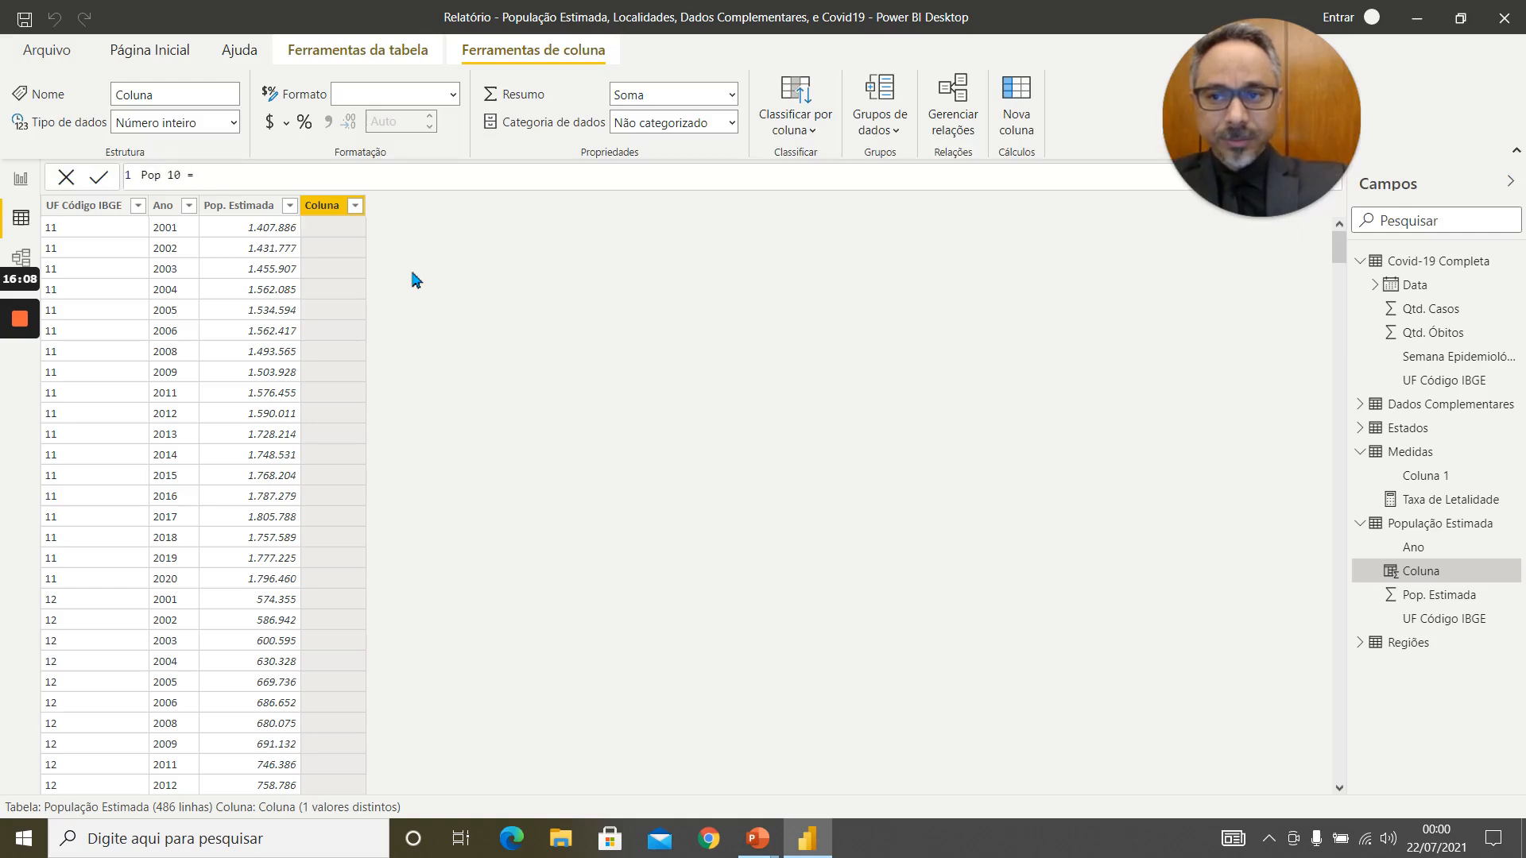
pyautogui.press('BackSpace')
pyautogui.press('BackSpace')
pyautogui.press('BackSpace')
pyautogui.press('BackSpace')
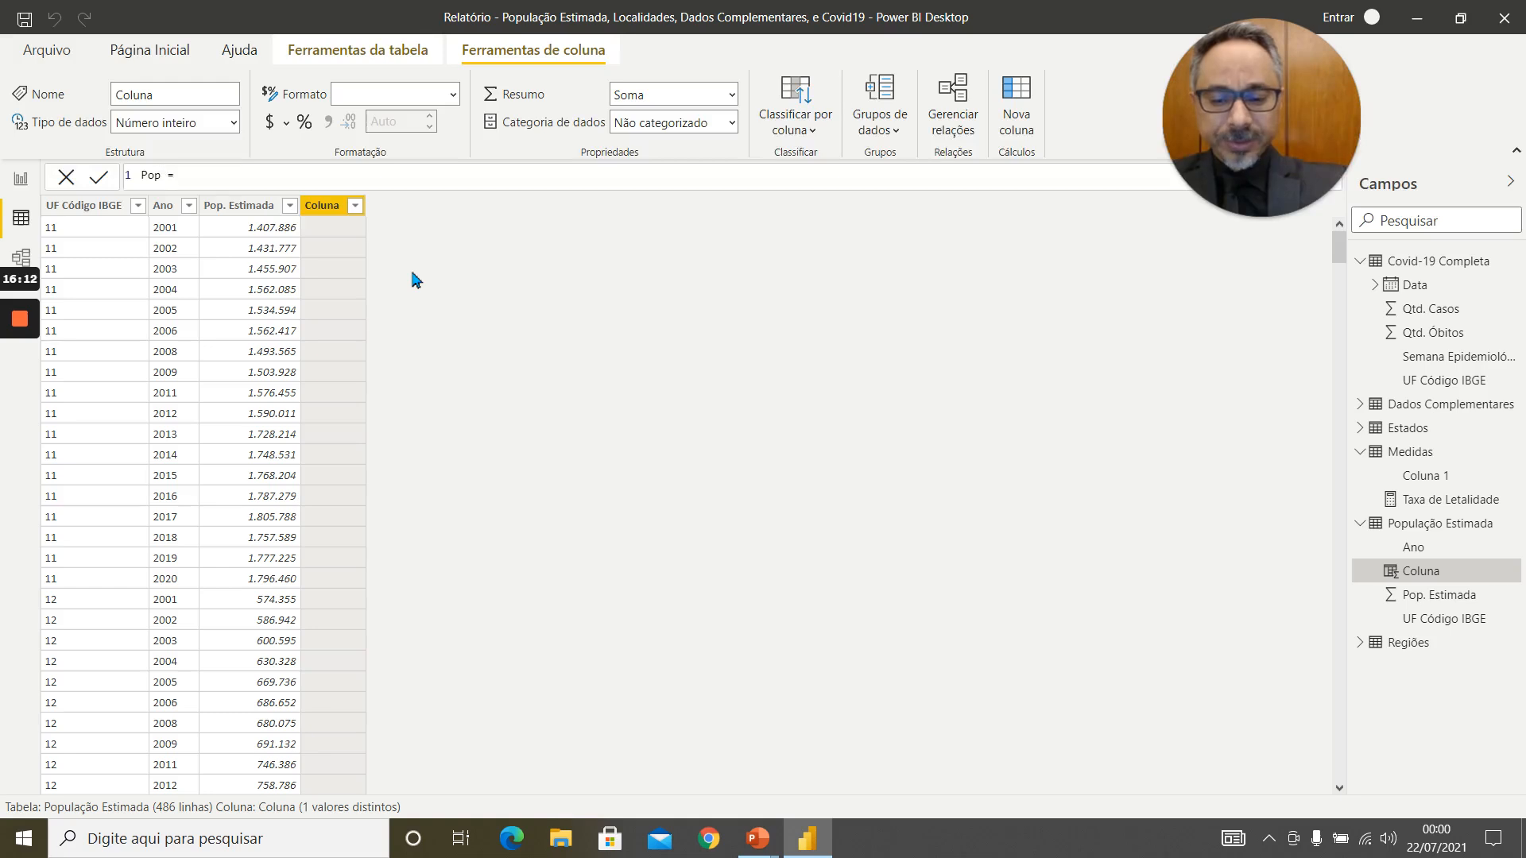
pyautogui.write('/')
pyautogui.write('100')
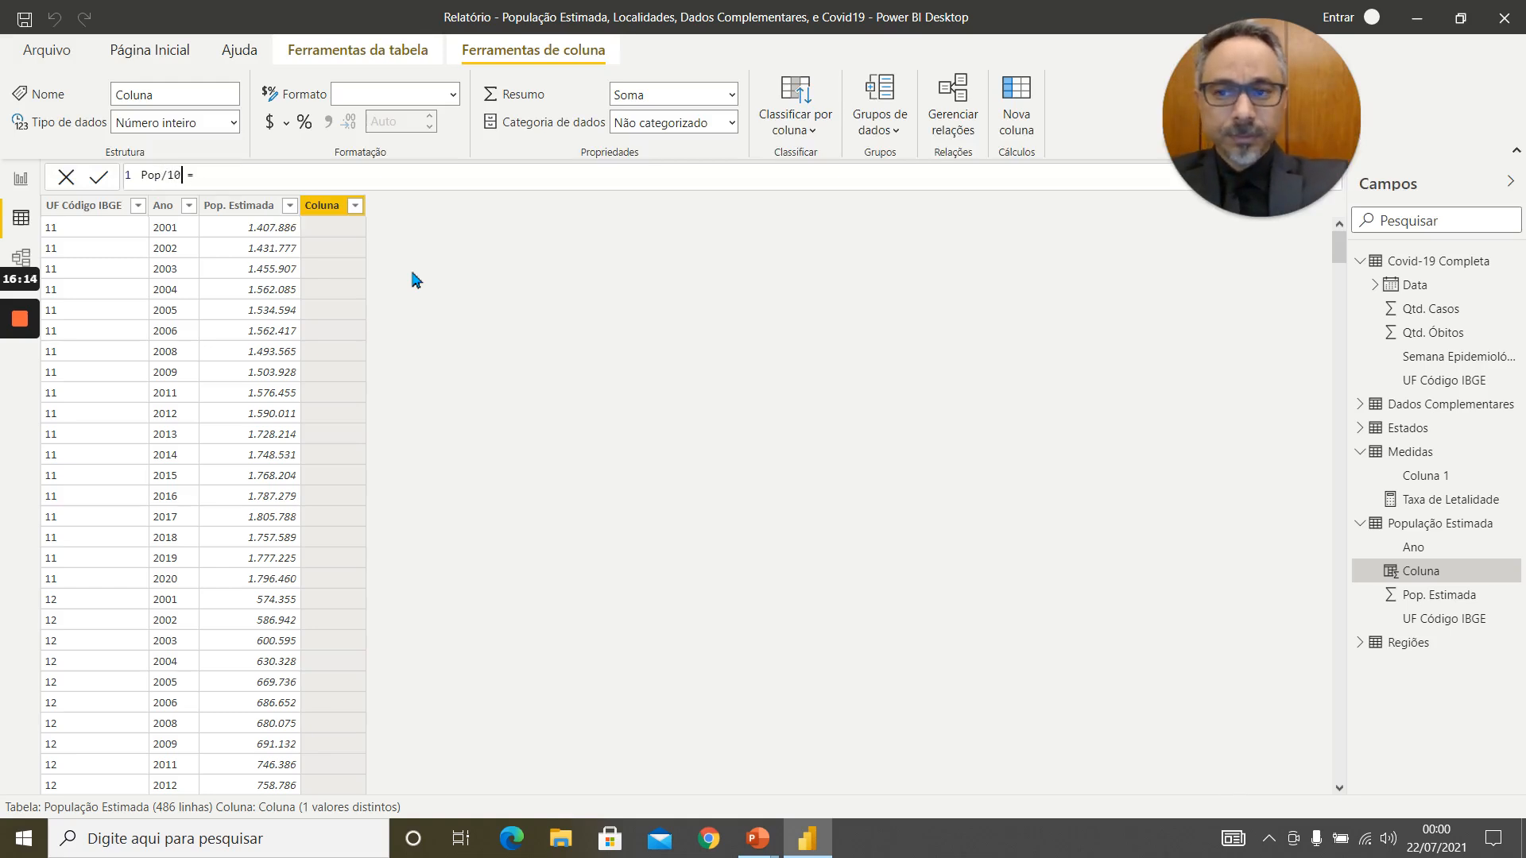
pyautogui.write('.')
pyautogui.press('BackSpace')
pyautogui.write('MI')
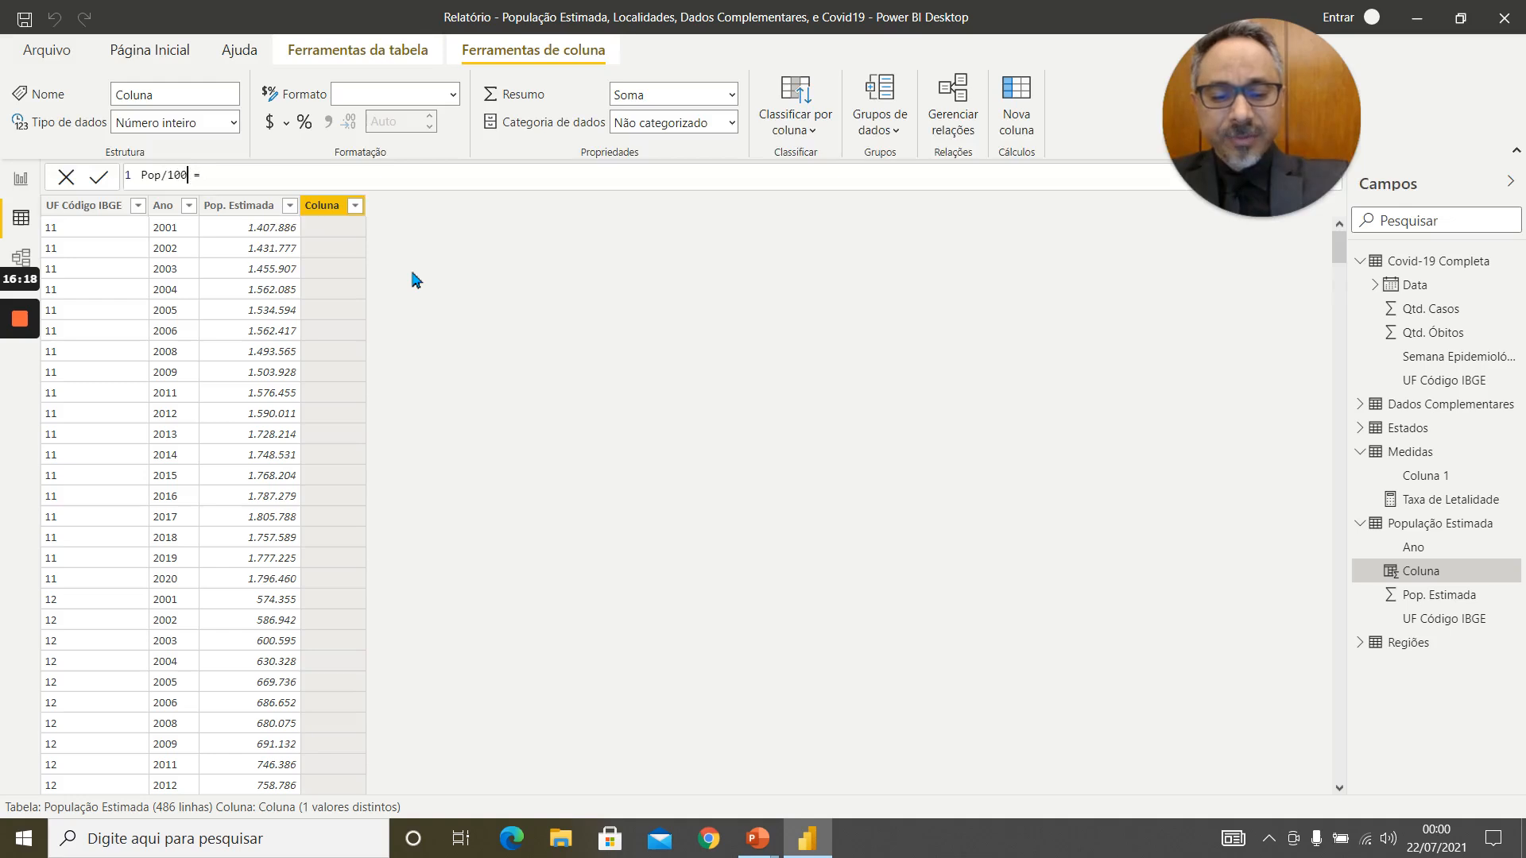
pyautogui.press('BackSpace')
pyautogui.press('BackSpace')
pyautogui.write('Mil')
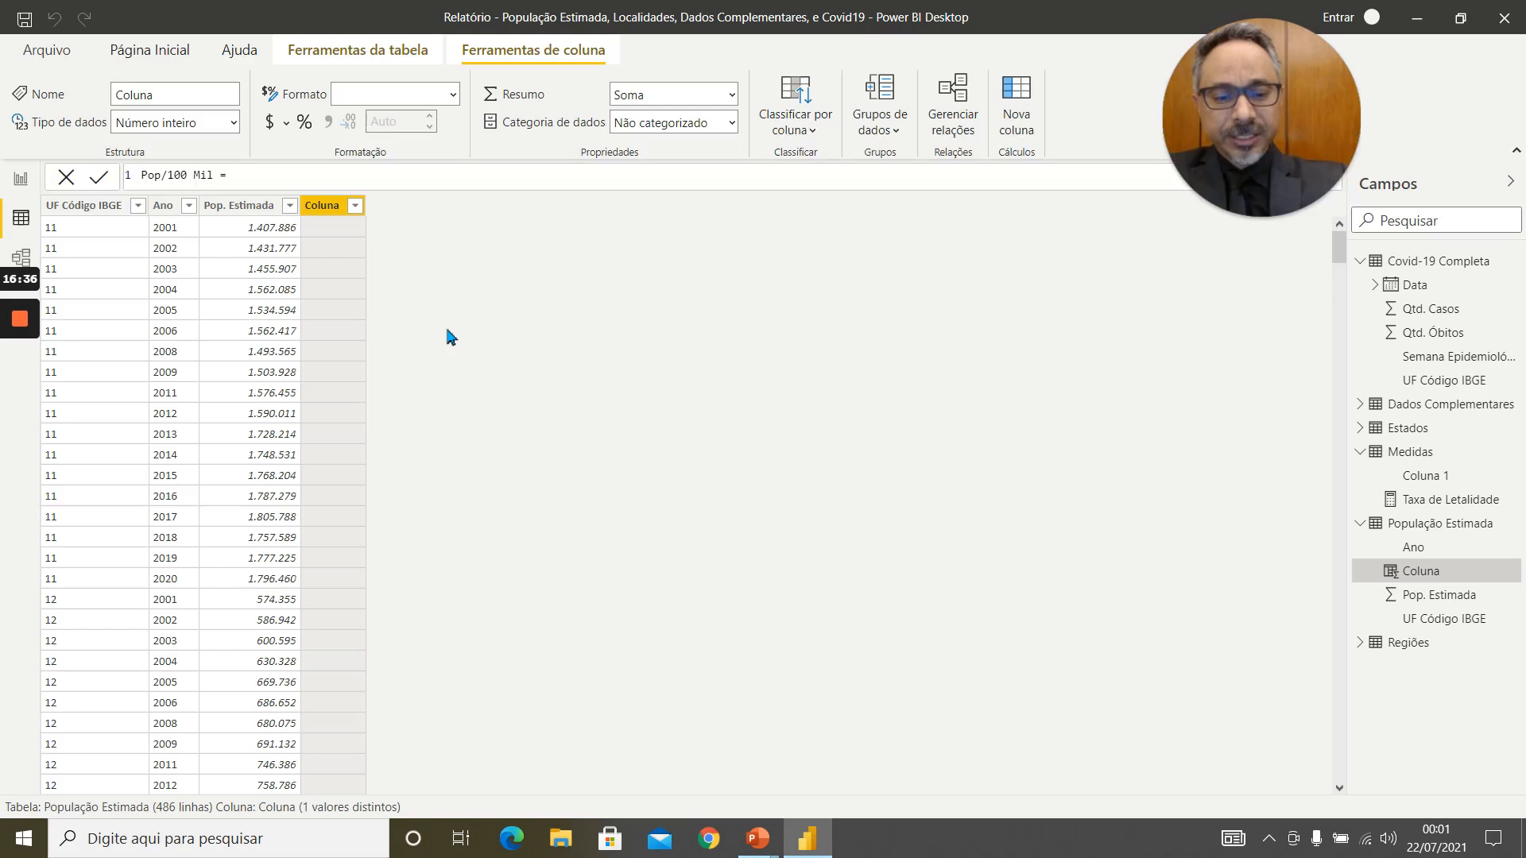
# Define the Pop/100 Mil column as 'População Estimada'[Pop. Estimada] / 100000 and commit the formula
pyautogui.write('po')
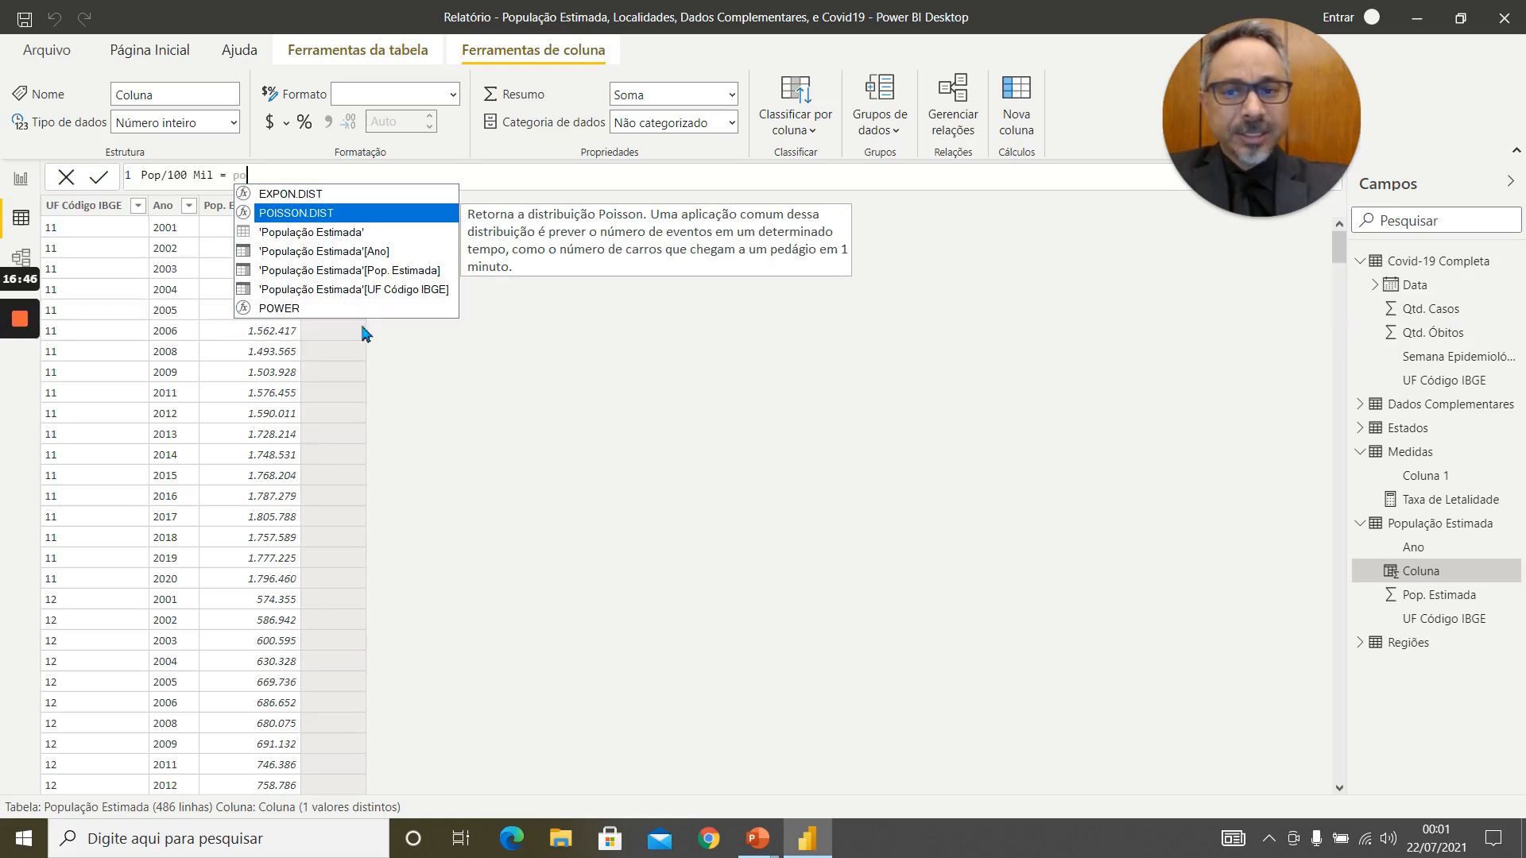
pyautogui.doubleClick(364, 274)
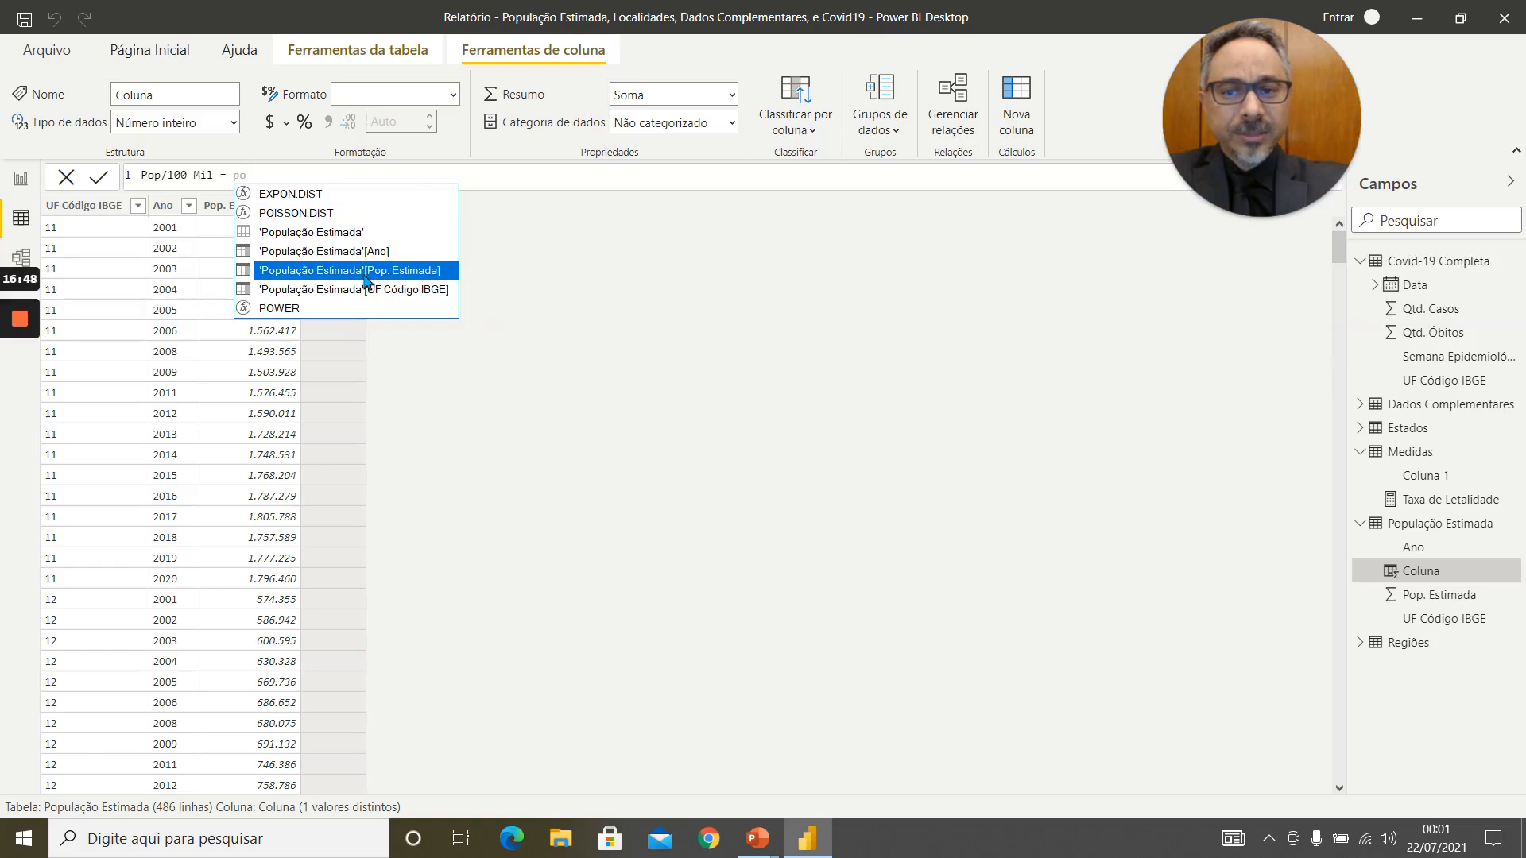
pyautogui.doubleClick(240, 174)
pyautogui.moveTo(239, 175); pyautogui.dragTo(468, 176)
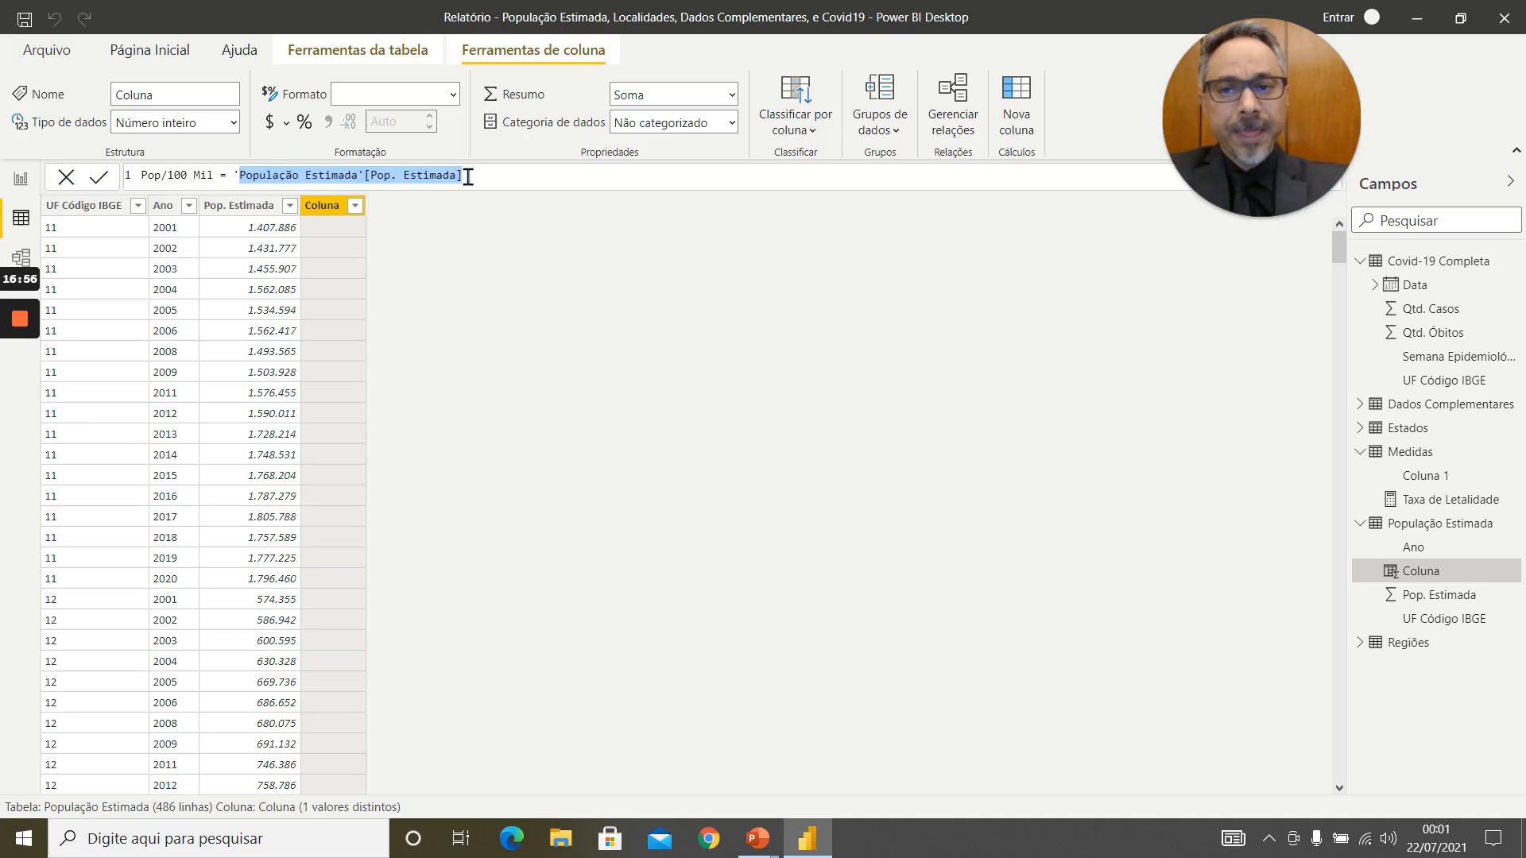
pyautogui.click(501, 182)
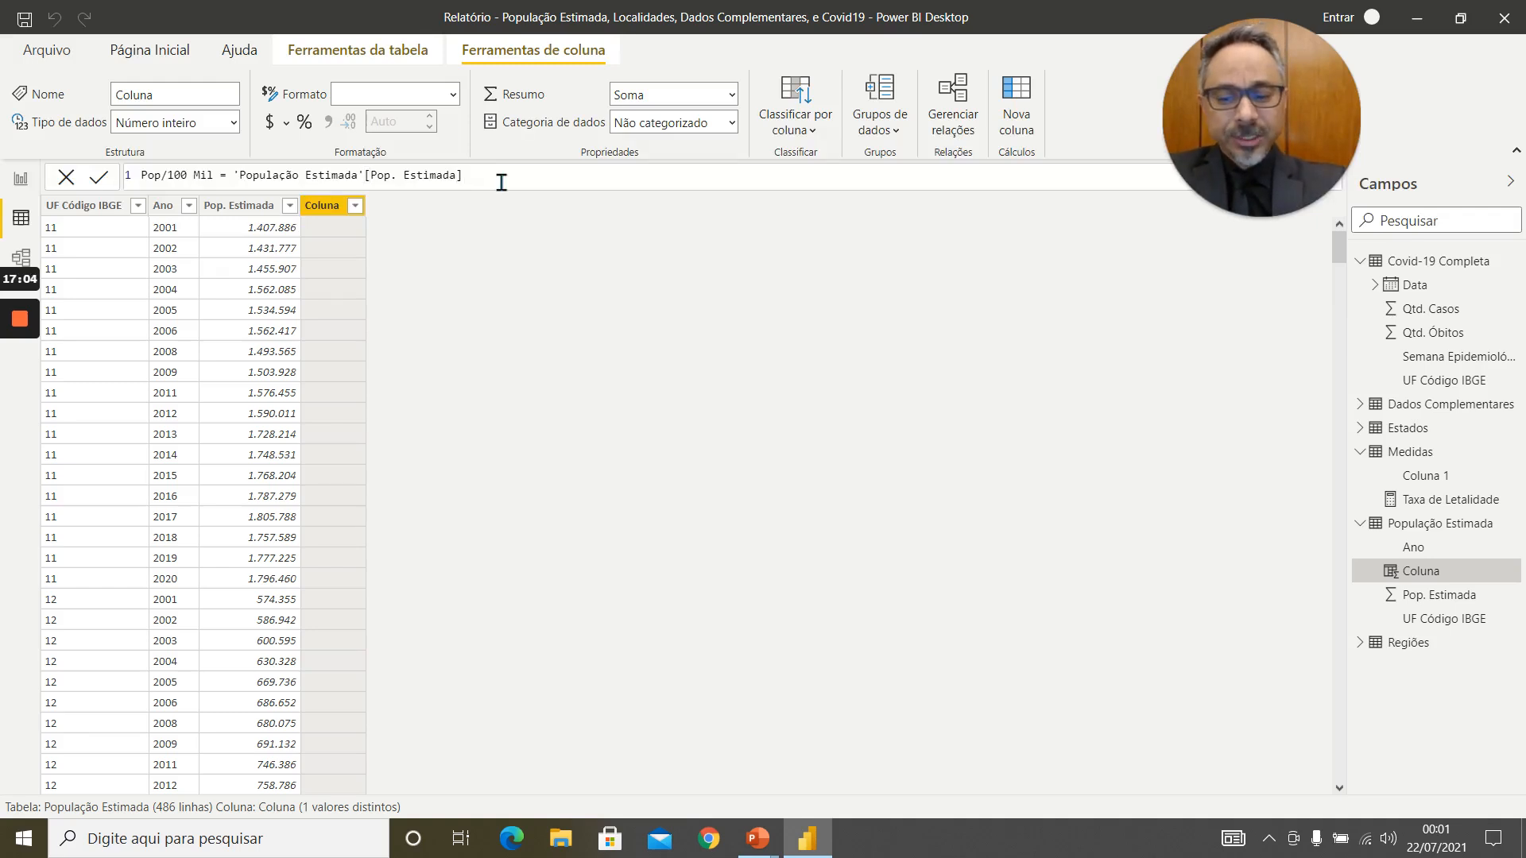
pyautogui.write('/')
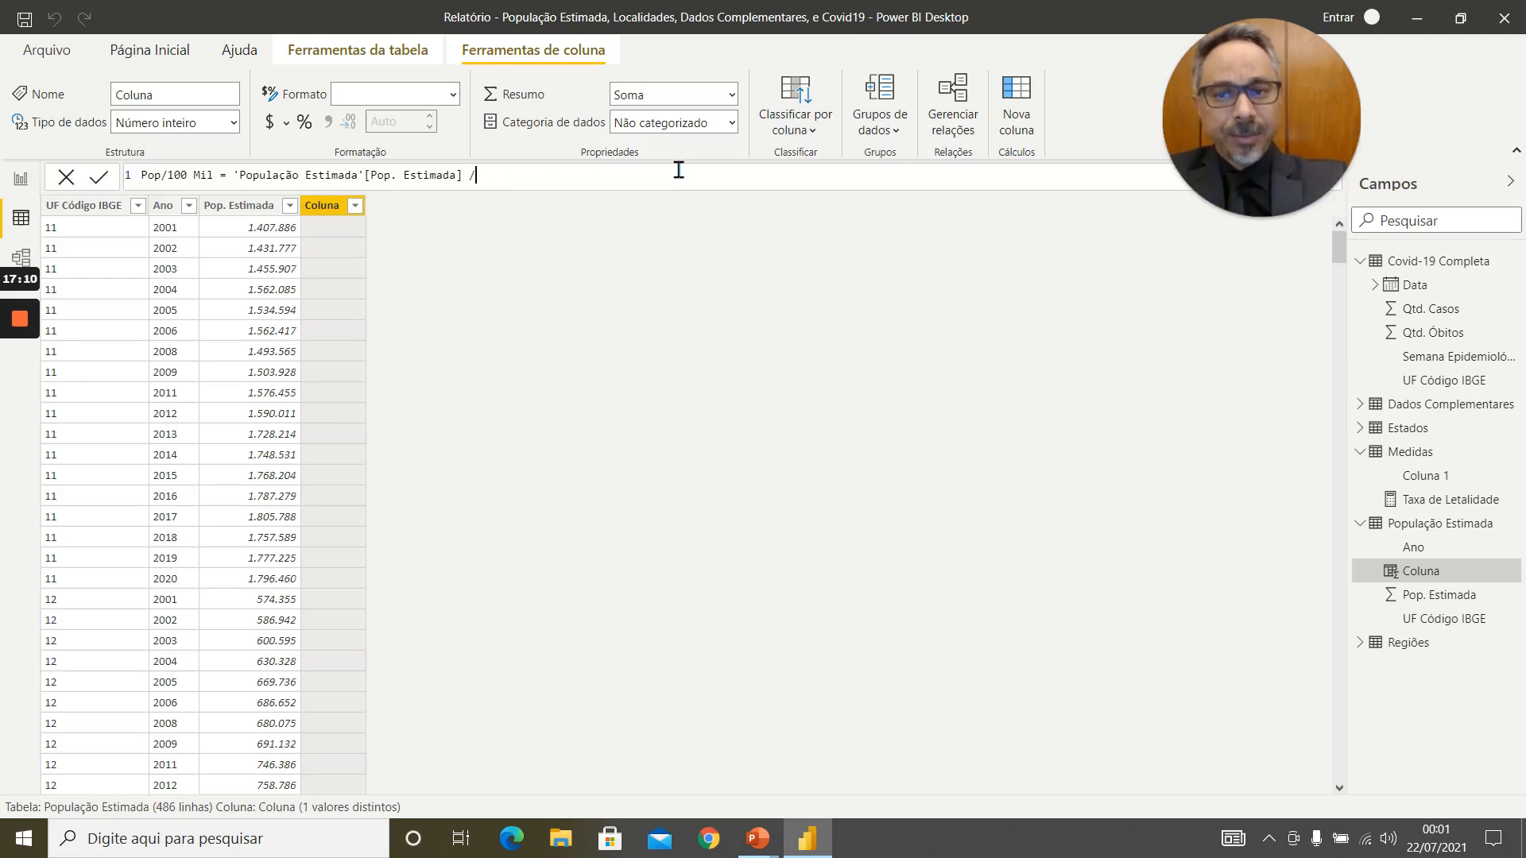
pyautogui.write(' 100')
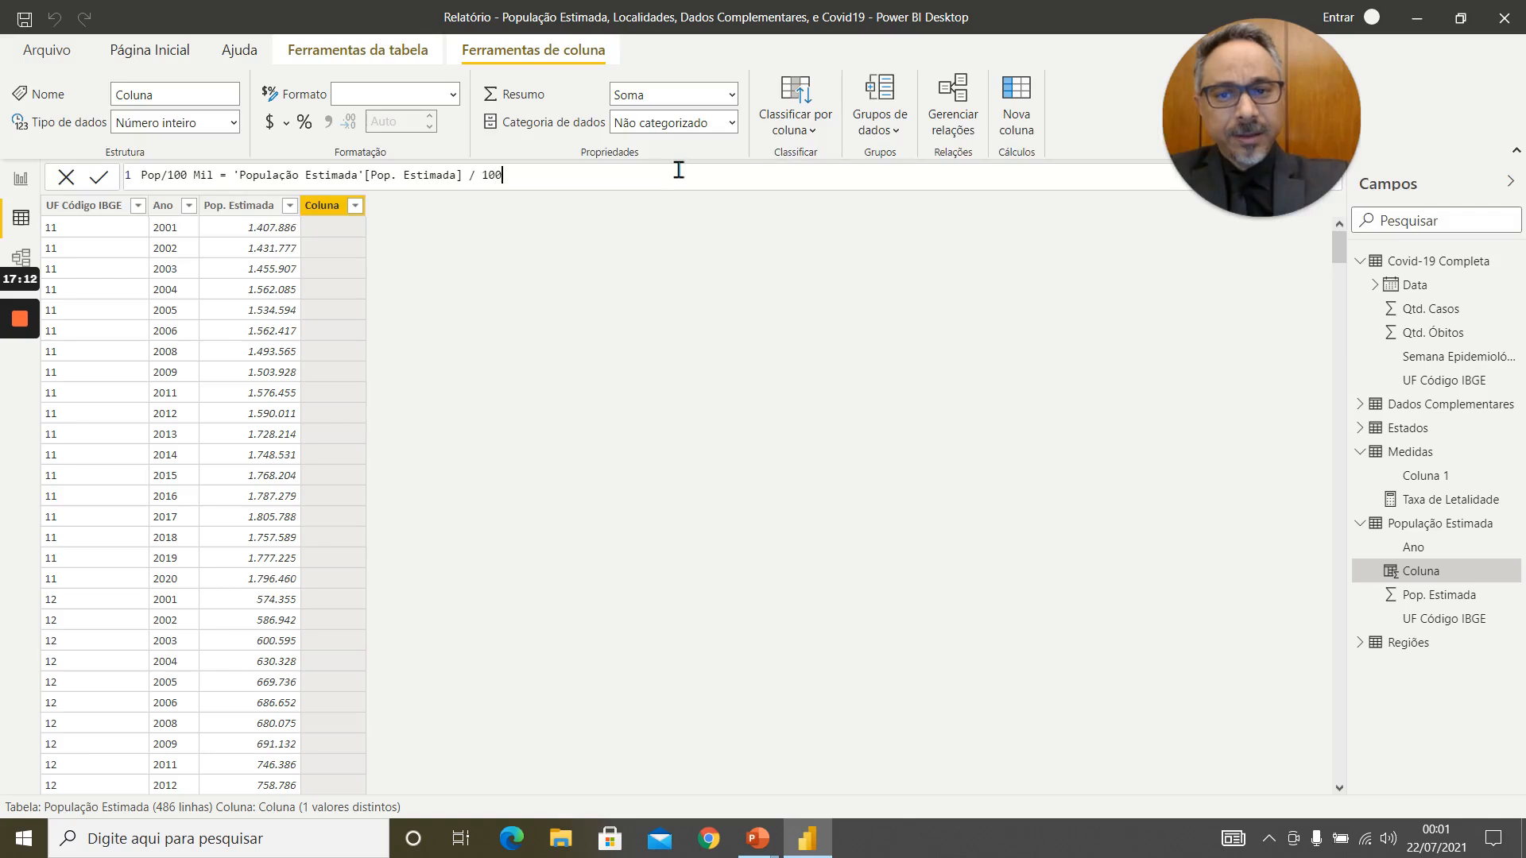
pyautogui.write('000')
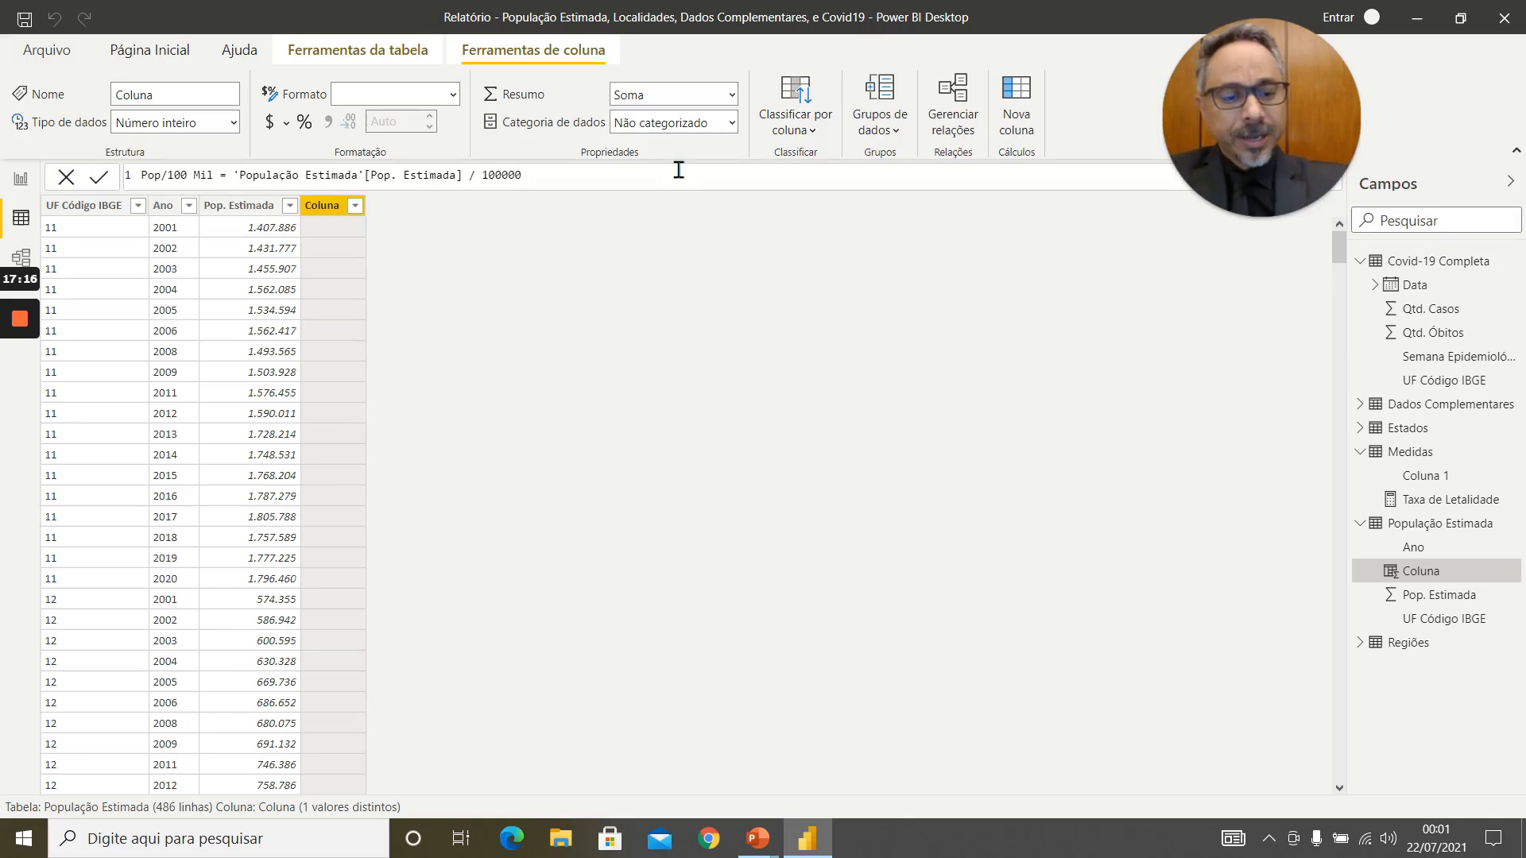
pyautogui.press('Return')
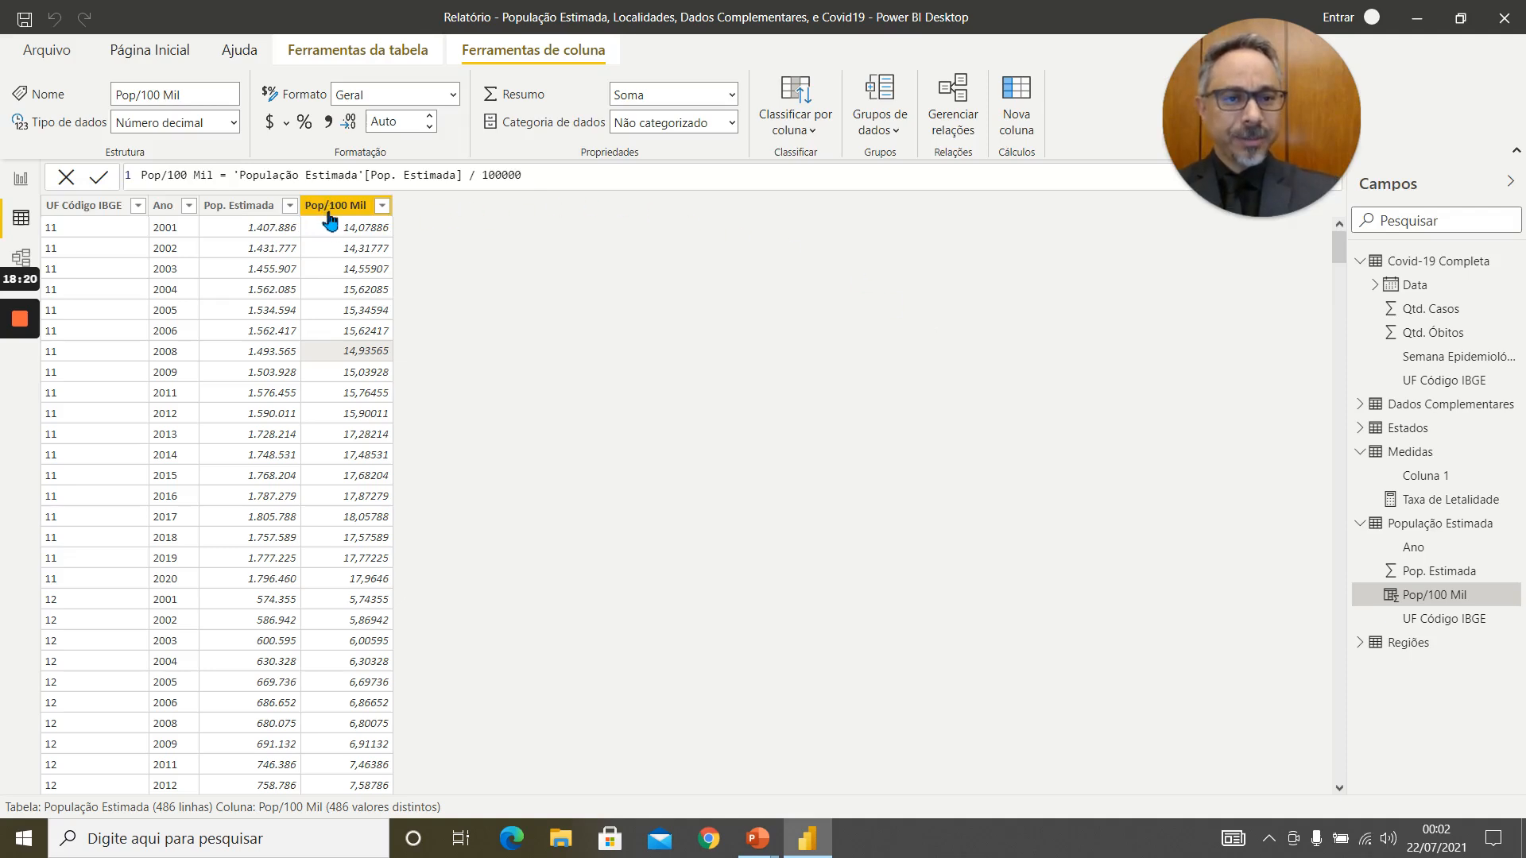
# Add a Pop. Estimada card below the Qtd. Casos card on the Visão Geral report page, making it wider and shorter
pyautogui.click(24, 181)
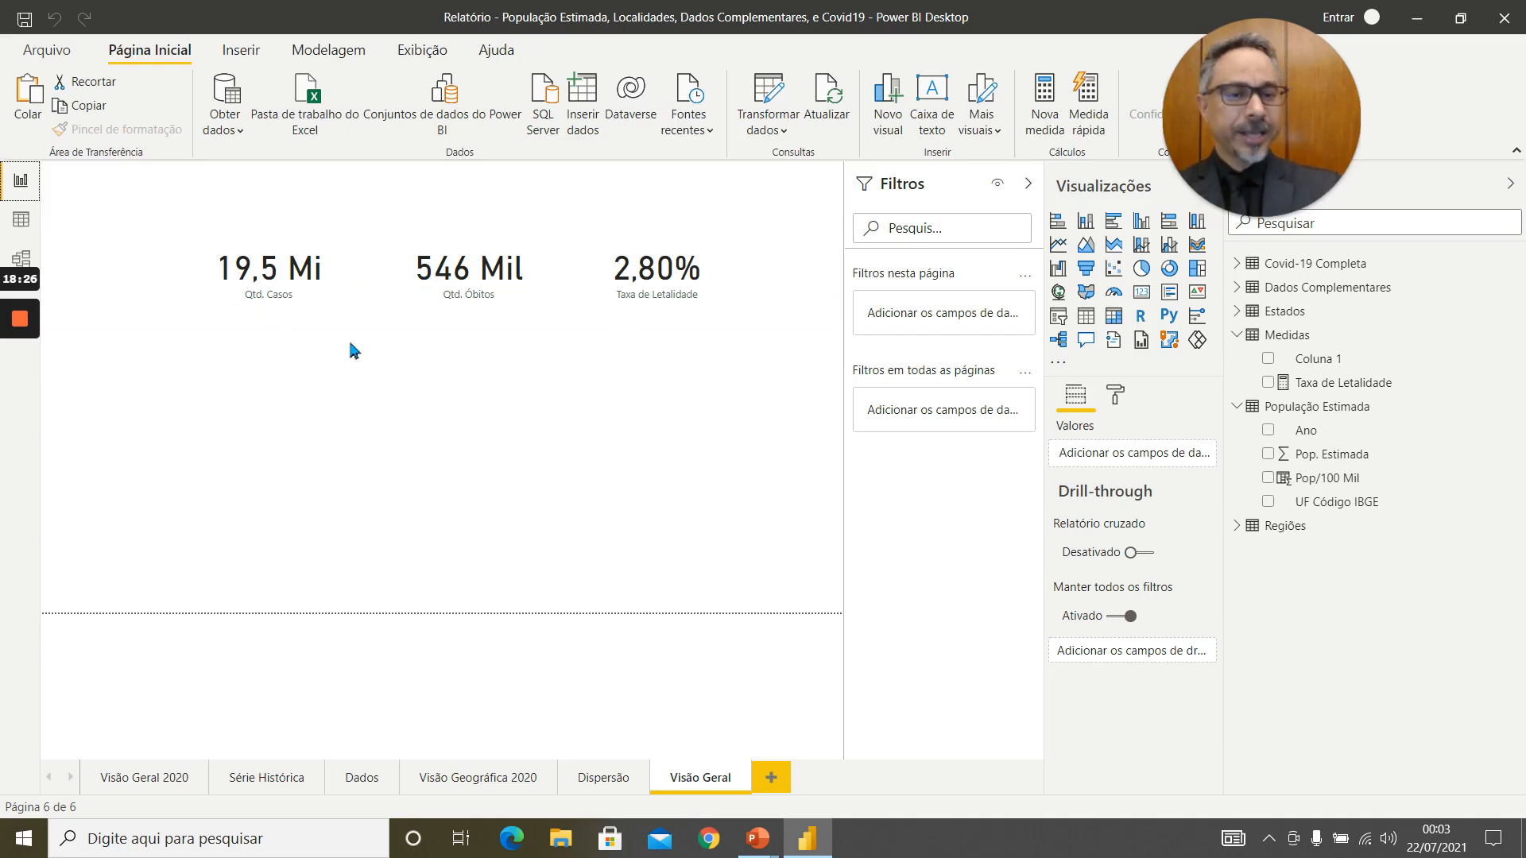
pyautogui.click(330, 262)
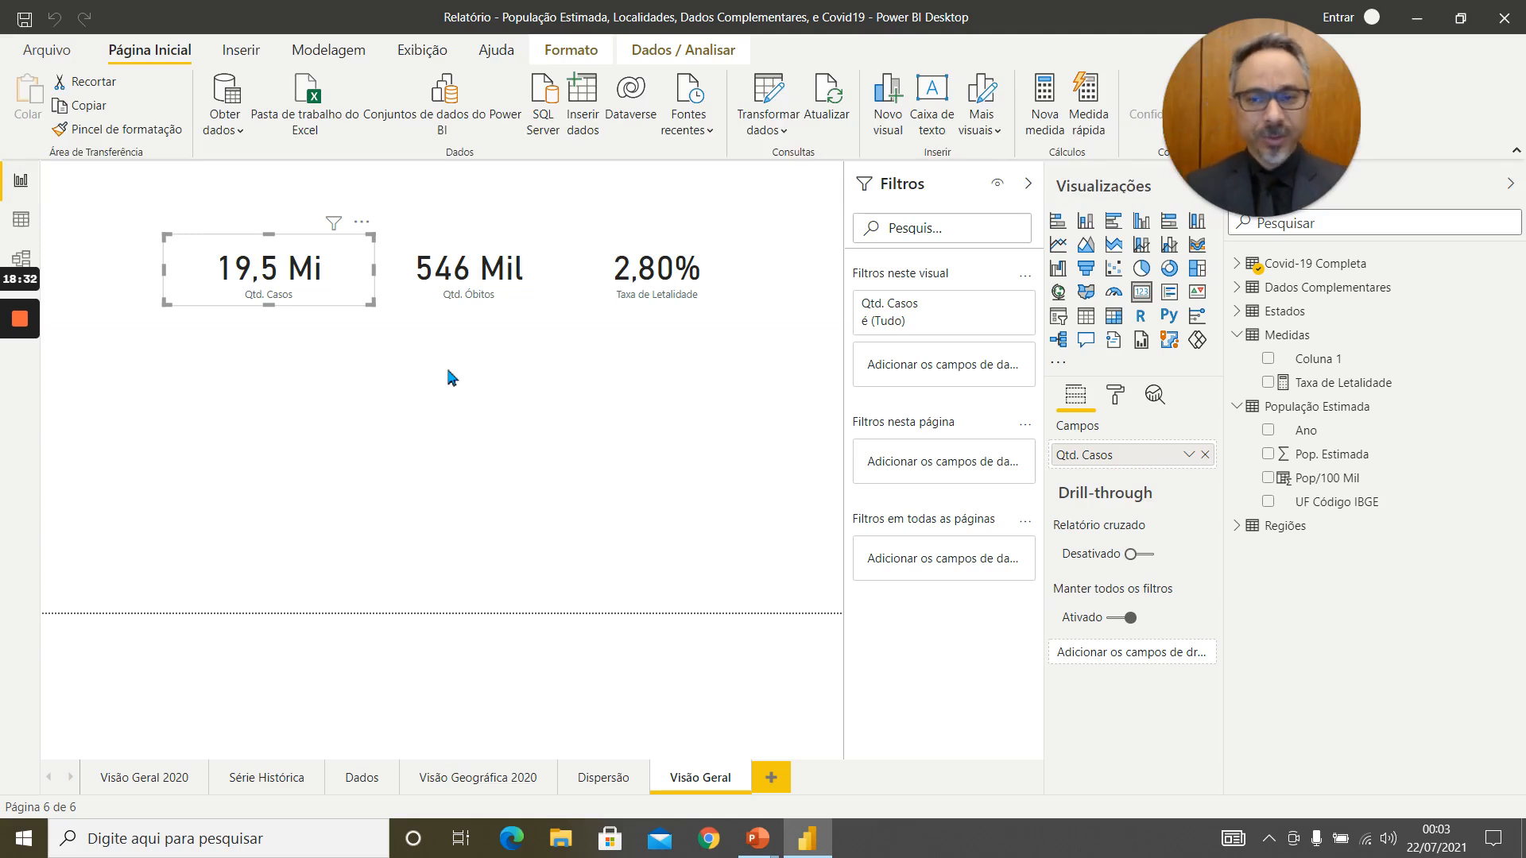
pyautogui.click(566, 398)
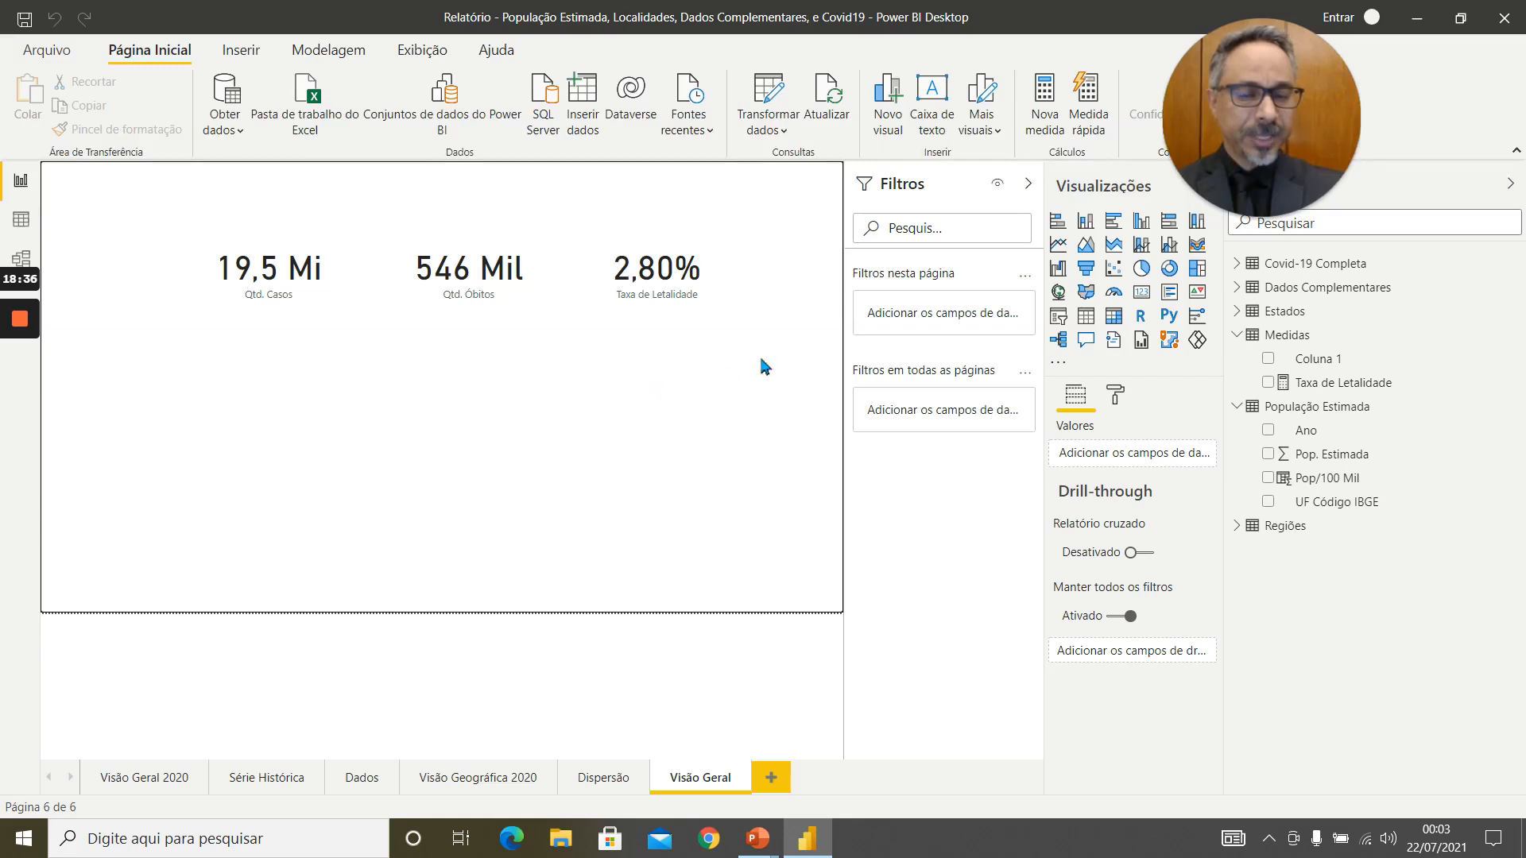
pyautogui.click(1152, 302)
pyautogui.moveTo(270, 458); pyautogui.dragTo(276, 389)
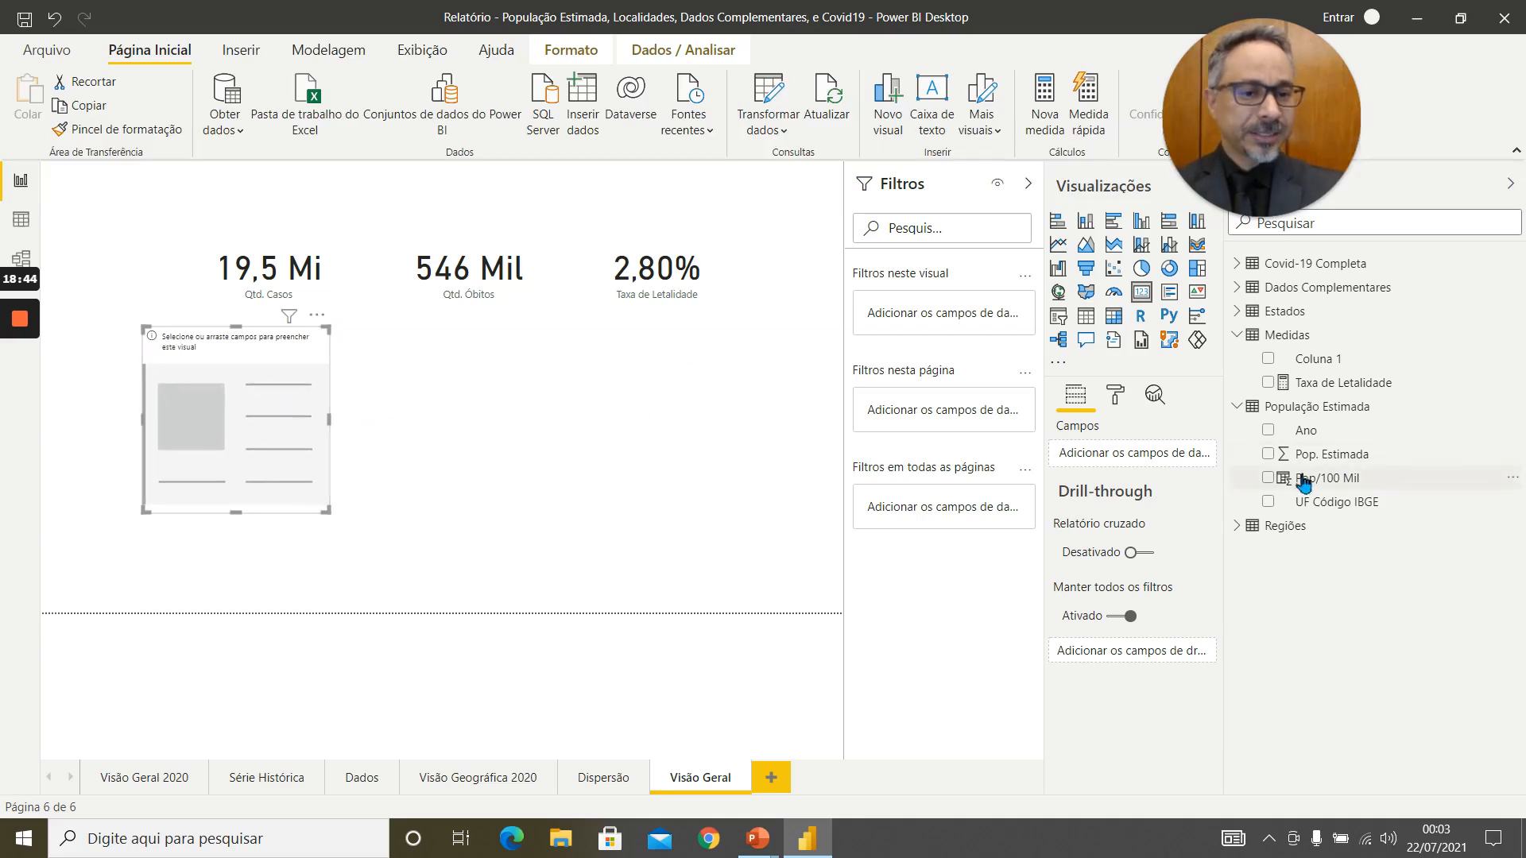
pyautogui.click(1270, 454)
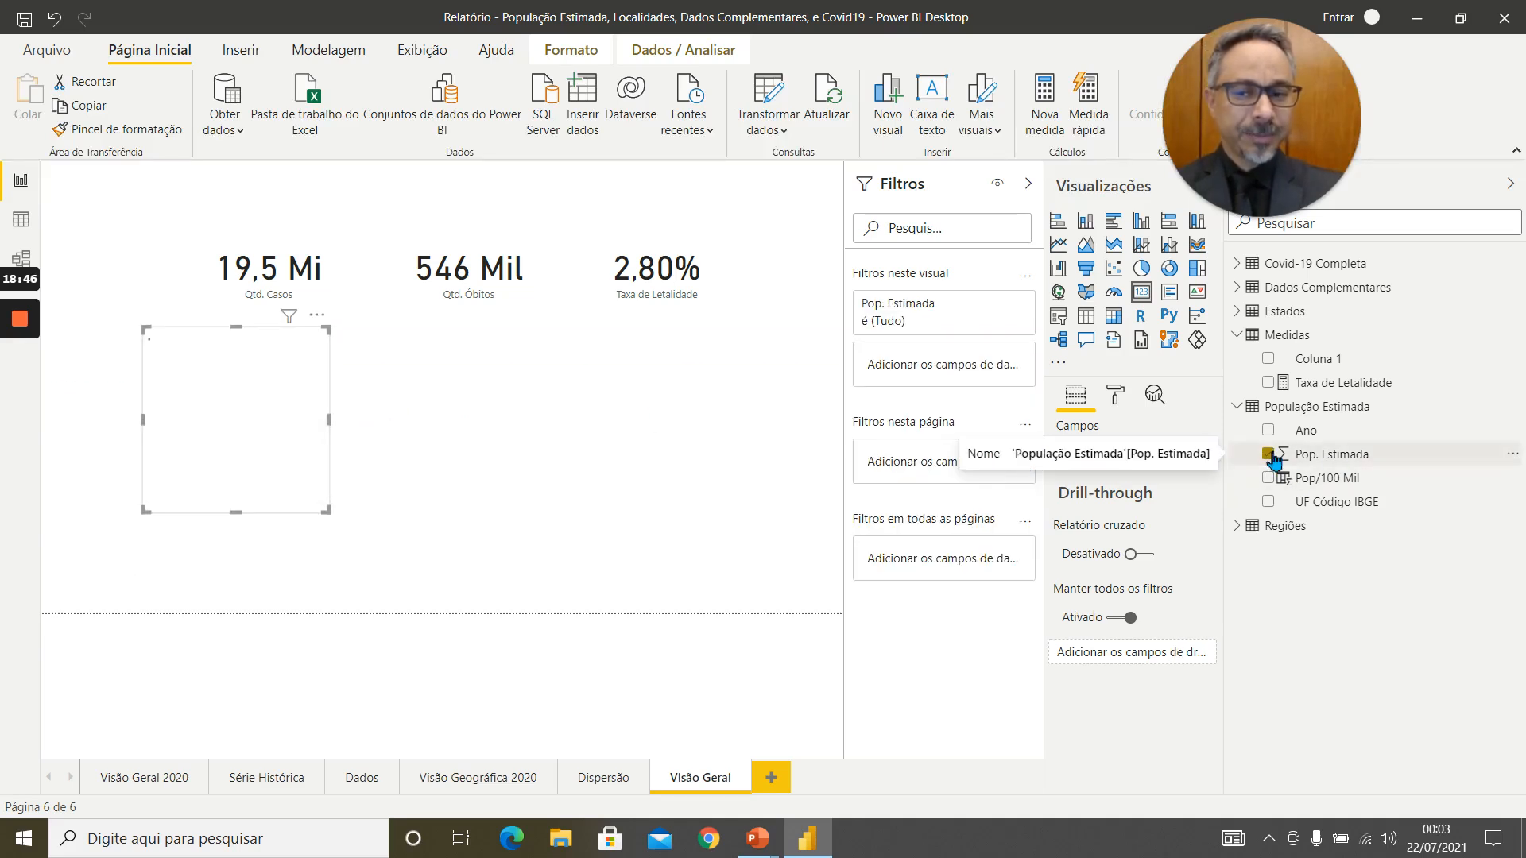
pyautogui.moveTo(326, 510); pyautogui.dragTo(443, 520)
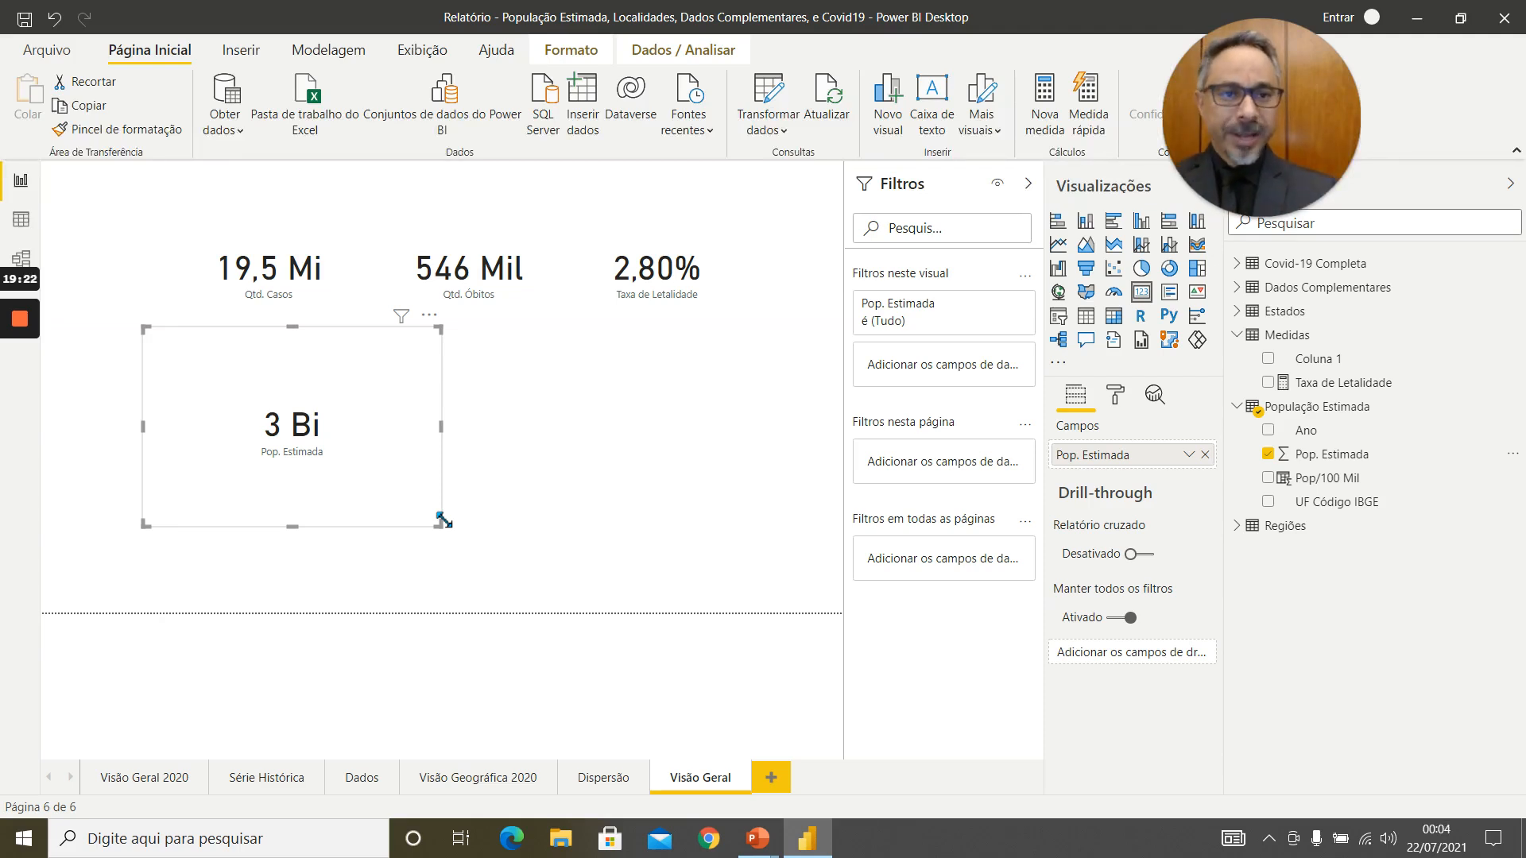
pyautogui.moveTo(293, 518); pyautogui.dragTo(314, 401)
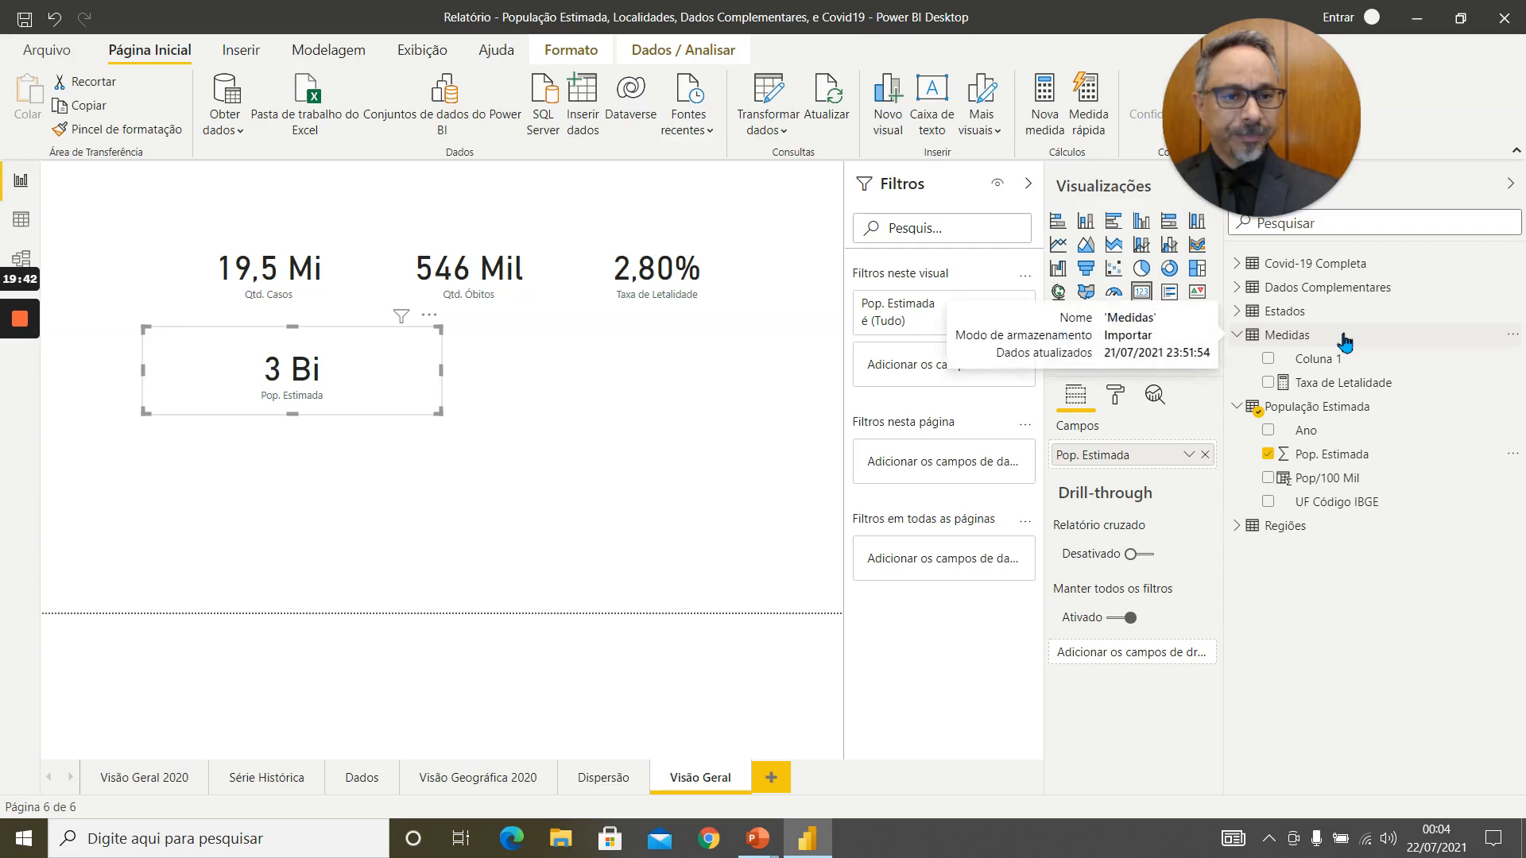
# Start a quick measure in the Medidas table using the Valor filtrado calculation
pyautogui.click(1512, 335)
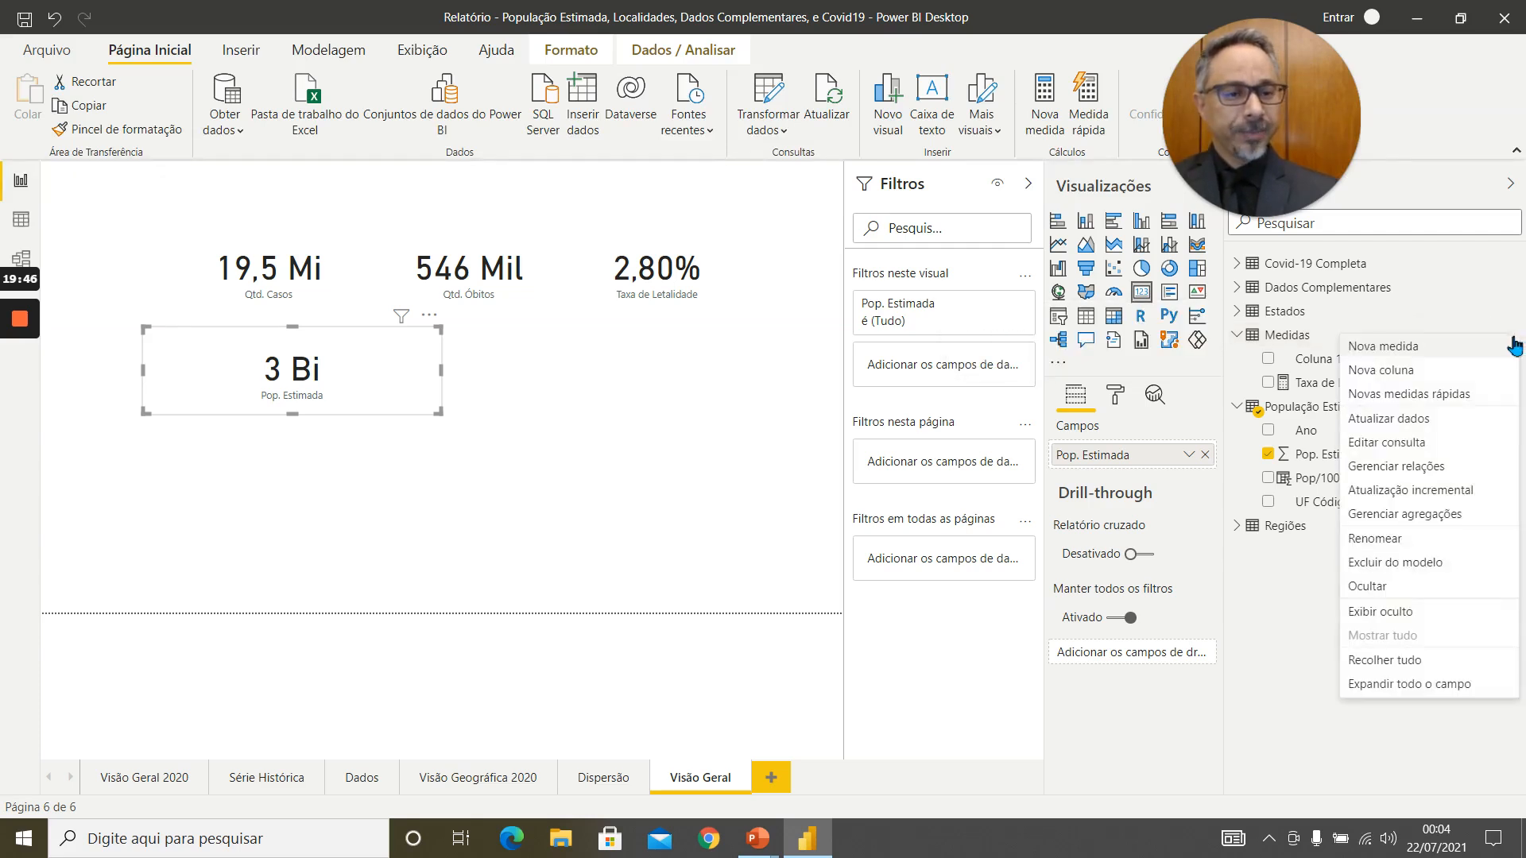
pyautogui.click(1444, 395)
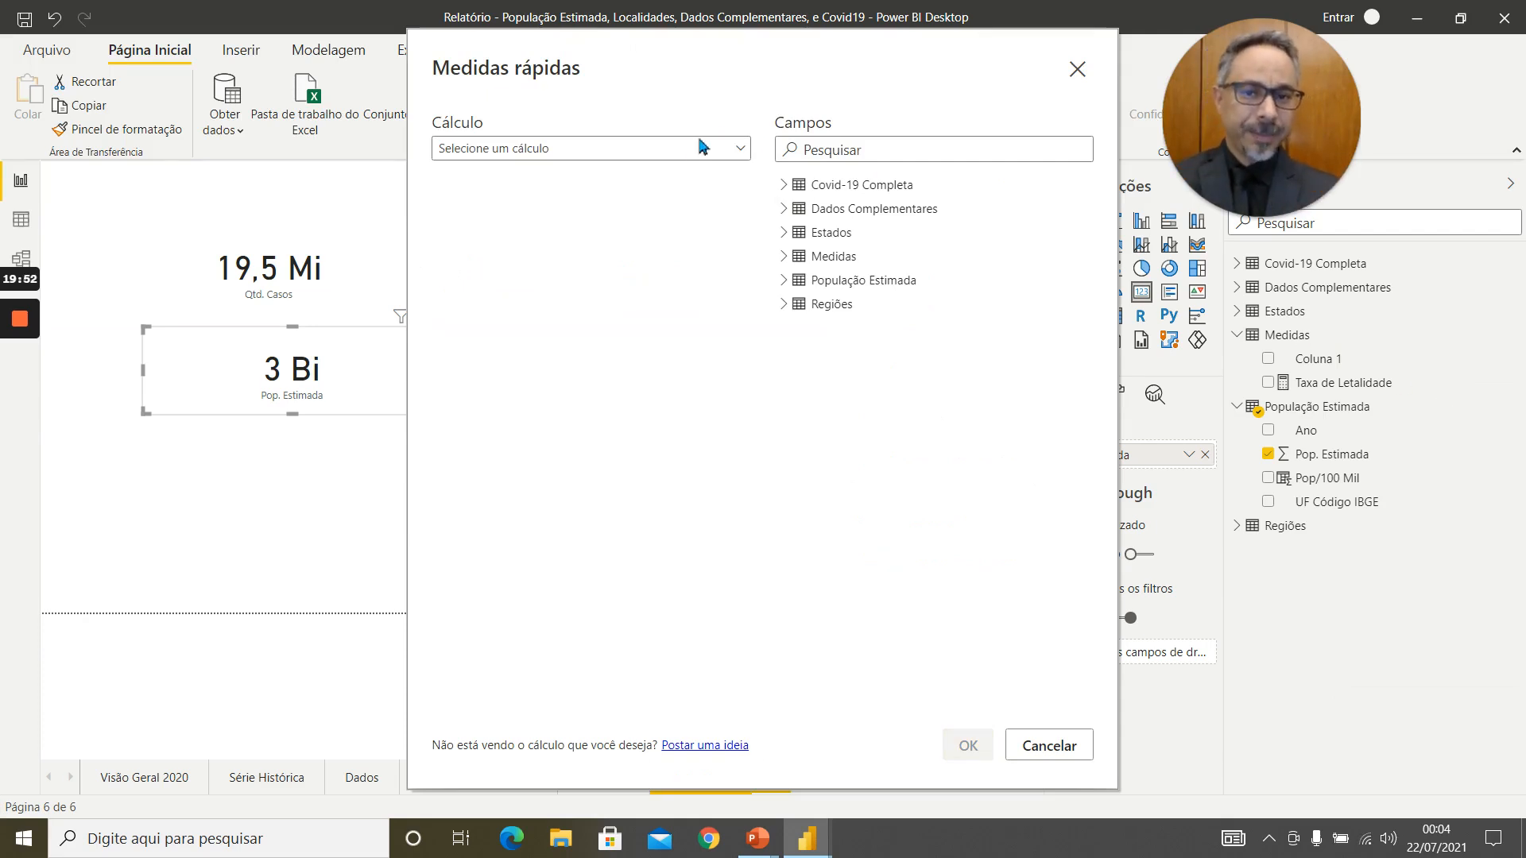
pyautogui.click(671, 157)
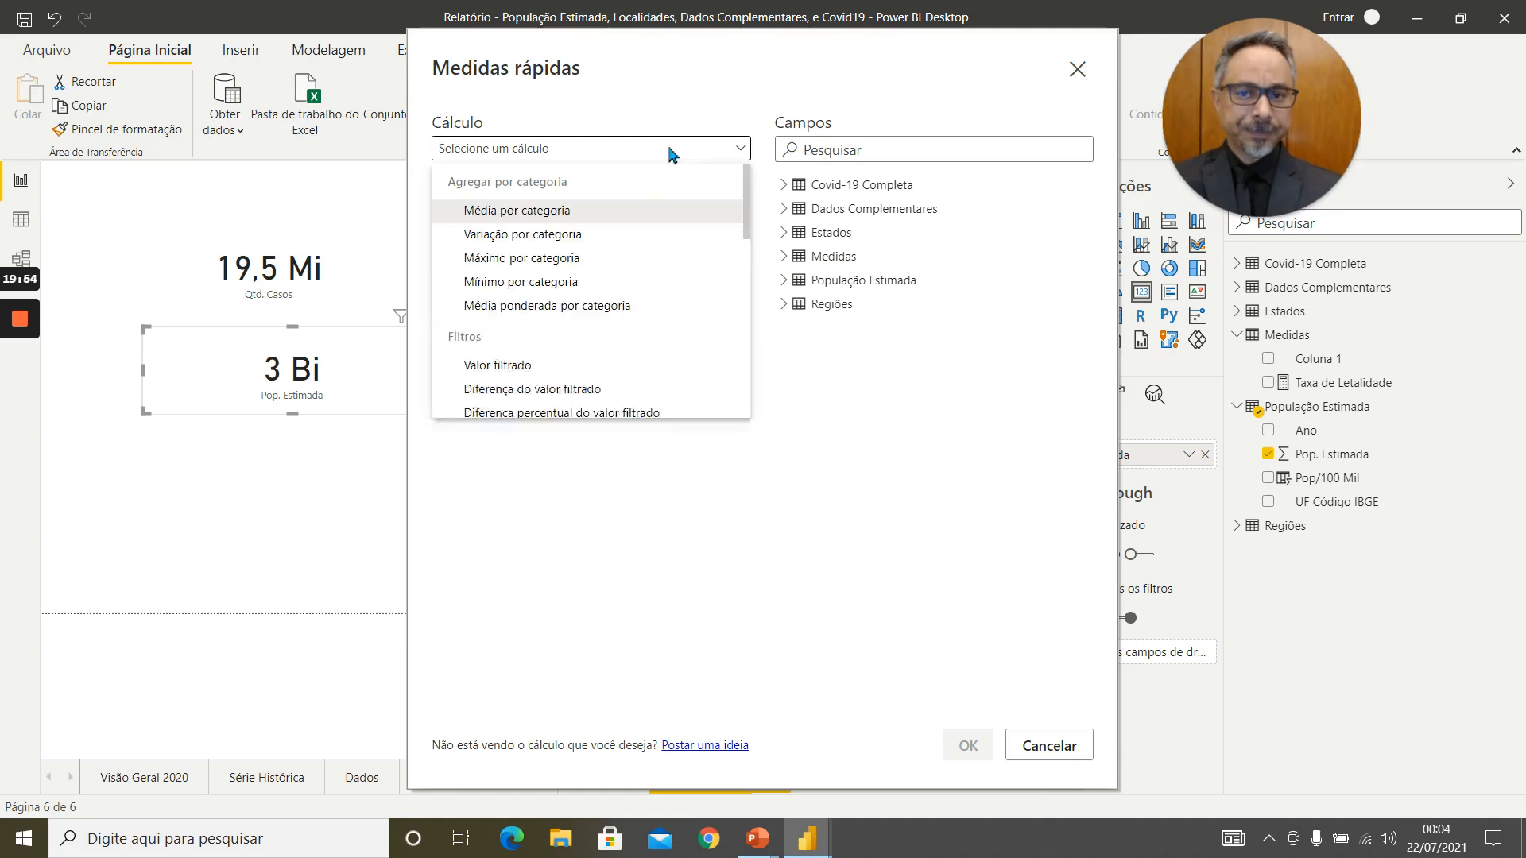
pyautogui.click(549, 368)
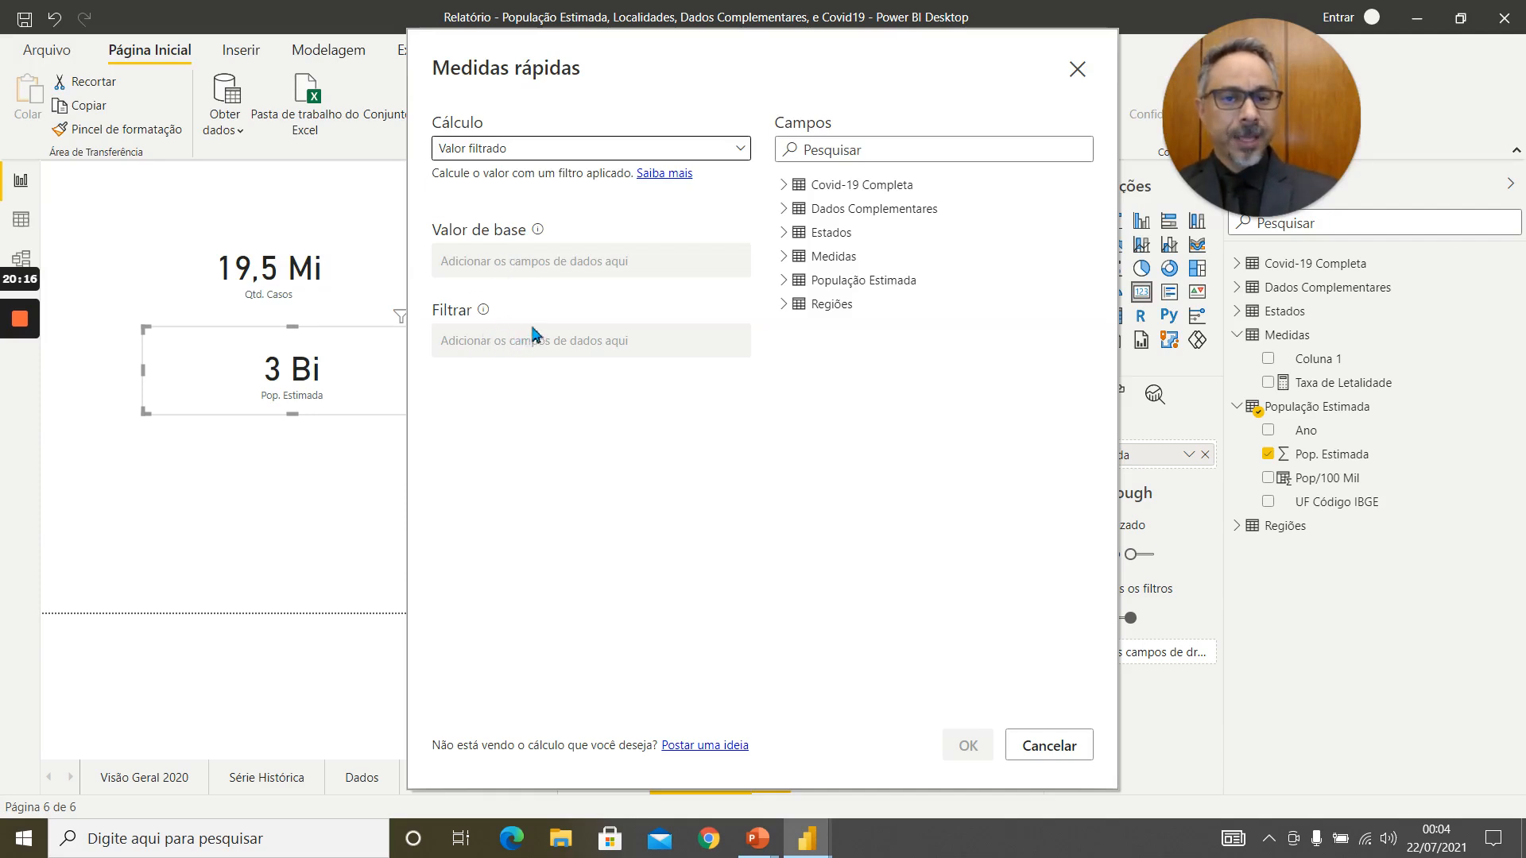
# Create the quick measure with the sum of Pop. Estimada as base value, filtered to Ano 2020, and close its formula
pyautogui.click(785, 281)
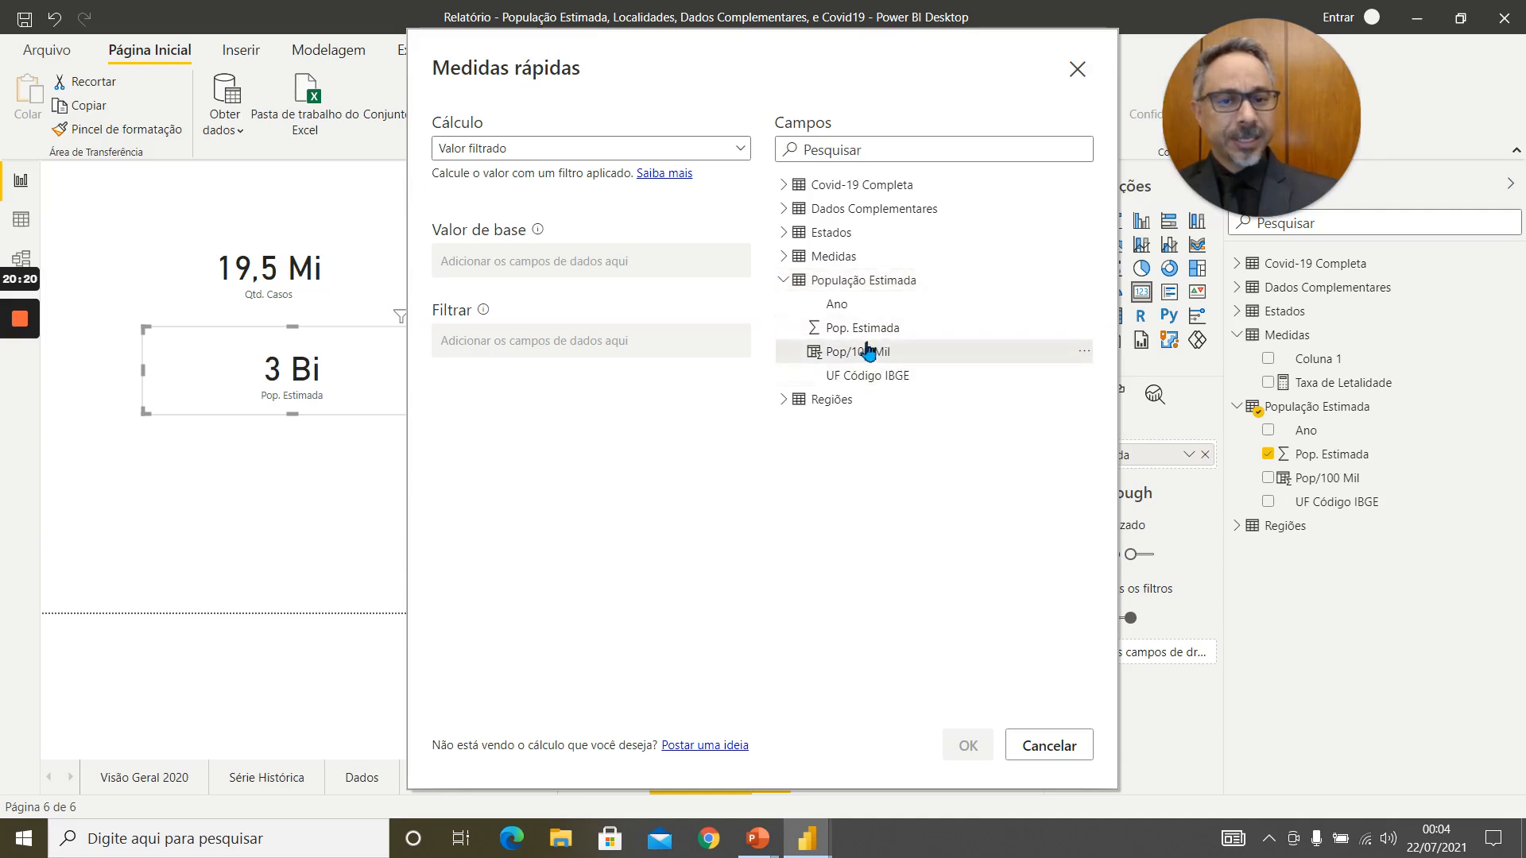
pyautogui.moveTo(868, 329); pyautogui.dragTo(650, 267)
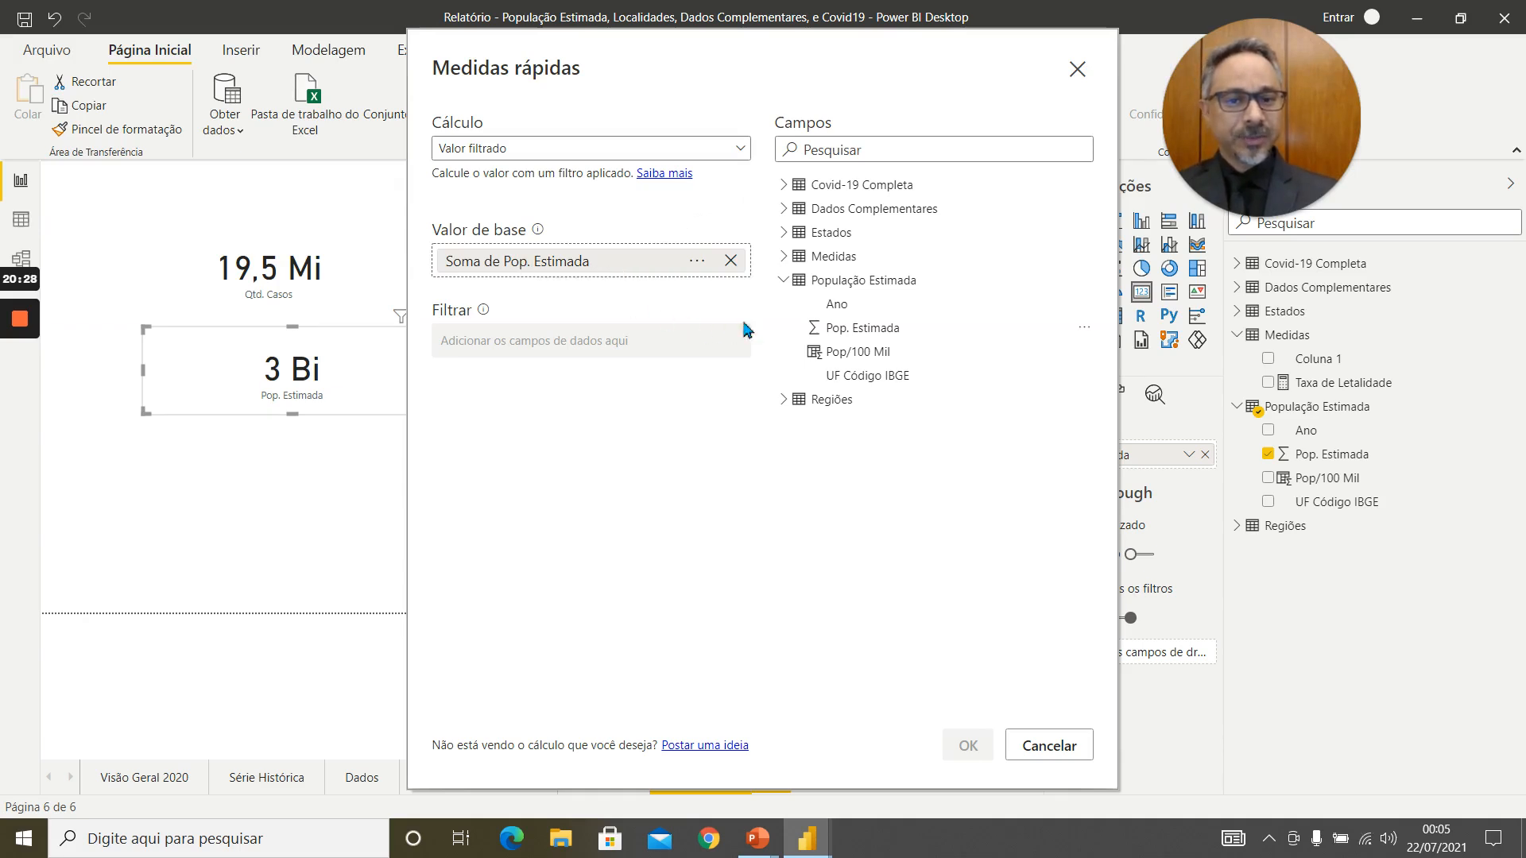
pyautogui.moveTo(827, 307); pyautogui.dragTo(551, 353)
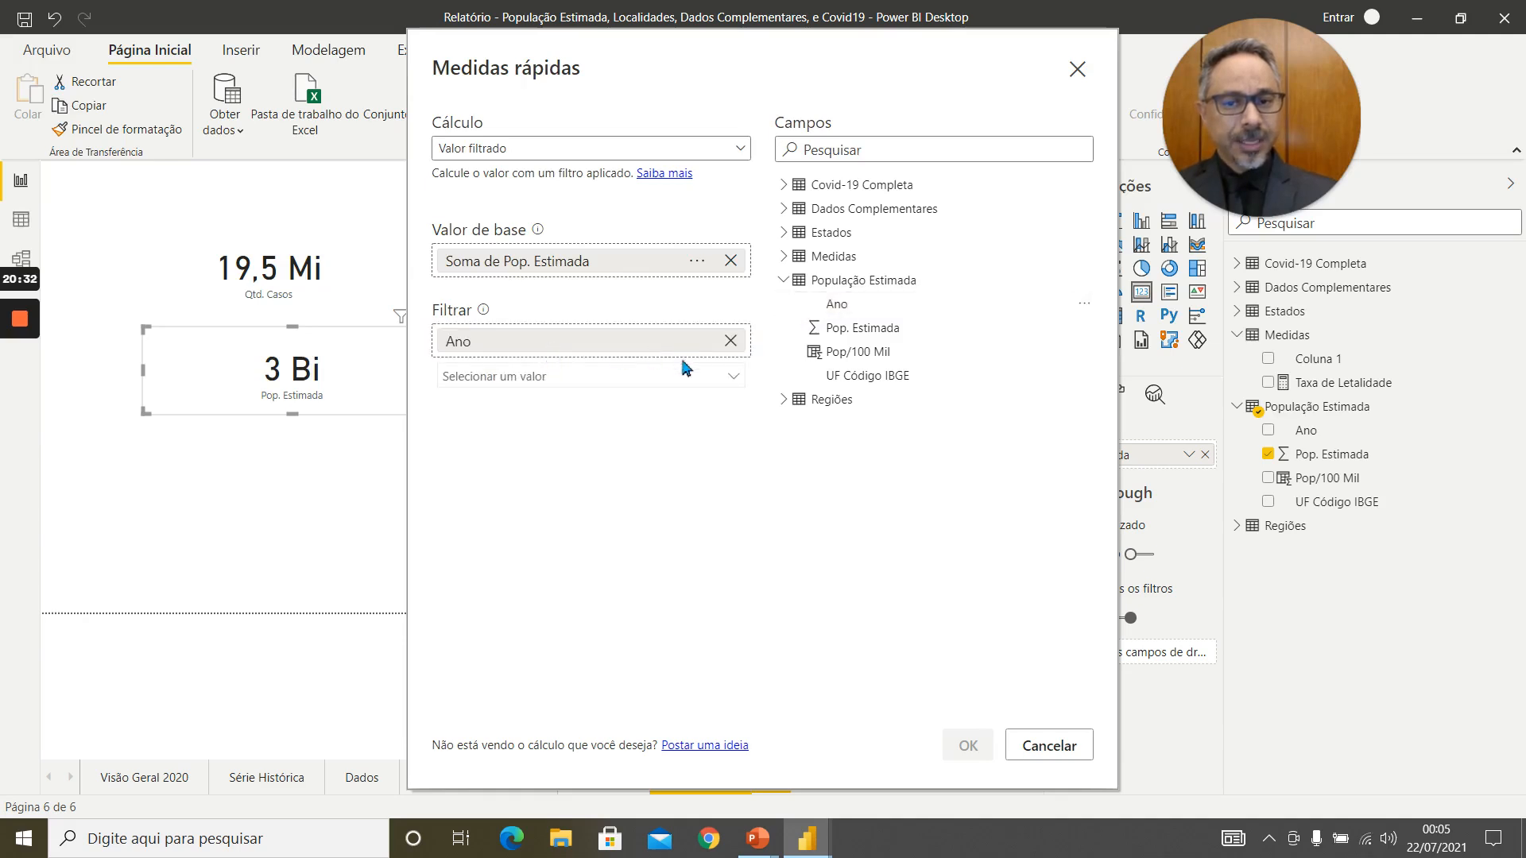
pyautogui.click(732, 382)
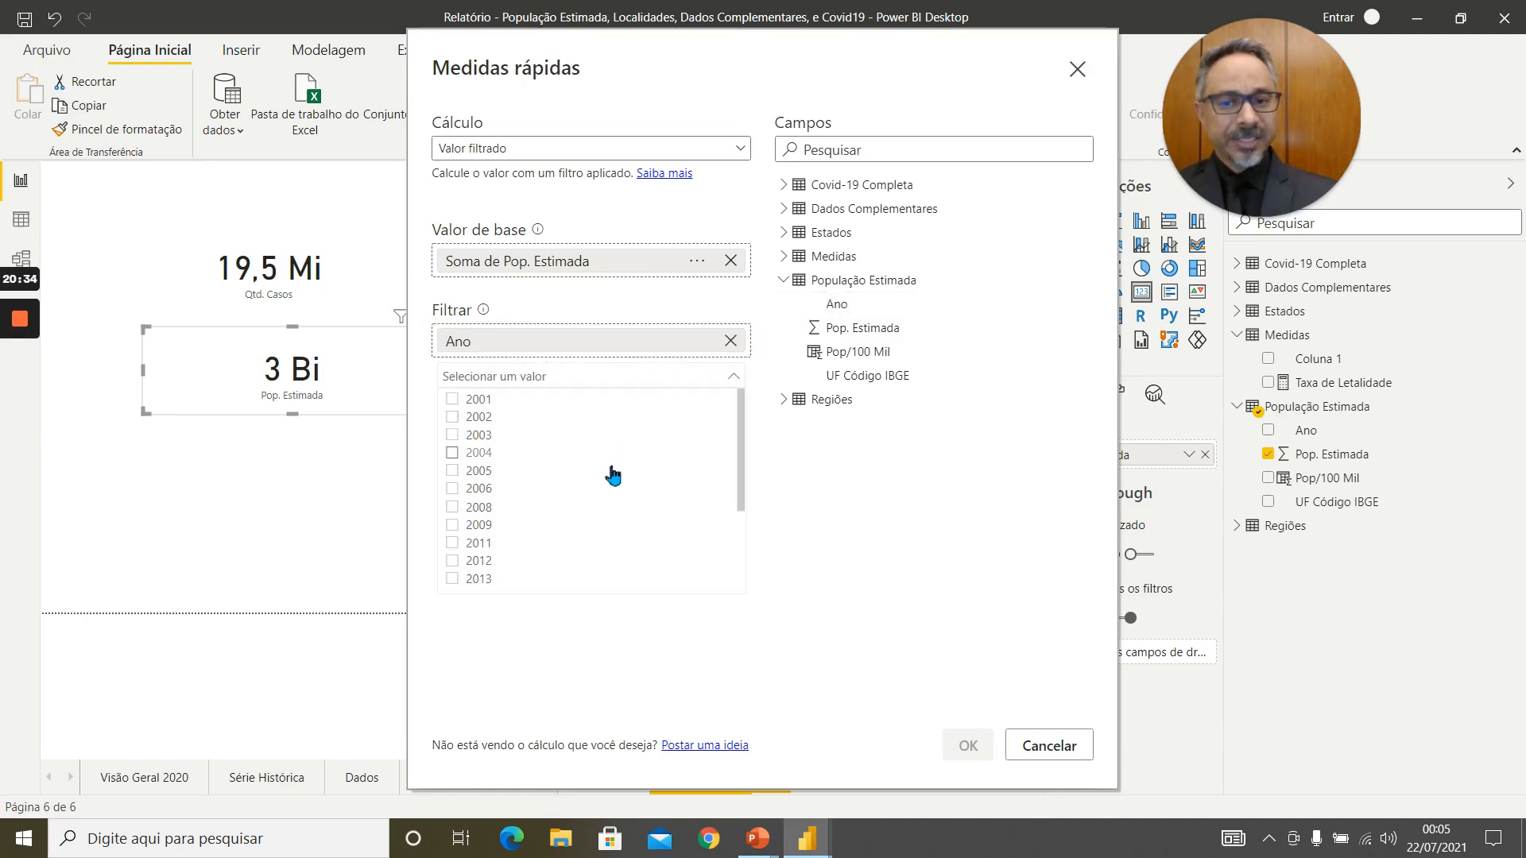
pyautogui.scroll(-3, 627, 434)
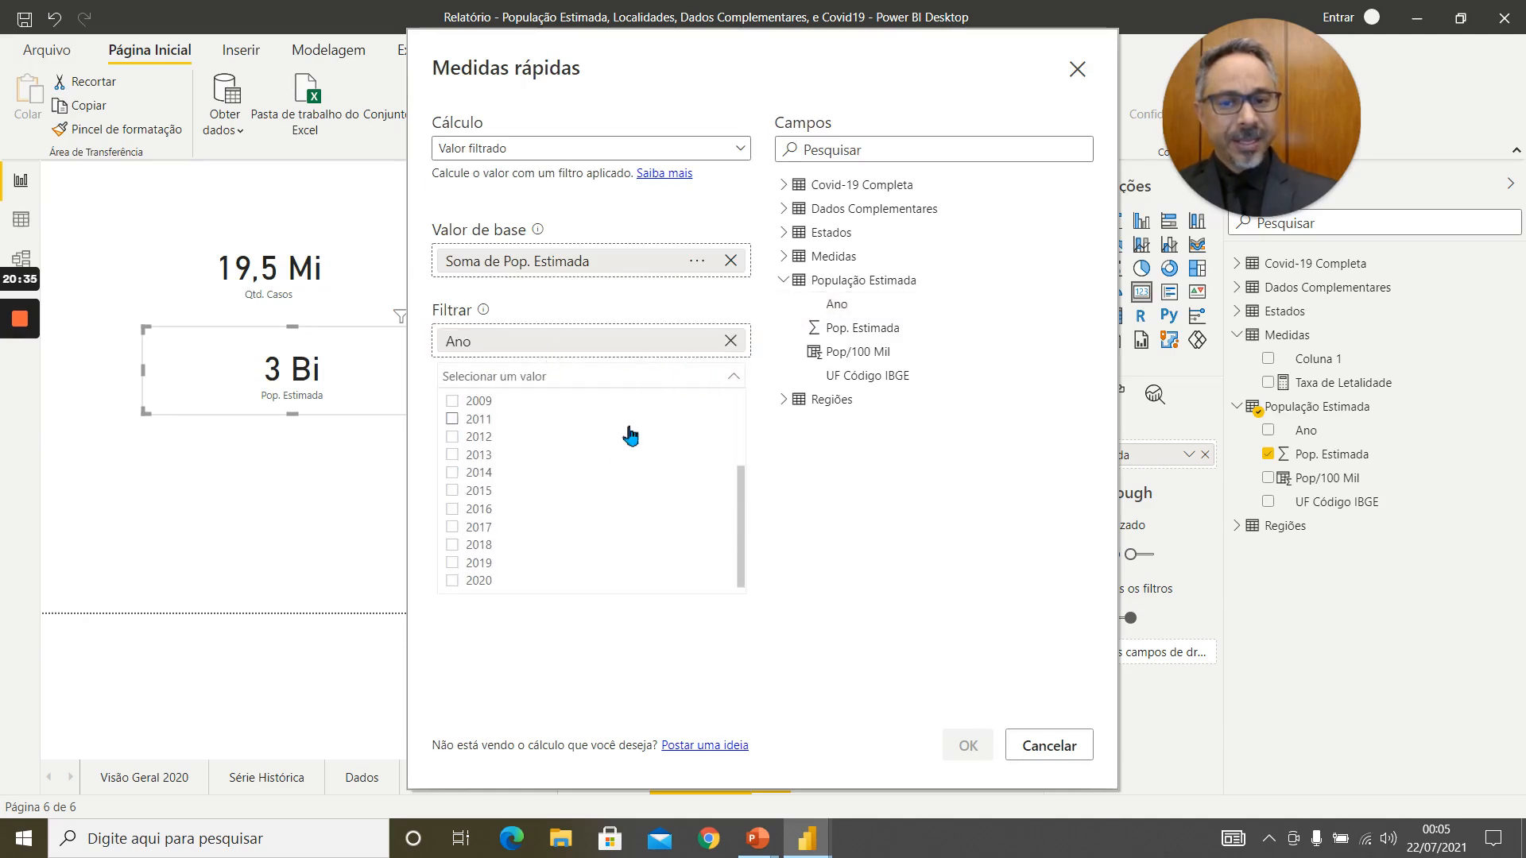
pyautogui.click(453, 581)
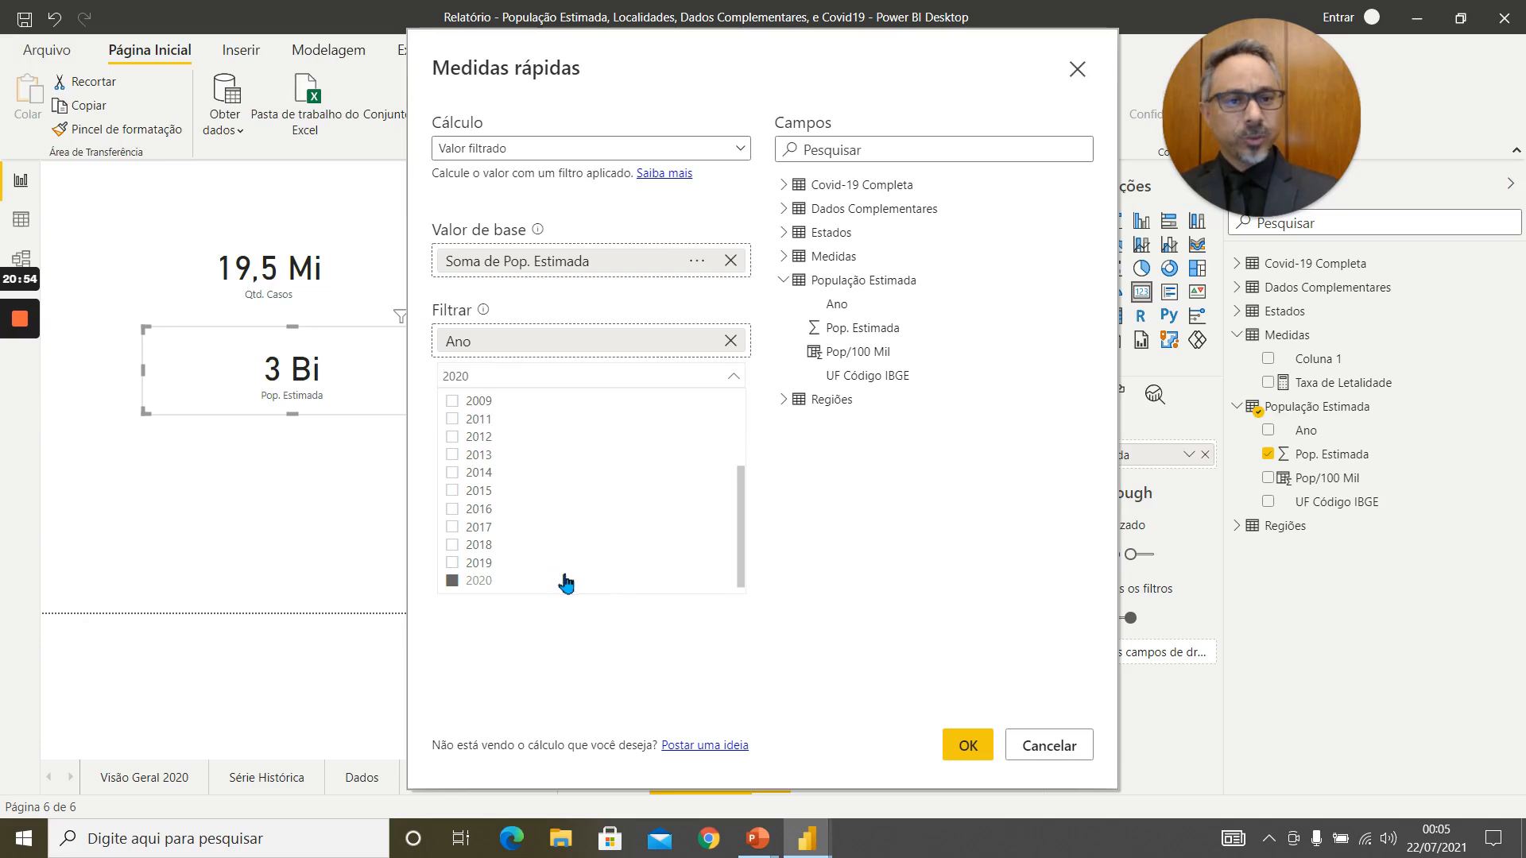
pyautogui.click(966, 746)
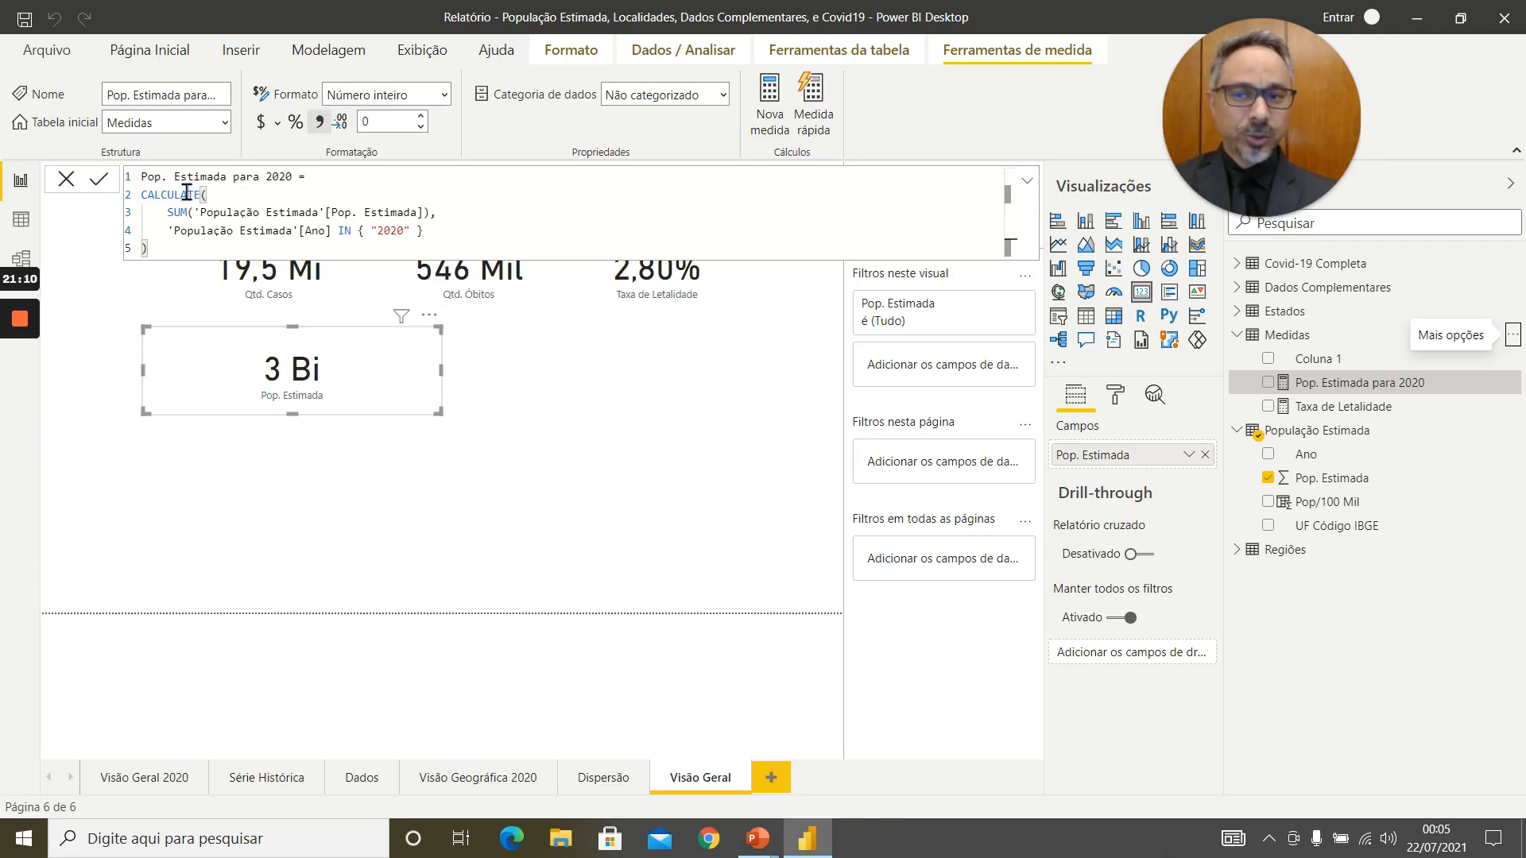
pyautogui.moveTo(166, 212); pyautogui.dragTo(453, 218)
pyautogui.moveTo(167, 231); pyautogui.dragTo(443, 234)
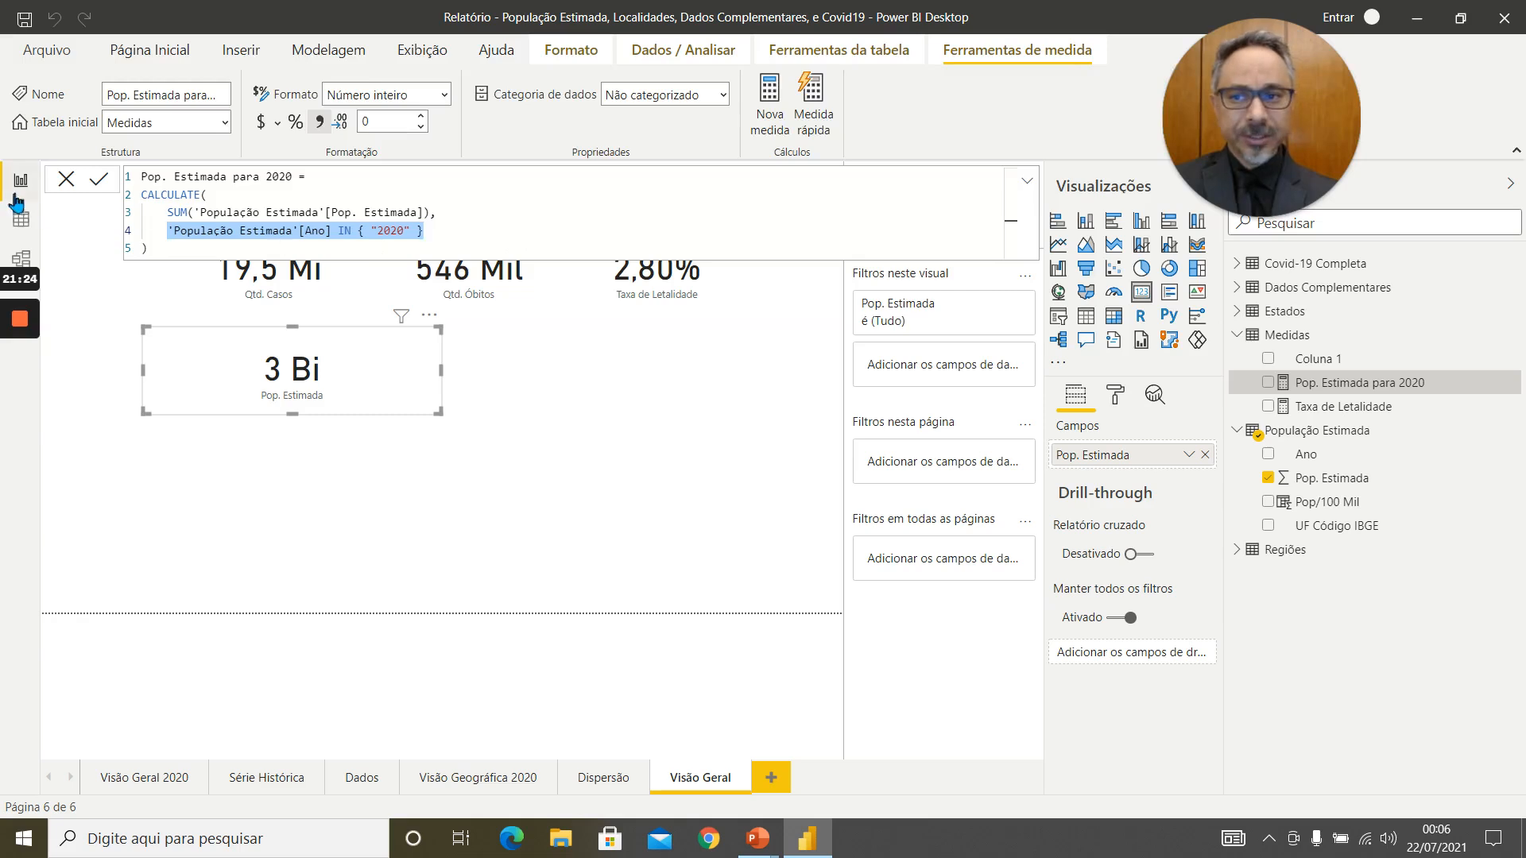
pyautogui.click(62, 185)
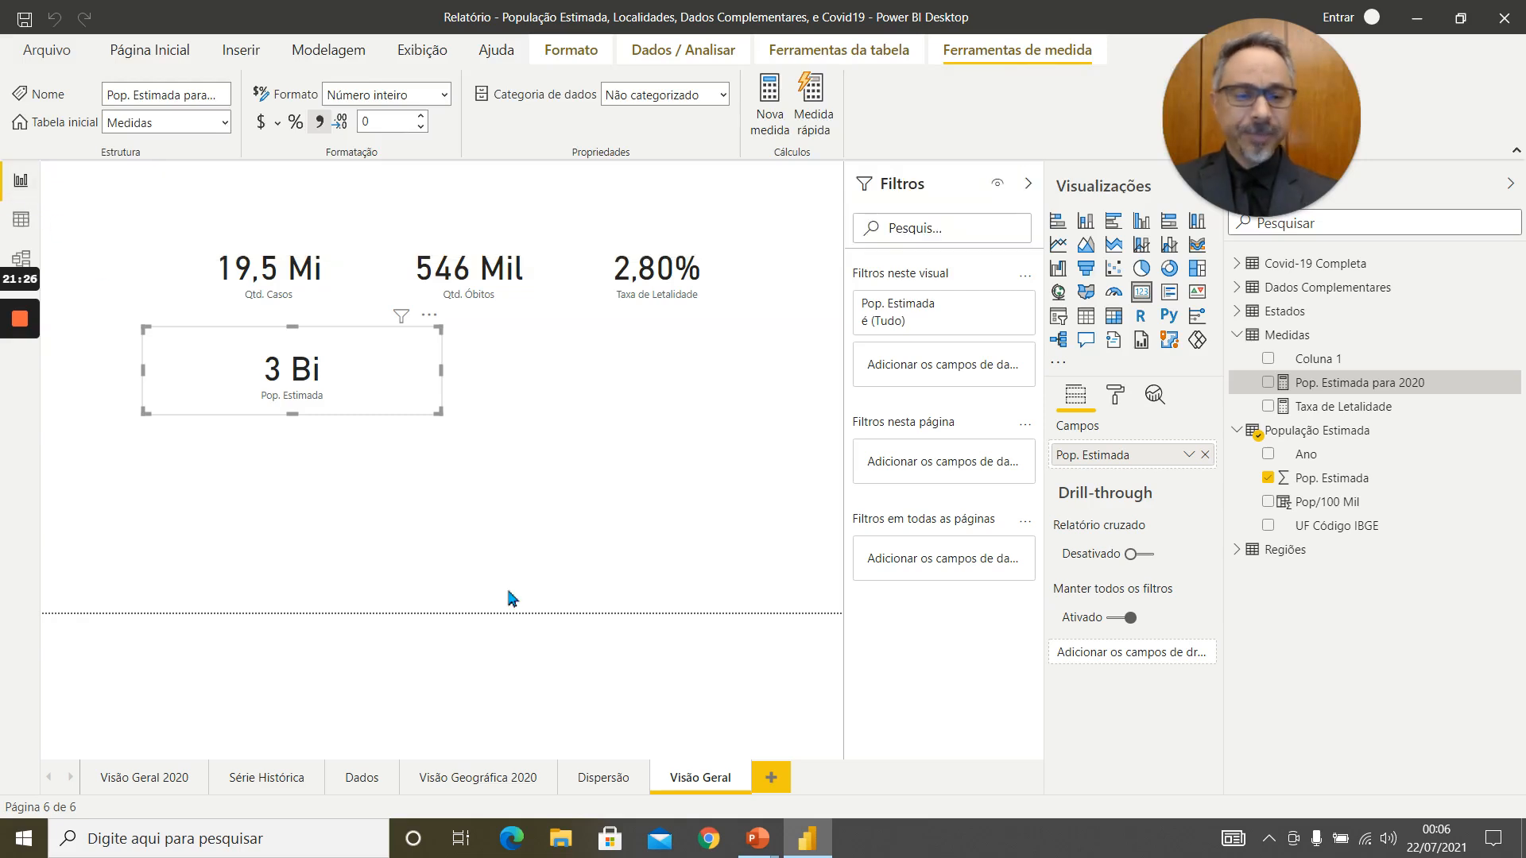
# Rename the new population measure in the Medidas table as Pop. Estimada 2020 and close its formula
pyautogui.doubleClick(1406, 385)
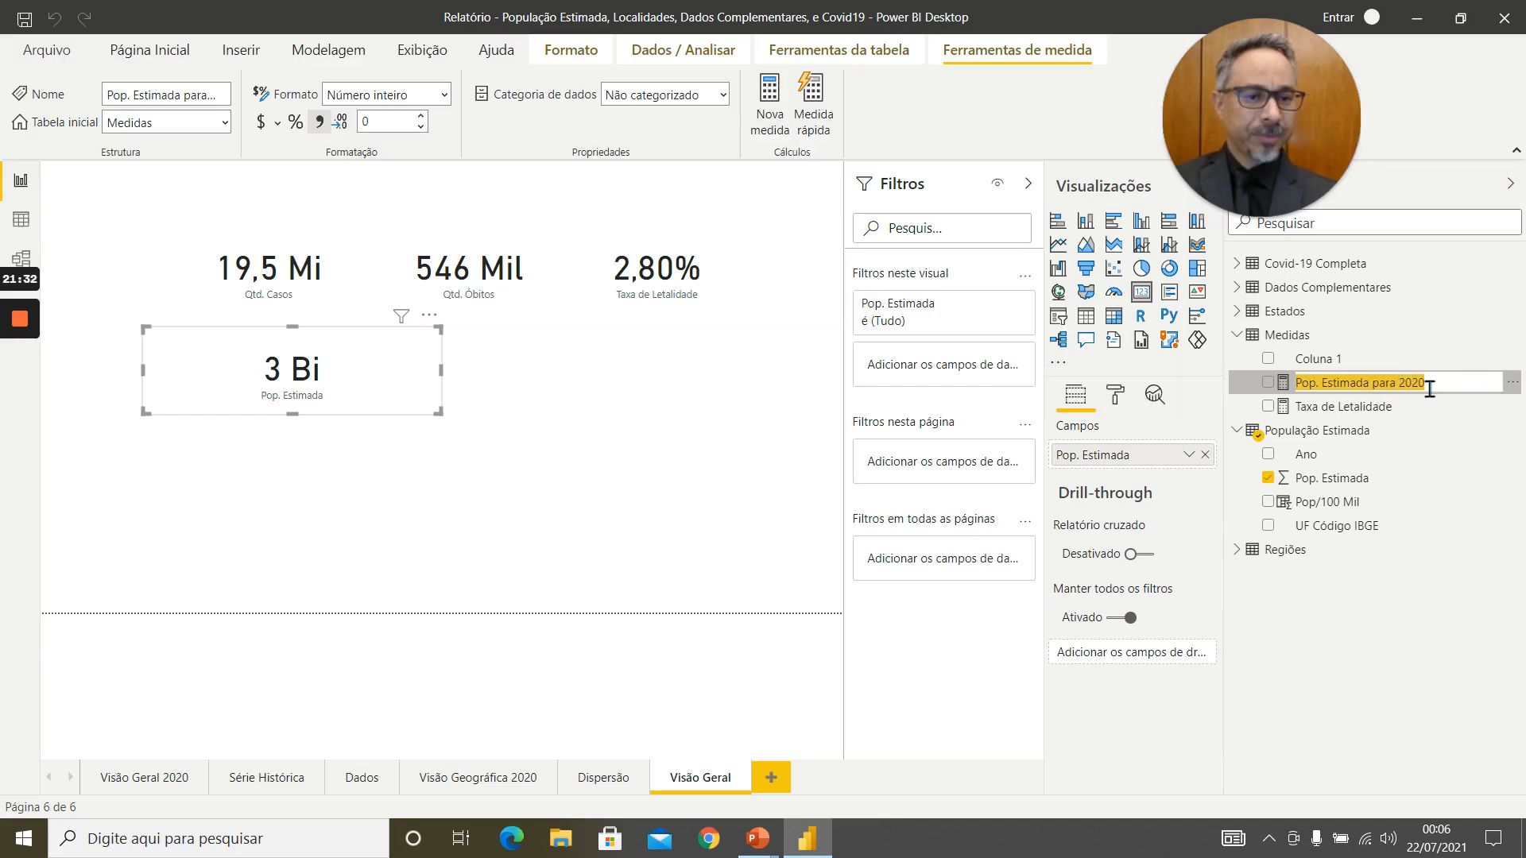
pyautogui.click(1395, 385)
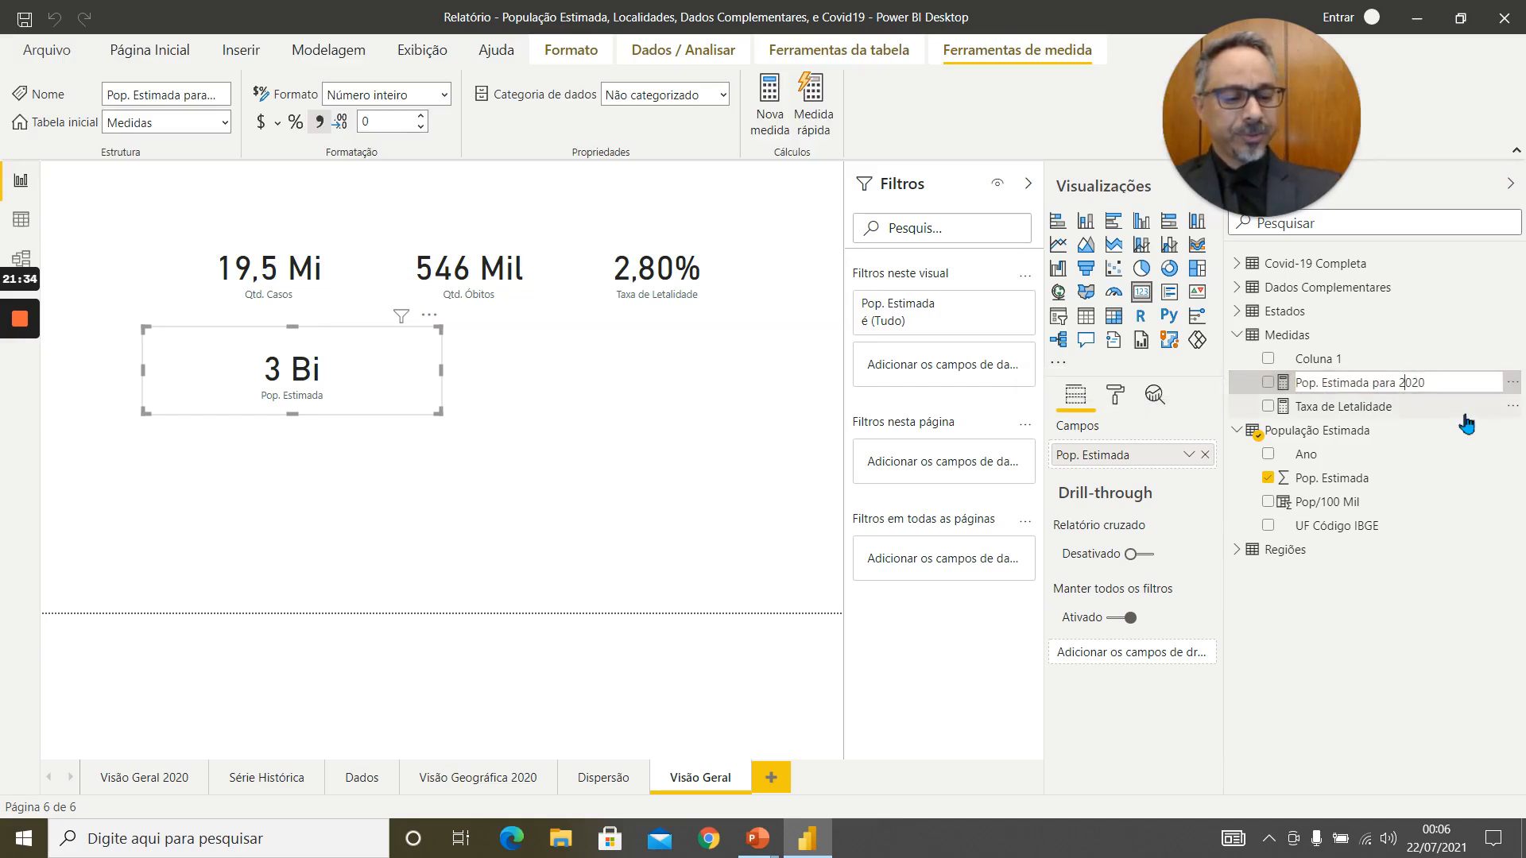
pyautogui.press('BackSpace')
pyautogui.press('BackSpace')
pyautogui.press('BackSpace')
pyautogui.press('BackSpace')
pyautogui.press('BackSpace')
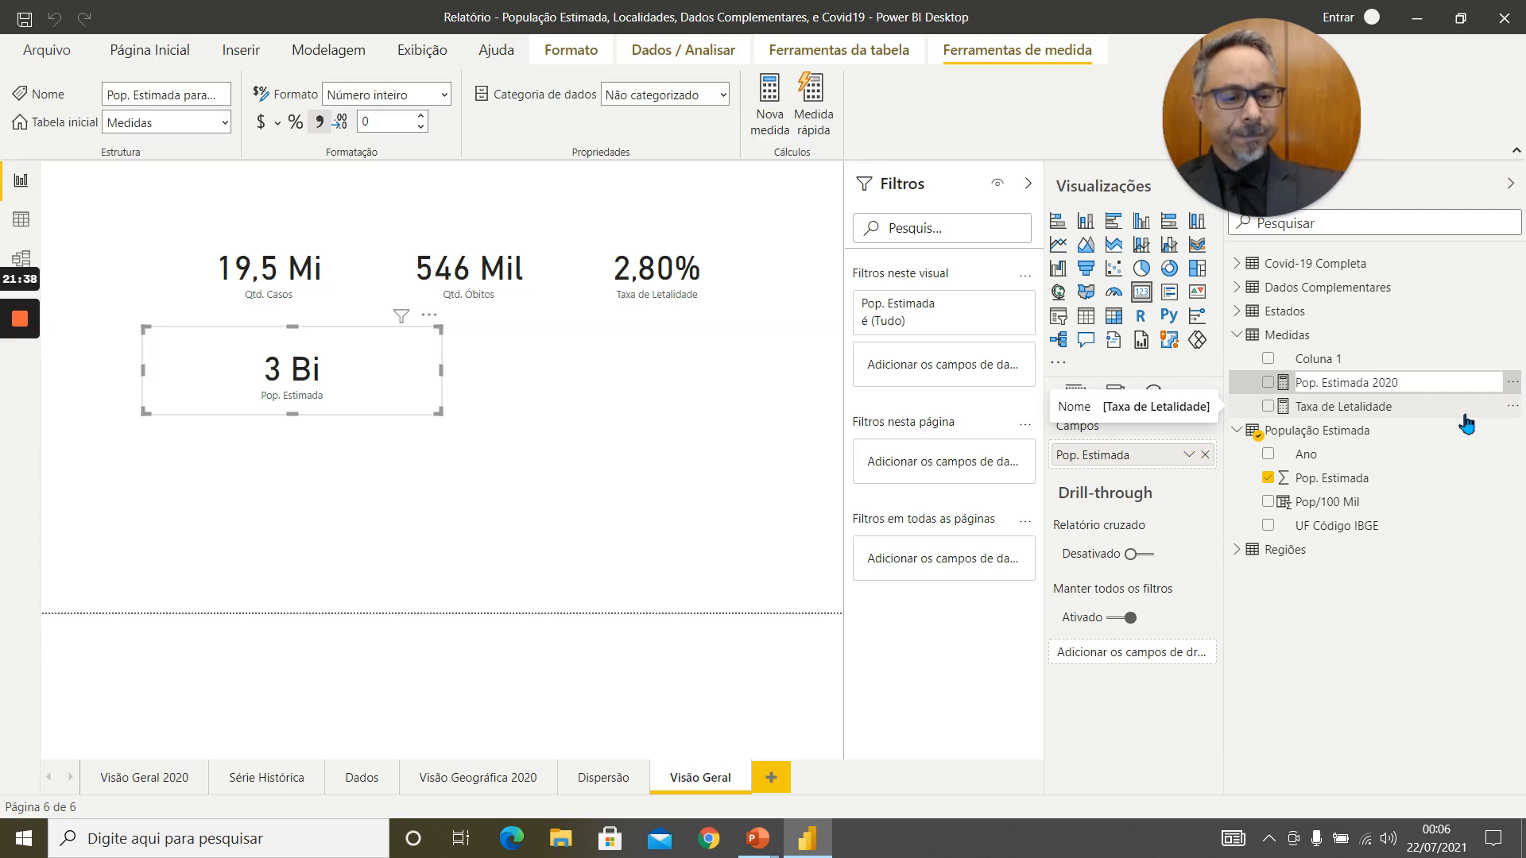
pyautogui.press('Return')
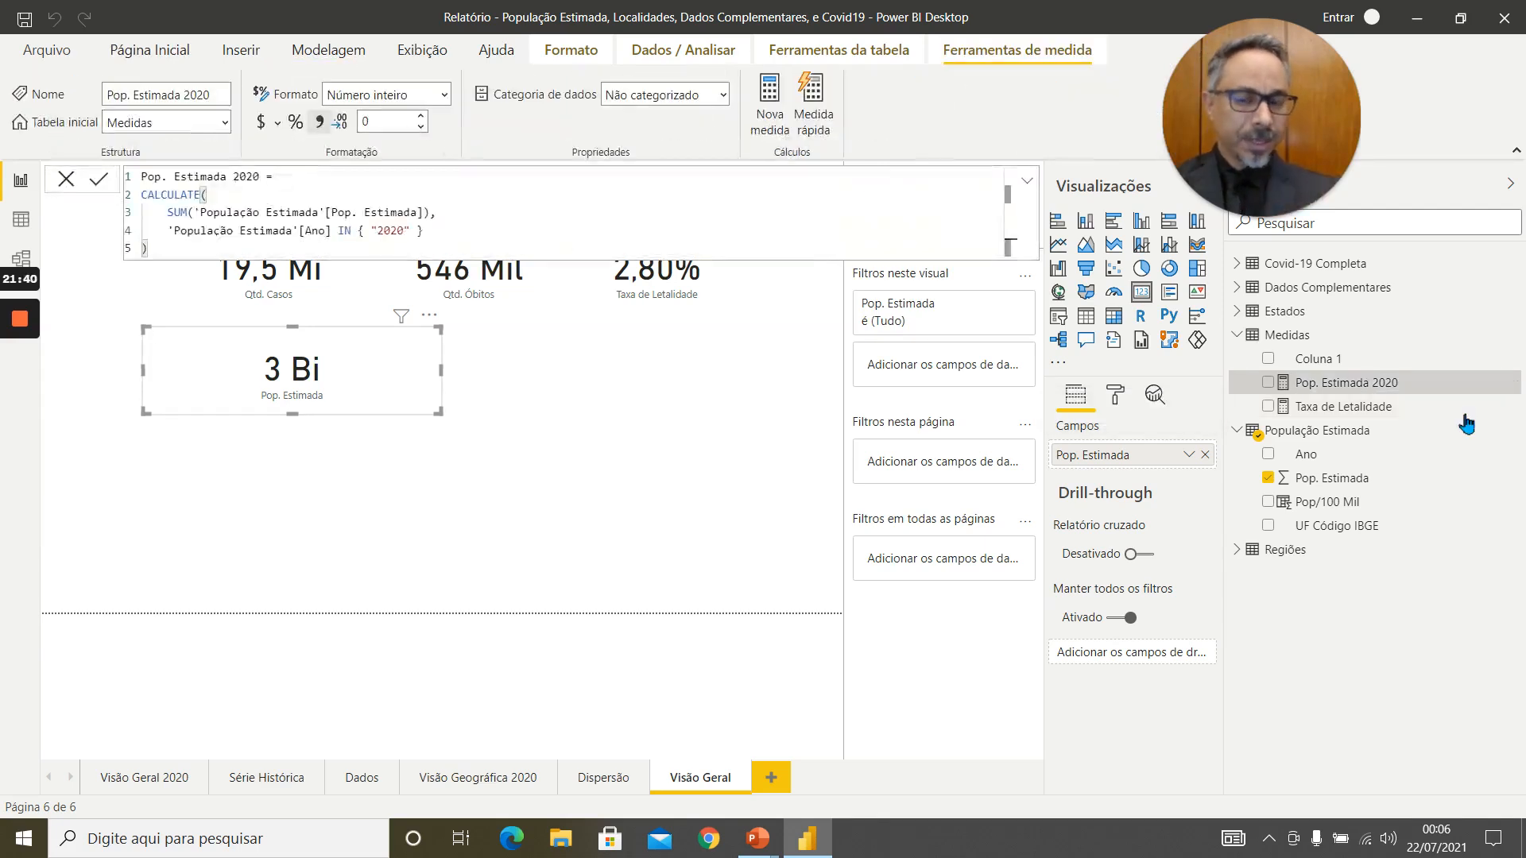
pyautogui.click(66, 181)
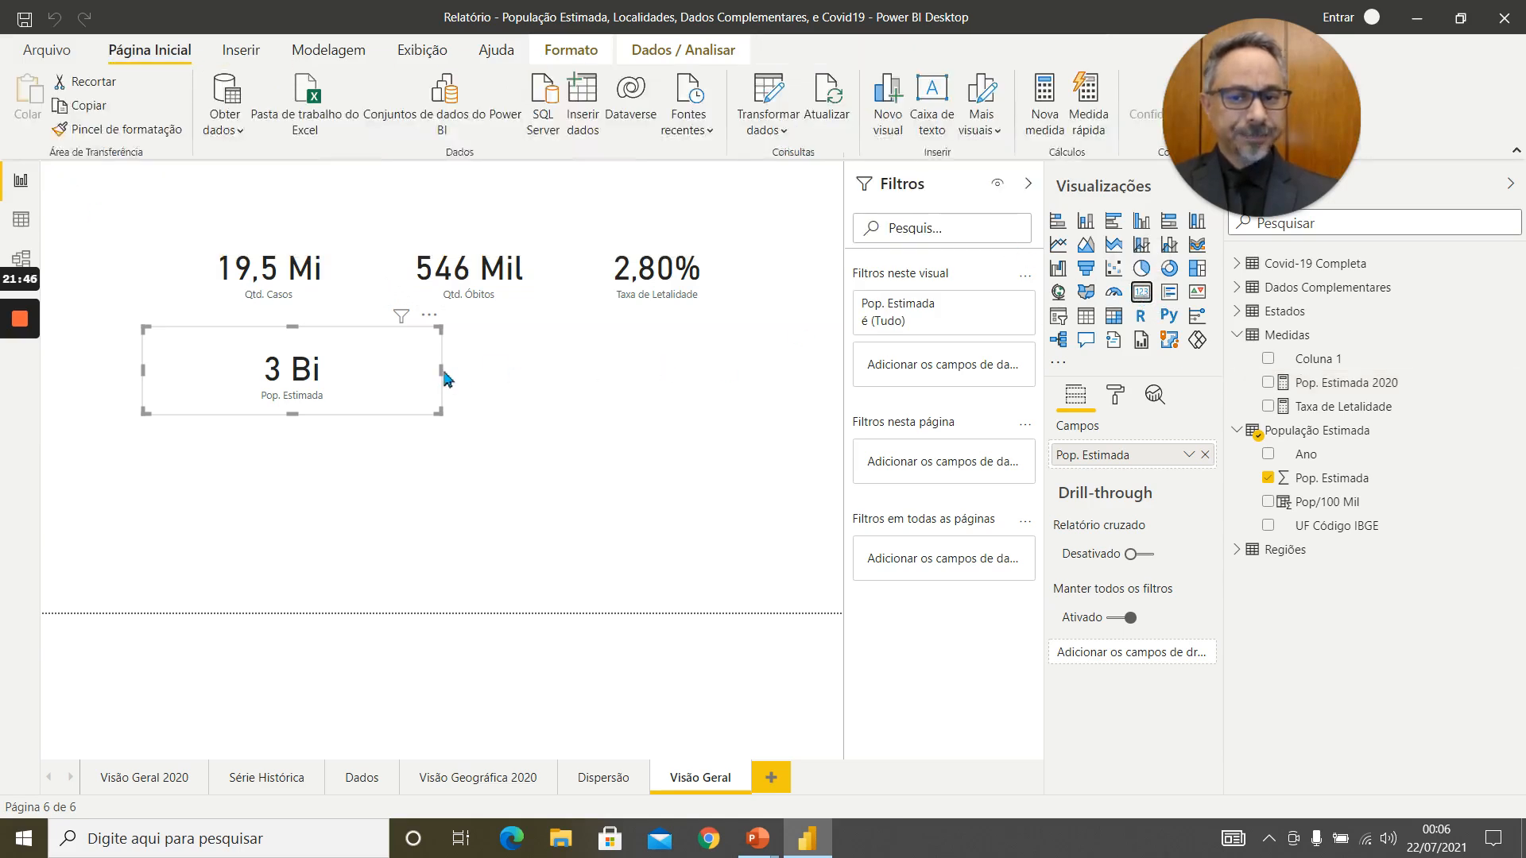
# Add a card showing Pop. Estimada 2020 beside the Pop. Estimada card, making it wider and shorter
pyautogui.click(530, 375)
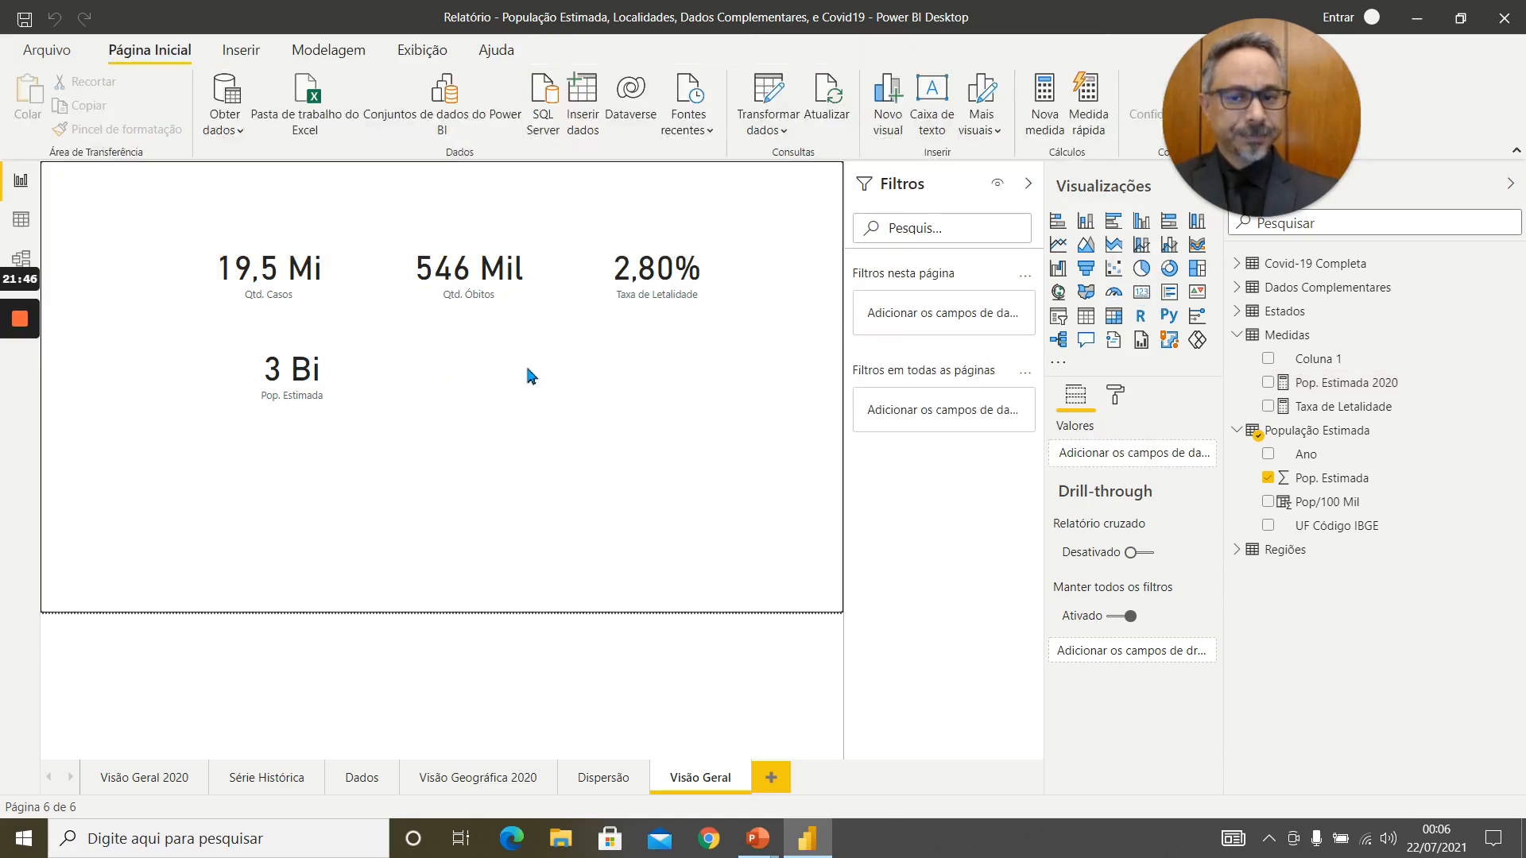
pyautogui.click(1149, 293)
pyautogui.moveTo(279, 461); pyautogui.dragTo(492, 403)
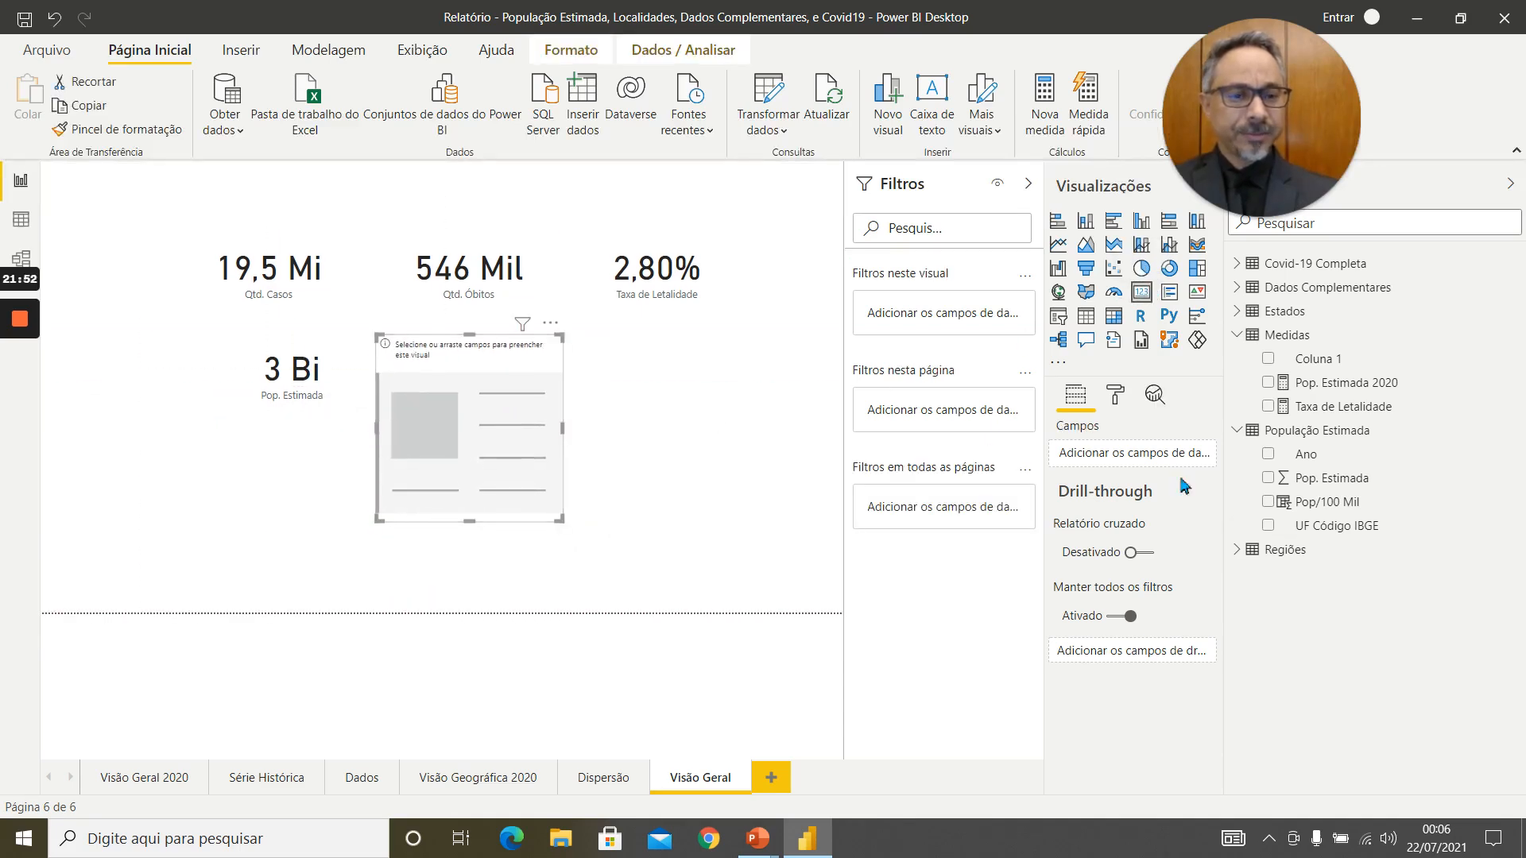
pyautogui.click(1269, 383)
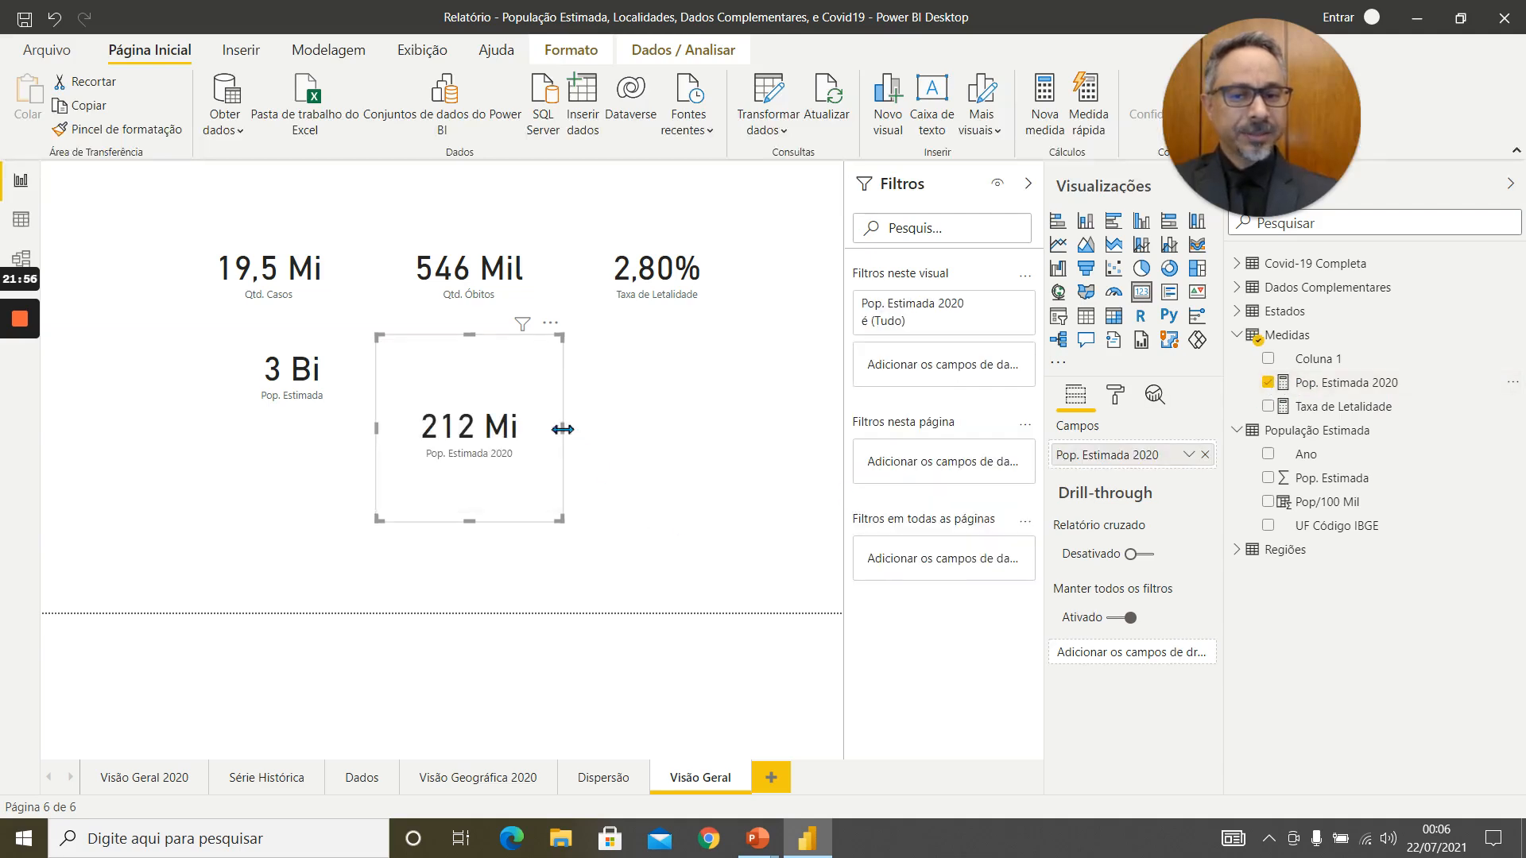
pyautogui.moveTo(563, 429); pyautogui.dragTo(677, 429)
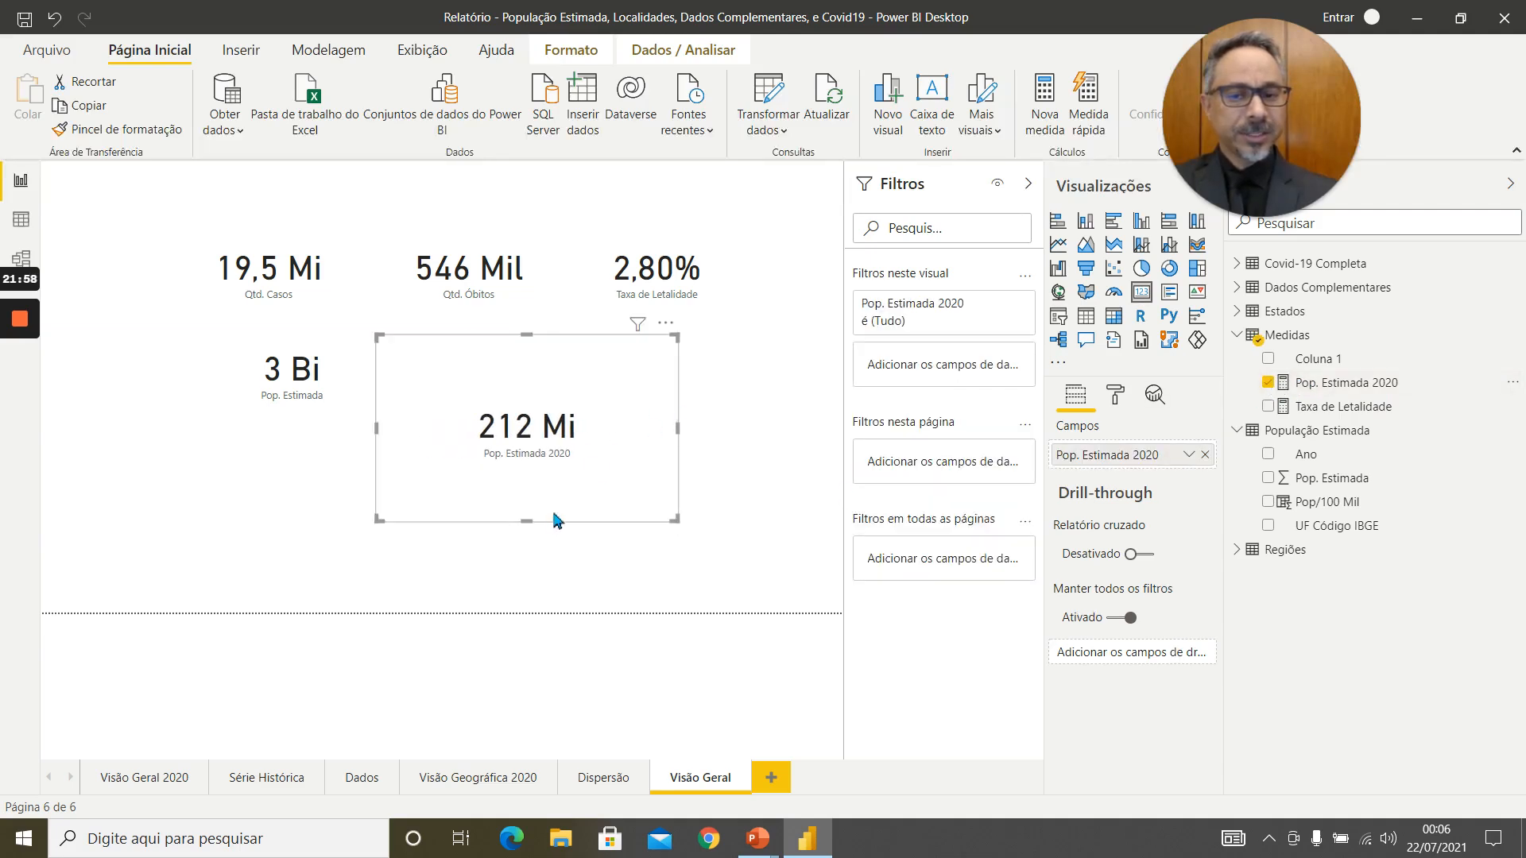
pyautogui.moveTo(530, 520); pyautogui.dragTo(530, 415)
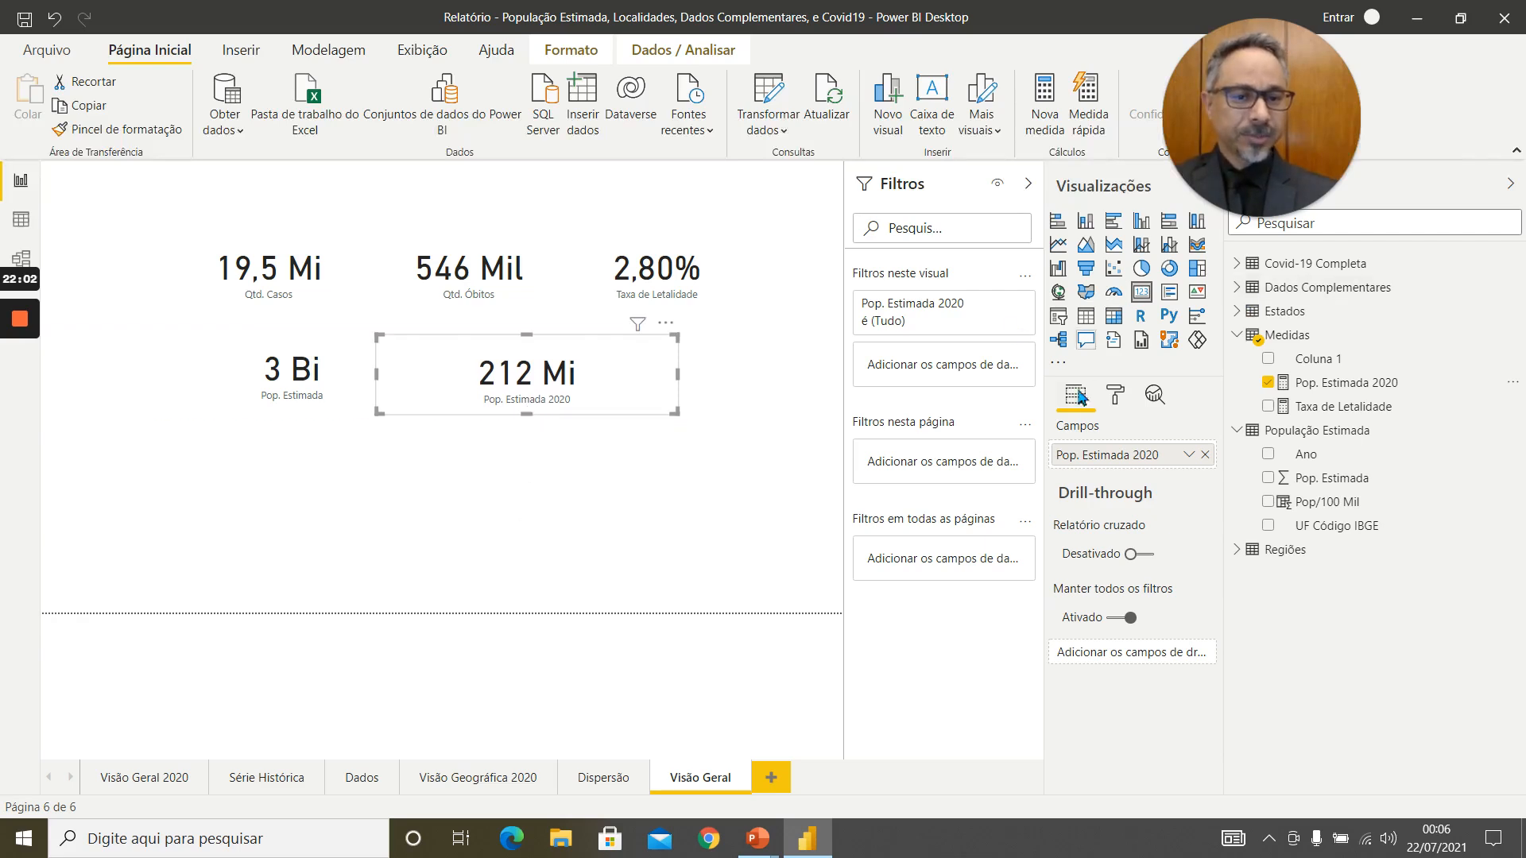
# Set the data label display units of the Pop. Estimada 2020 card to Nenhum
pyautogui.click(1115, 395)
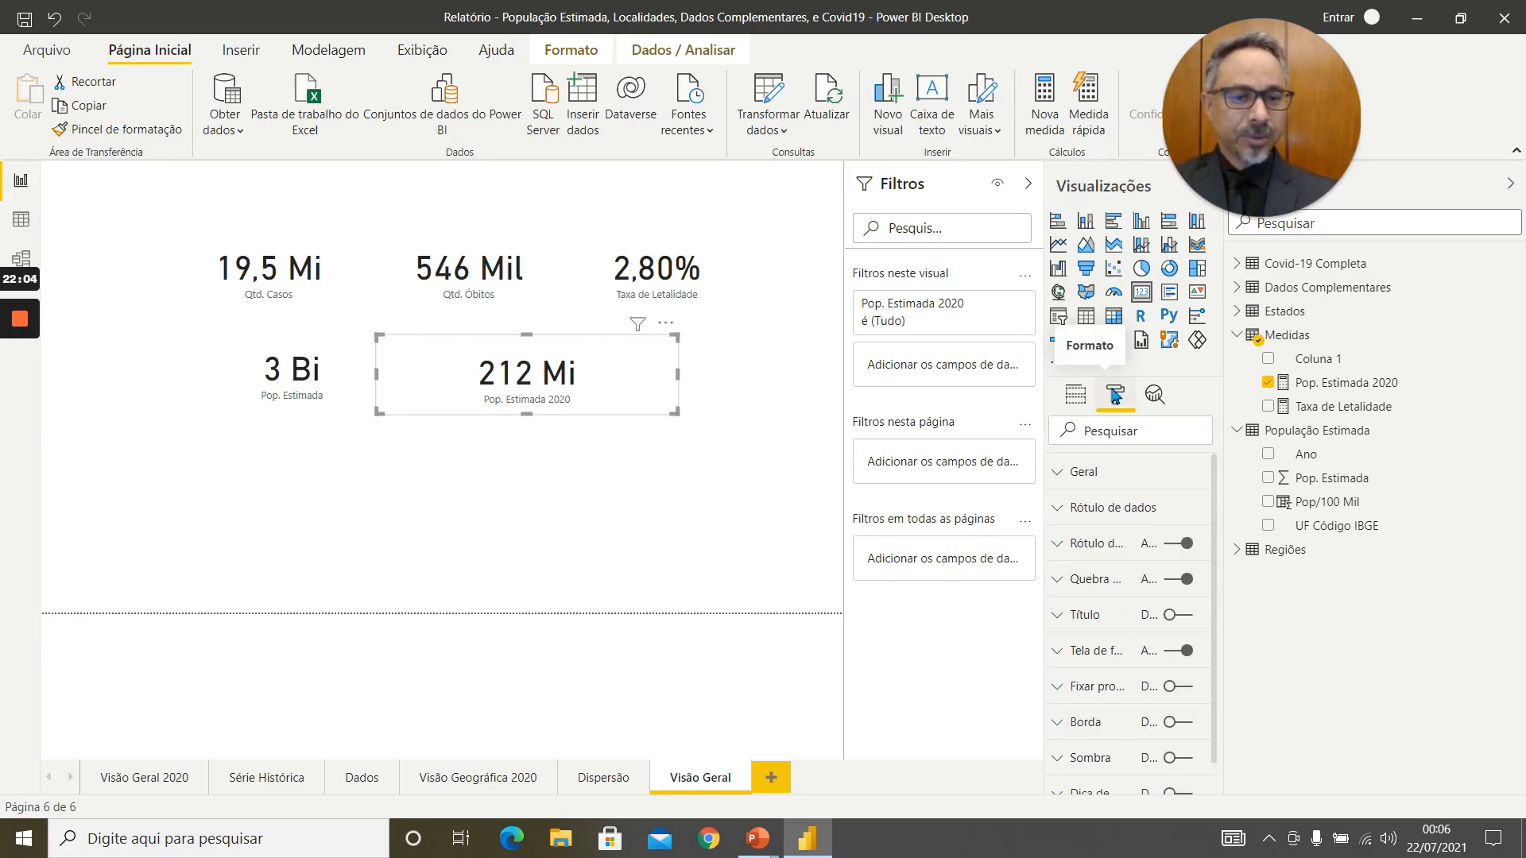
pyautogui.click(1097, 508)
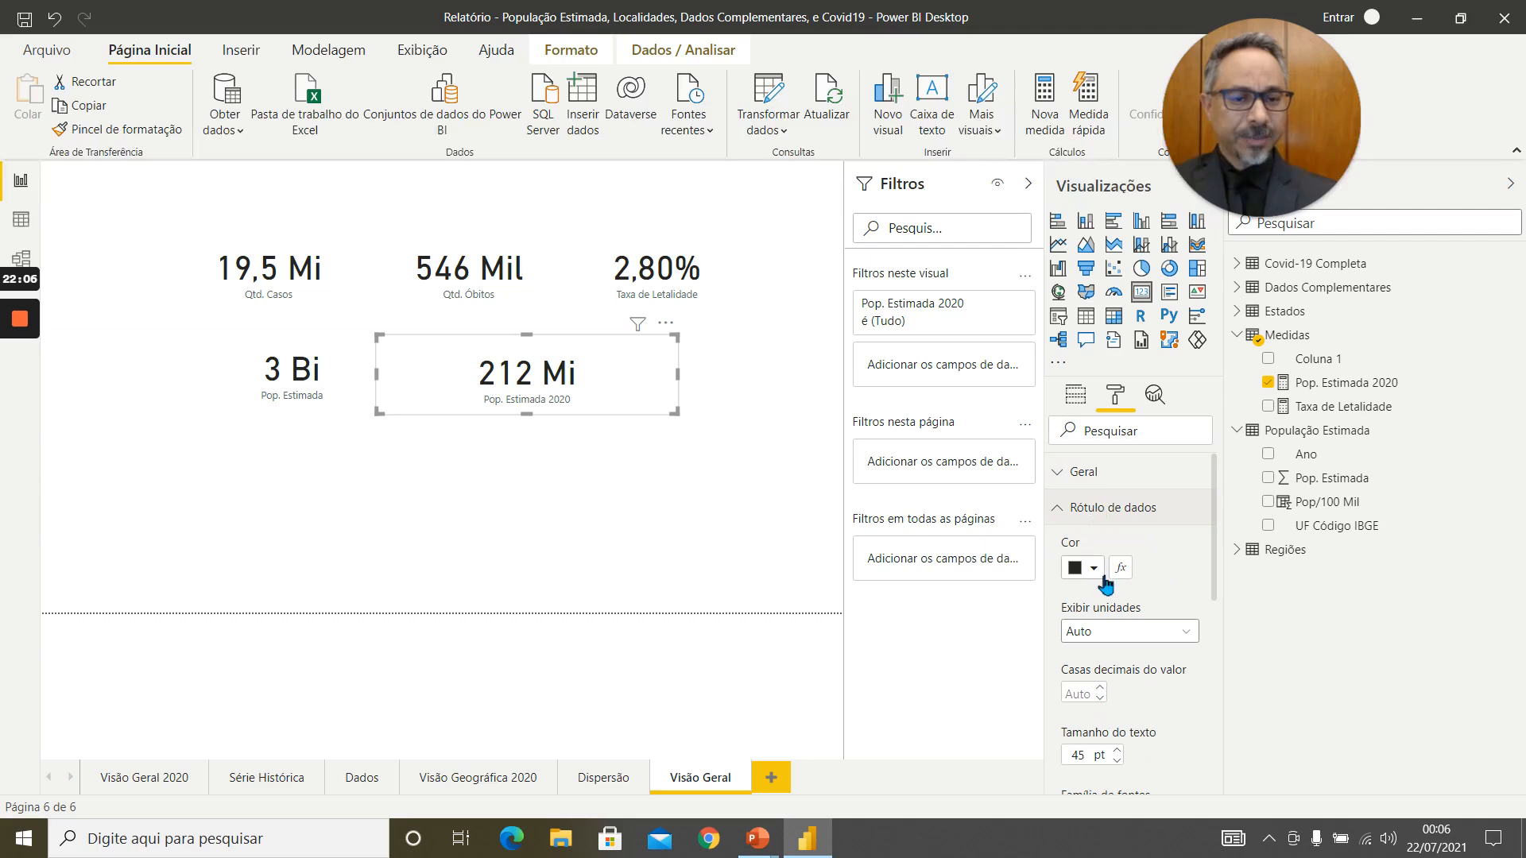
pyautogui.click(1106, 632)
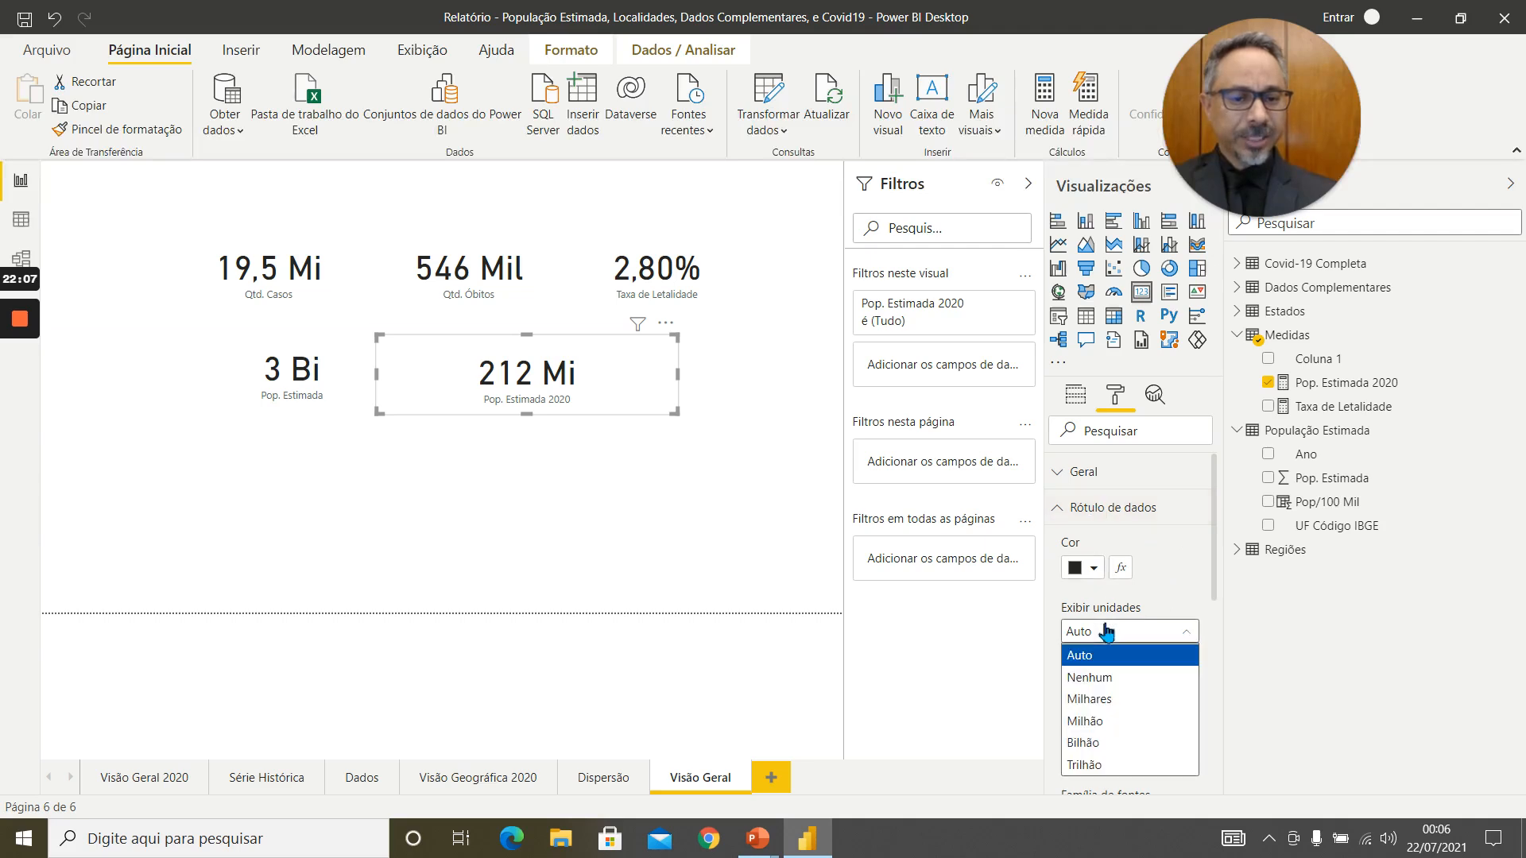
pyautogui.click(1101, 679)
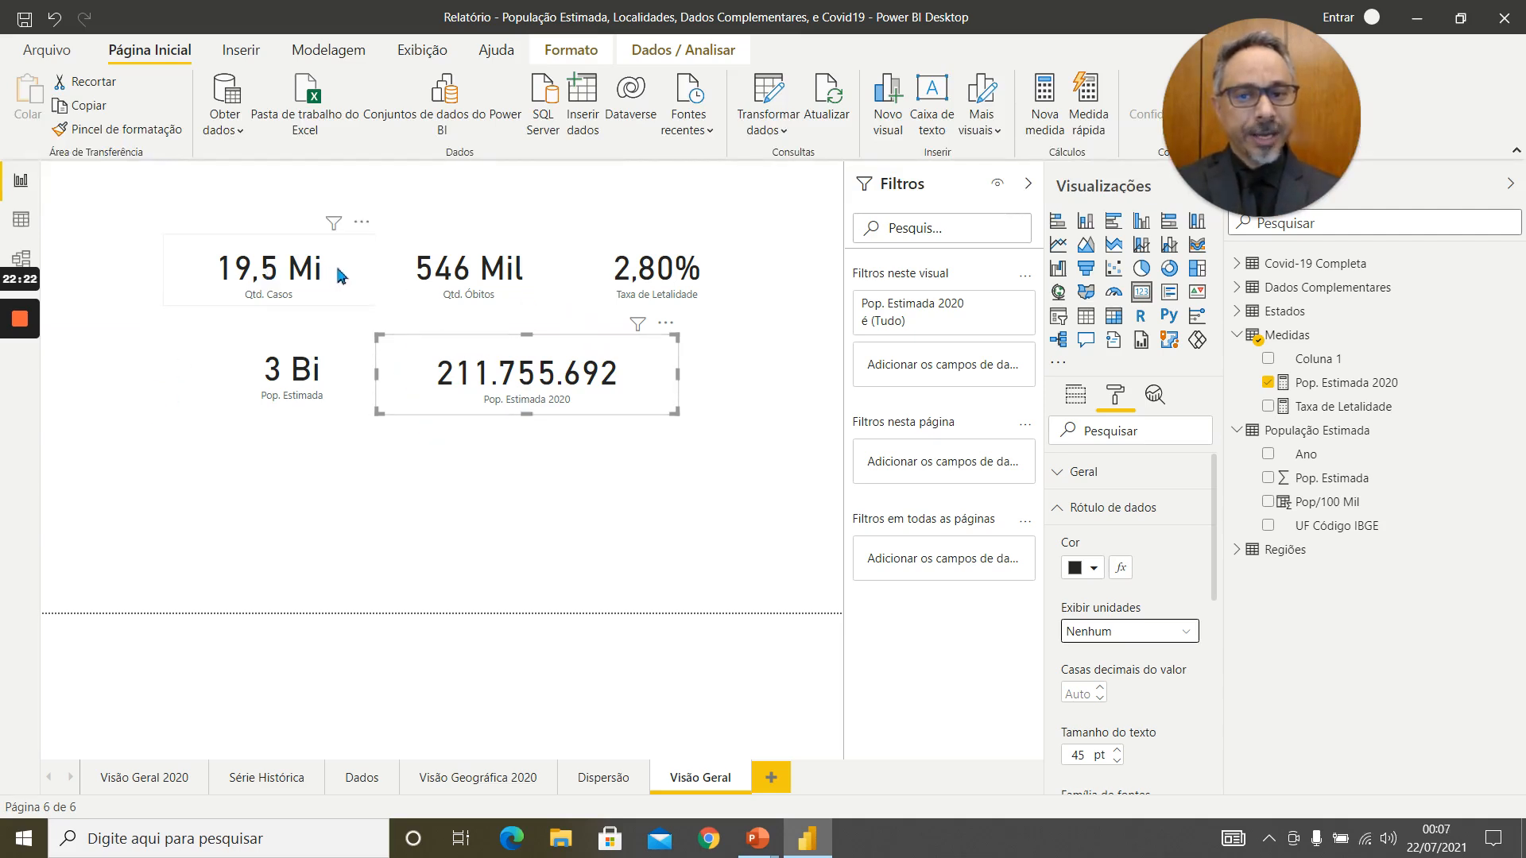
pyautogui.click(230, 276)
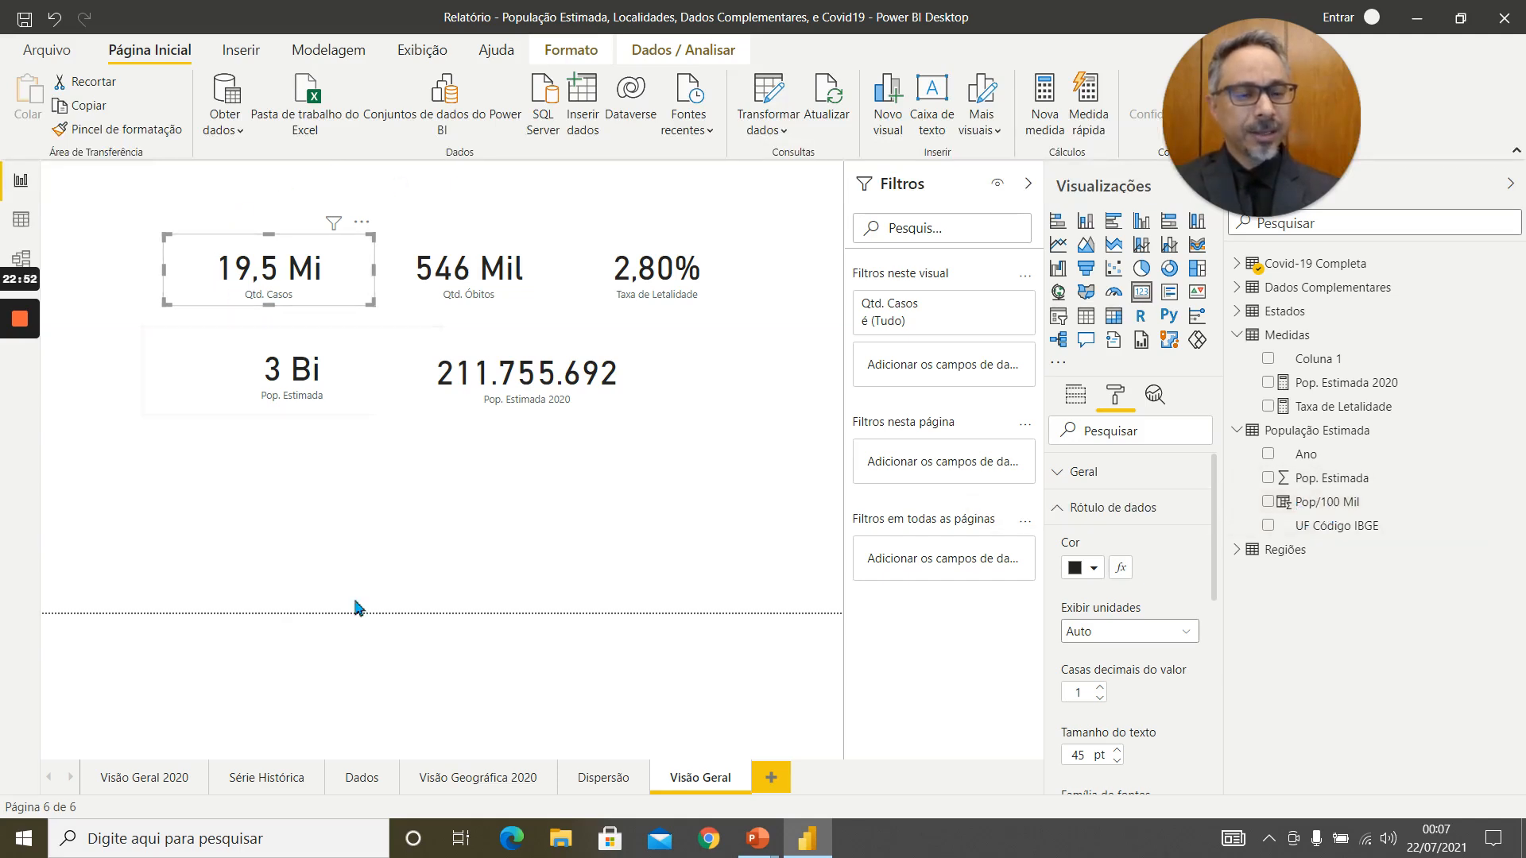
# Delete the Pop. Estimada card and place the Pop. Estimada 2020 card below the Qtd. Casos card, leaving a gap between them
pyautogui.moveTo(306, 374); pyautogui.dragTo(205, 444)
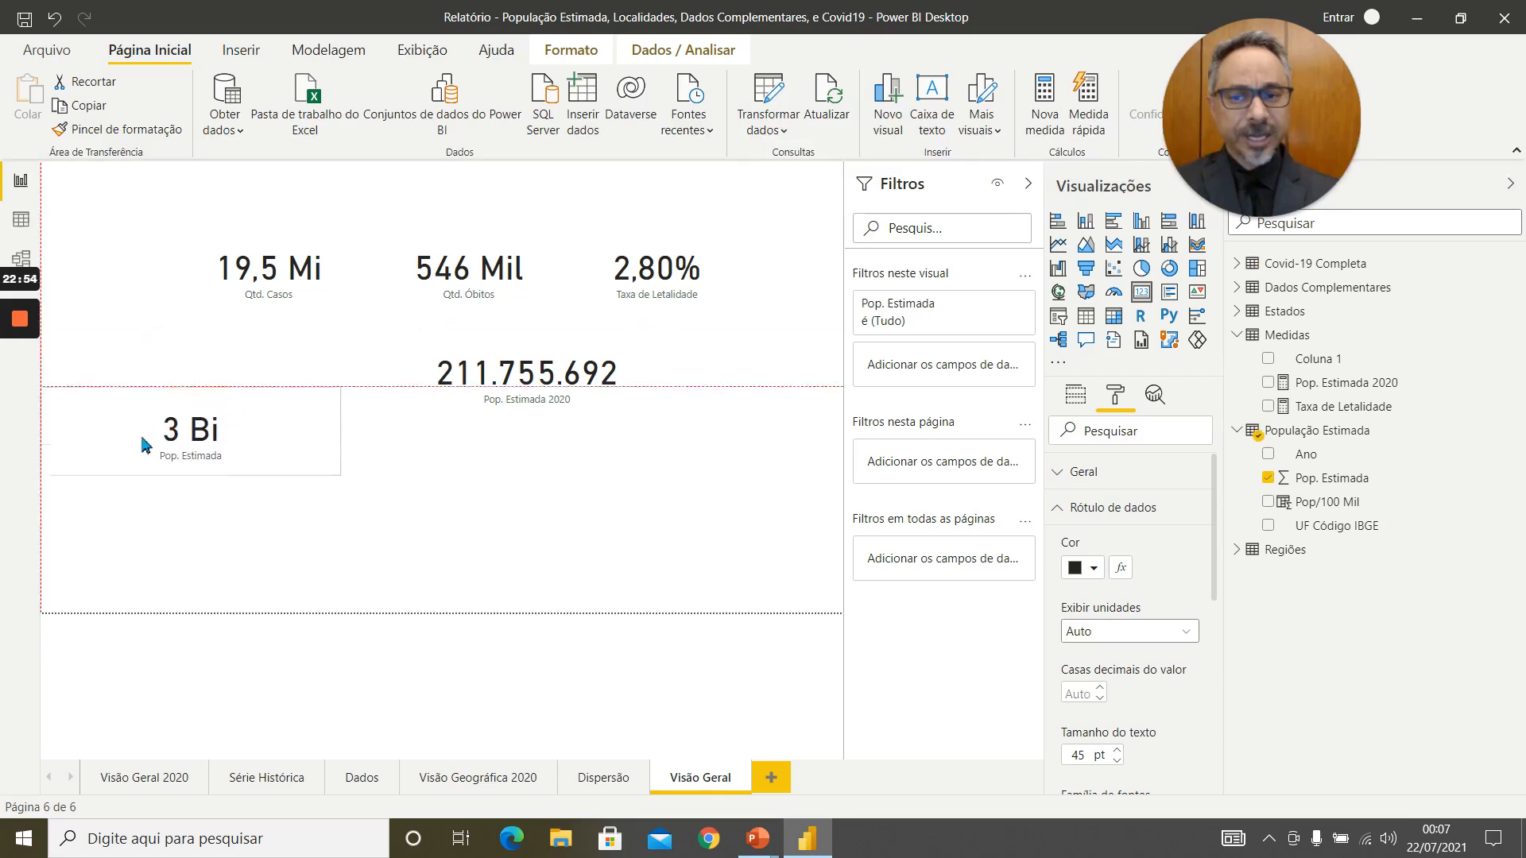
pyautogui.moveTo(492, 395); pyautogui.dragTo(436, 487)
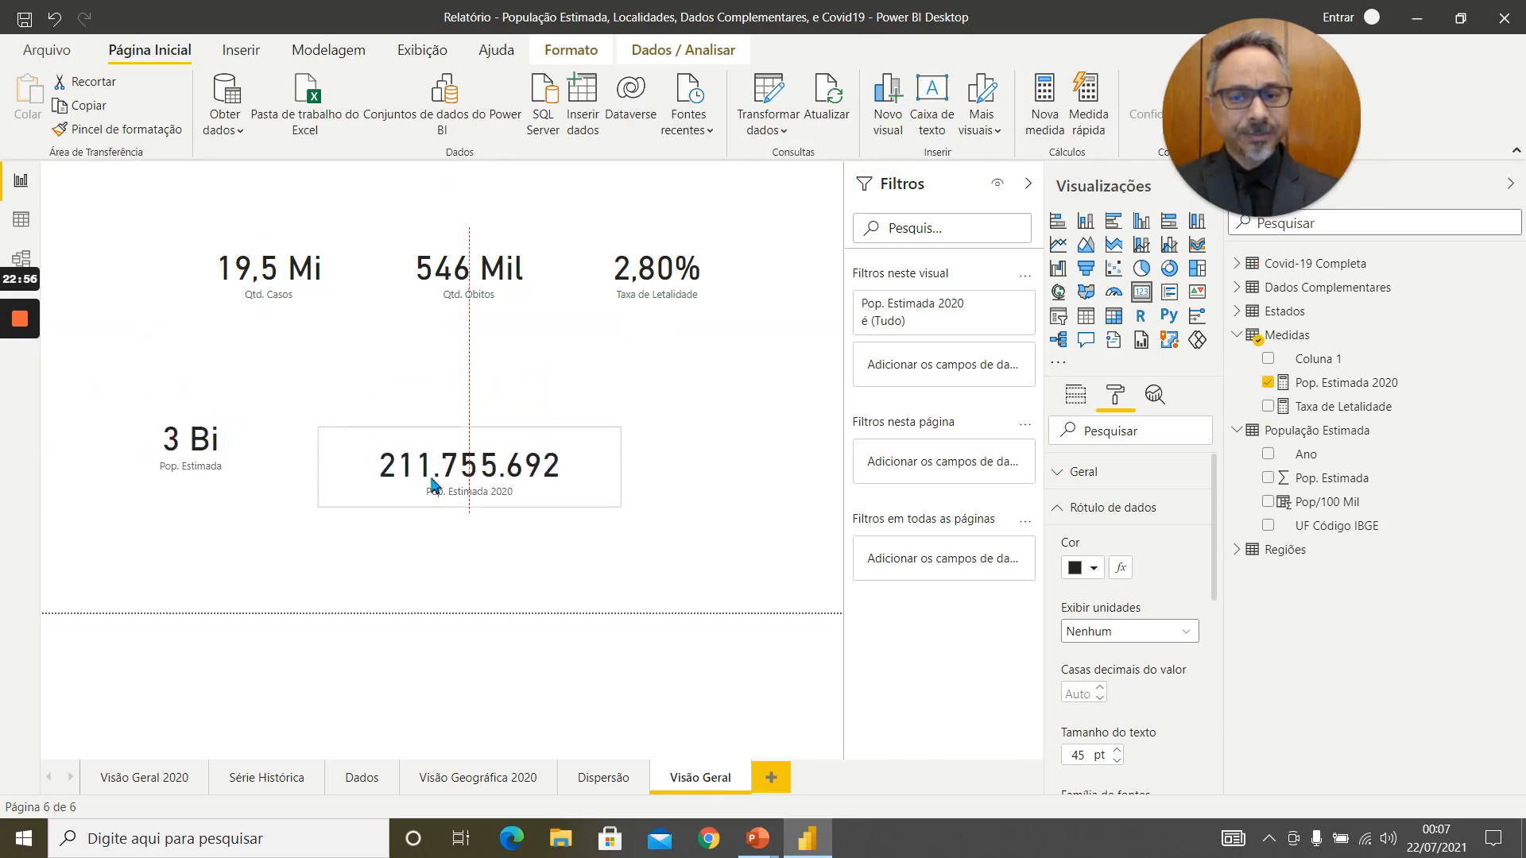
pyautogui.click(194, 443)
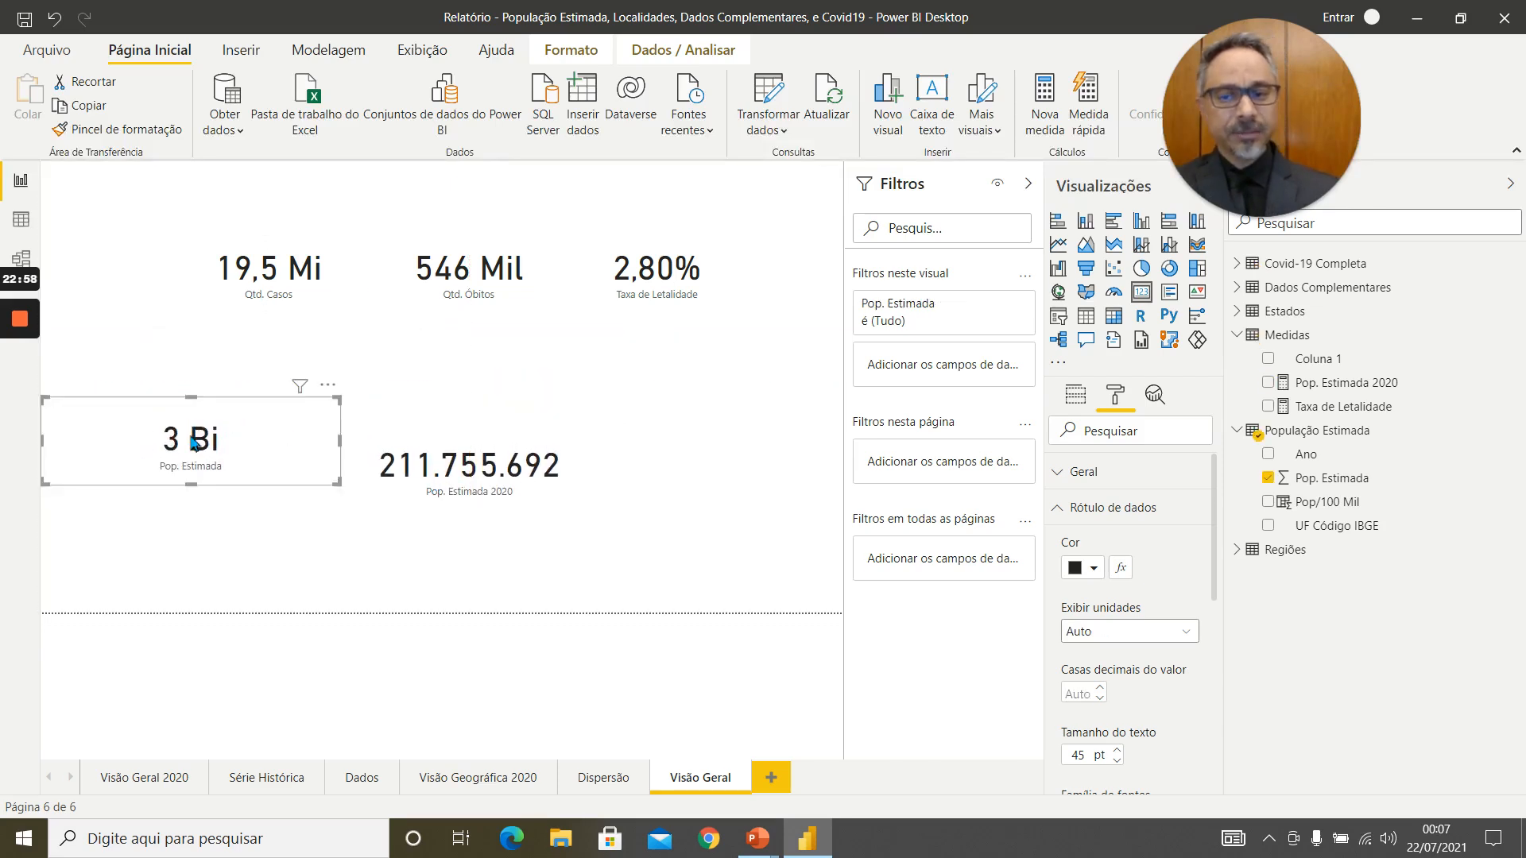
pyautogui.press('Delete')
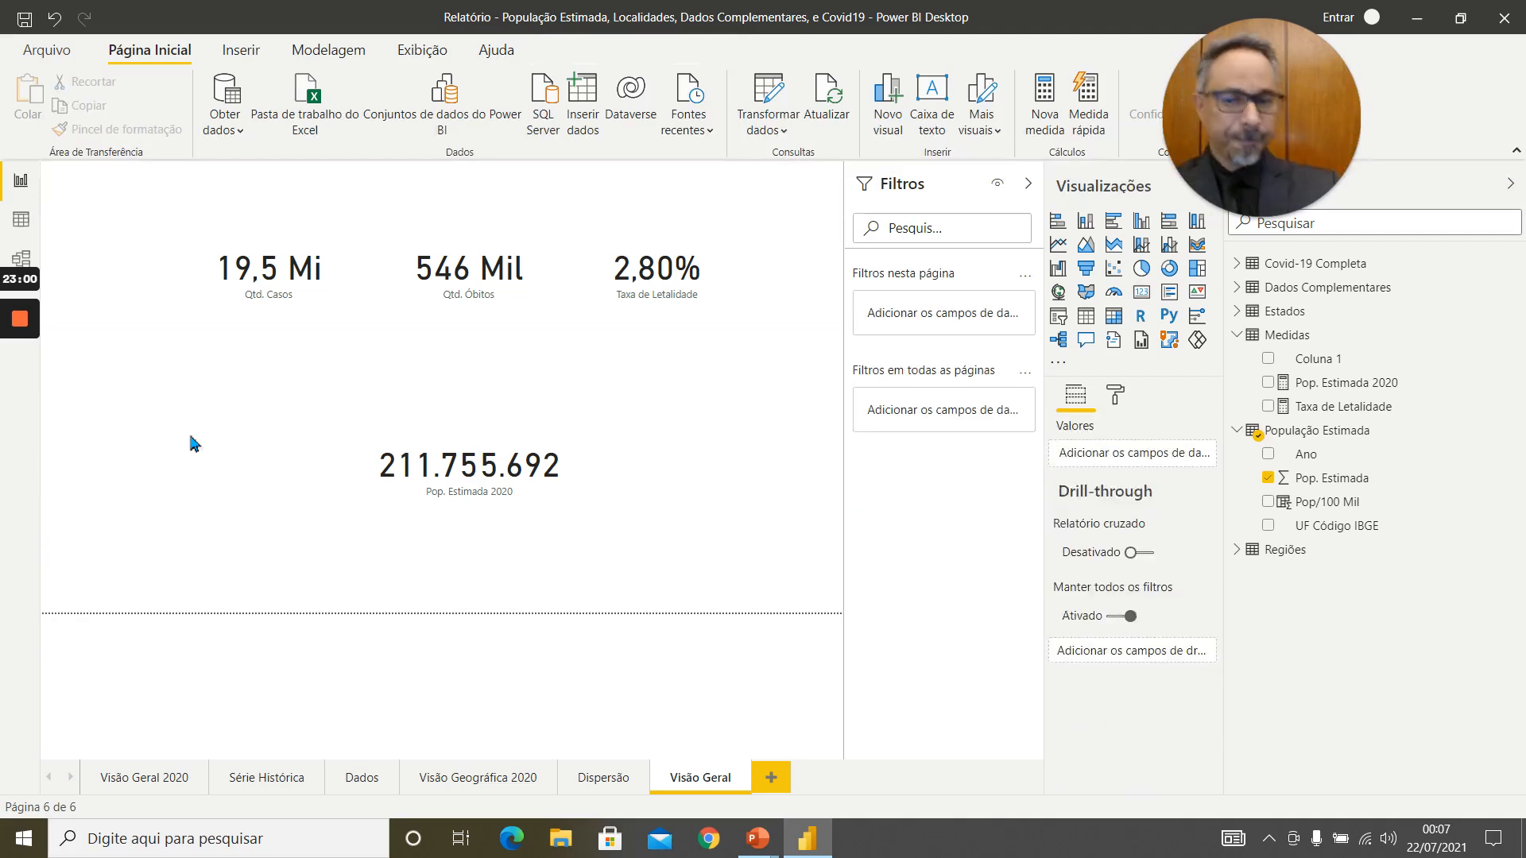
pyautogui.moveTo(431, 485); pyautogui.dragTo(211, 445)
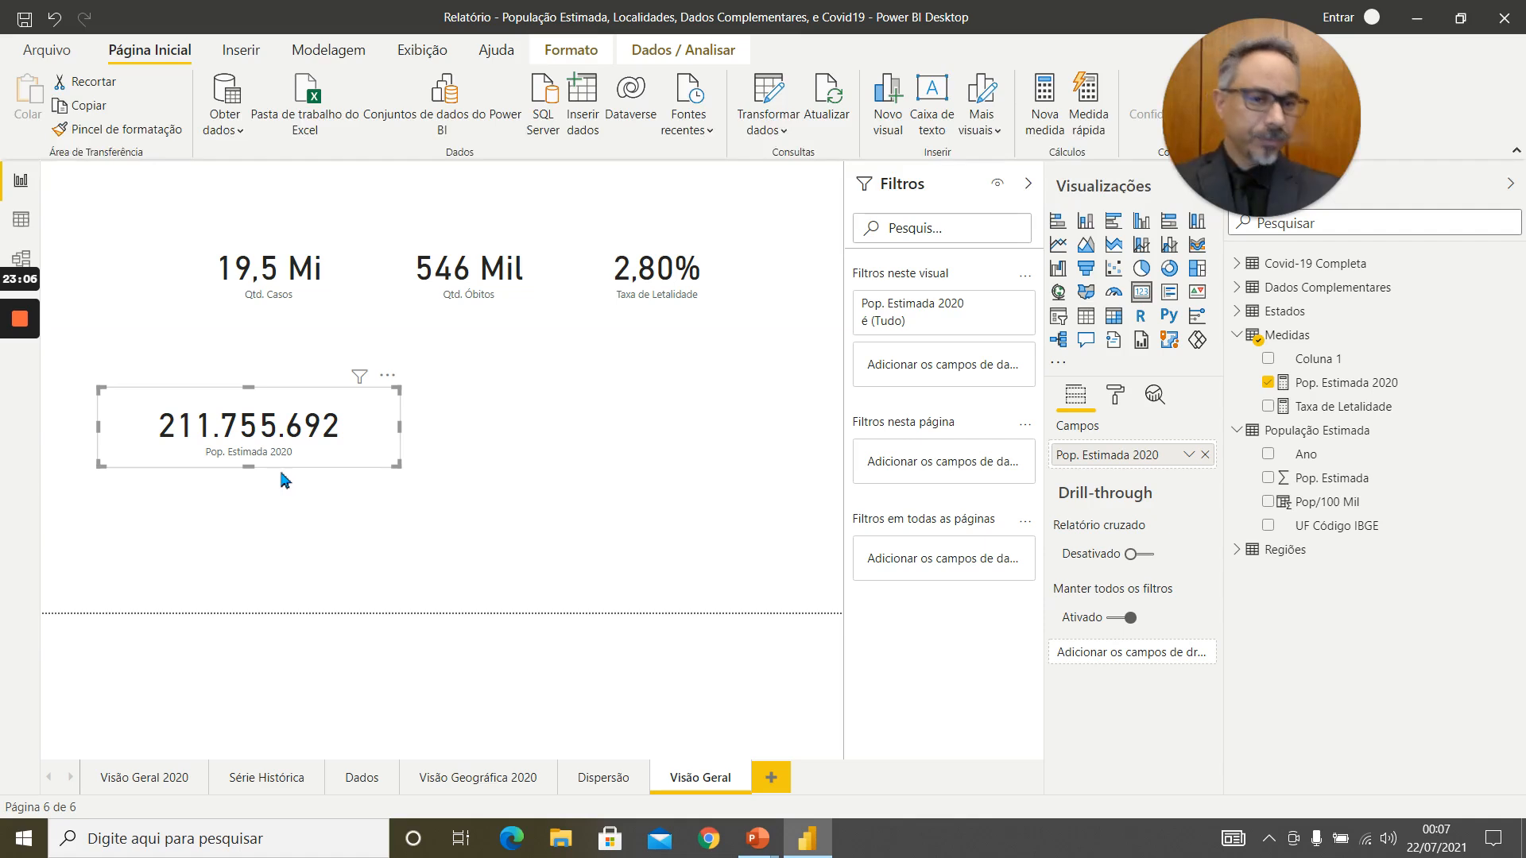
# Start a Valor filtrado quick measure in the Medidas table with the sum of Pop/100 Mil from População Estimada as base value
pyautogui.click(1509, 337)
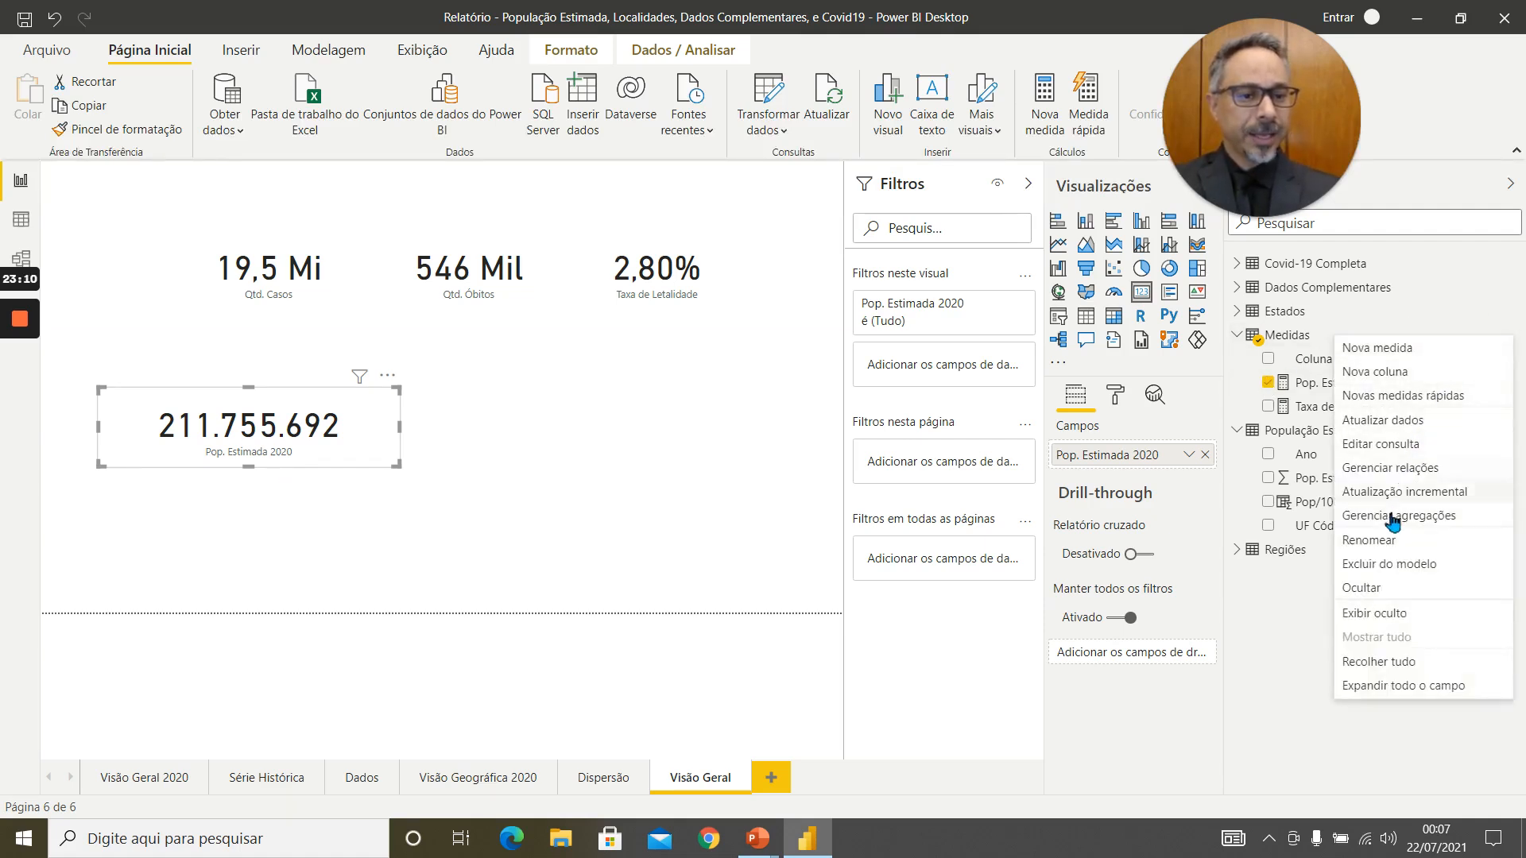
pyautogui.click(1459, 396)
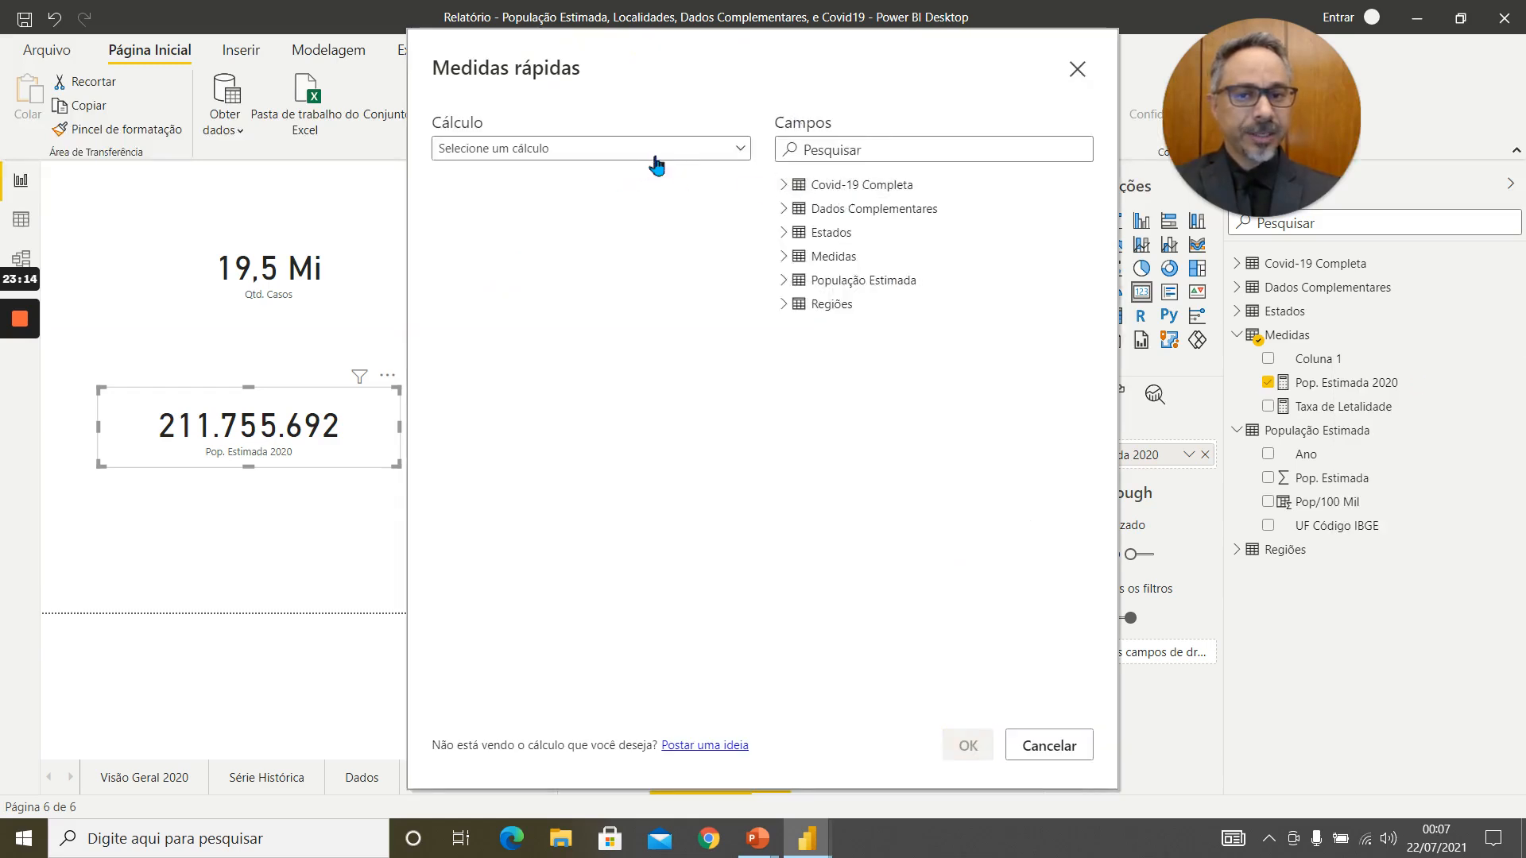
pyautogui.click(721, 150)
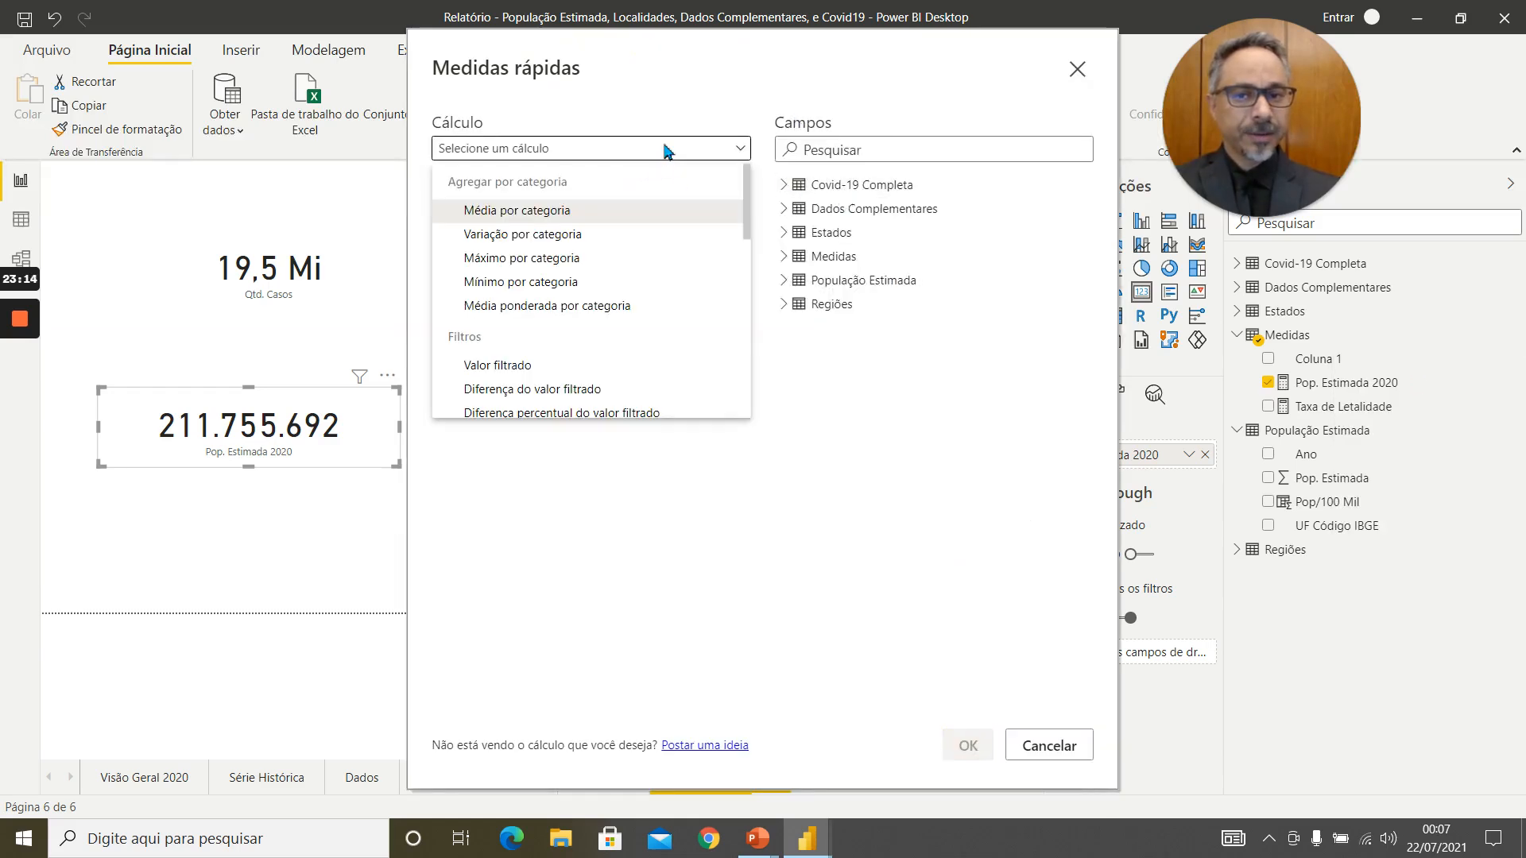
pyautogui.click(574, 367)
pyautogui.click(785, 281)
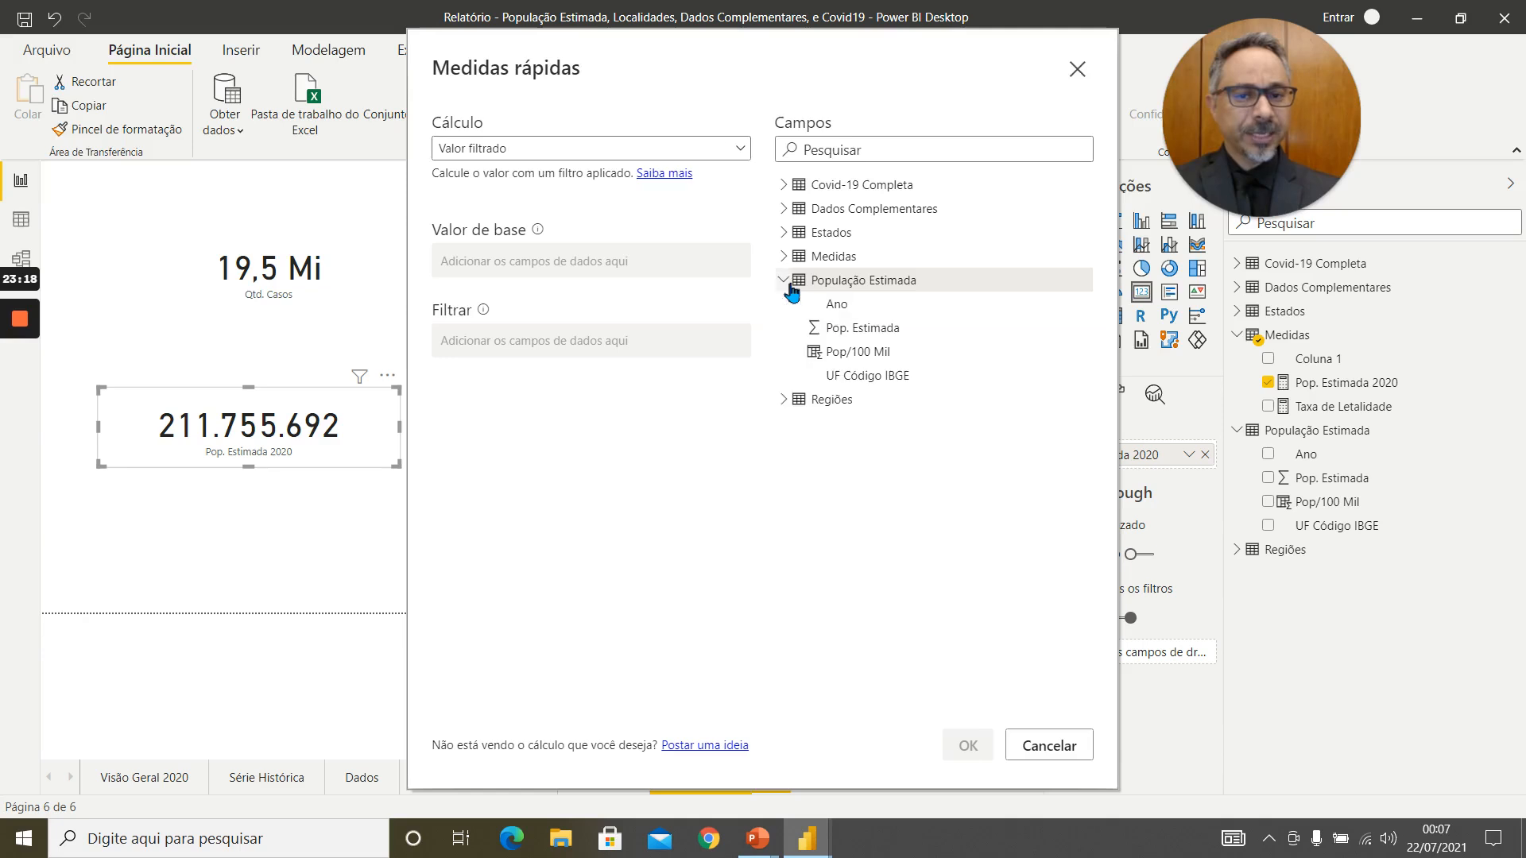
pyautogui.moveTo(855, 353); pyautogui.dragTo(560, 272)
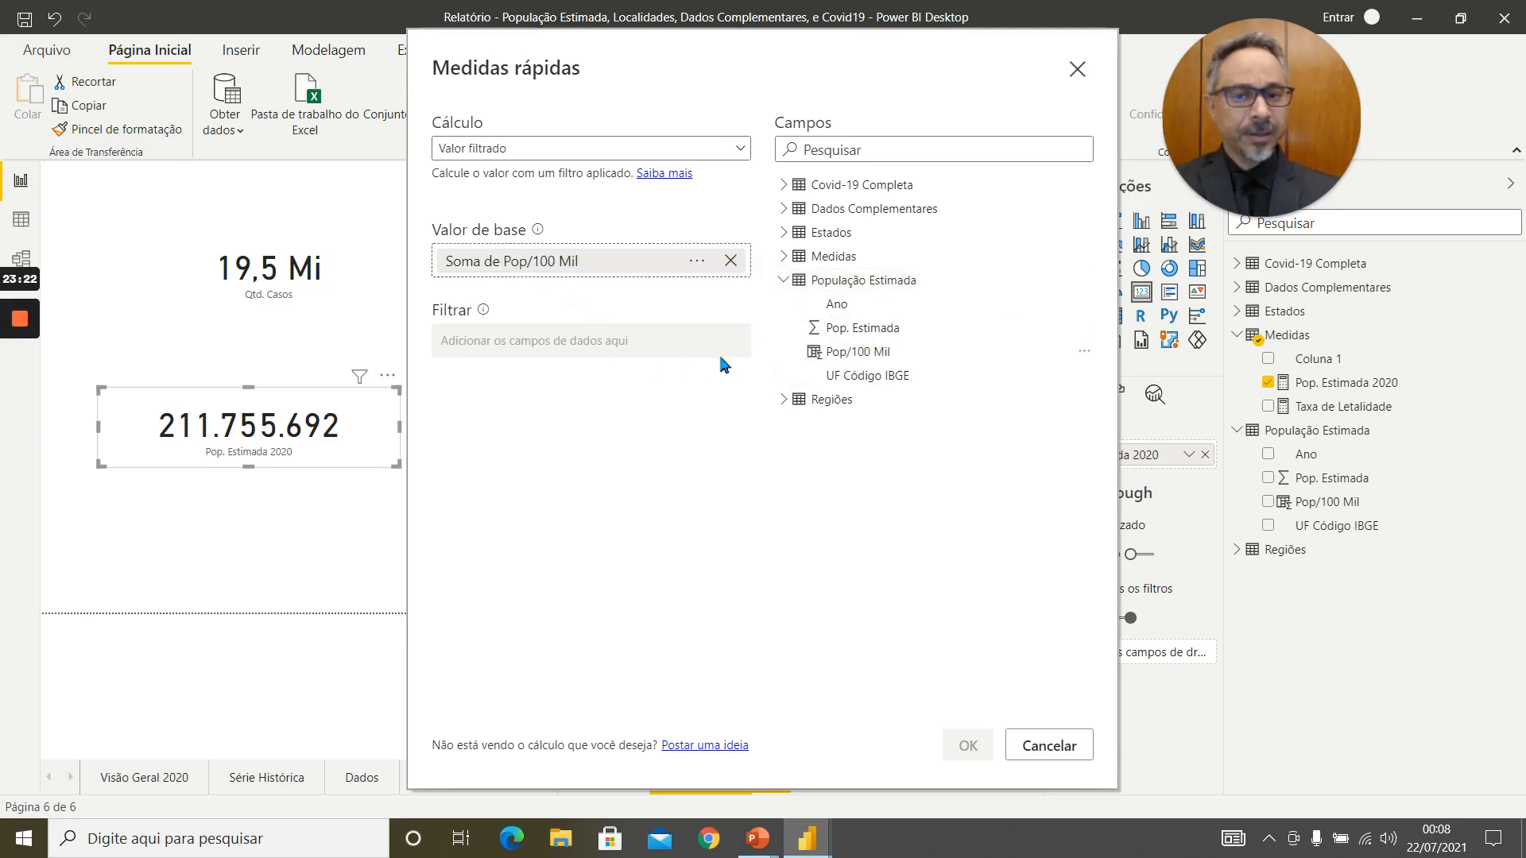
# Filter the quick measure by Ano with the value 2020 and create it
pyautogui.moveTo(834, 304); pyautogui.dragTo(579, 344)
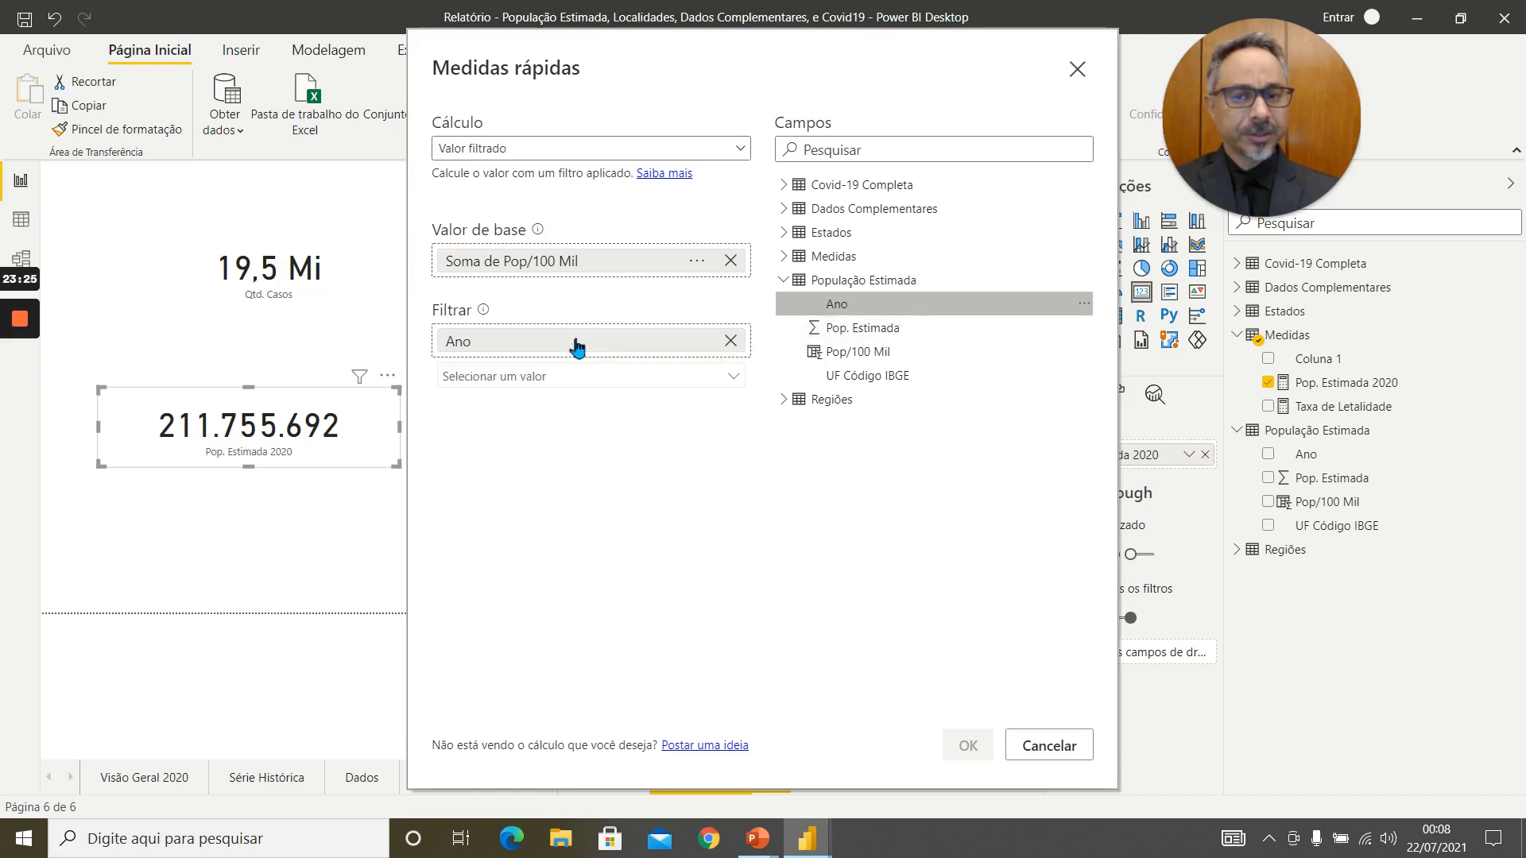
pyautogui.click(731, 376)
pyautogui.scroll(-3, 562, 521)
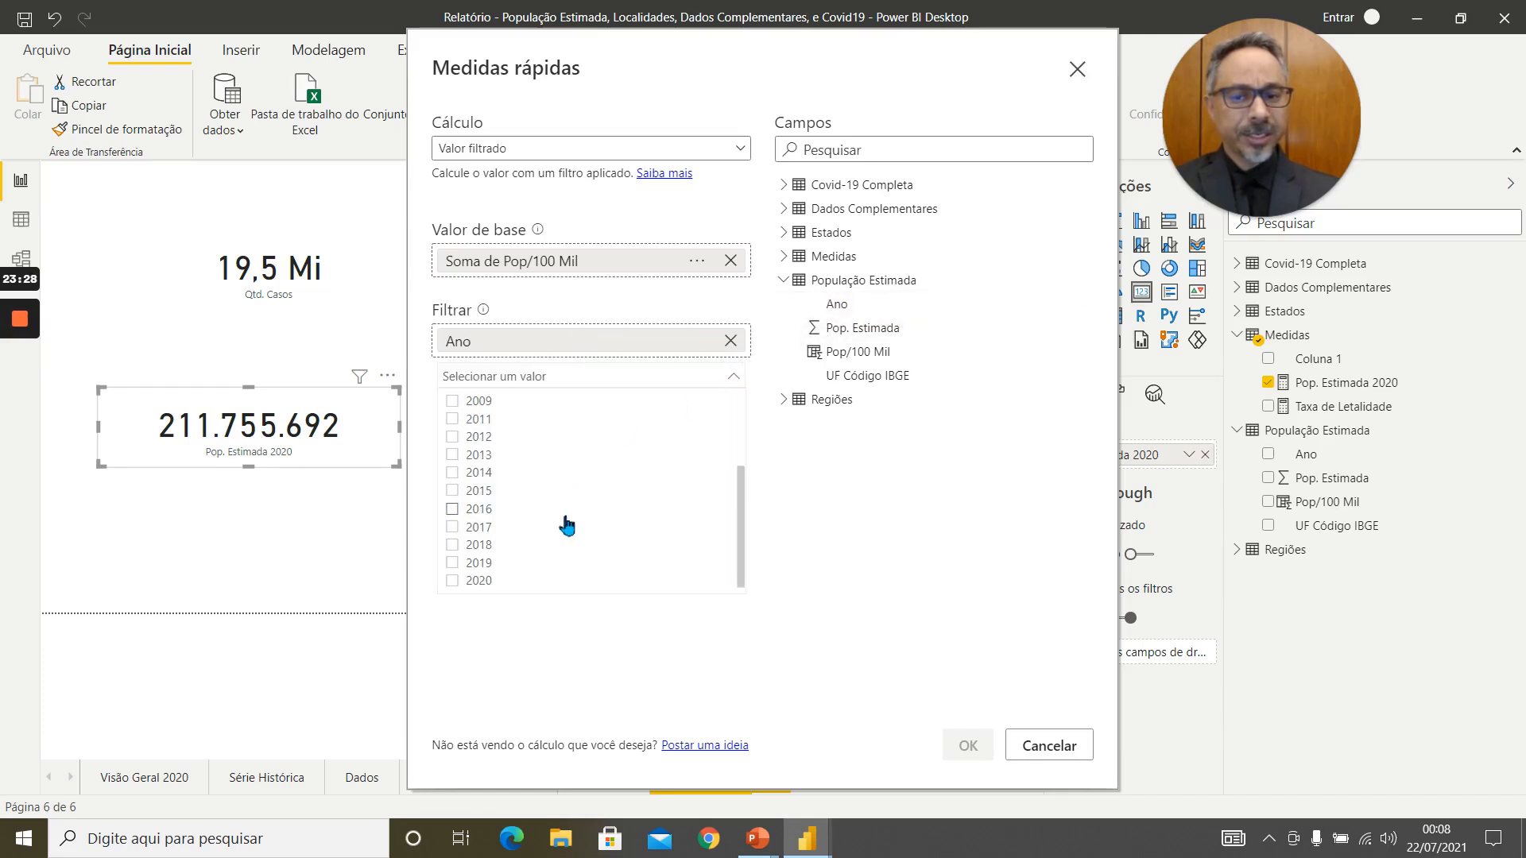
pyautogui.click(452, 581)
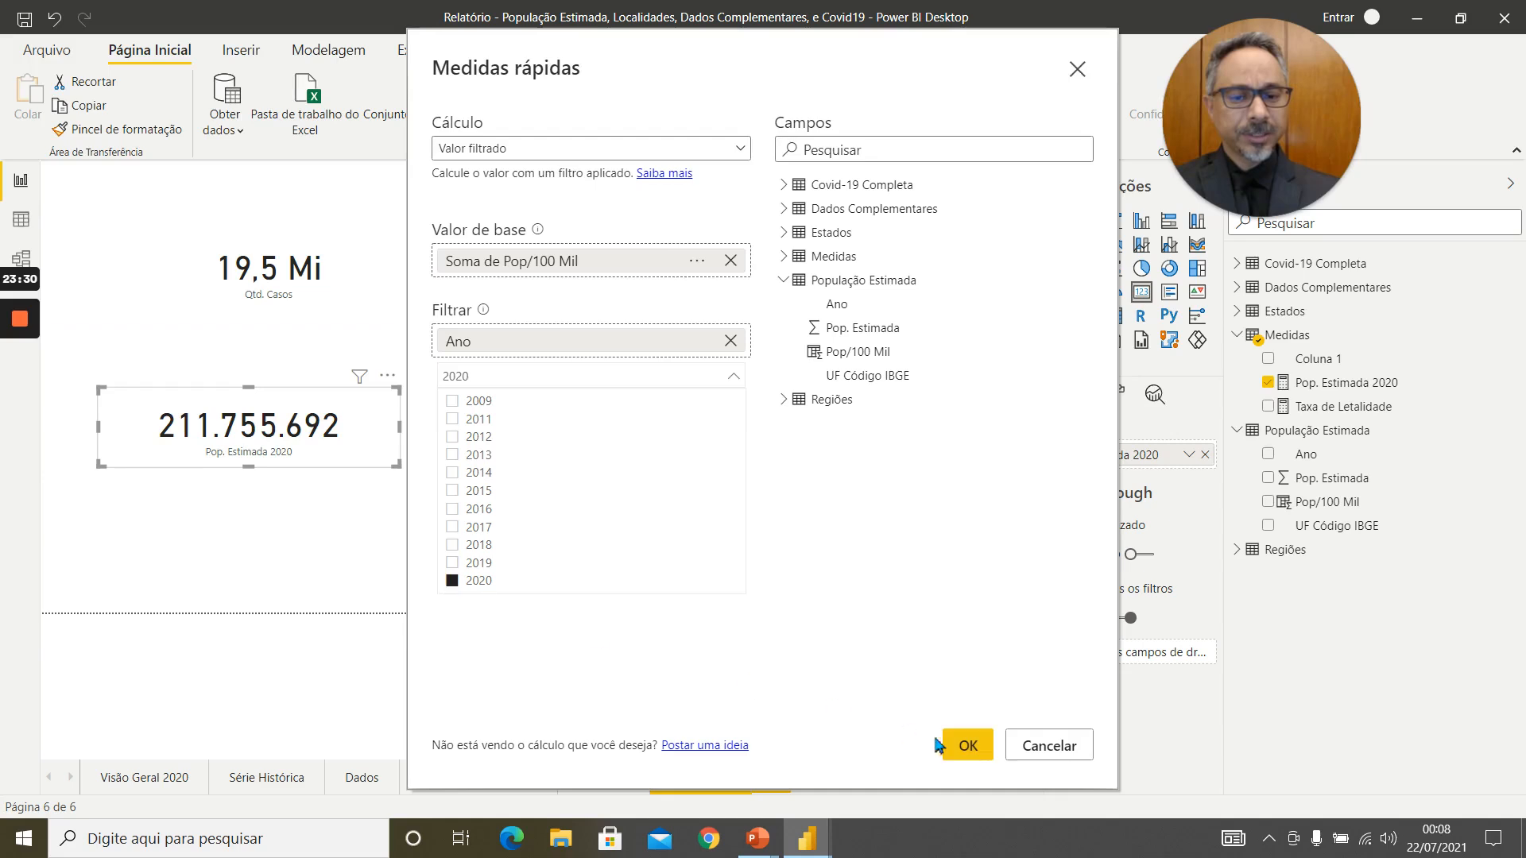
pyautogui.click(972, 745)
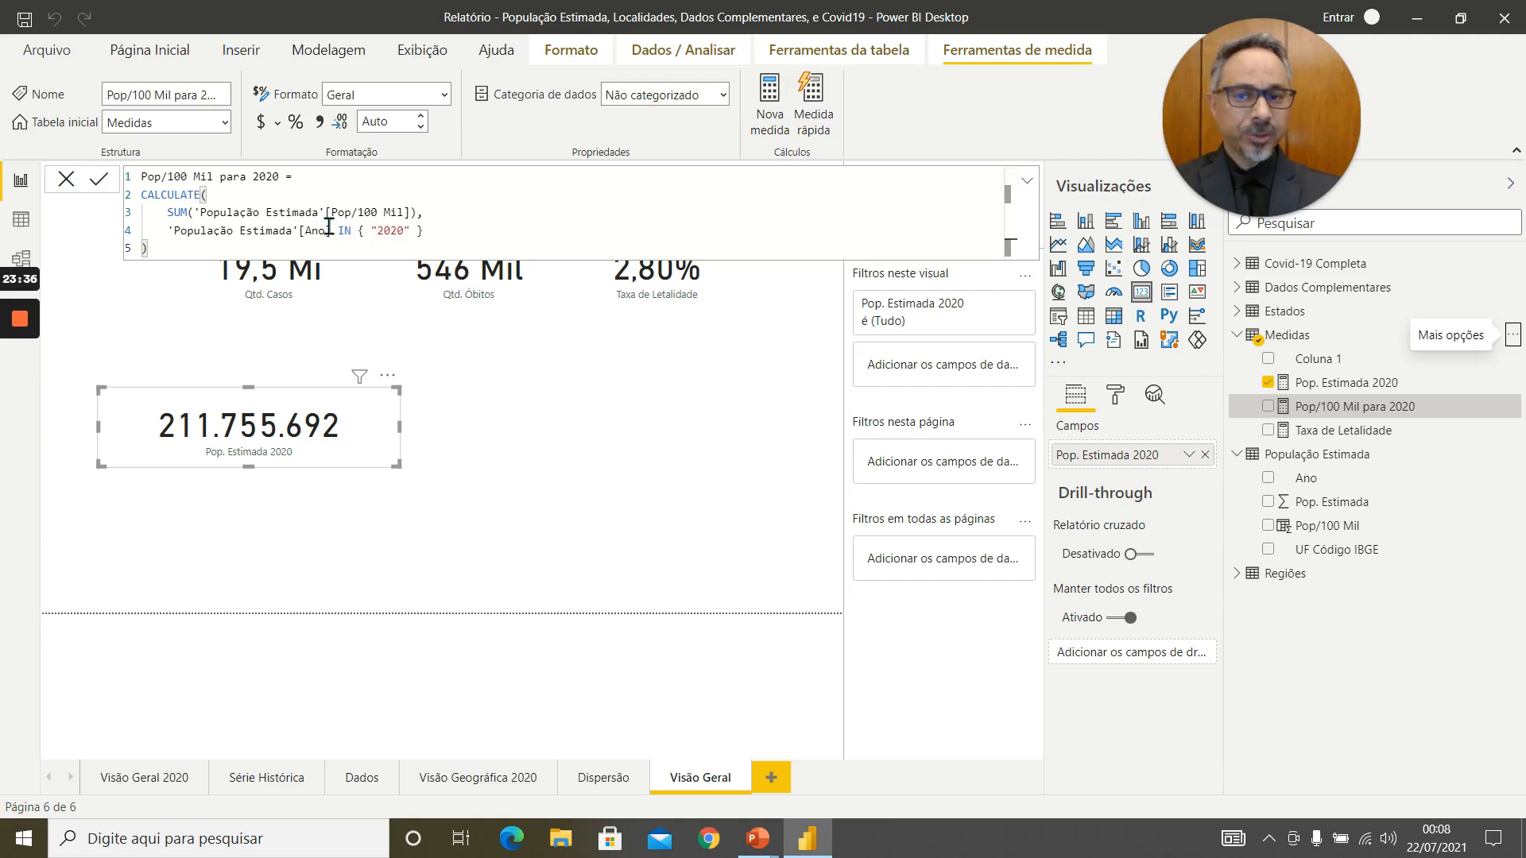
# Rename the new filtered measure in the Medidas table as Pop/100 Mil 2020 and close its formula
pyautogui.moveTo(426, 212); pyautogui.dragTo(176, 214)
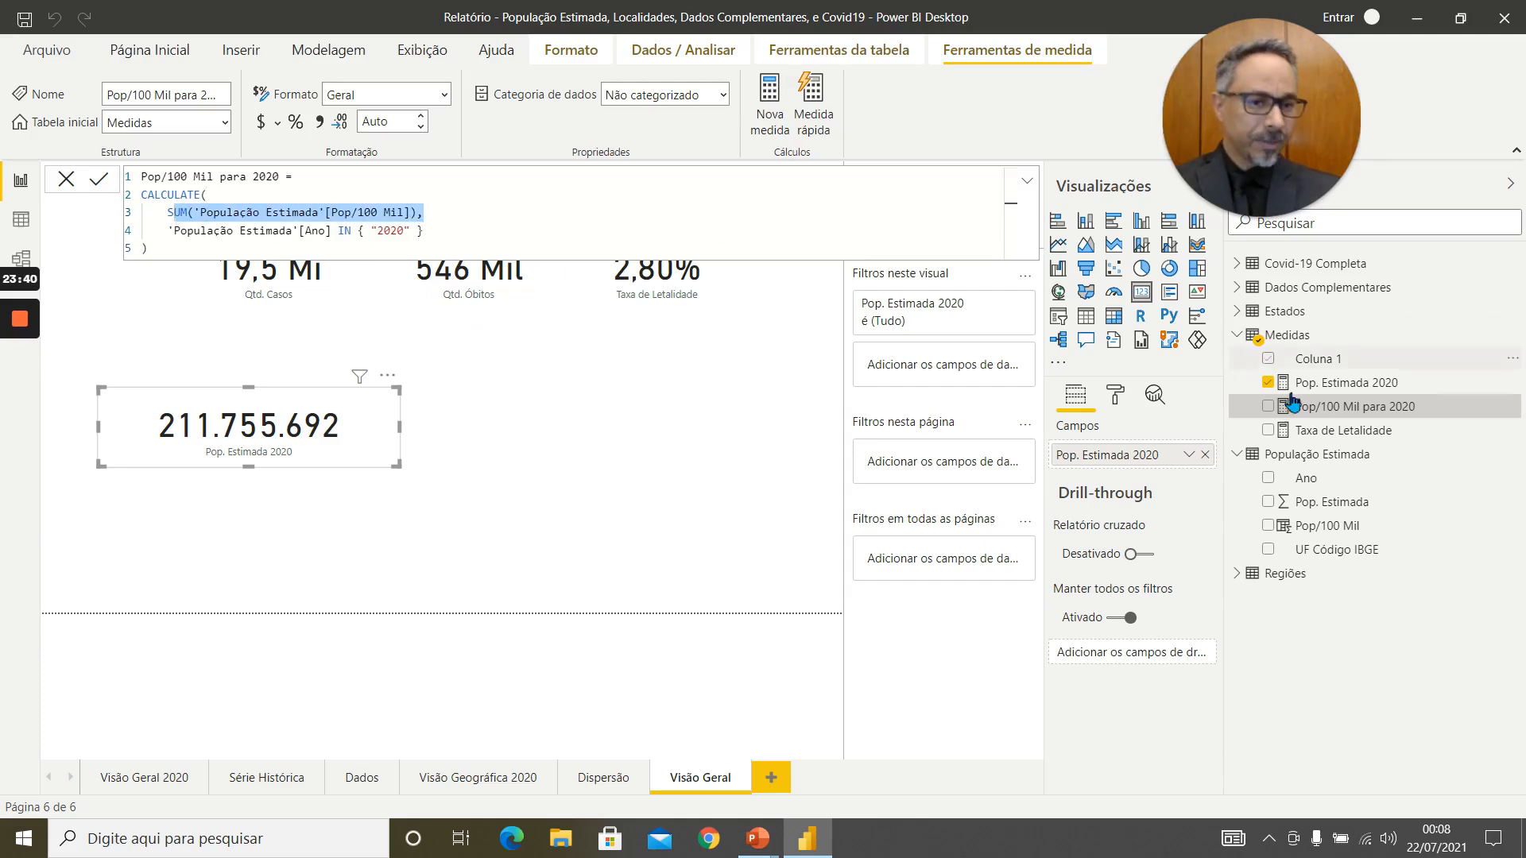
pyautogui.doubleClick(1381, 407)
pyautogui.doubleClick(1381, 407)
pyautogui.press('Escape')
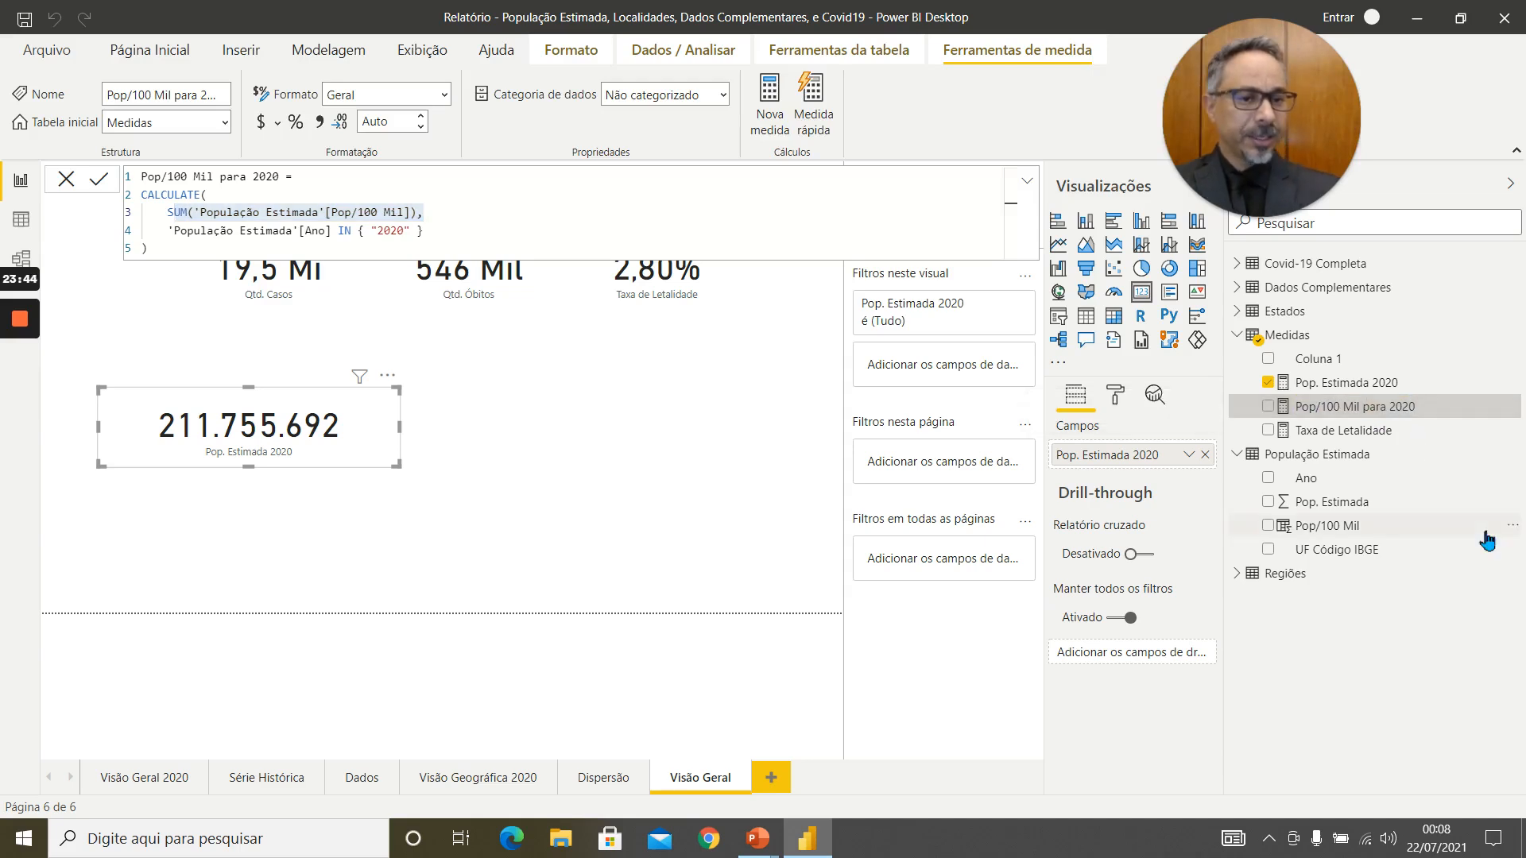
pyautogui.doubleClick(1365, 408)
pyautogui.click(1376, 406)
pyautogui.doubleClick(1392, 409)
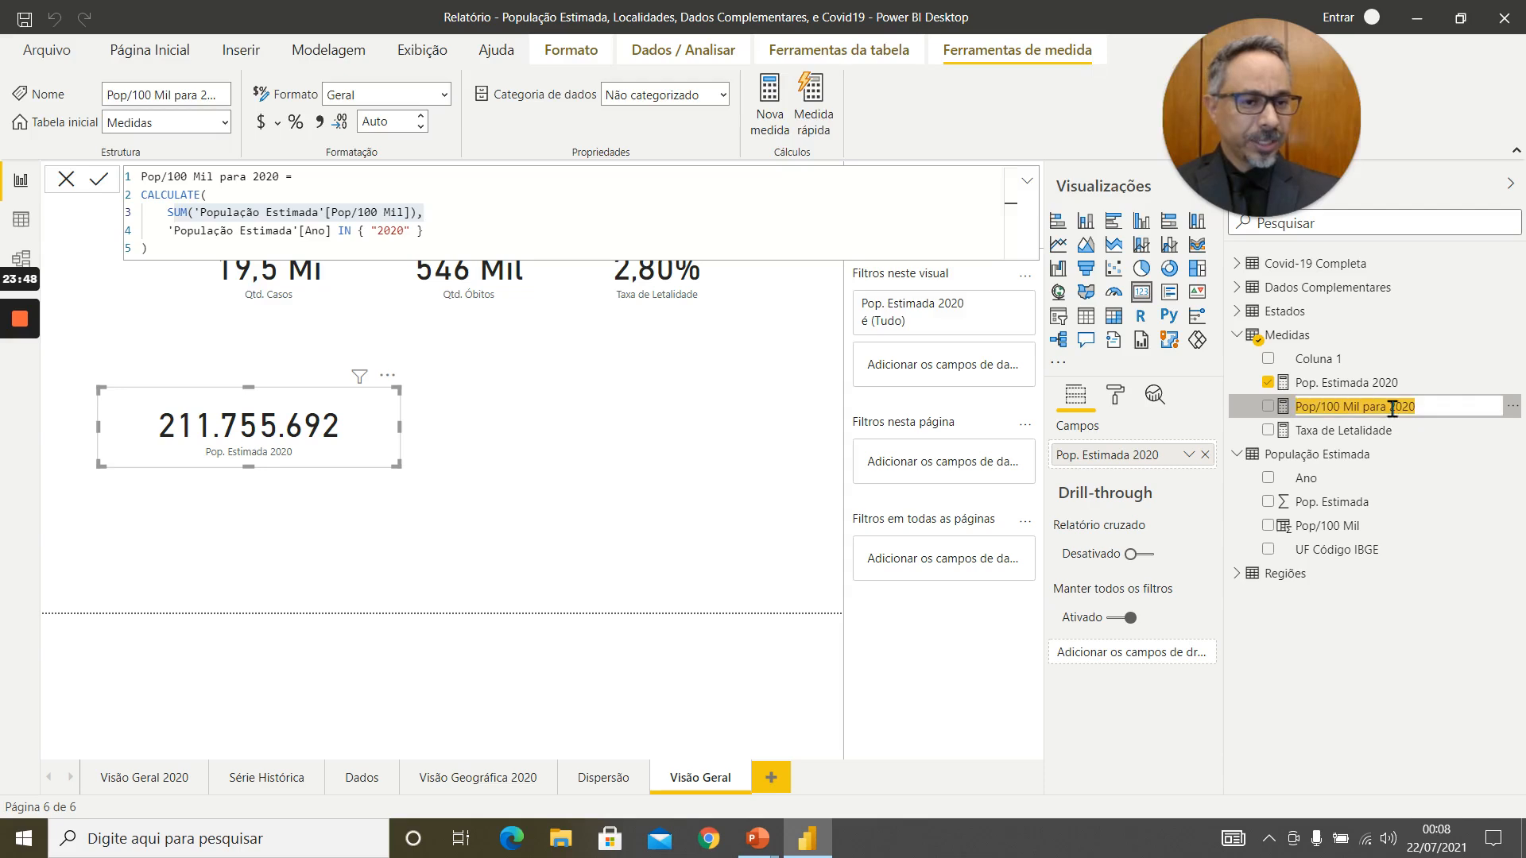
pyautogui.click(1394, 407)
pyautogui.press('BackSpace')
pyautogui.press('BackSpace')
pyautogui.press('BackSpace')
pyautogui.press('BackSpace')
pyautogui.press('BackSpace')
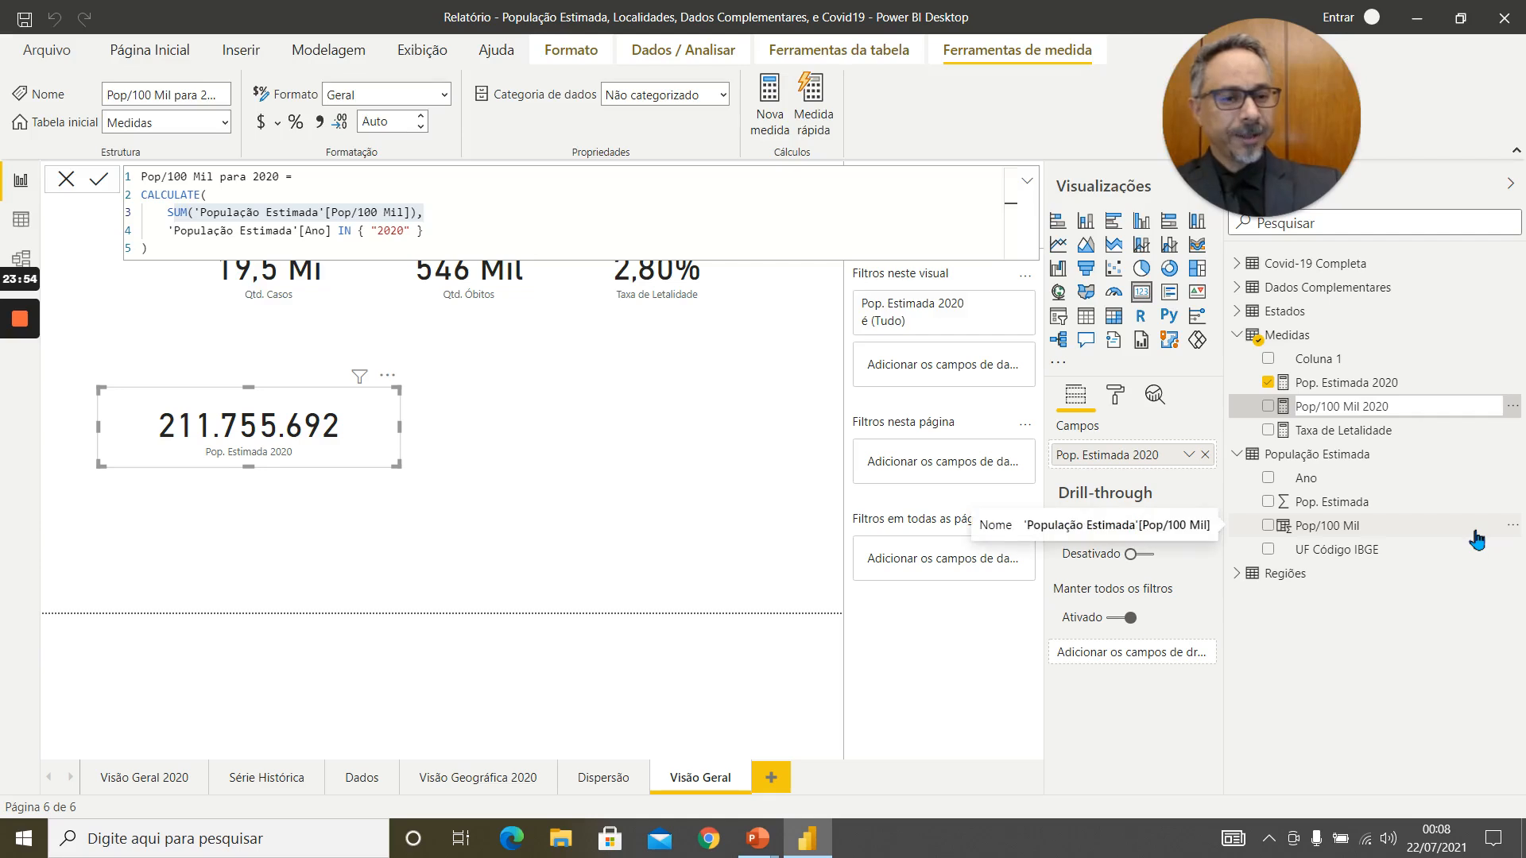
pyautogui.press('Return')
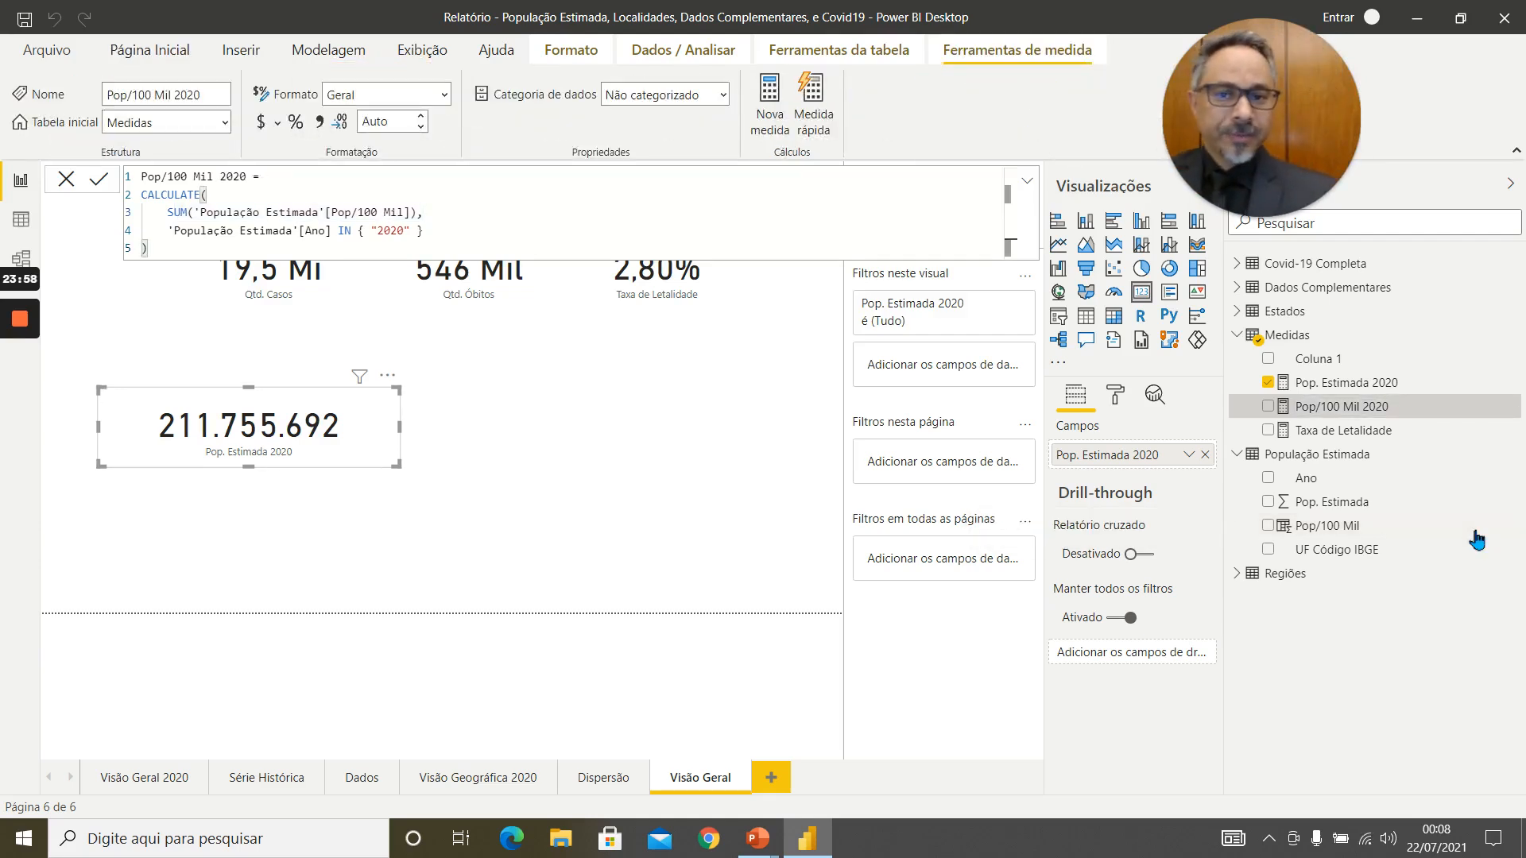
pyautogui.click(66, 178)
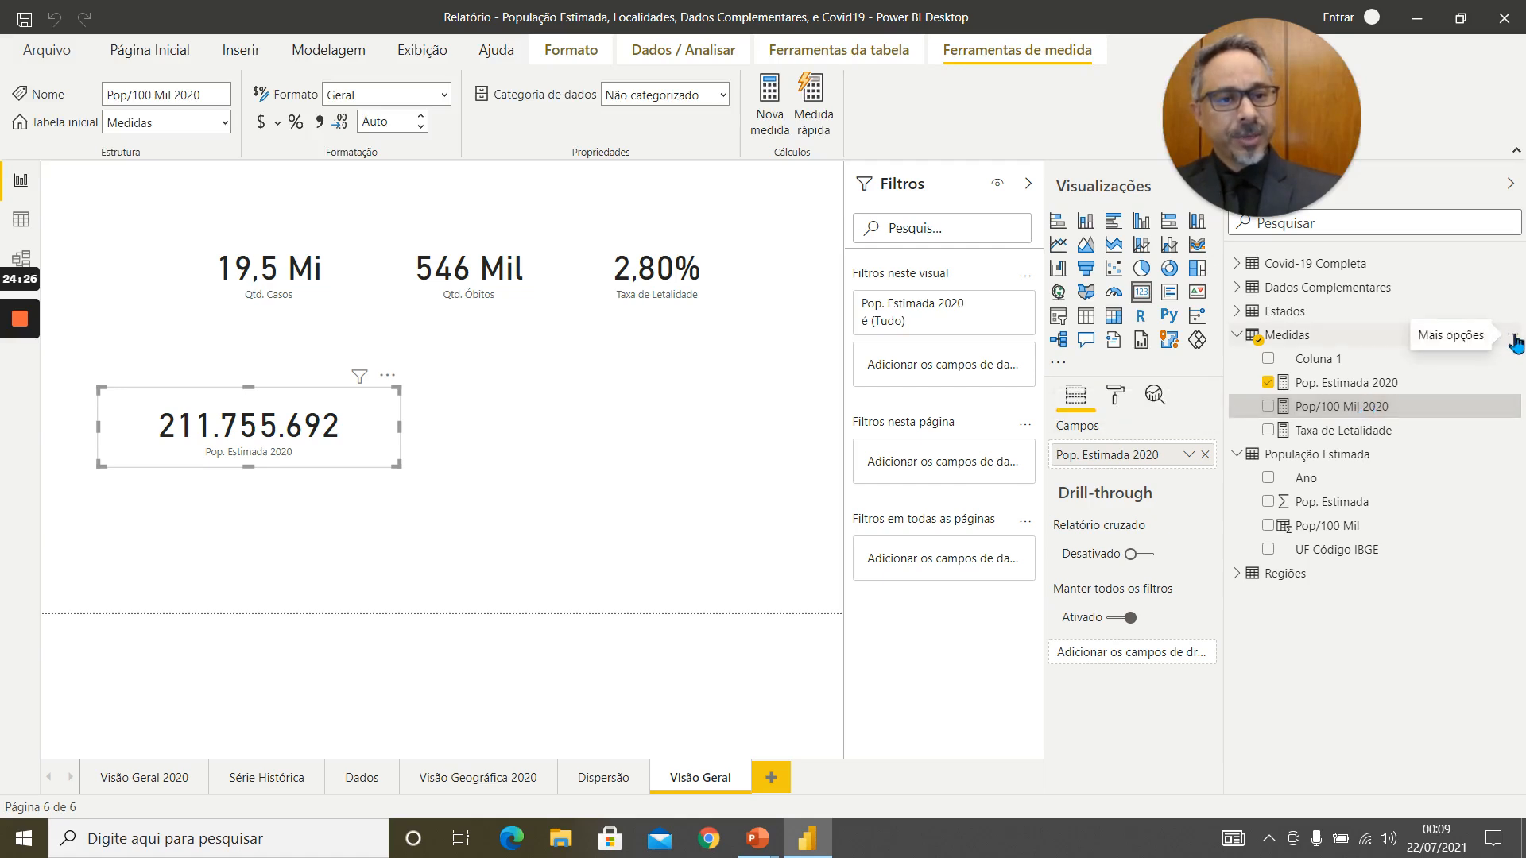
# Start another quick measure in the Medidas table using the Divisão calculation
pyautogui.click(1513, 337)
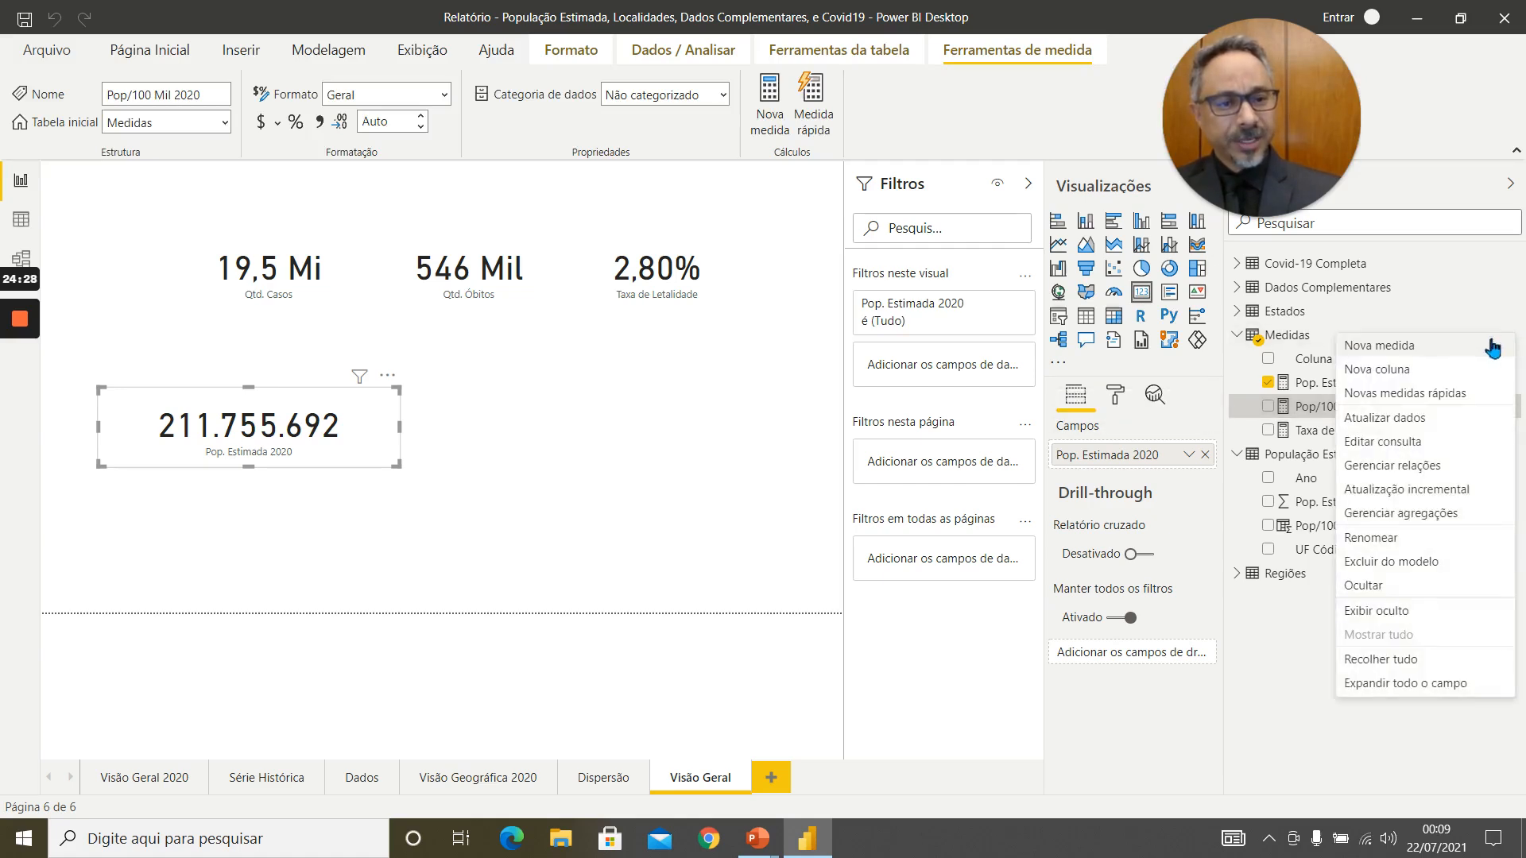
pyautogui.click(1421, 393)
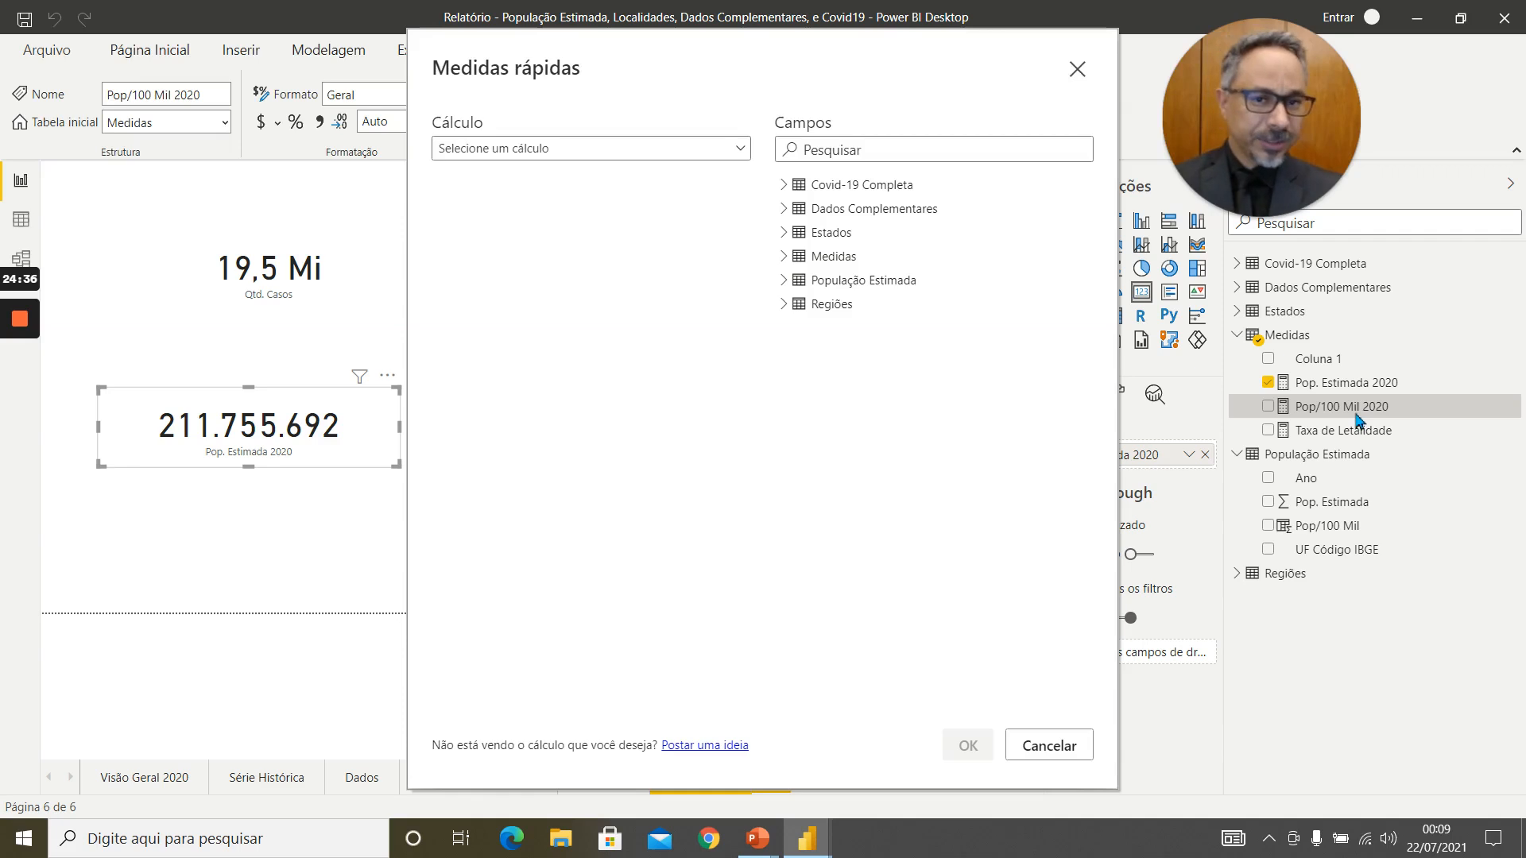
pyautogui.click(575, 150)
pyautogui.scroll(-5, 579, 377)
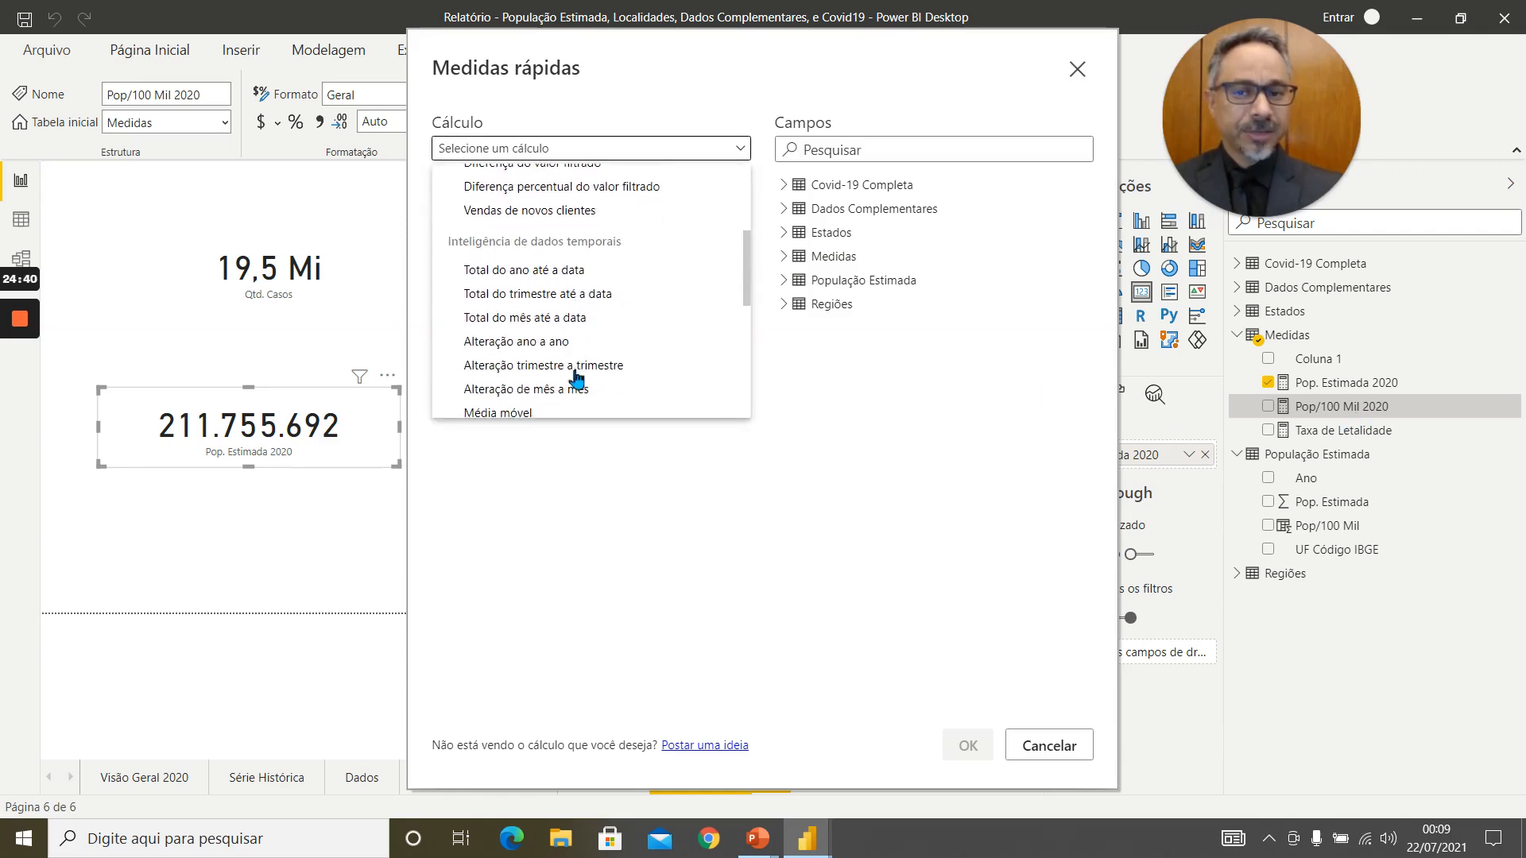
pyautogui.scroll(-5, 577, 377)
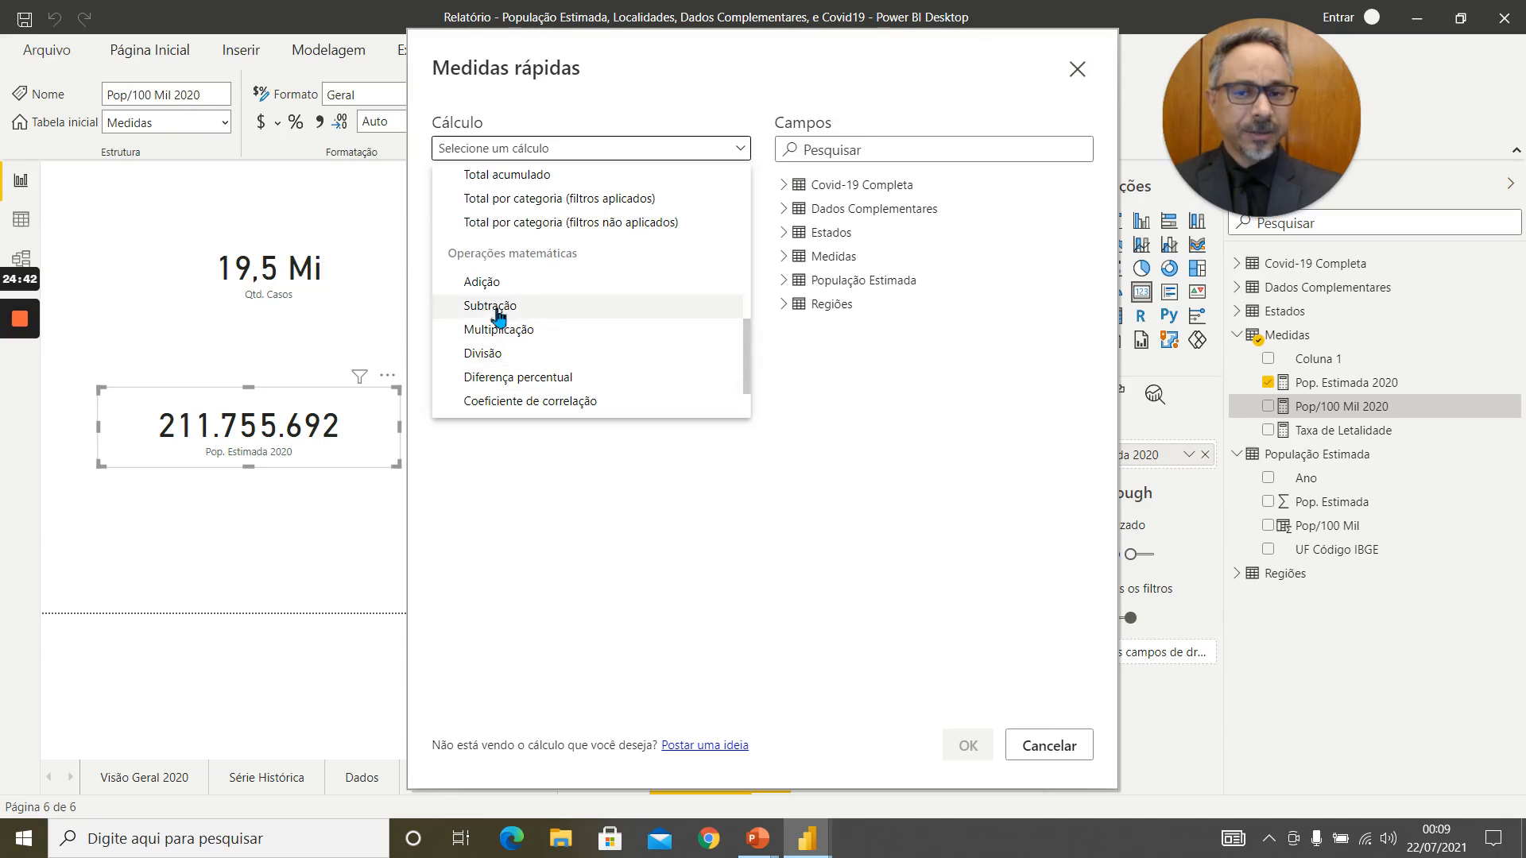
pyautogui.click(487, 354)
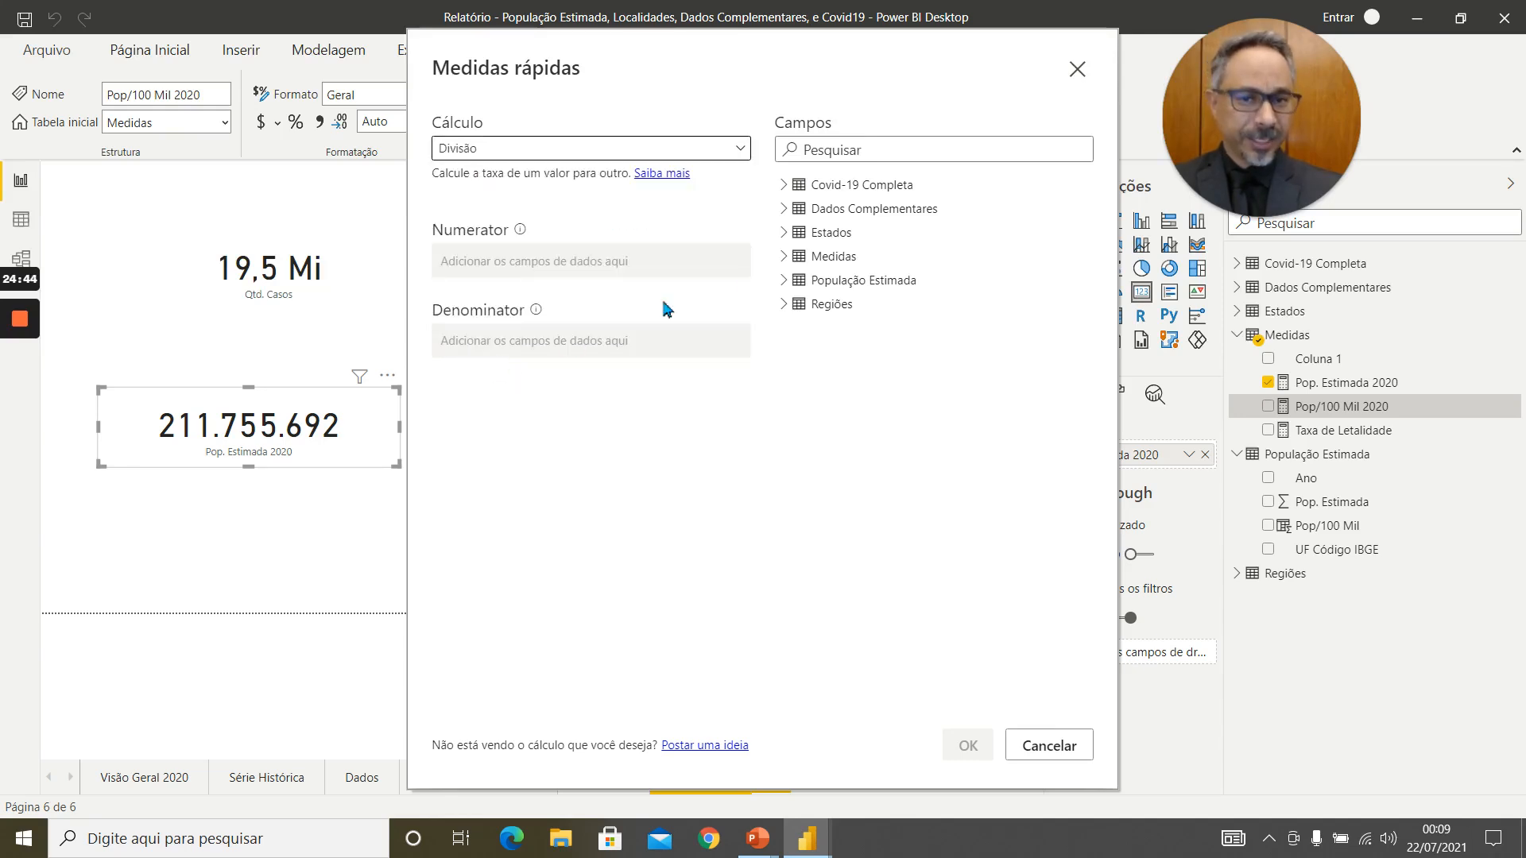
# Set the sum of Qtd. Casos as numerator and Pop/100 Mil 2020 as denominator, and create the measure
pyautogui.click(784, 186)
pyautogui.moveTo(845, 231); pyautogui.dragTo(555, 261)
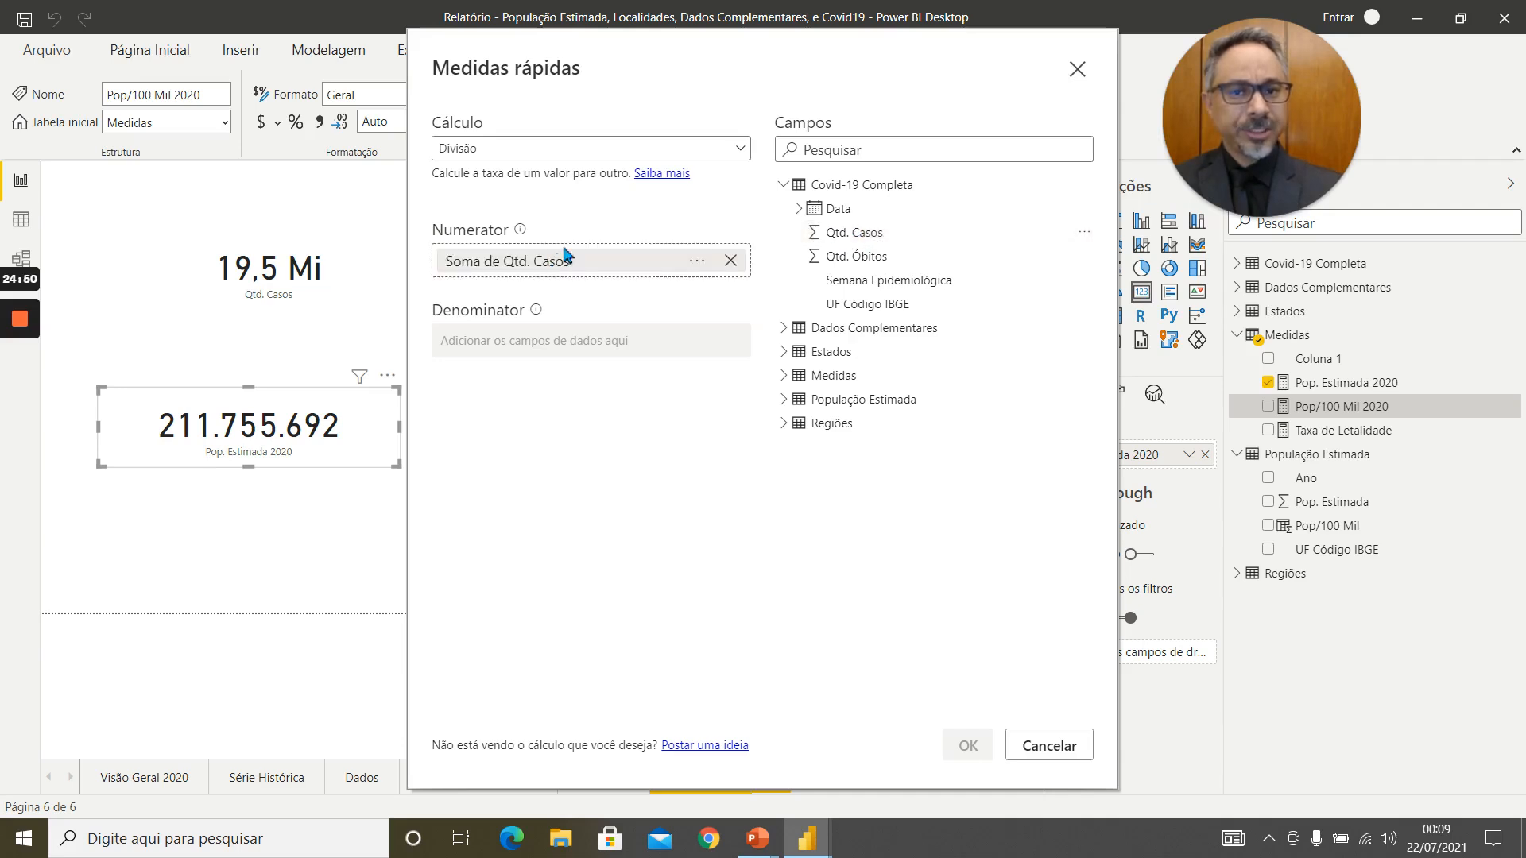
pyautogui.click(785, 376)
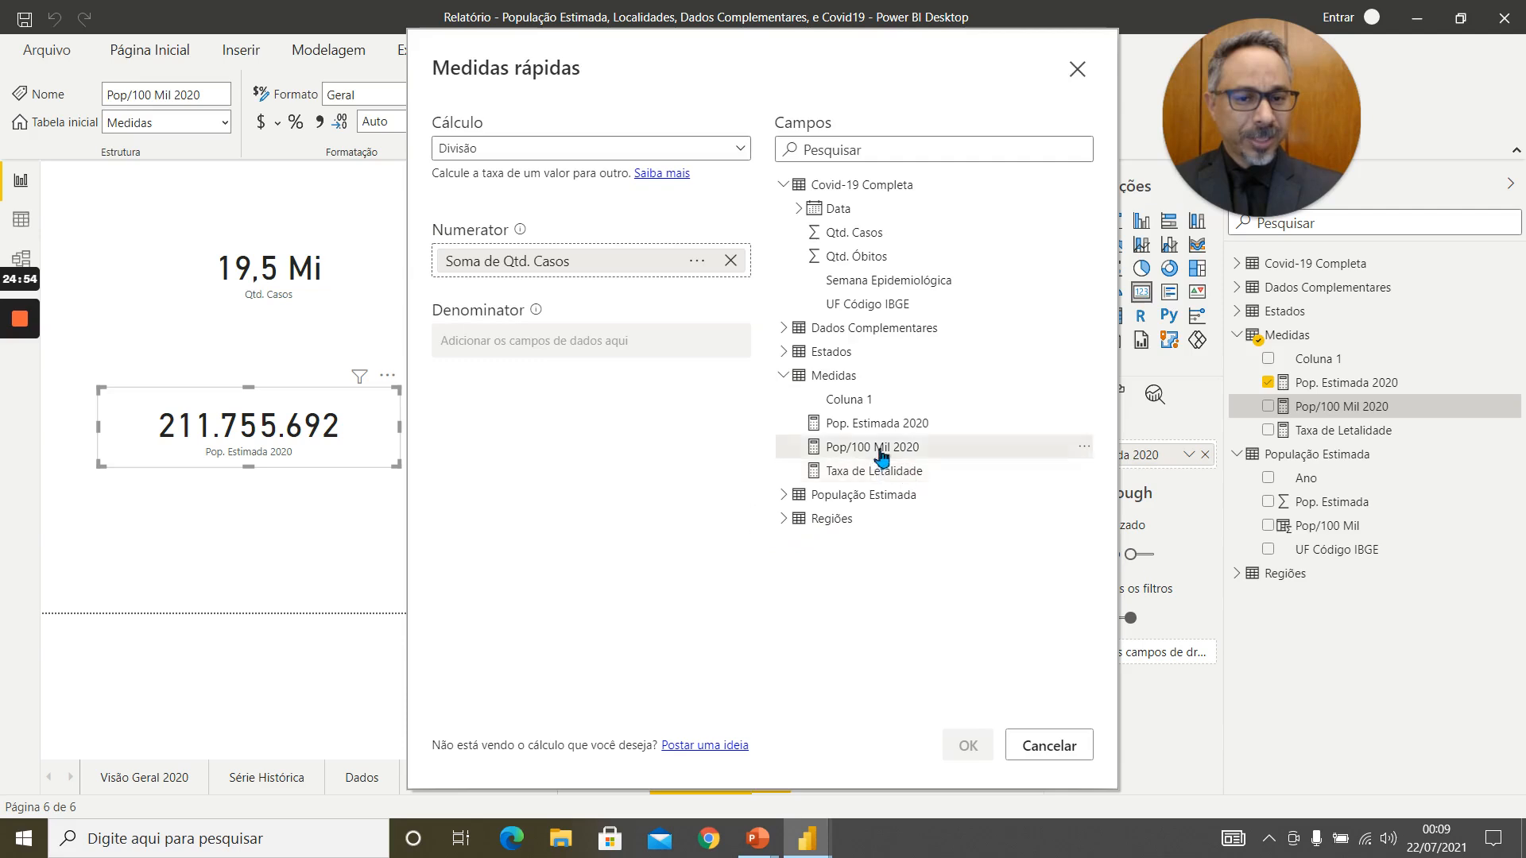
pyautogui.moveTo(884, 450); pyautogui.dragTo(612, 344)
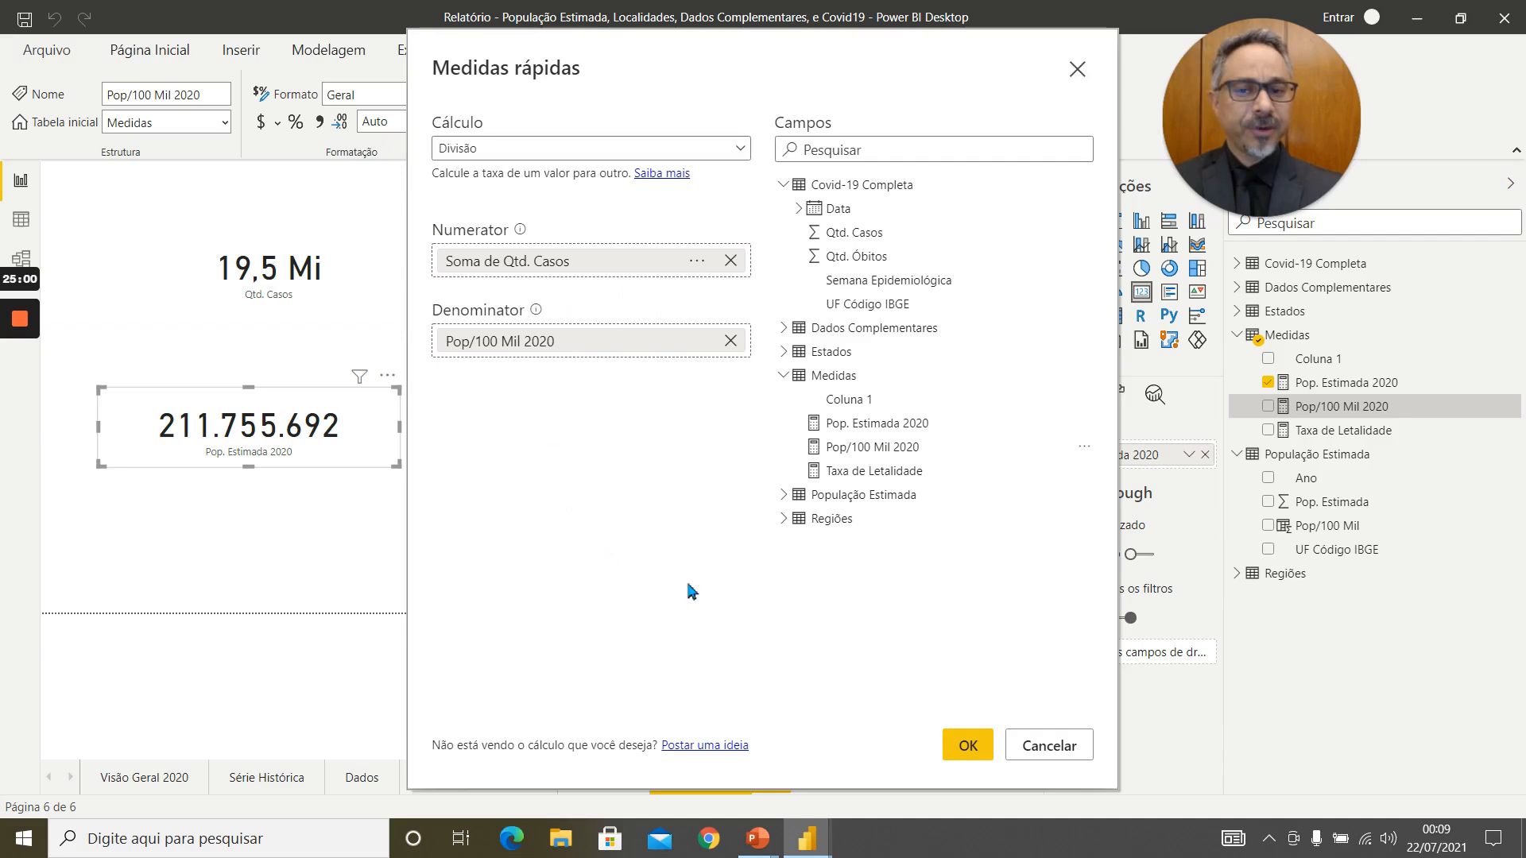
pyautogui.click(980, 751)
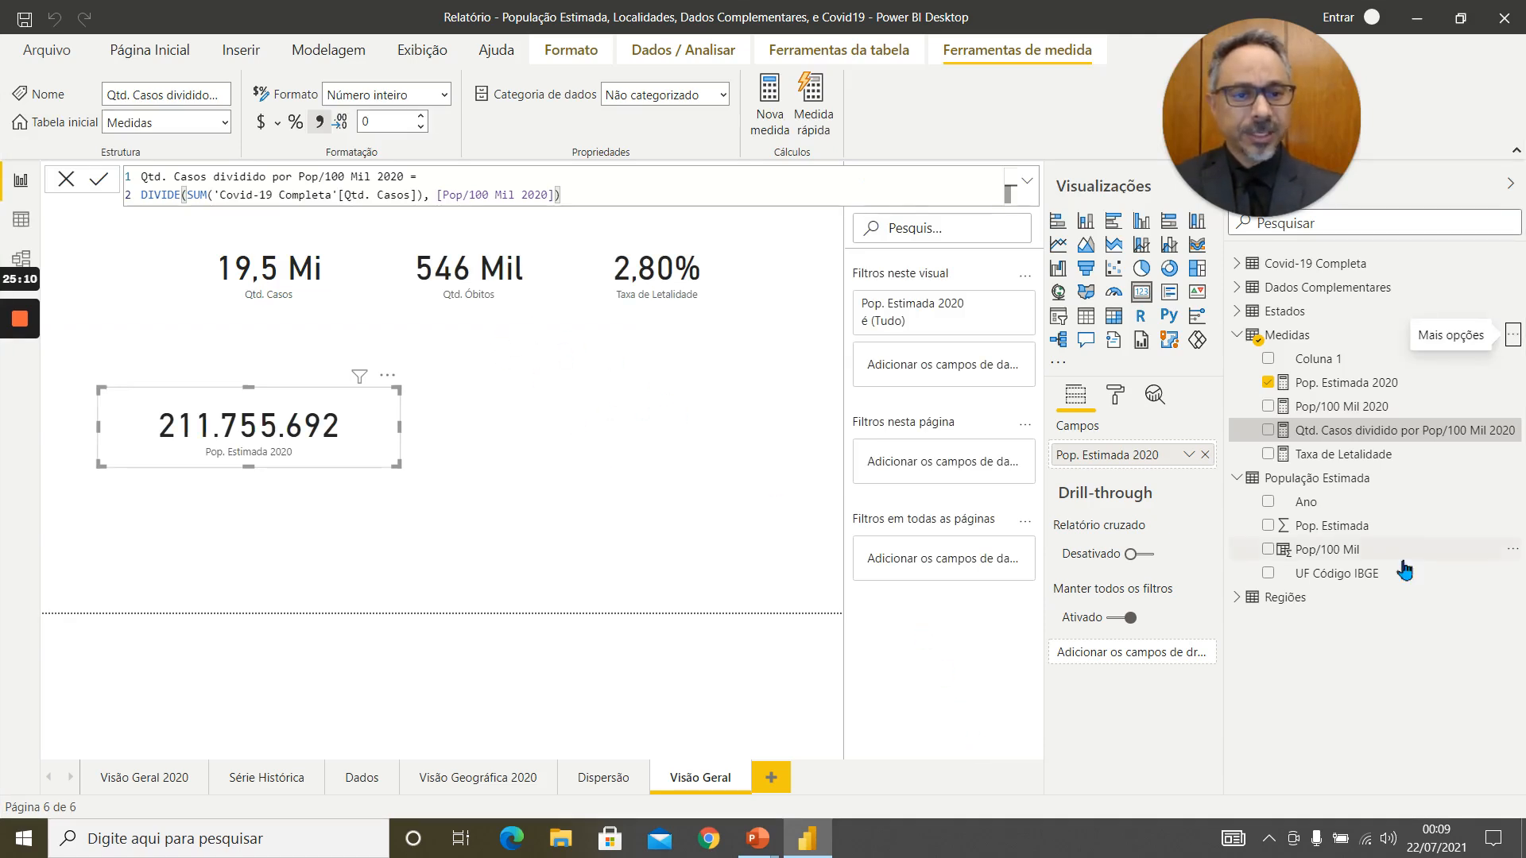
# Rename the new division measure in the Medidas table as Qtd. Casos/100 Mil
pyautogui.doubleClick(1427, 432)
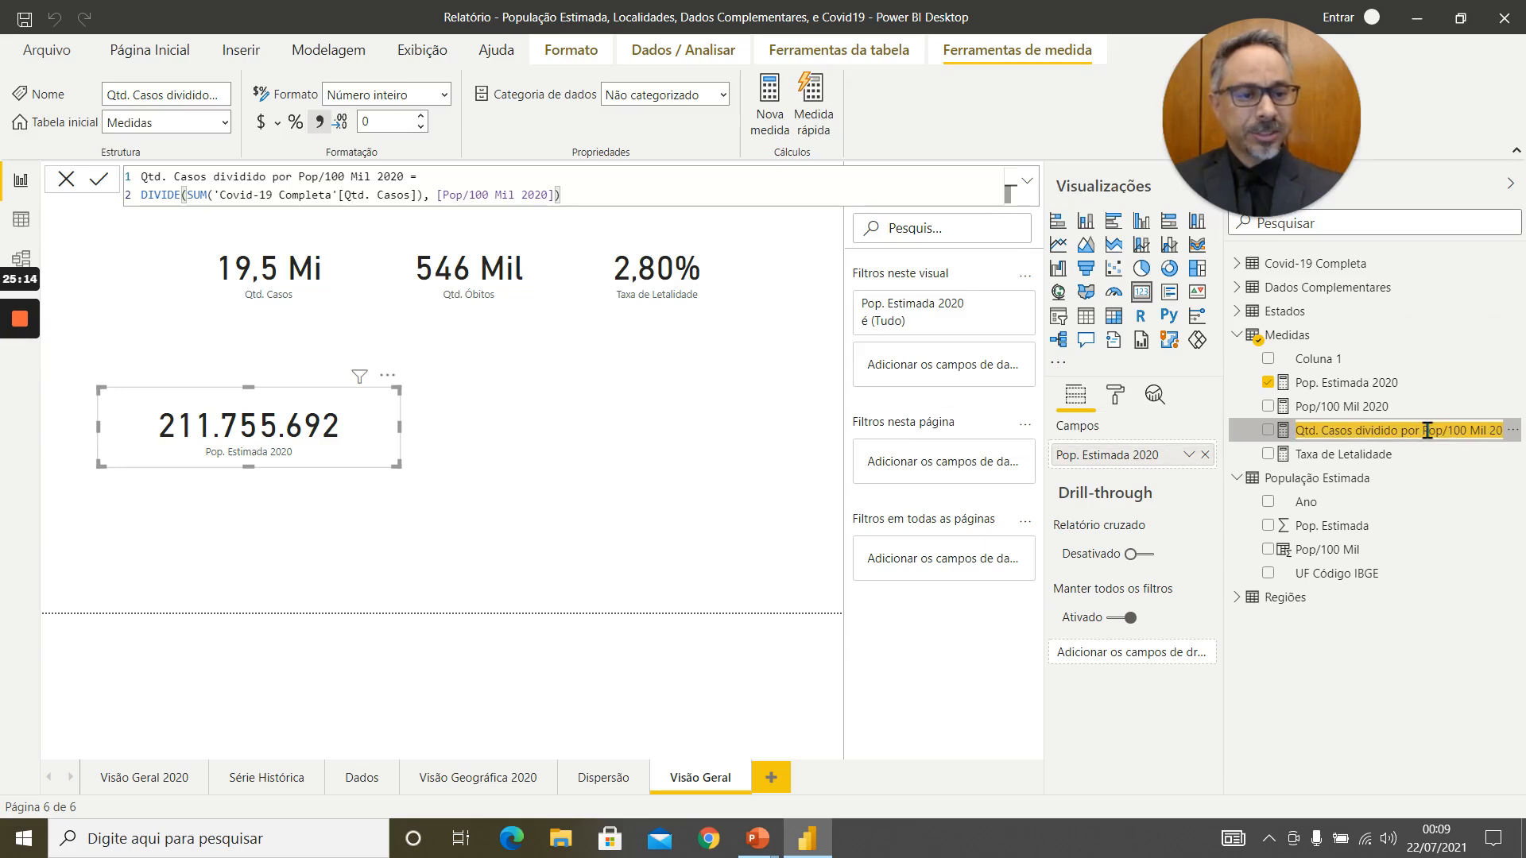
pyautogui.click(1355, 430)
pyautogui.moveTo(1355, 430); pyautogui.dragTo(1443, 435)
pyautogui.press('BackSpace')
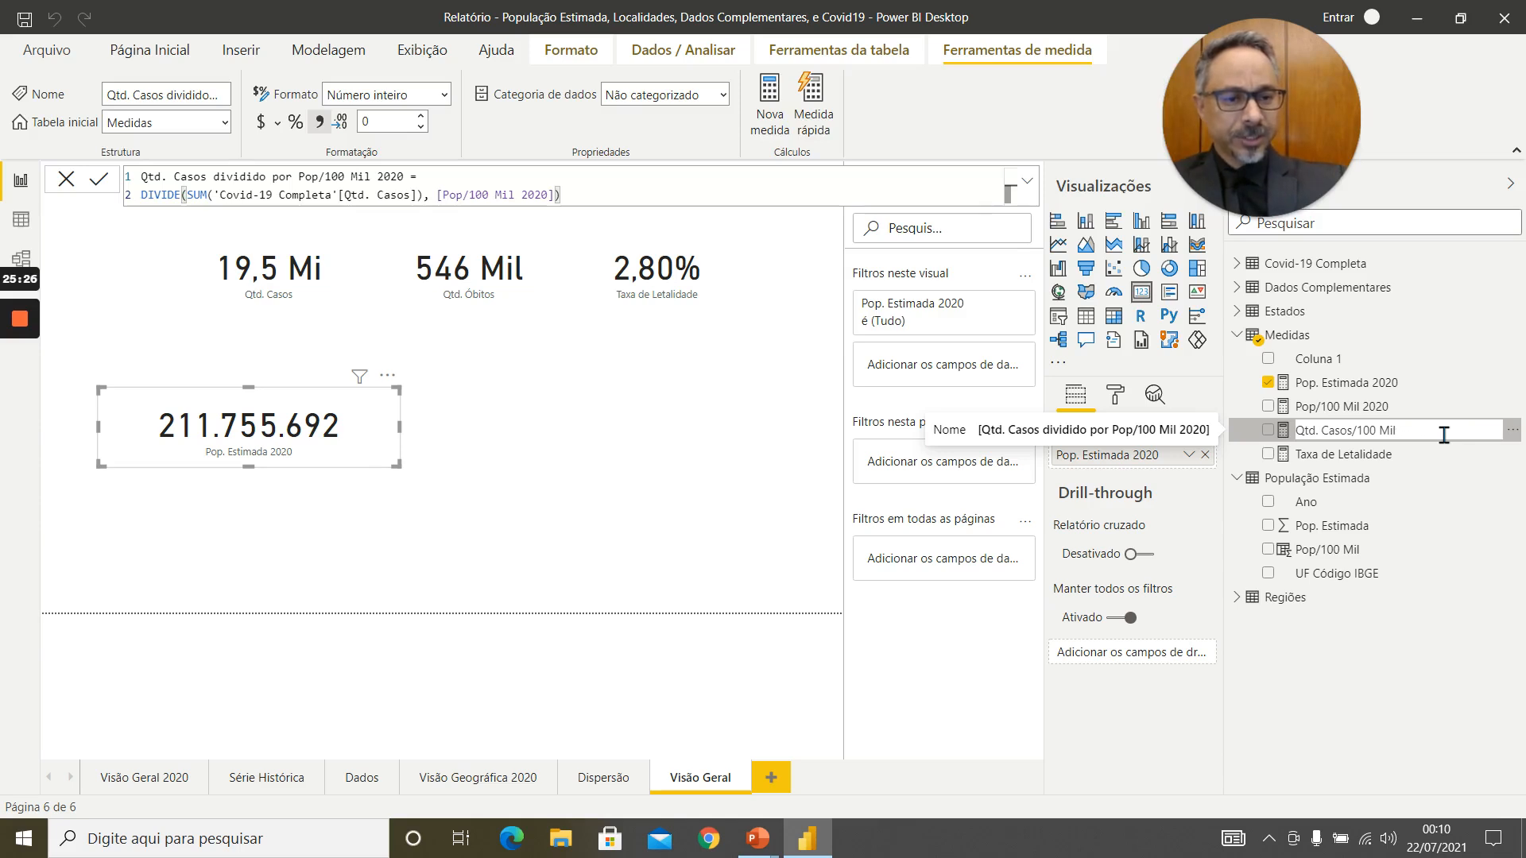
pyautogui.press('Return')
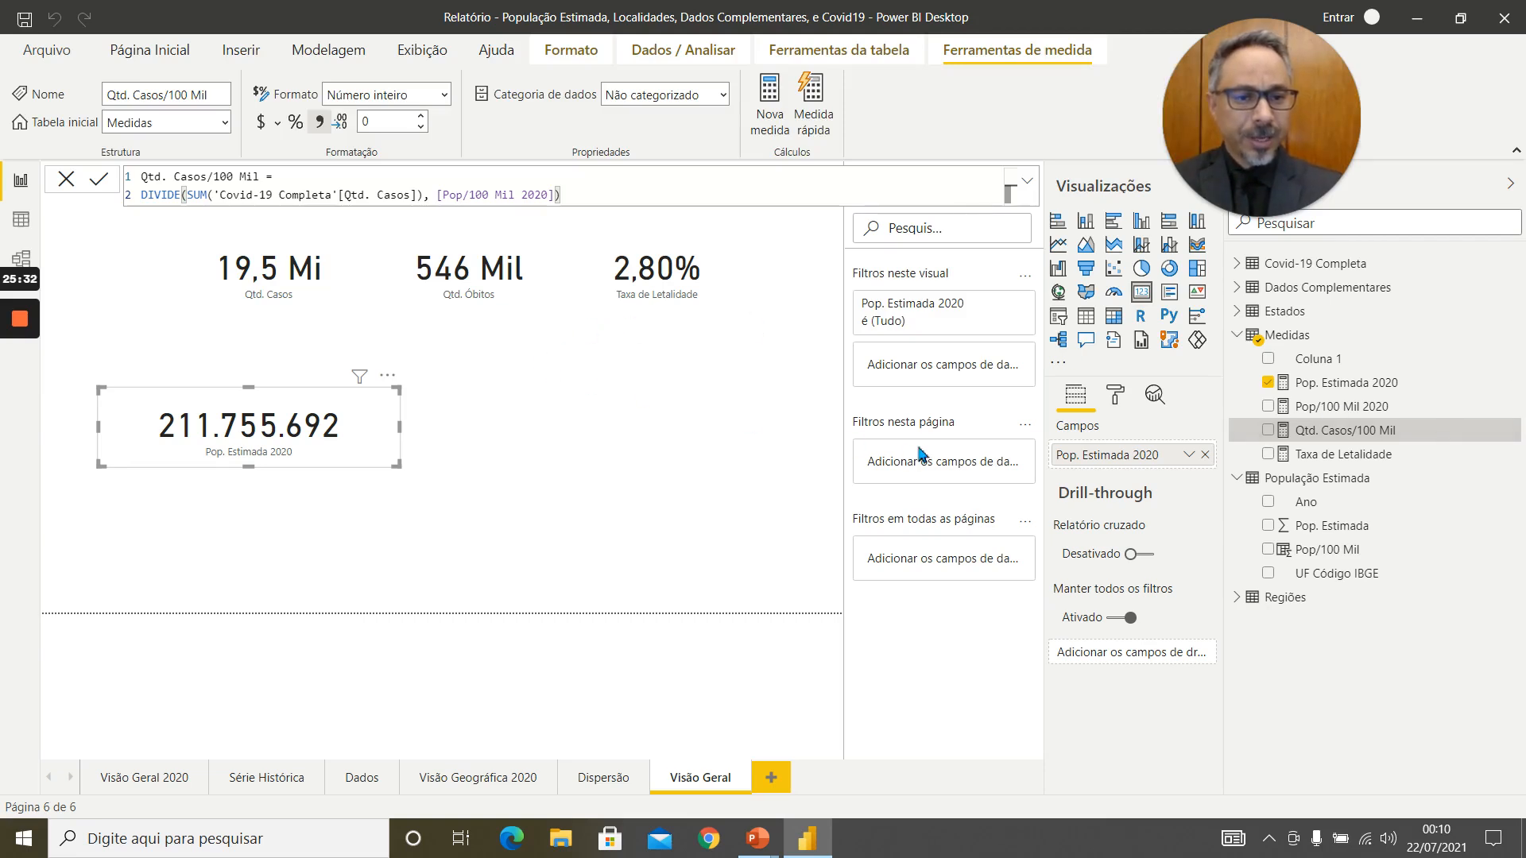
# Move the Pop. Estimada 2020 card up below the Qtd. Casos card and replace its field with Qtd. Casos/100 Mil
pyautogui.moveTo(322, 449); pyautogui.dragTo(371, 365)
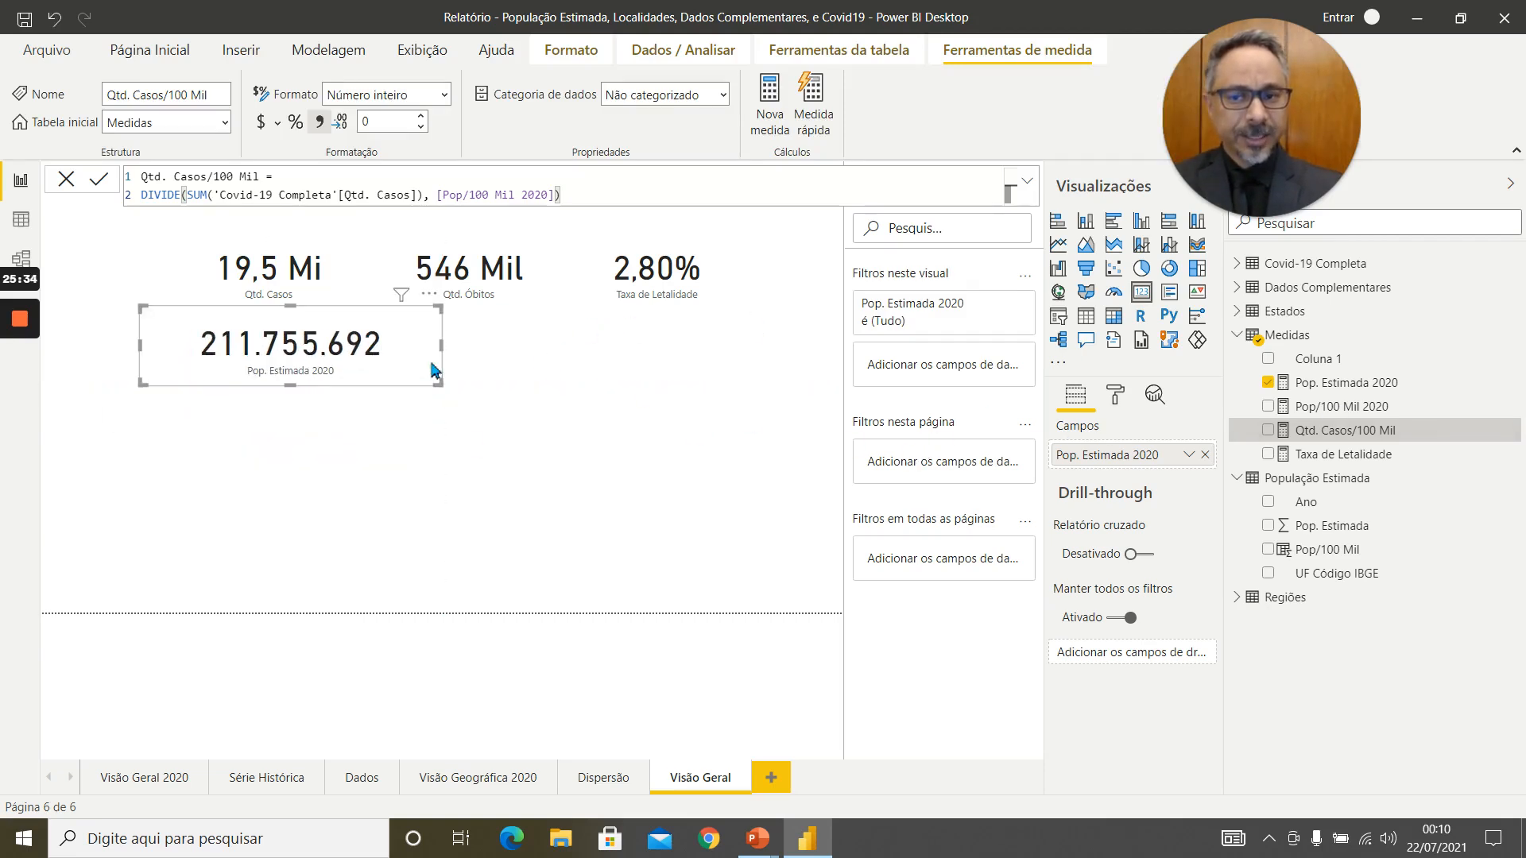
pyautogui.click(1205, 455)
pyautogui.moveTo(1321, 436); pyautogui.dragTo(1147, 454)
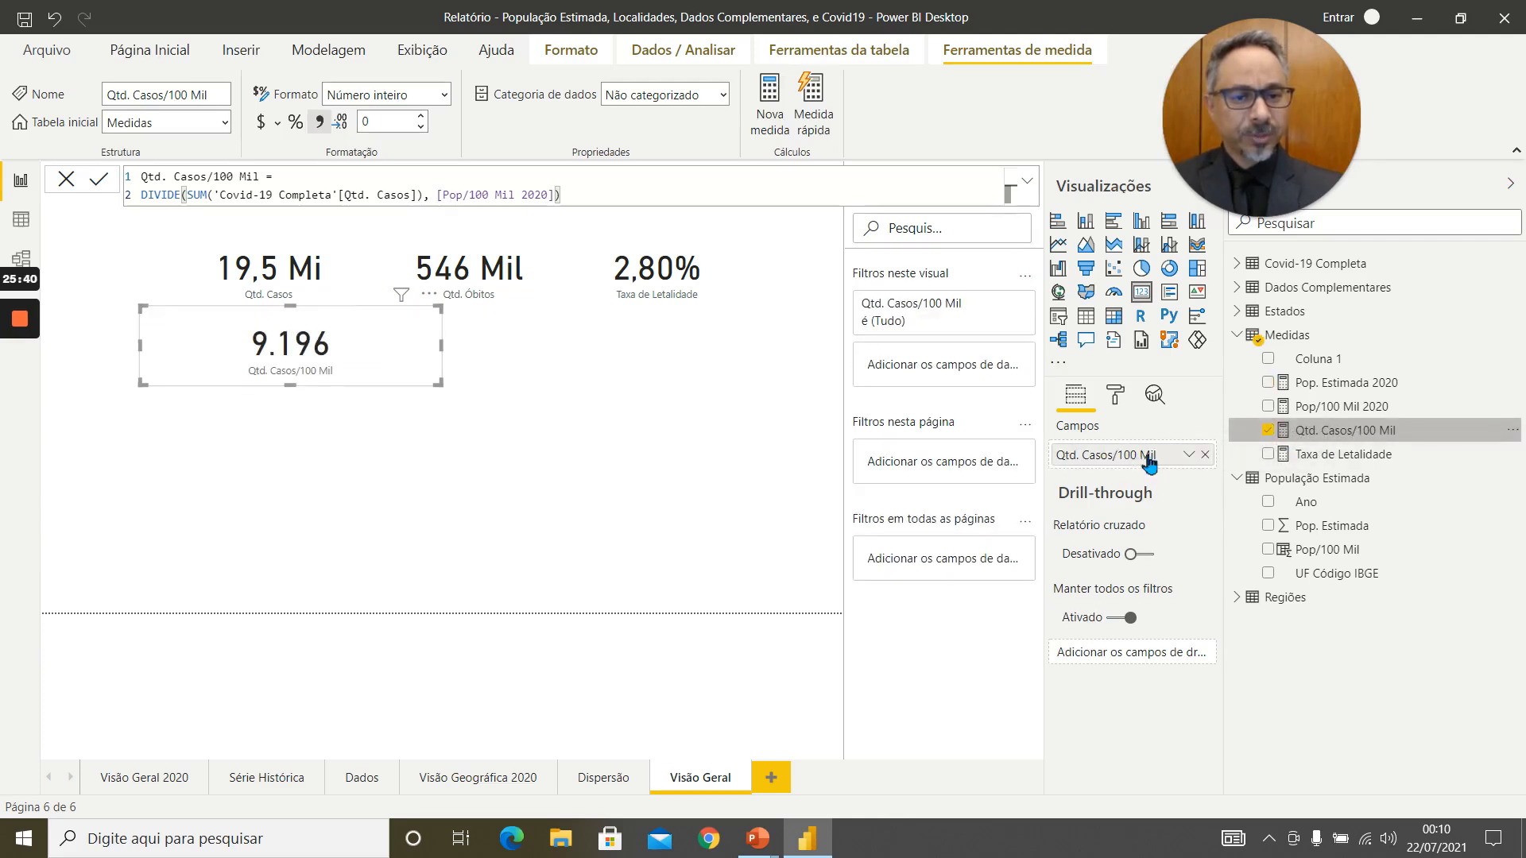
# Align the Qtd. Casos/100 Mil card under the Qtd. Casos card and make it slightly narrower
pyautogui.moveTo(411, 363); pyautogui.dragTo(383, 350)
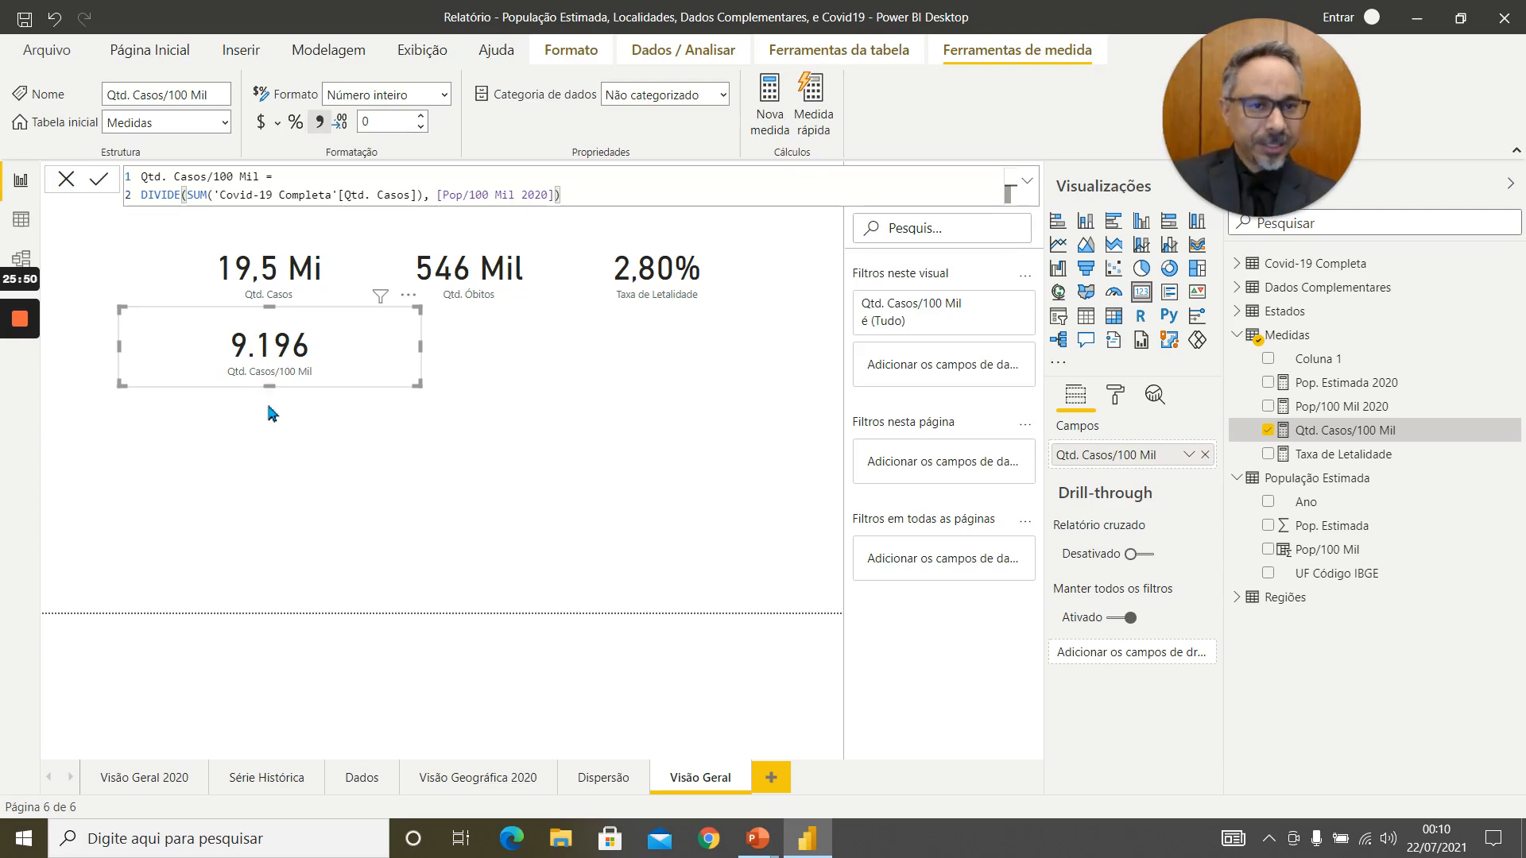
pyautogui.click(321, 458)
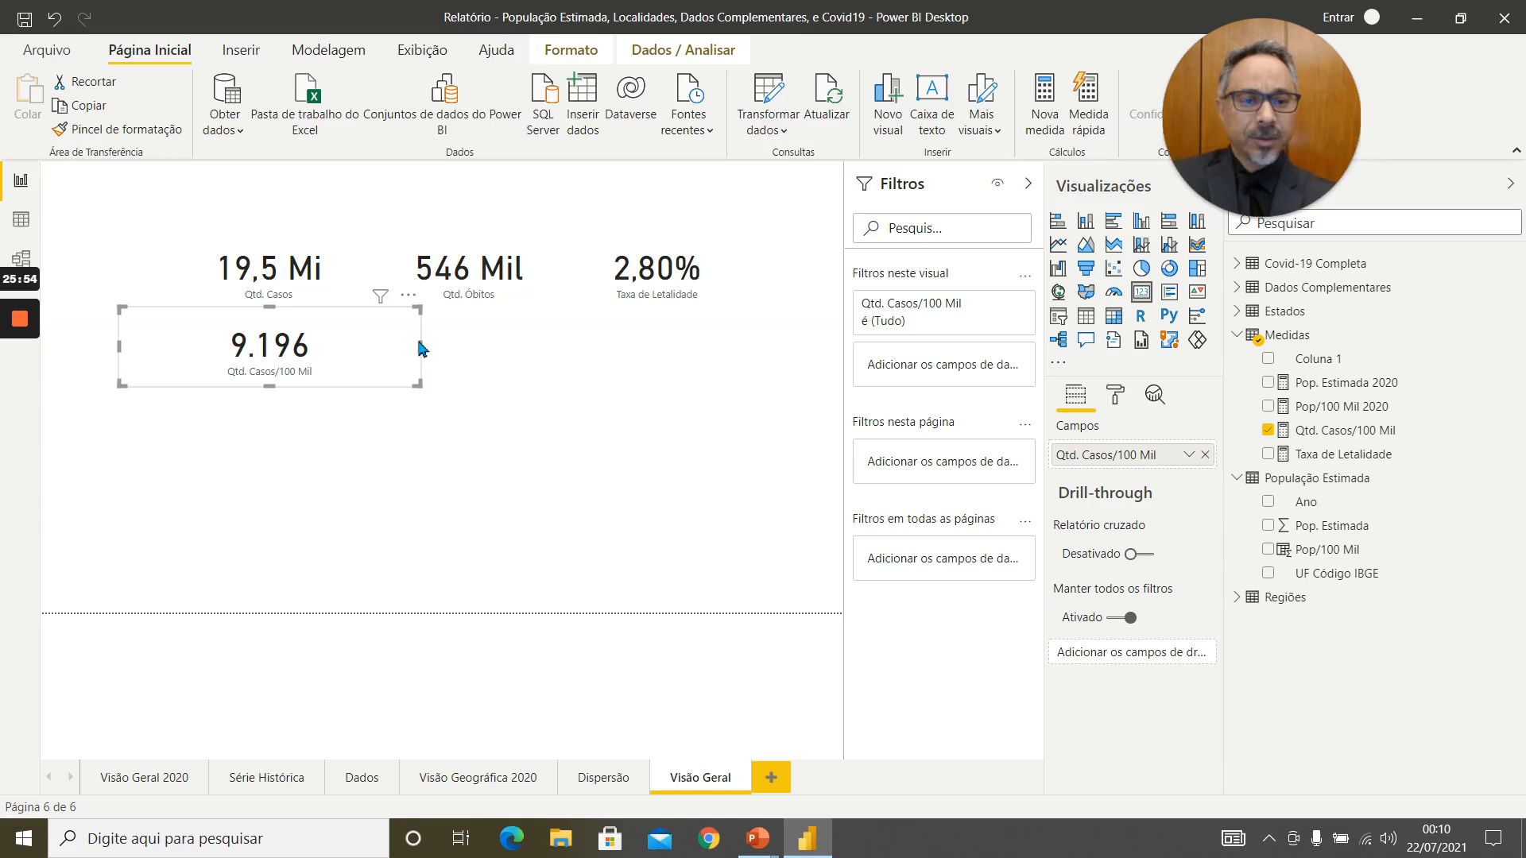
pyautogui.moveTo(419, 348)
pyautogui.mouseDown()
pyautogui.moveTo(406, 349)
pyautogui.moveTo(429, 336)
pyautogui.moveTo(410, 340)
pyautogui.mouseUp()
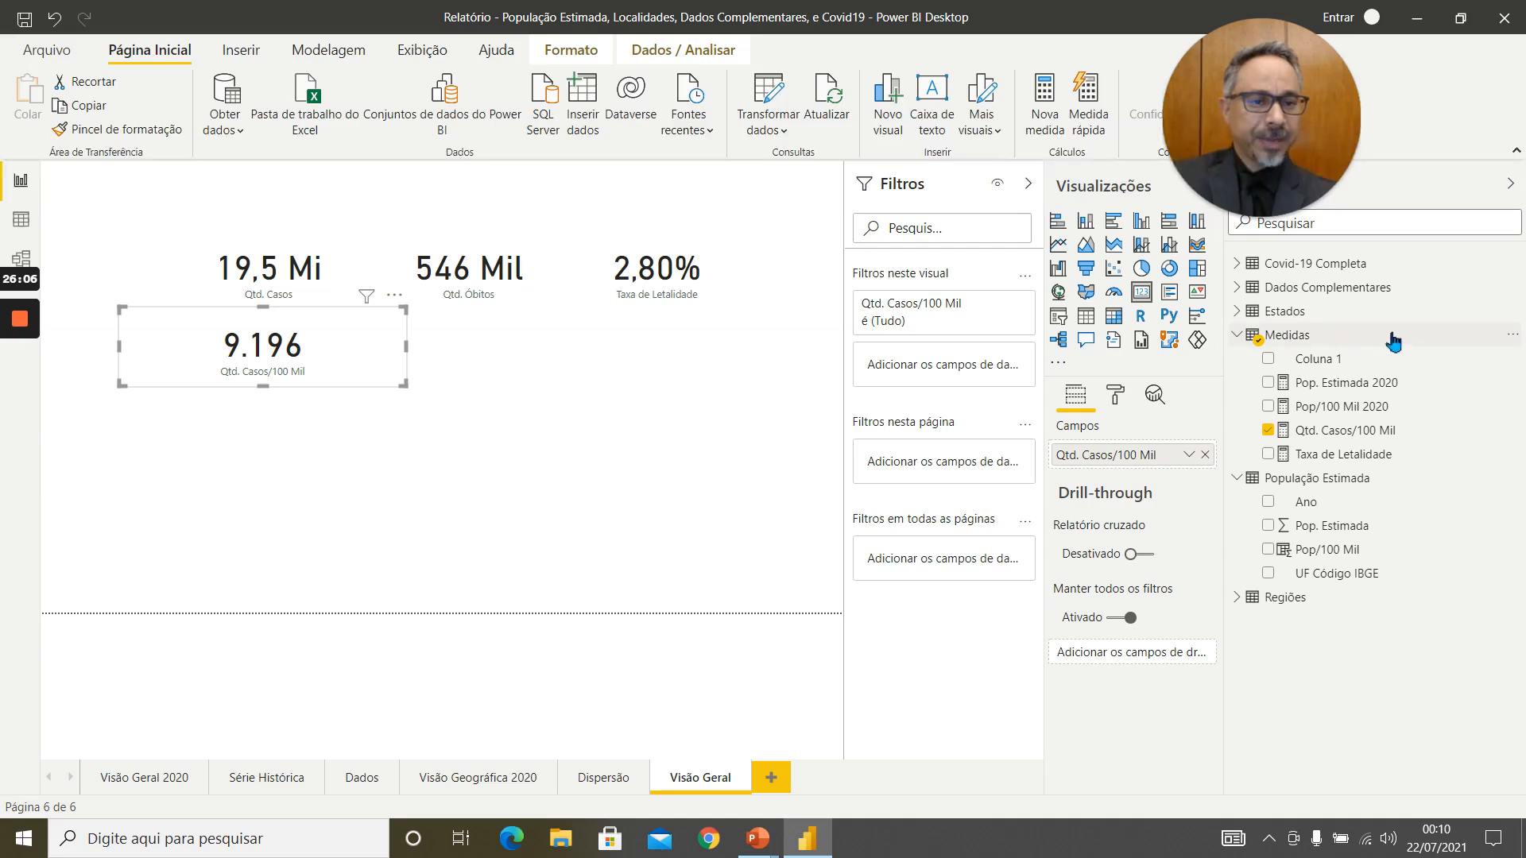
# Start a new quick measure in the Medidas table using the Divisão calculation
pyautogui.click(1506, 337)
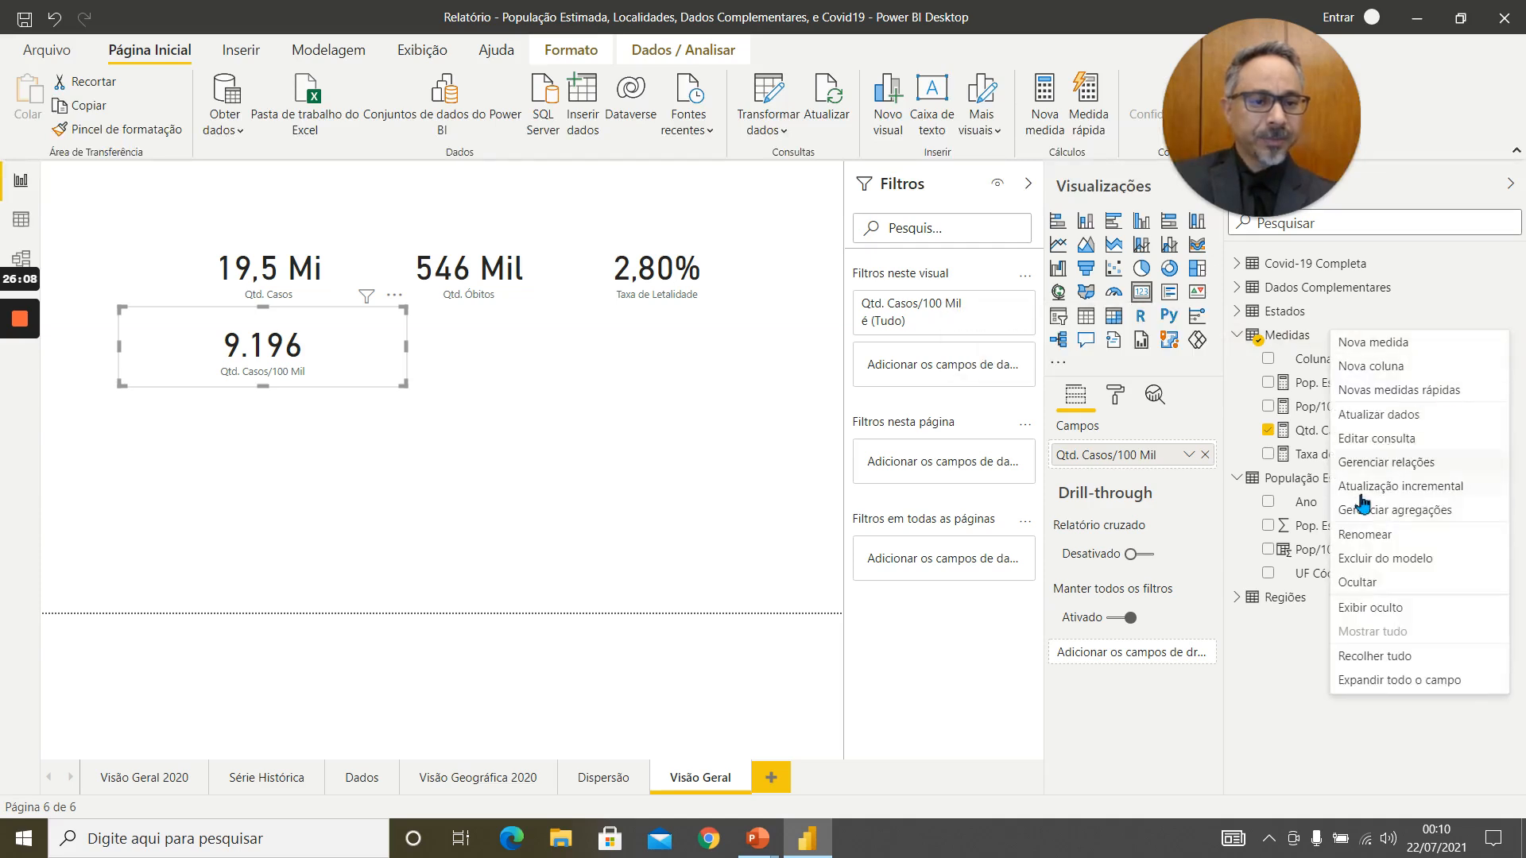
pyautogui.click(1436, 391)
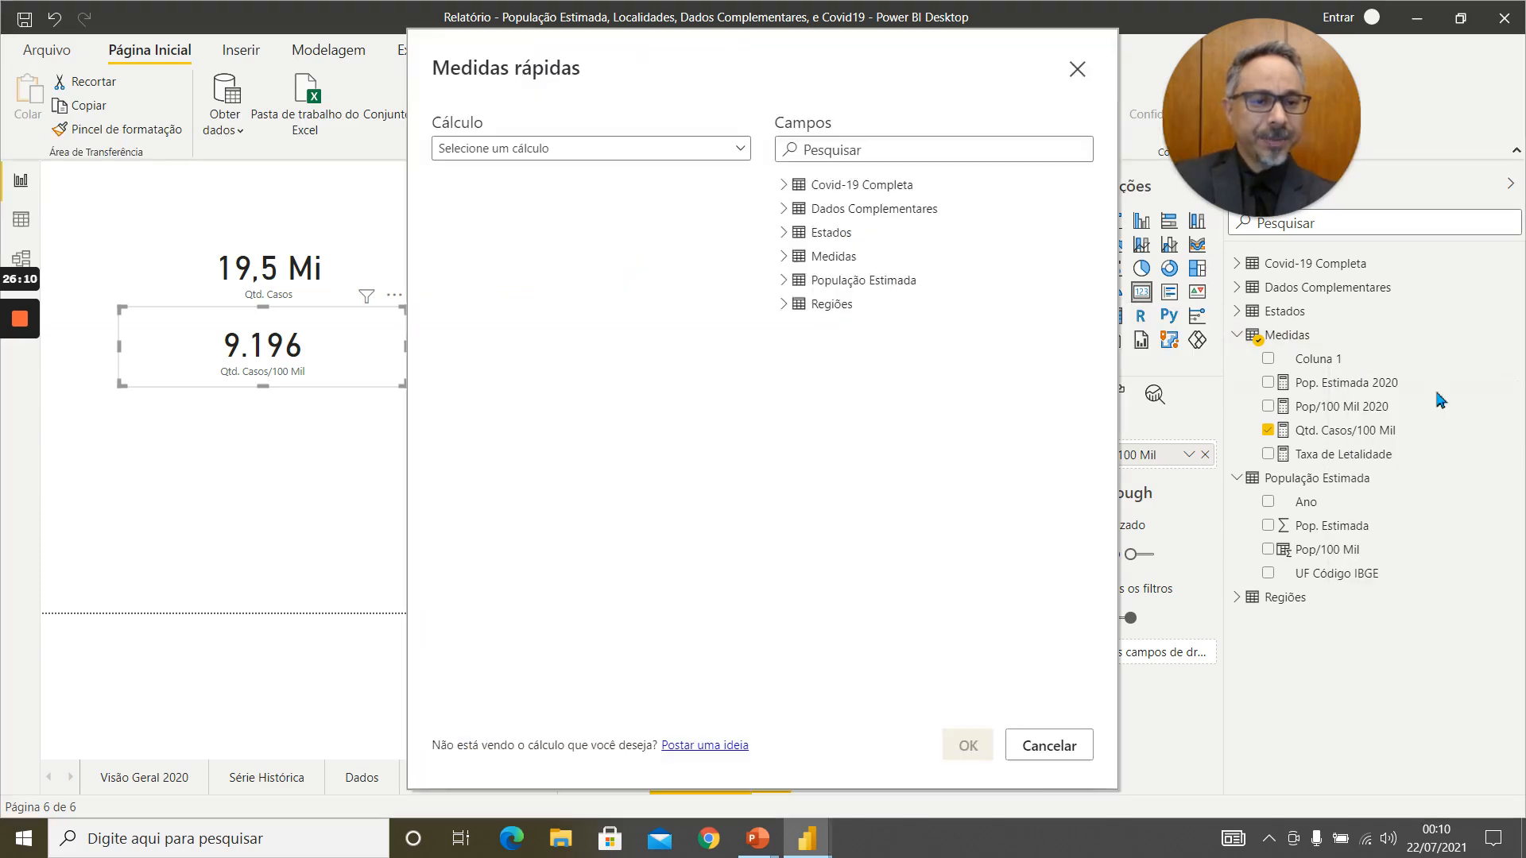
pyautogui.click(613, 151)
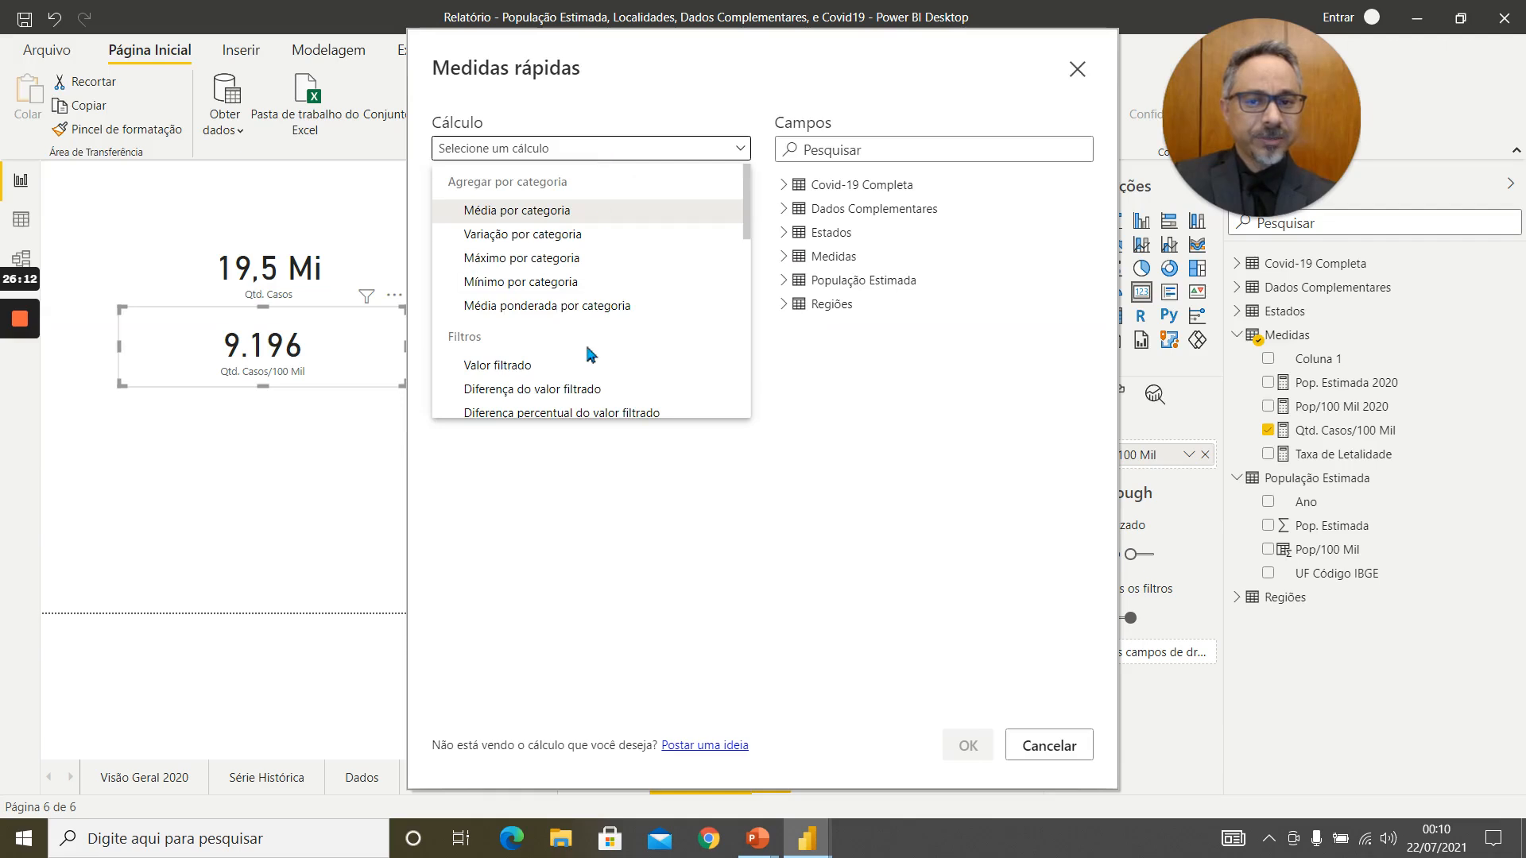
pyautogui.scroll(-3, 589, 352)
pyautogui.scroll(-5, 589, 352)
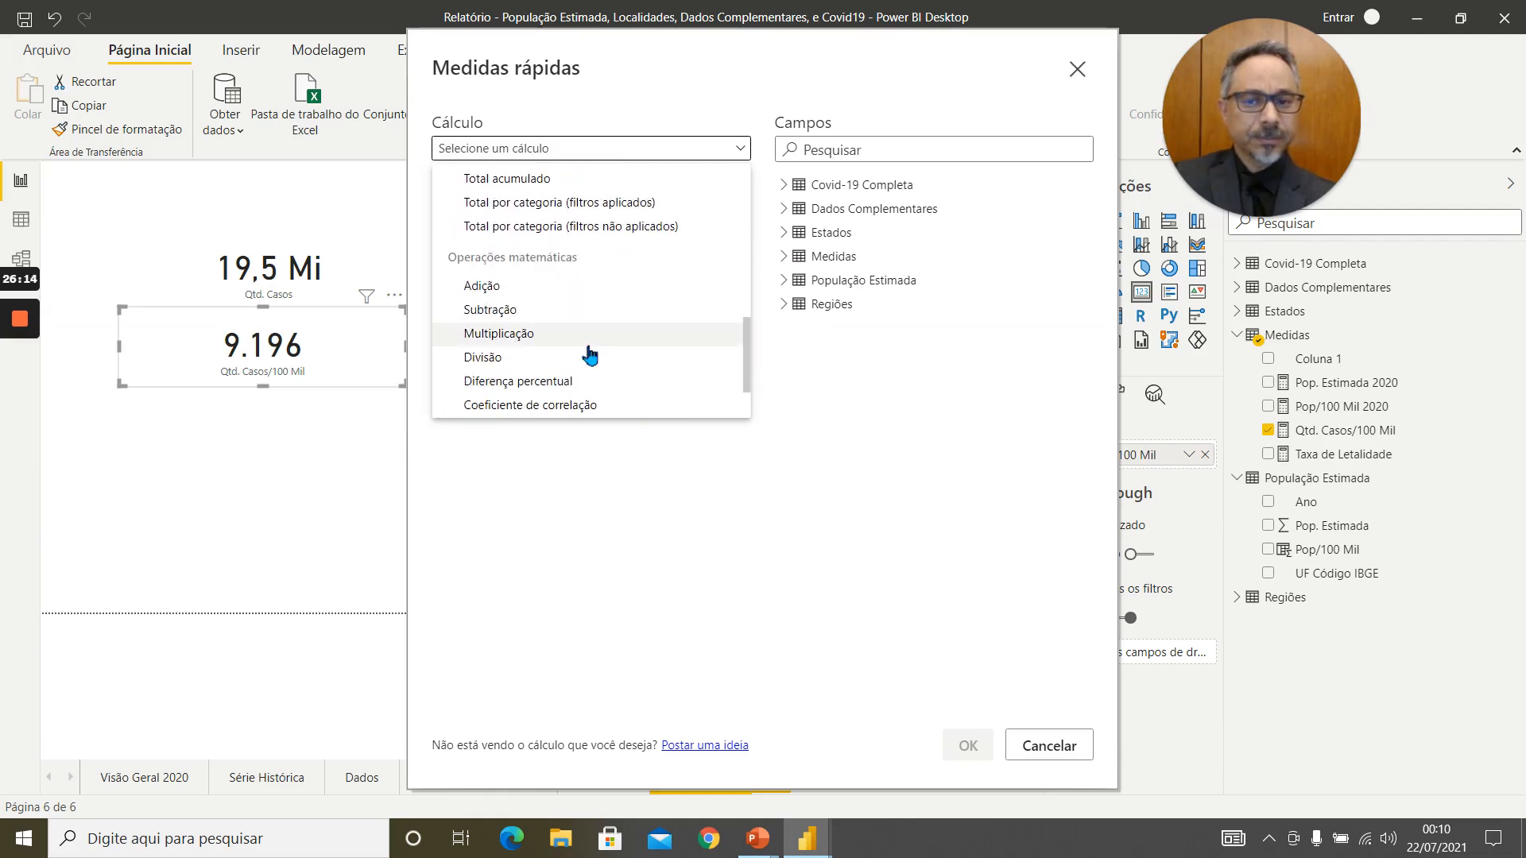
pyautogui.click(545, 364)
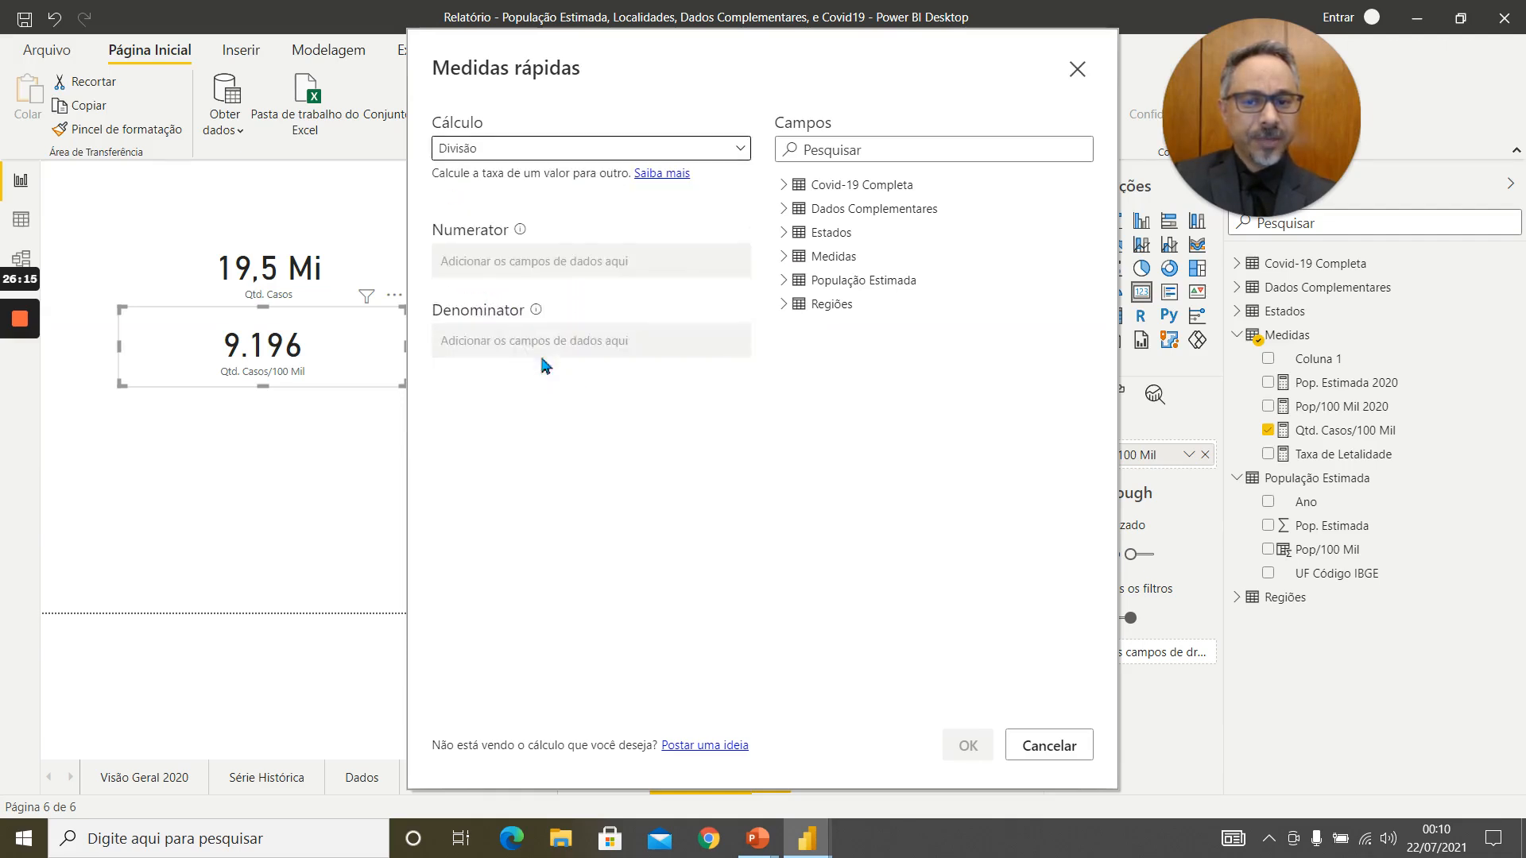
# Set the sum of Qtd. Óbitos as numerator and Pop/100 Mil 2020 as denominator, and create the measure
pyautogui.click(785, 184)
pyautogui.moveTo(860, 262); pyautogui.dragTo(612, 261)
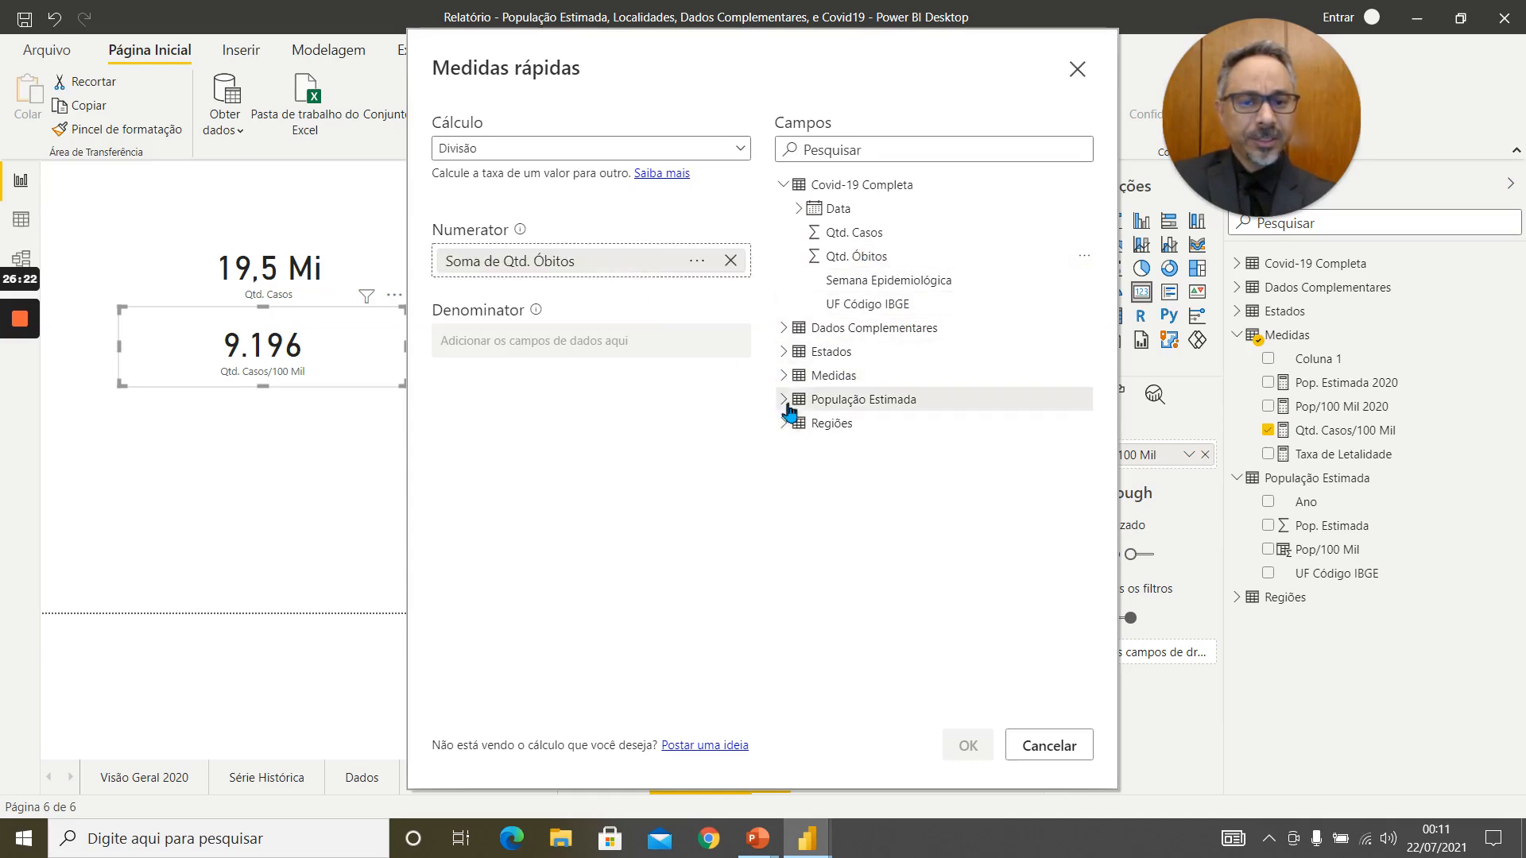
pyautogui.click(784, 375)
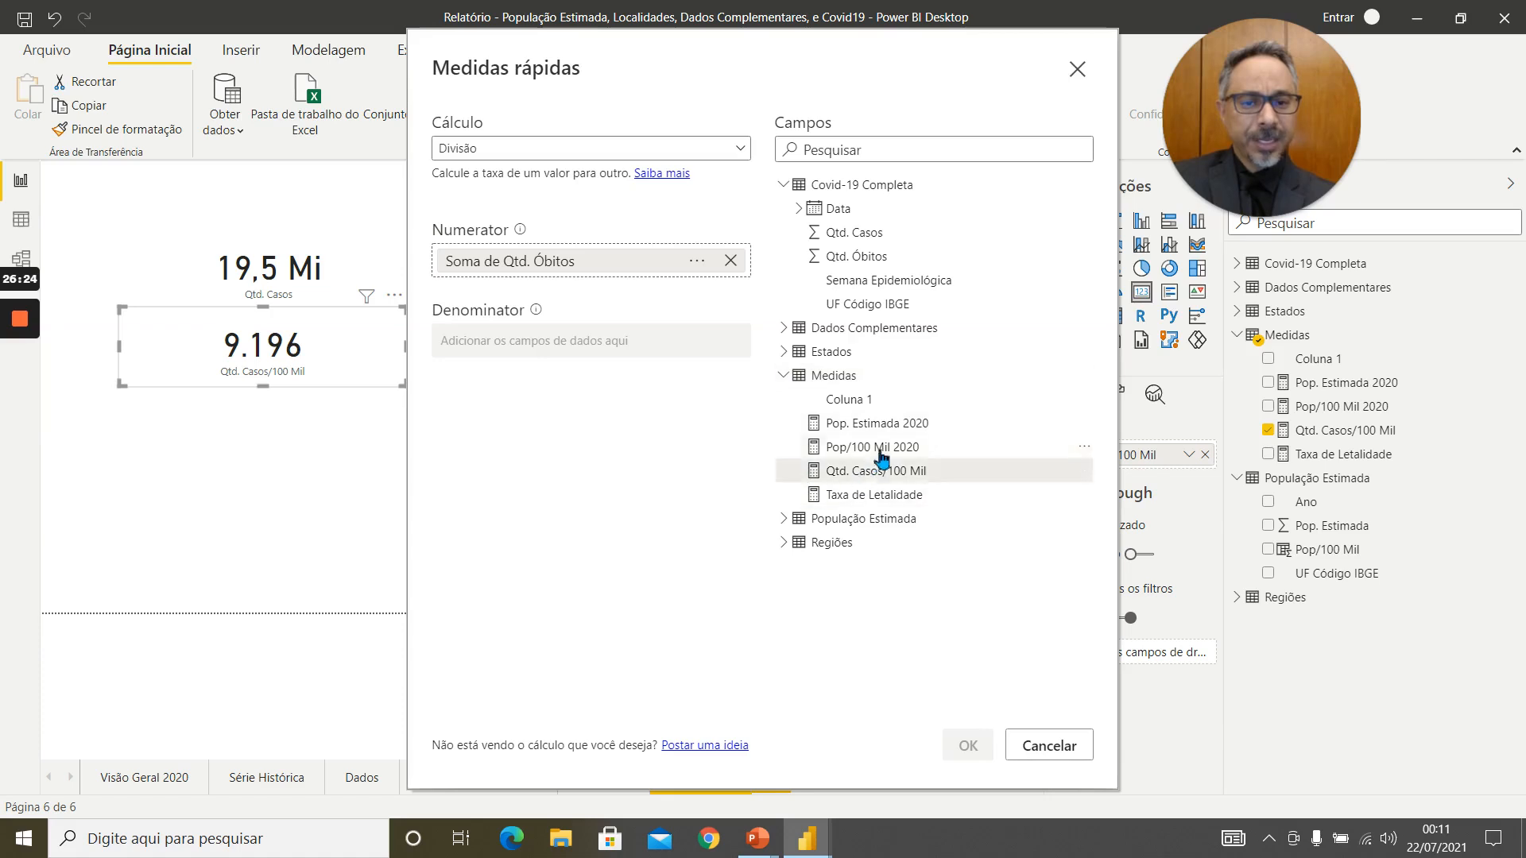
pyautogui.moveTo(877, 447); pyautogui.dragTo(548, 348)
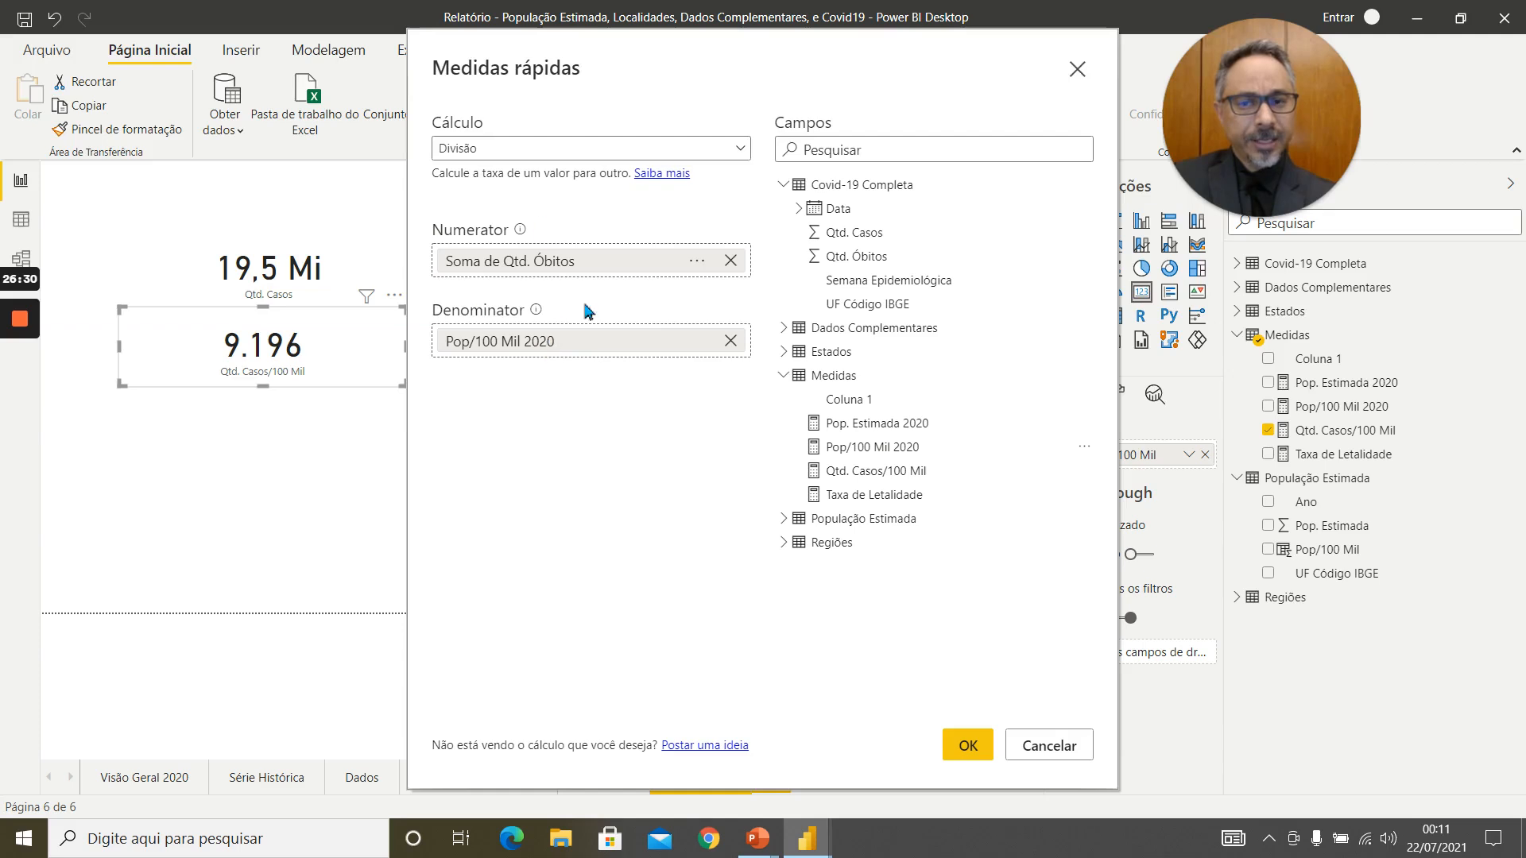
pyautogui.click(964, 745)
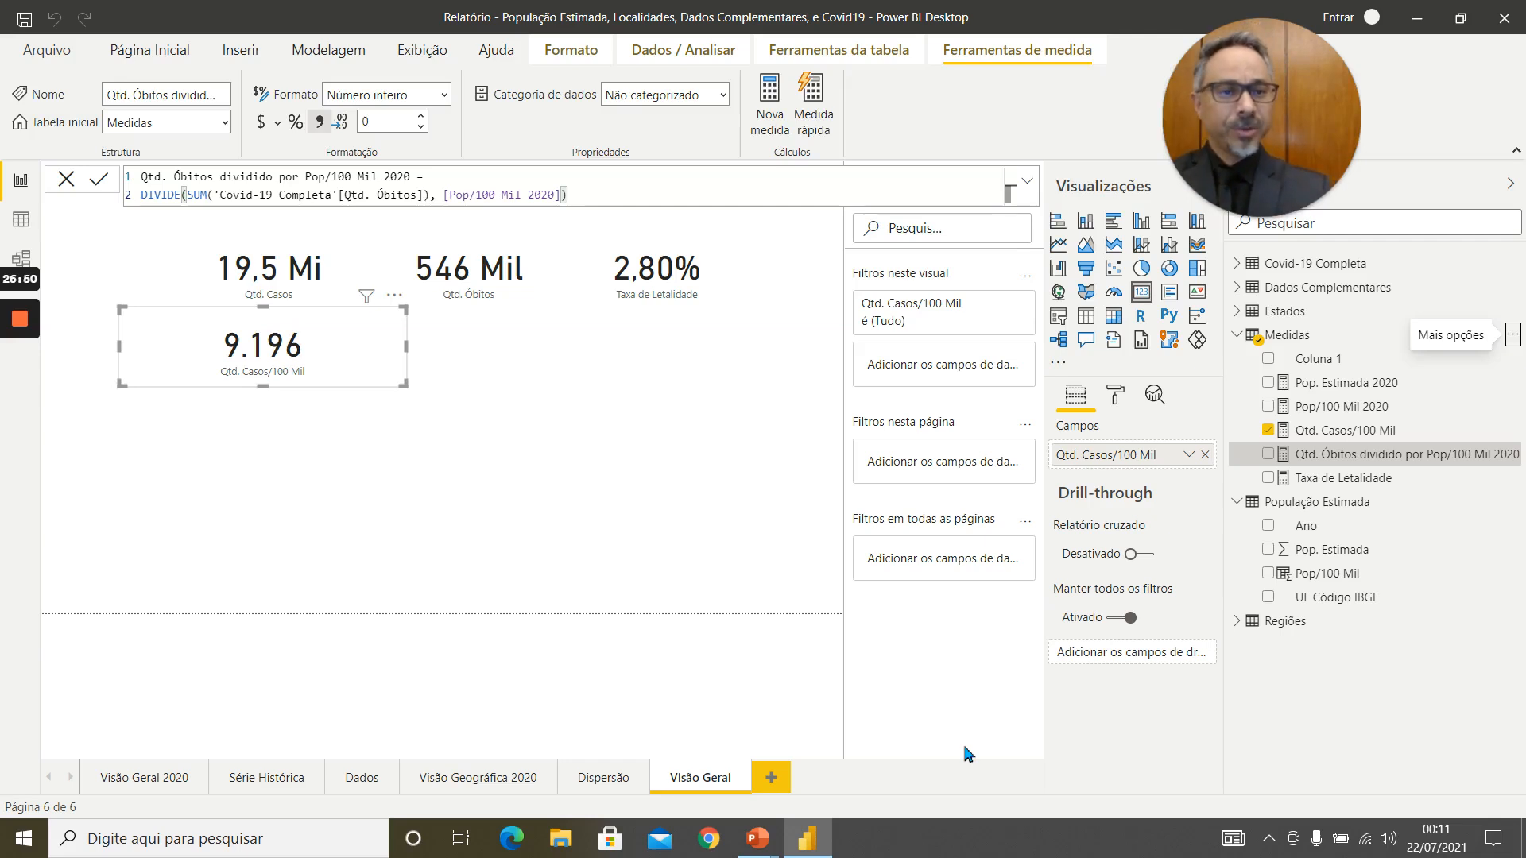
# Rename the new deaths division measure in the Medidas table as Qtd. Óbitos/100 Mil
pyautogui.click(474, 319)
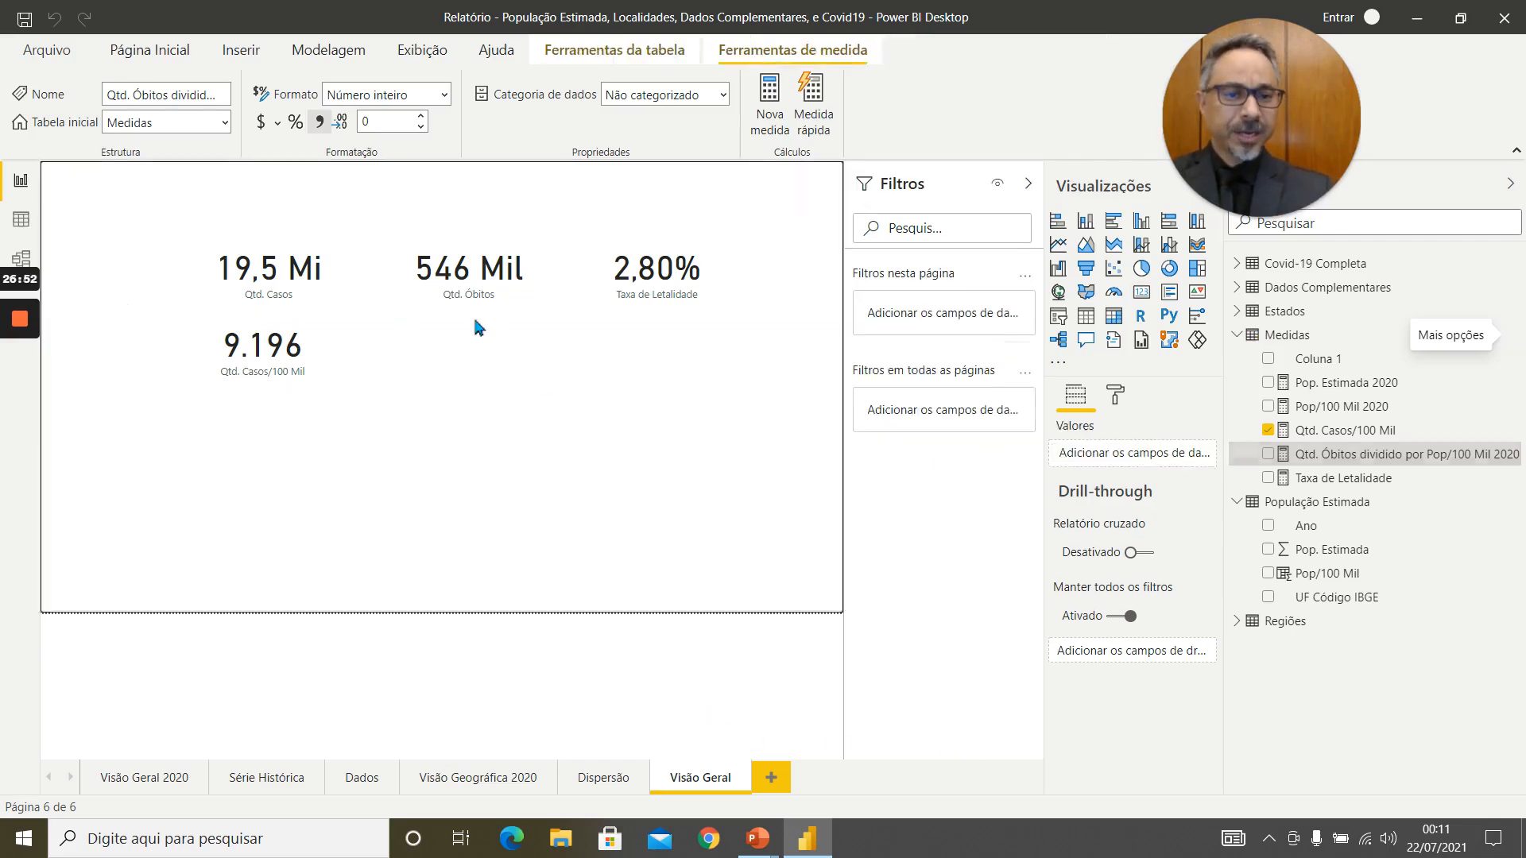
pyautogui.click(1368, 459)
pyautogui.doubleClick(1416, 456)
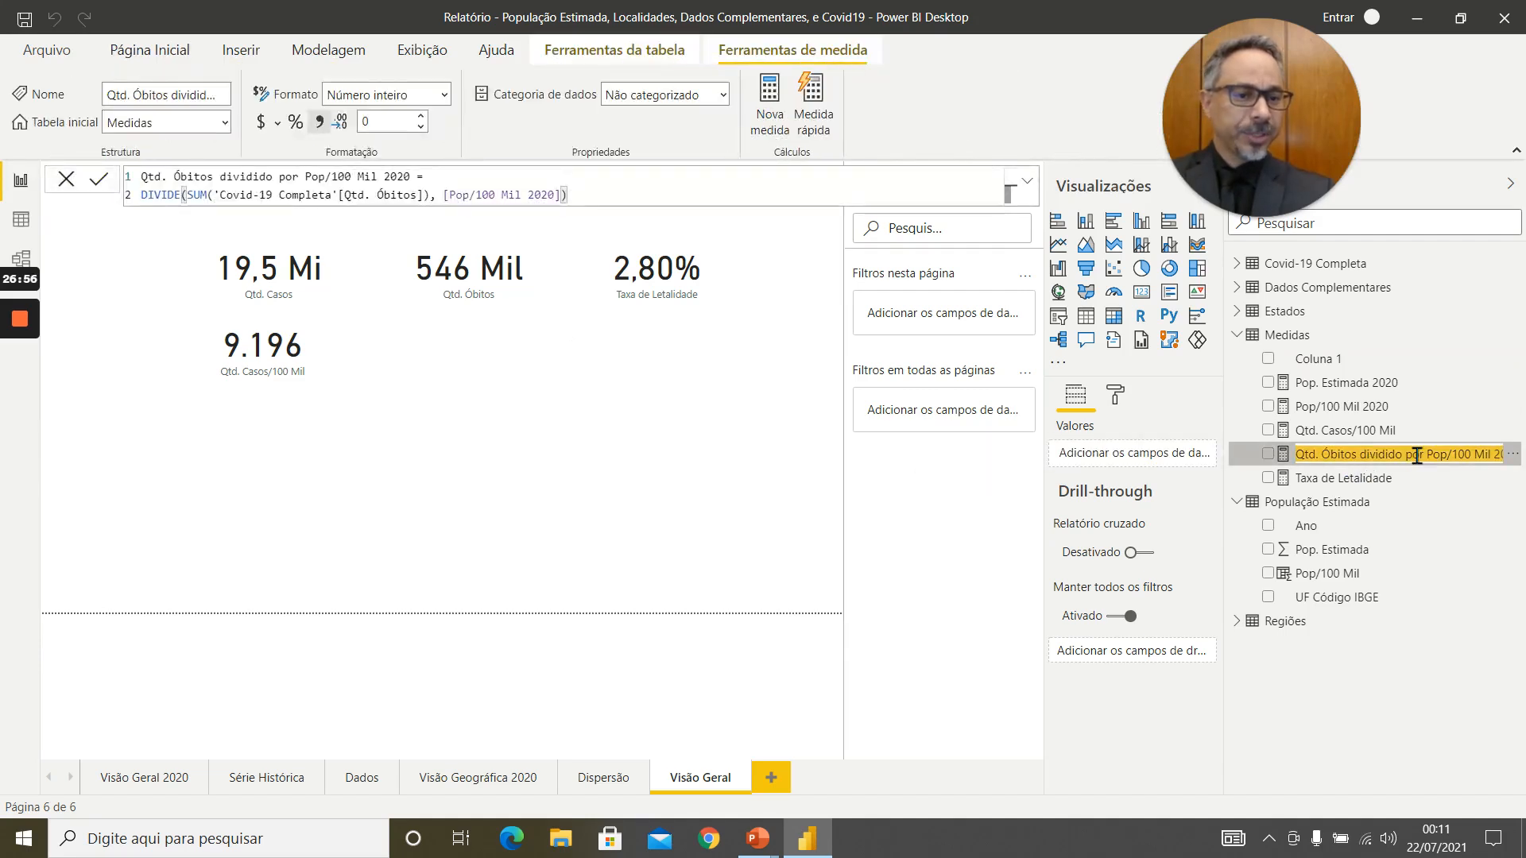
pyautogui.click(1356, 455)
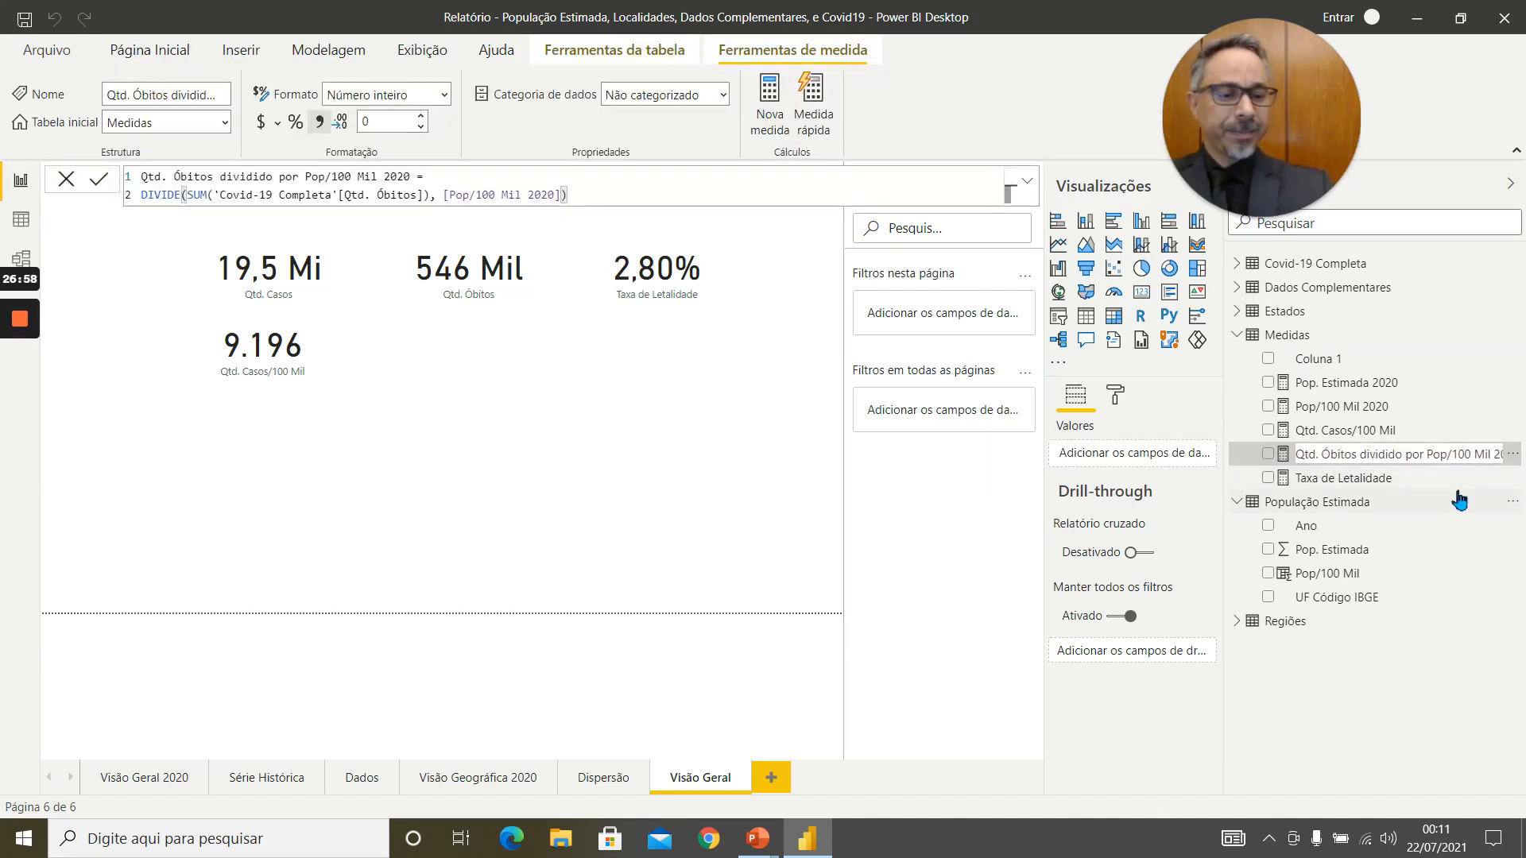
pyautogui.press('Delete')
pyautogui.press('Delete')
pyautogui.press('Delete')
pyautogui.press('Delete')
pyautogui.press('Delete')
pyautogui.press('Delete')
pyautogui.press('Delete')
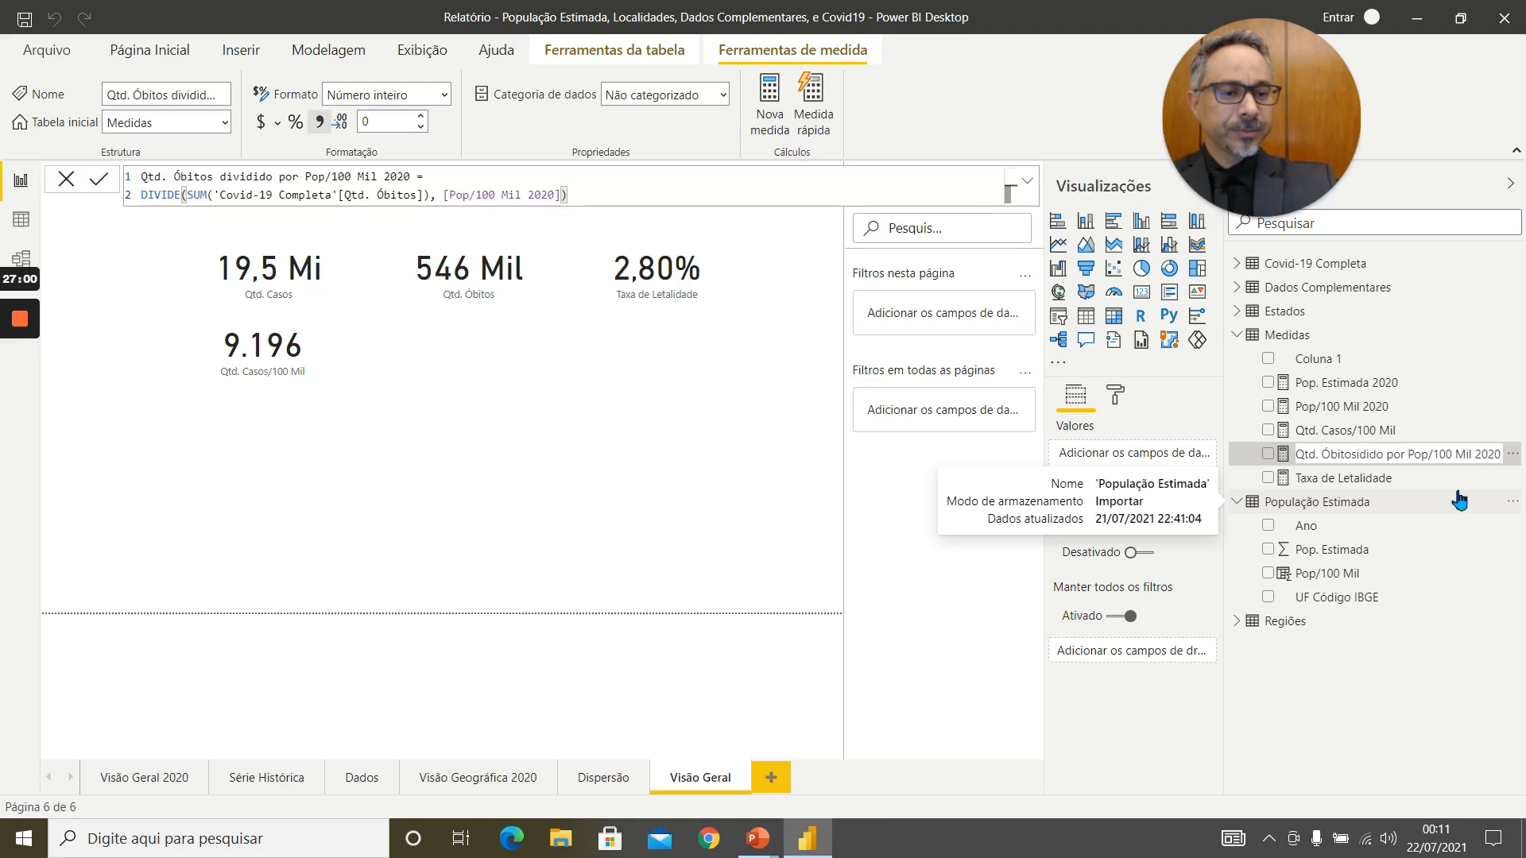
pyautogui.press('Delete')
pyautogui.press('Delete')
pyautogui.press('Delete')
pyautogui.press('Delete')
pyautogui.press('Delete')
pyautogui.press('Delete')
pyautogui.press('Delete')
pyautogui.press('Delete')
pyautogui.press('Delete')
pyautogui.press('Delete')
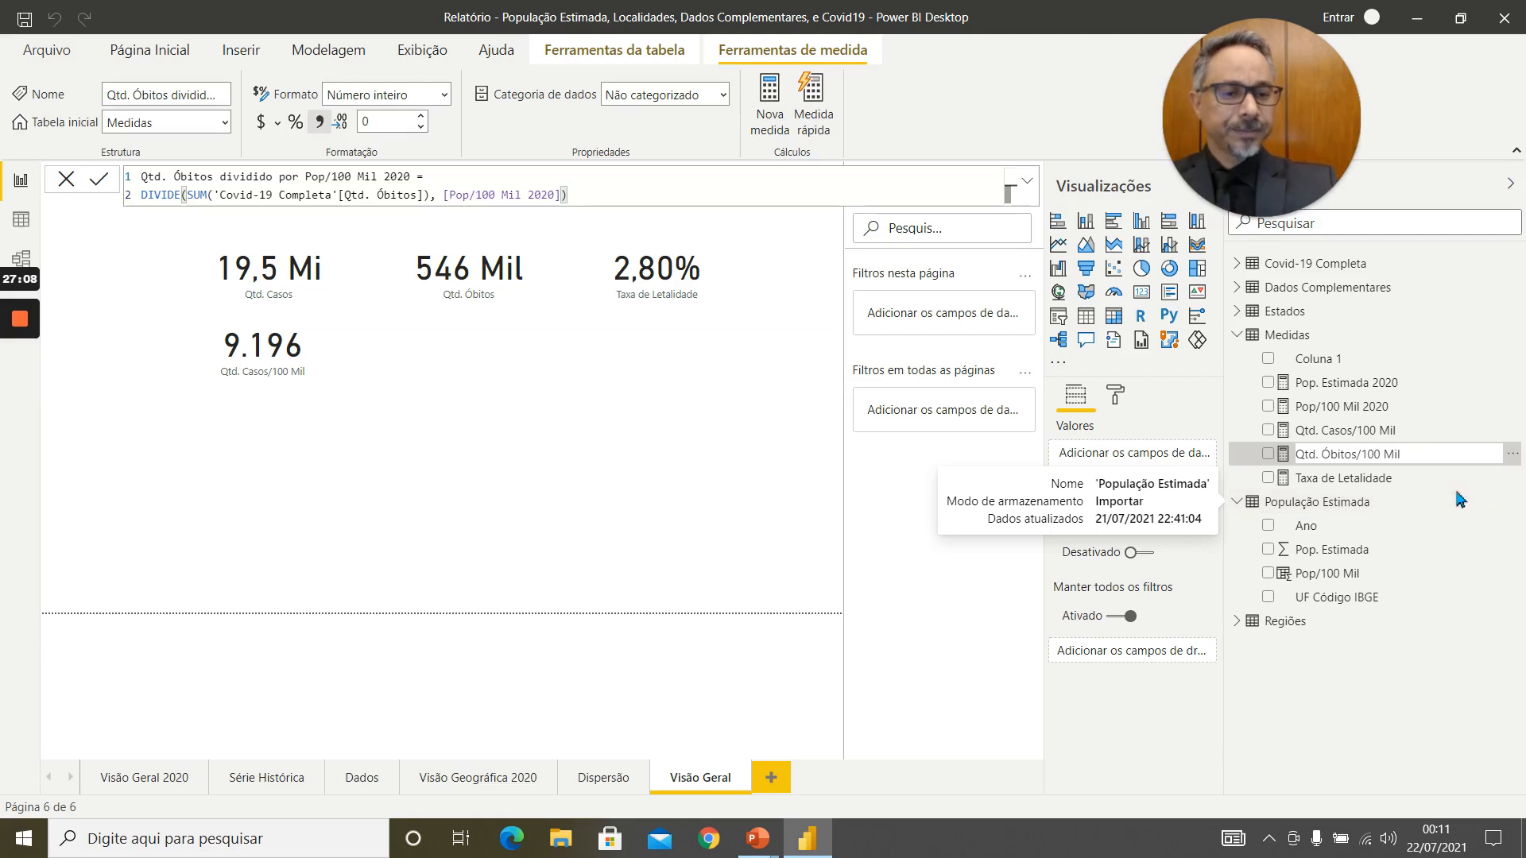
pyautogui.press('Return')
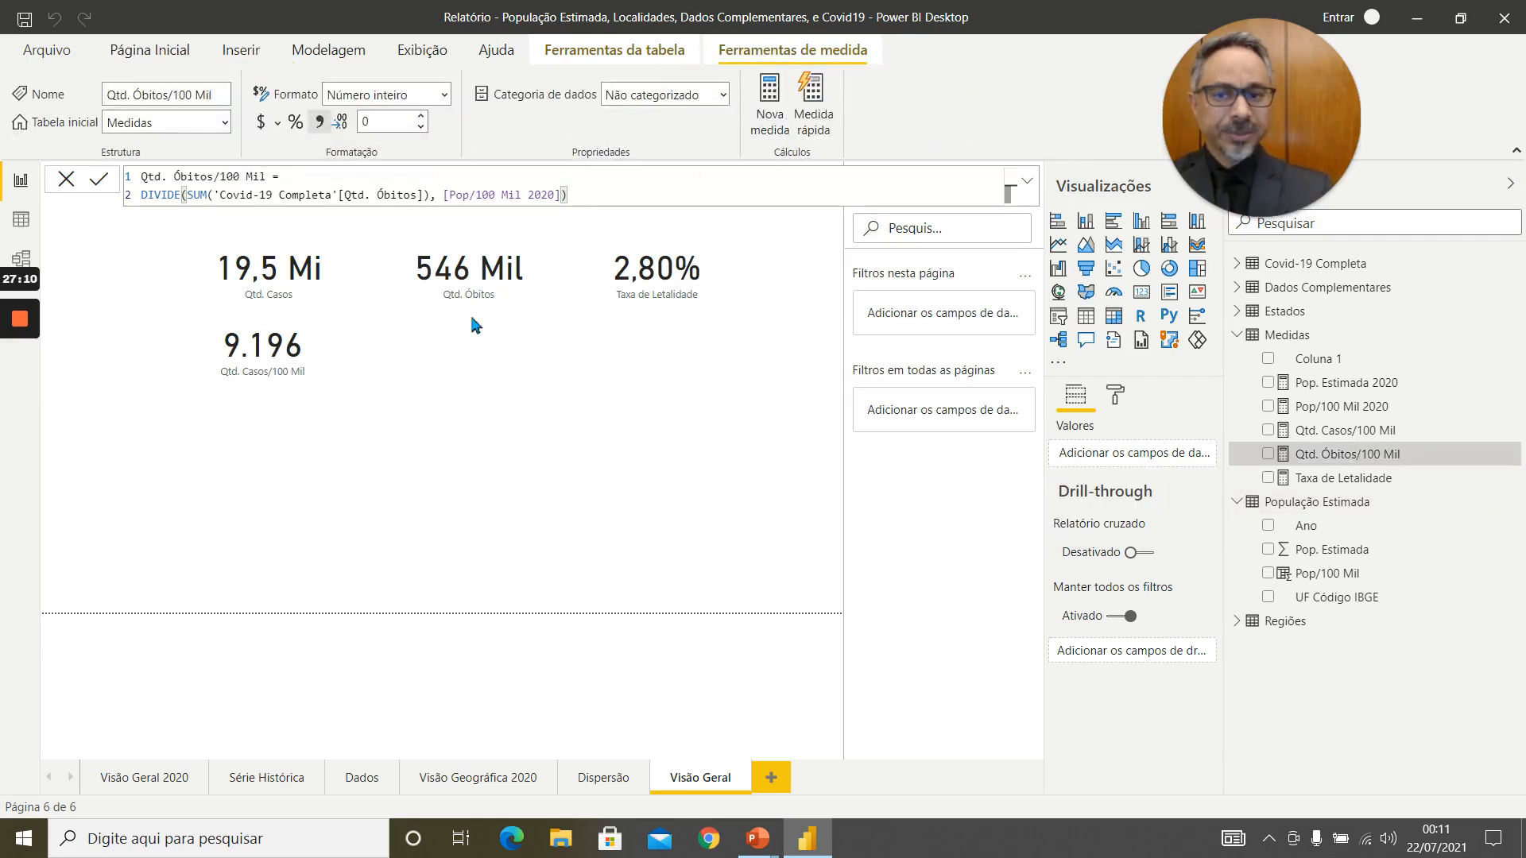
# Duplicate the Qtd. Óbitos card, place the copy below the original, and replace its field with Qtd. Óbitos/100 Mil
pyautogui.click(489, 287)
pyautogui.hotkey('ctrl', 'c')
pyautogui.hotkey('ctrl', 'v')
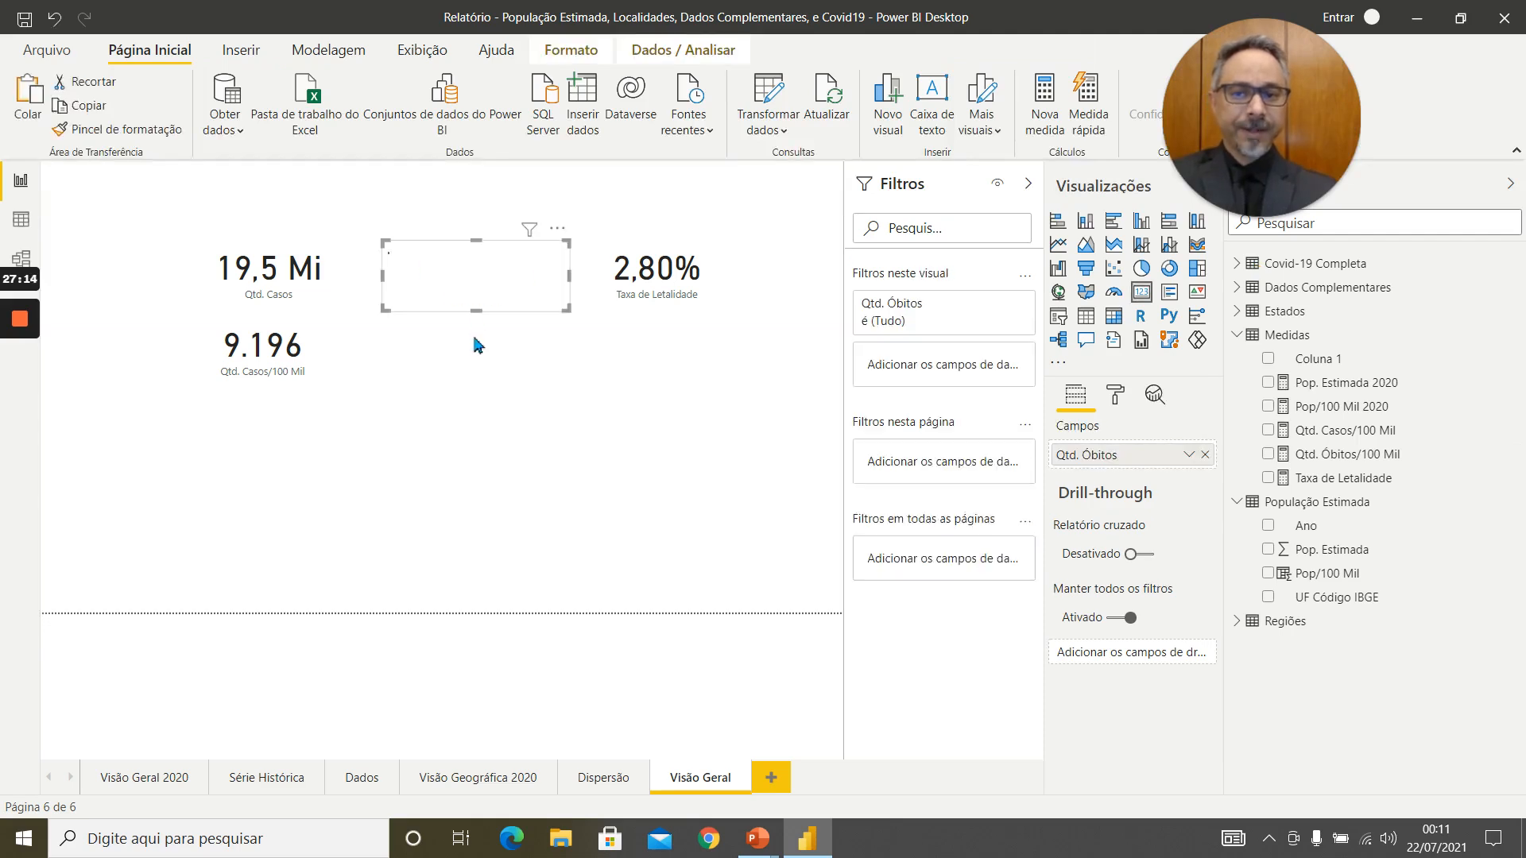
pyautogui.moveTo(492, 278); pyautogui.dragTo(491, 348)
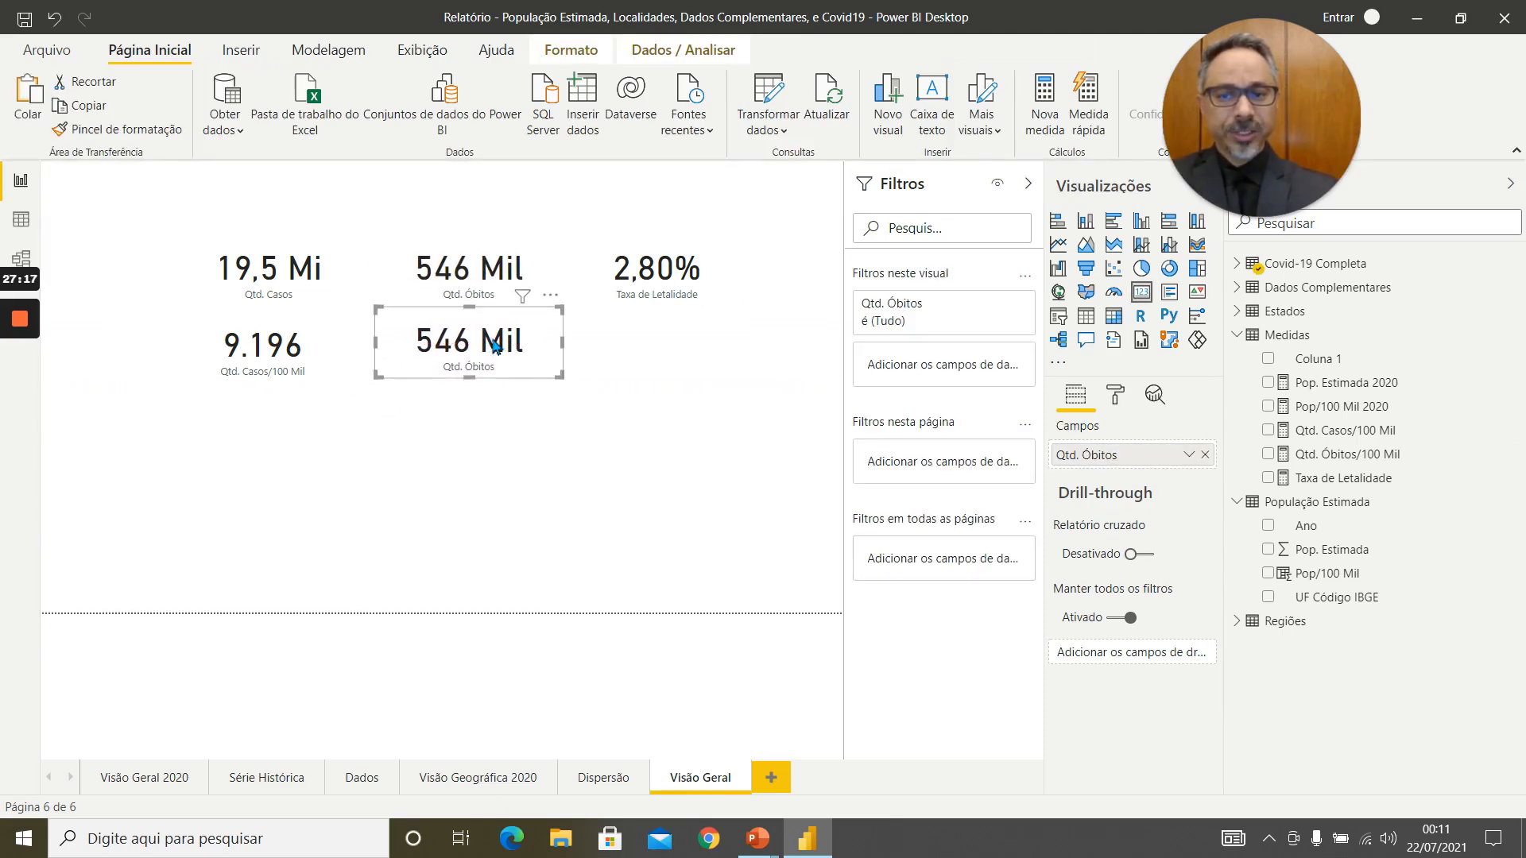
pyautogui.click(1205, 455)
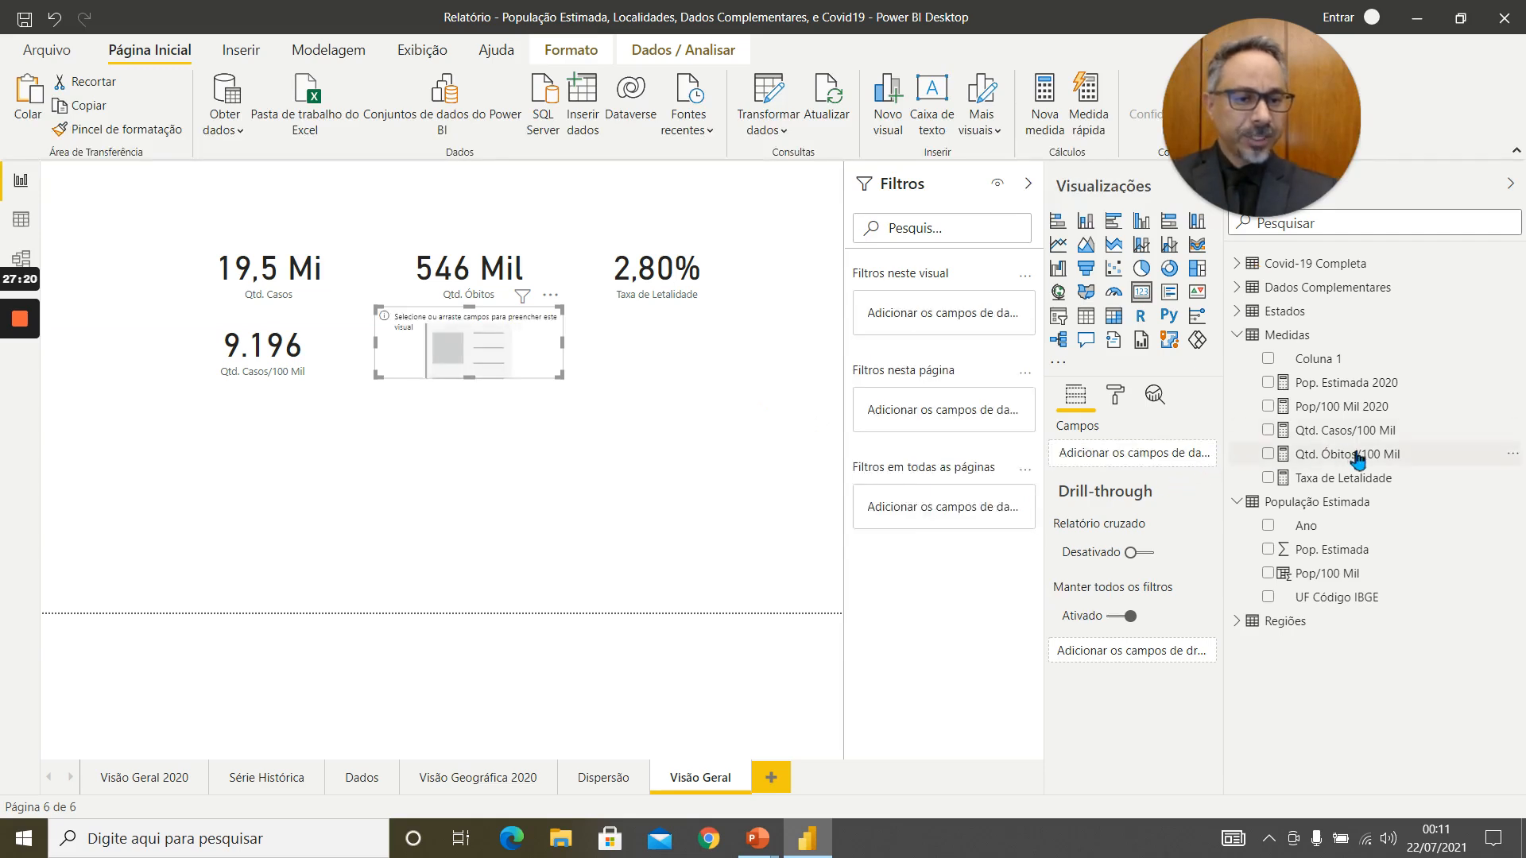
pyautogui.moveTo(1357, 459); pyautogui.dragTo(1158, 459)
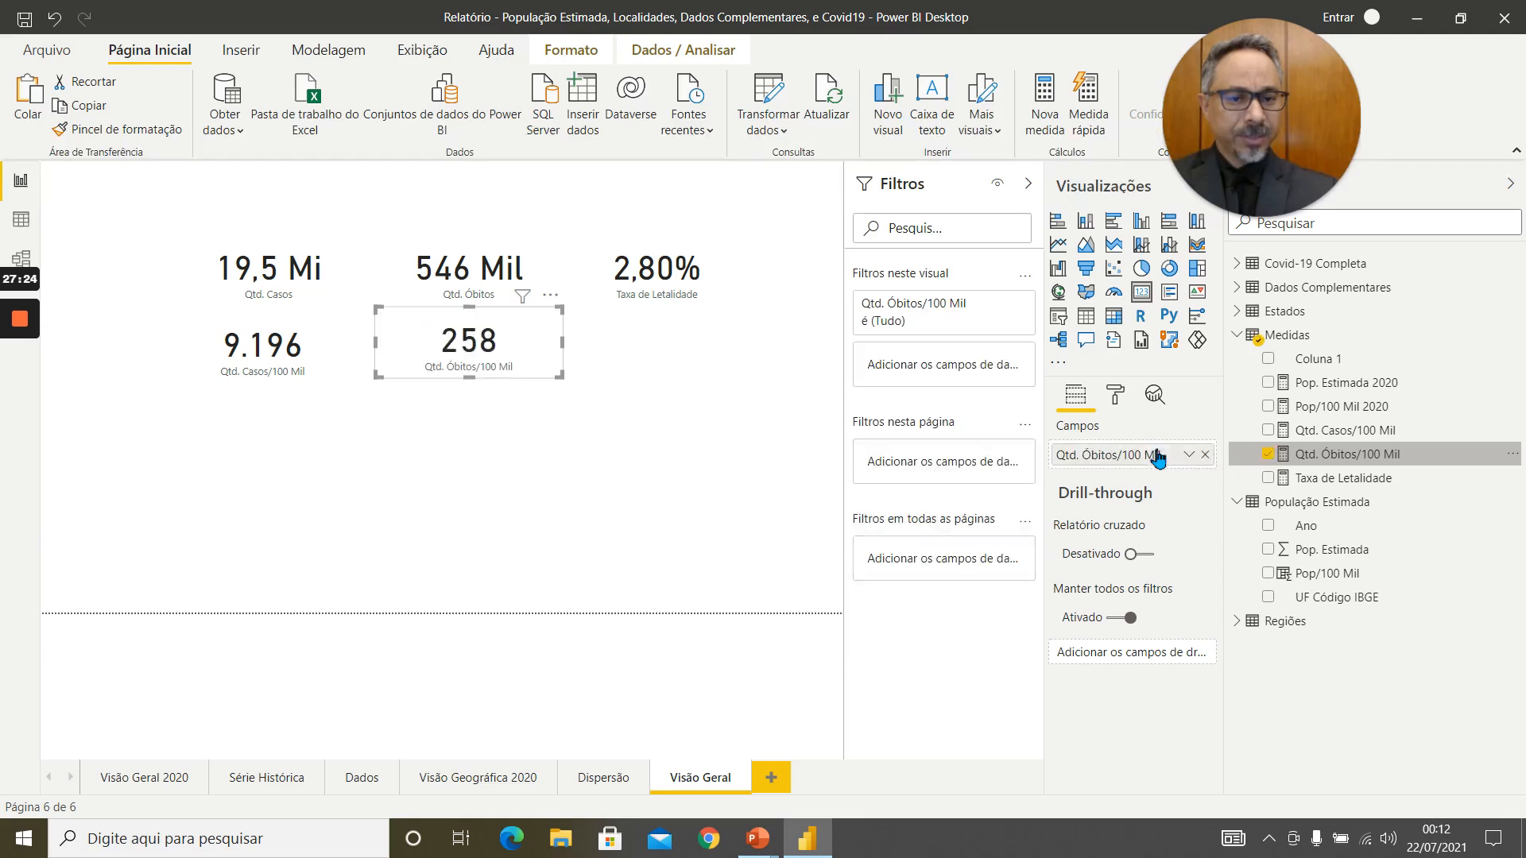
pyautogui.click(635, 434)
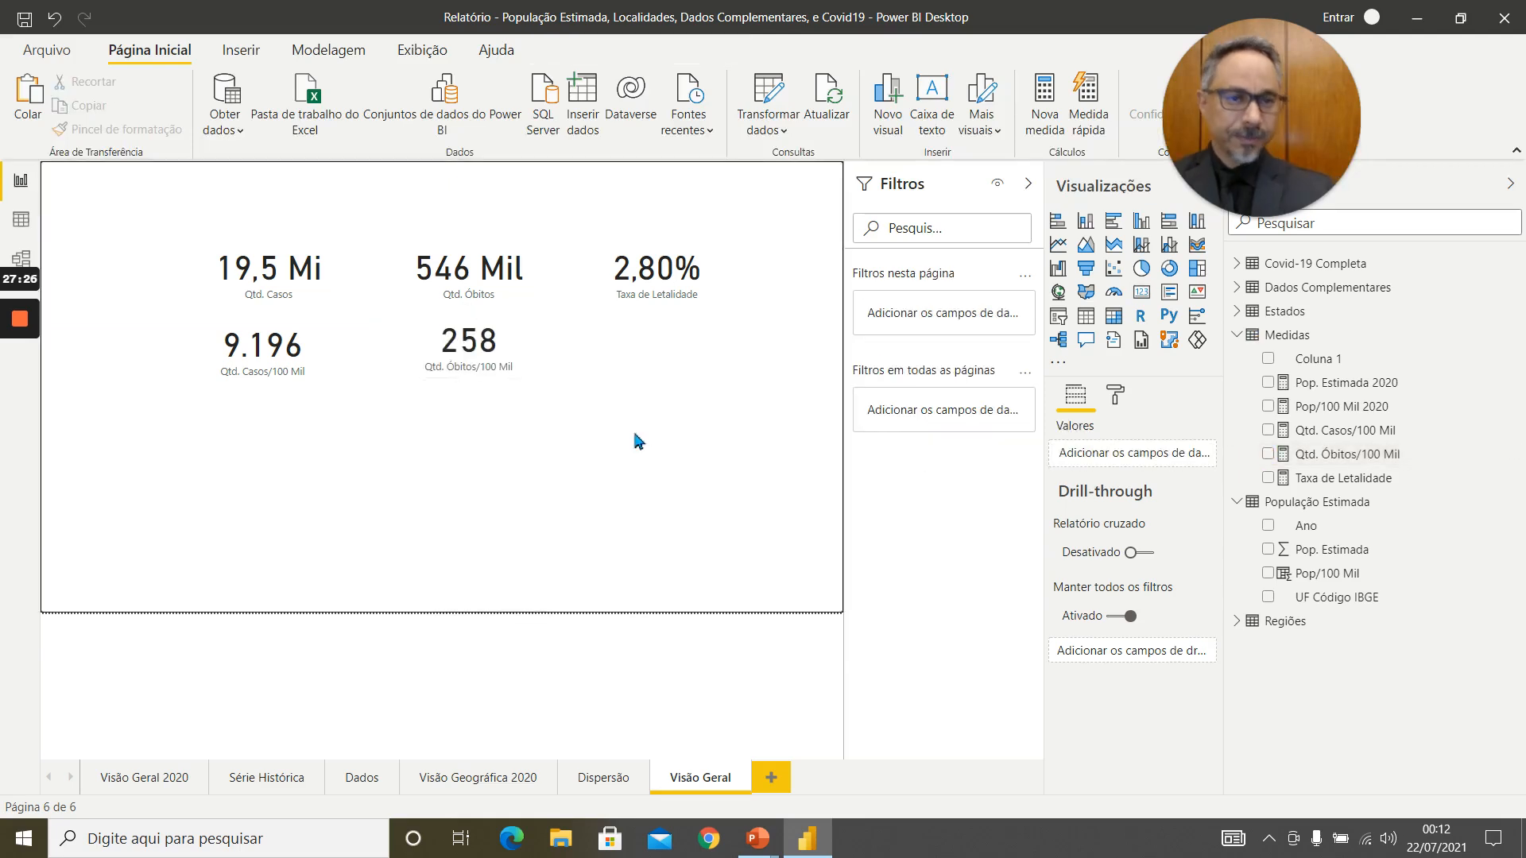
# Narrow the Qtd. Casos and Qtd. Casos/100 Mil cards so that their outer edges line up
pyautogui.click(325, 270)
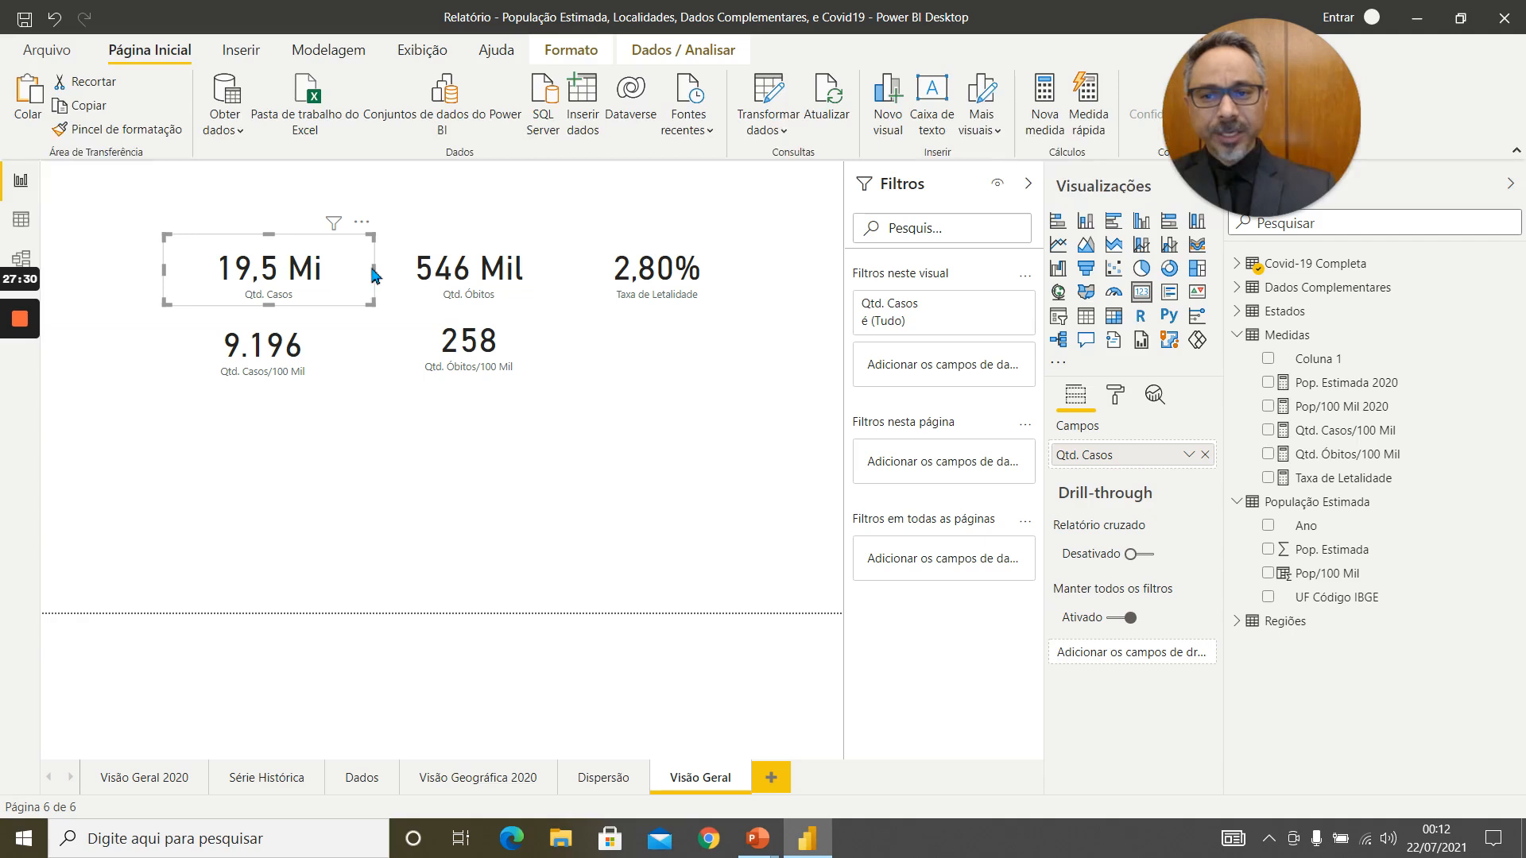
pyautogui.moveTo(376, 268); pyautogui.dragTo(286, 257)
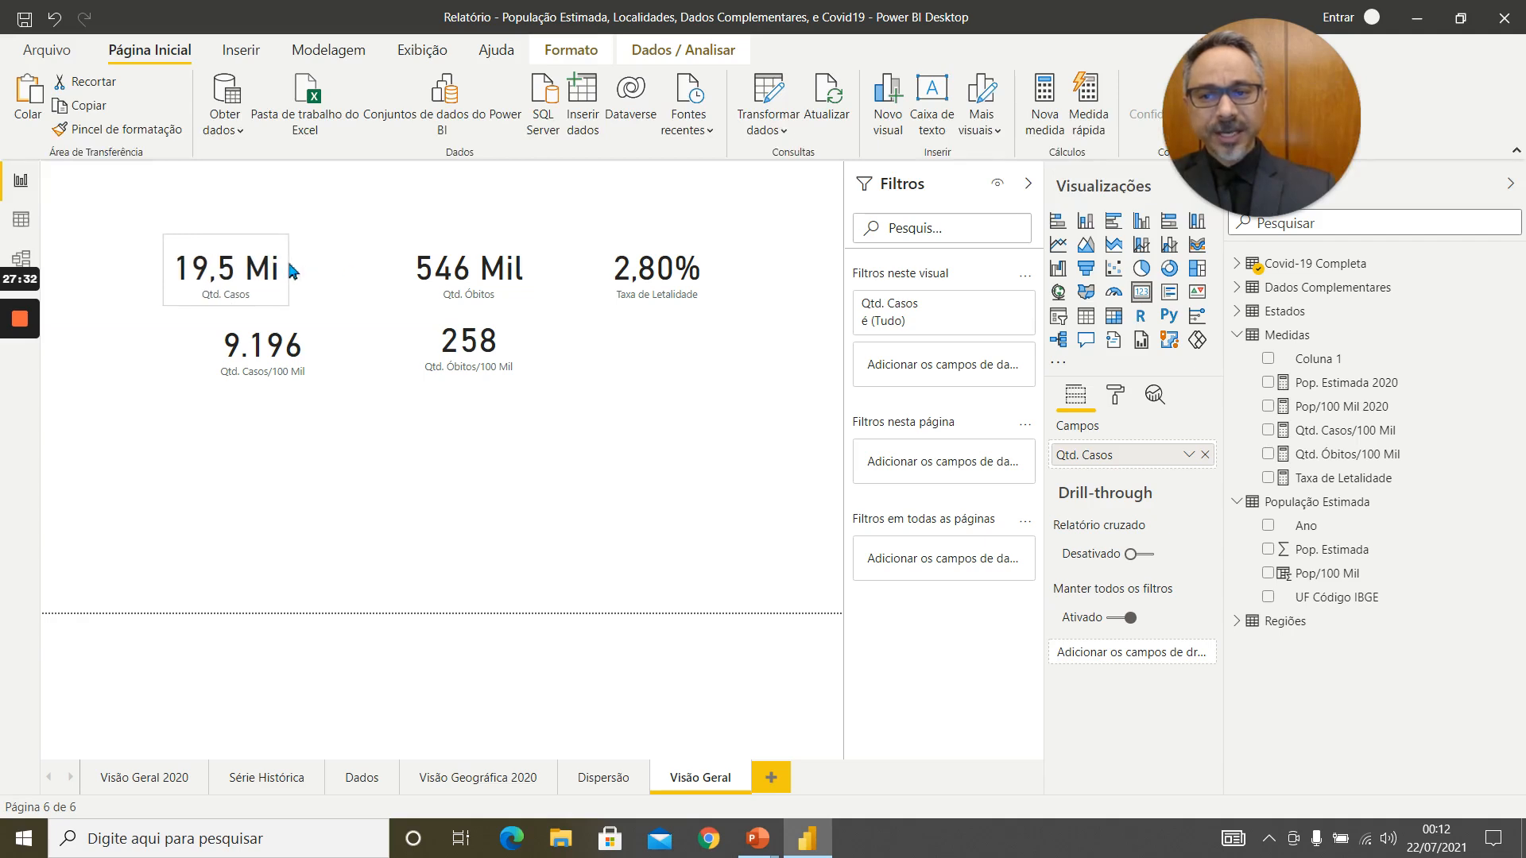
pyautogui.click(307, 376)
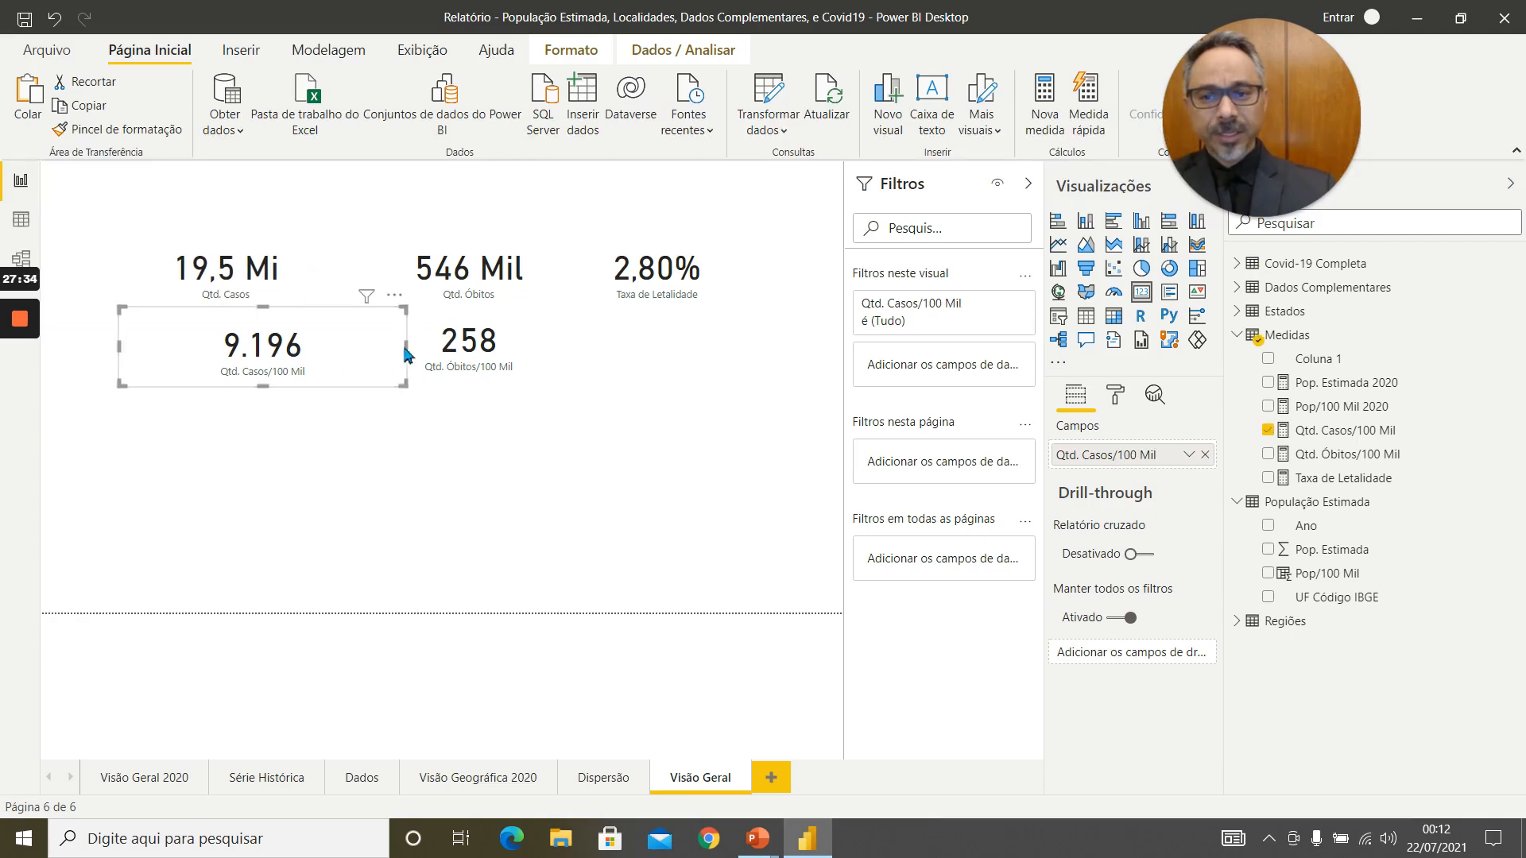
pyautogui.moveTo(405, 341); pyautogui.dragTo(291, 332)
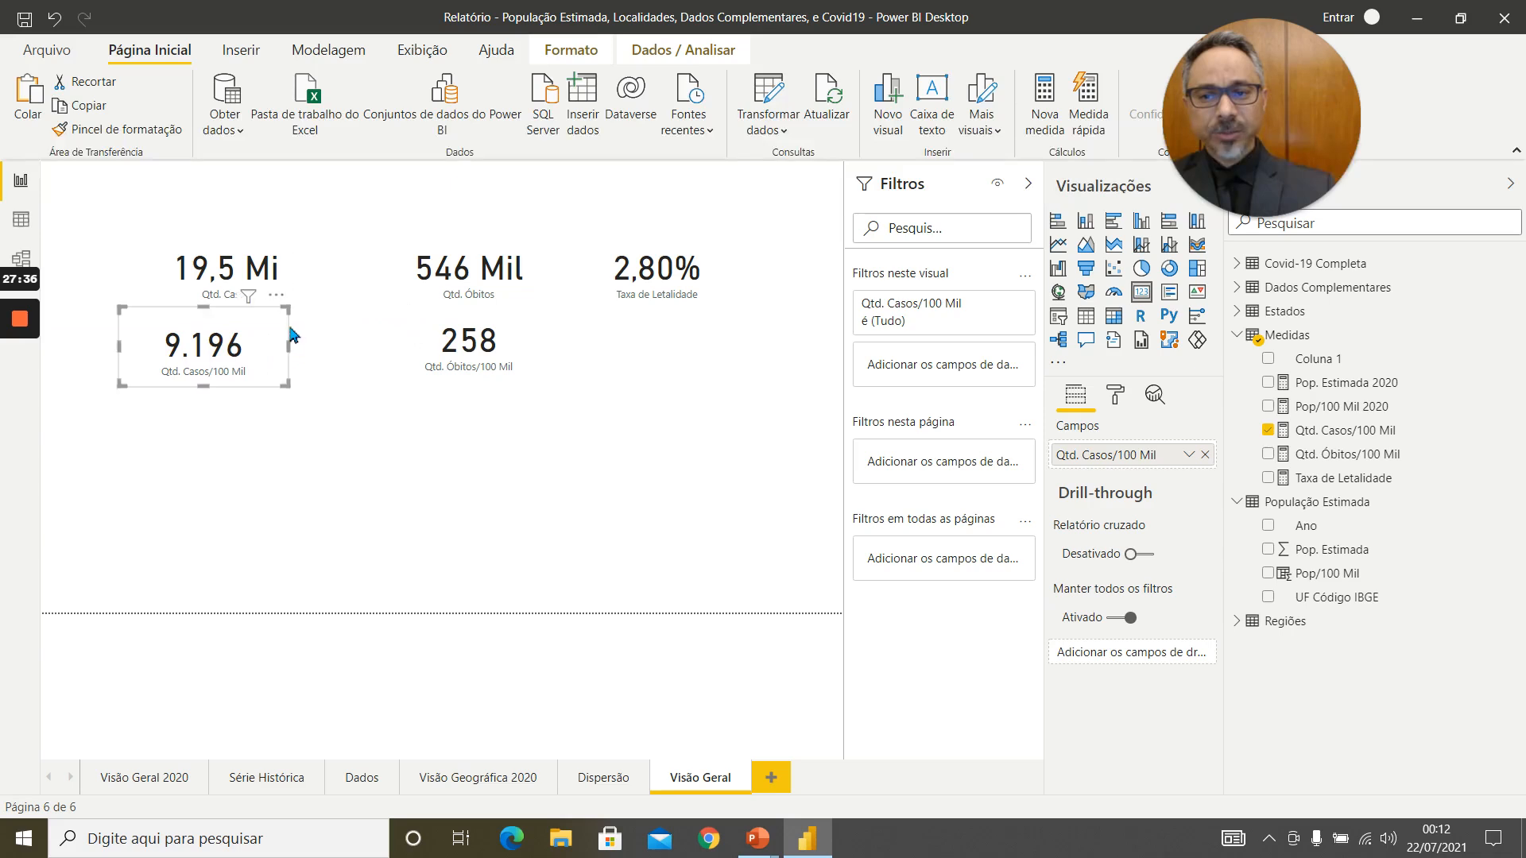
# Place the Qtd. Casos/100 Mil card between Qtd. Casos and Qtd. Óbitos in one row, reducing its height to match Qtd. Casos
pyautogui.moveTo(435, 286); pyautogui.dragTo(542, 284)
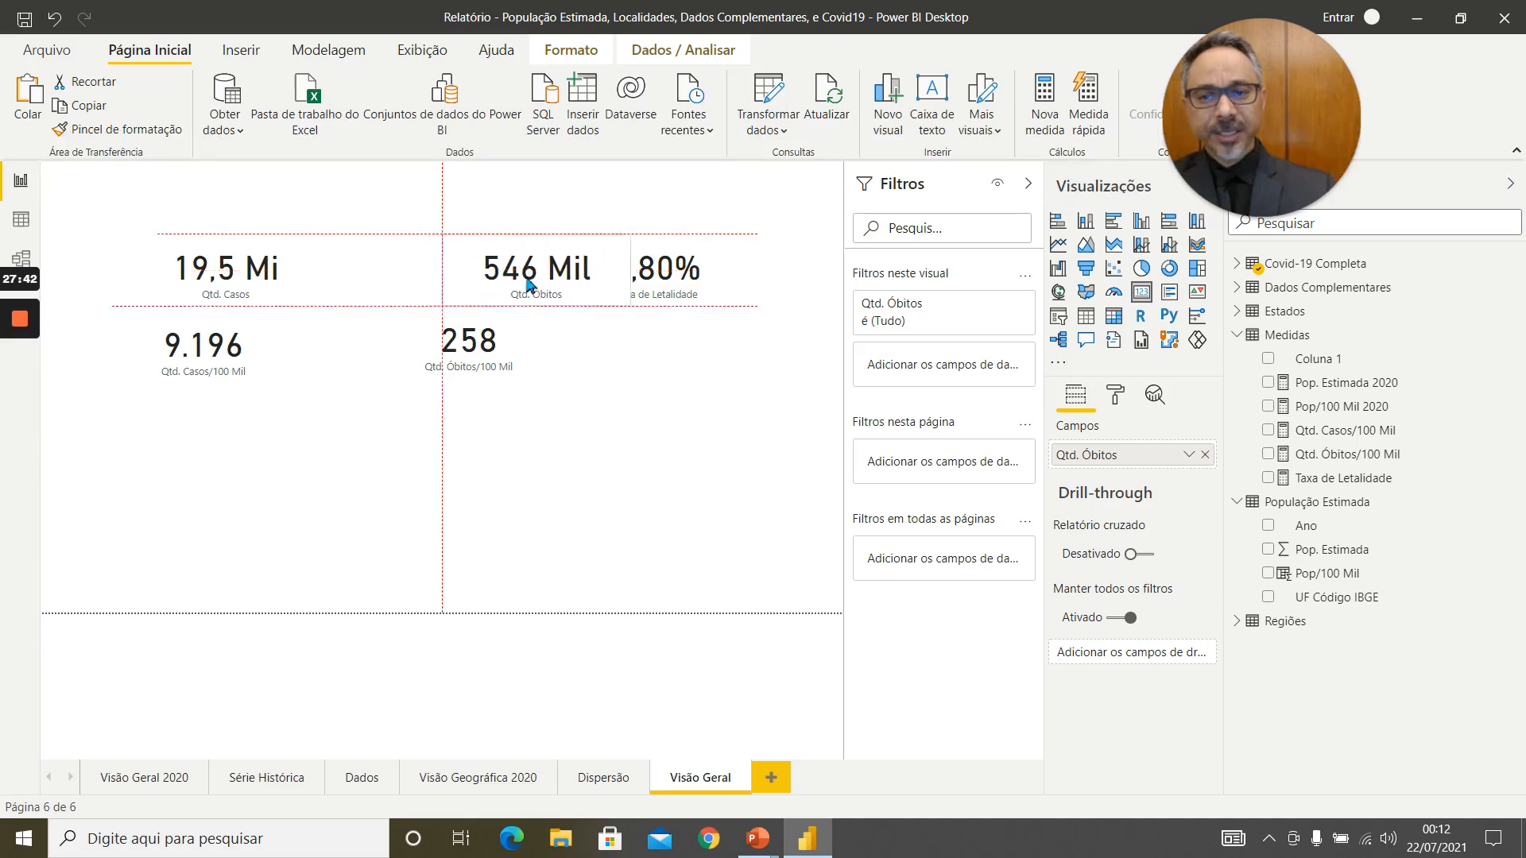
pyautogui.moveTo(228, 368); pyautogui.dragTo(410, 286)
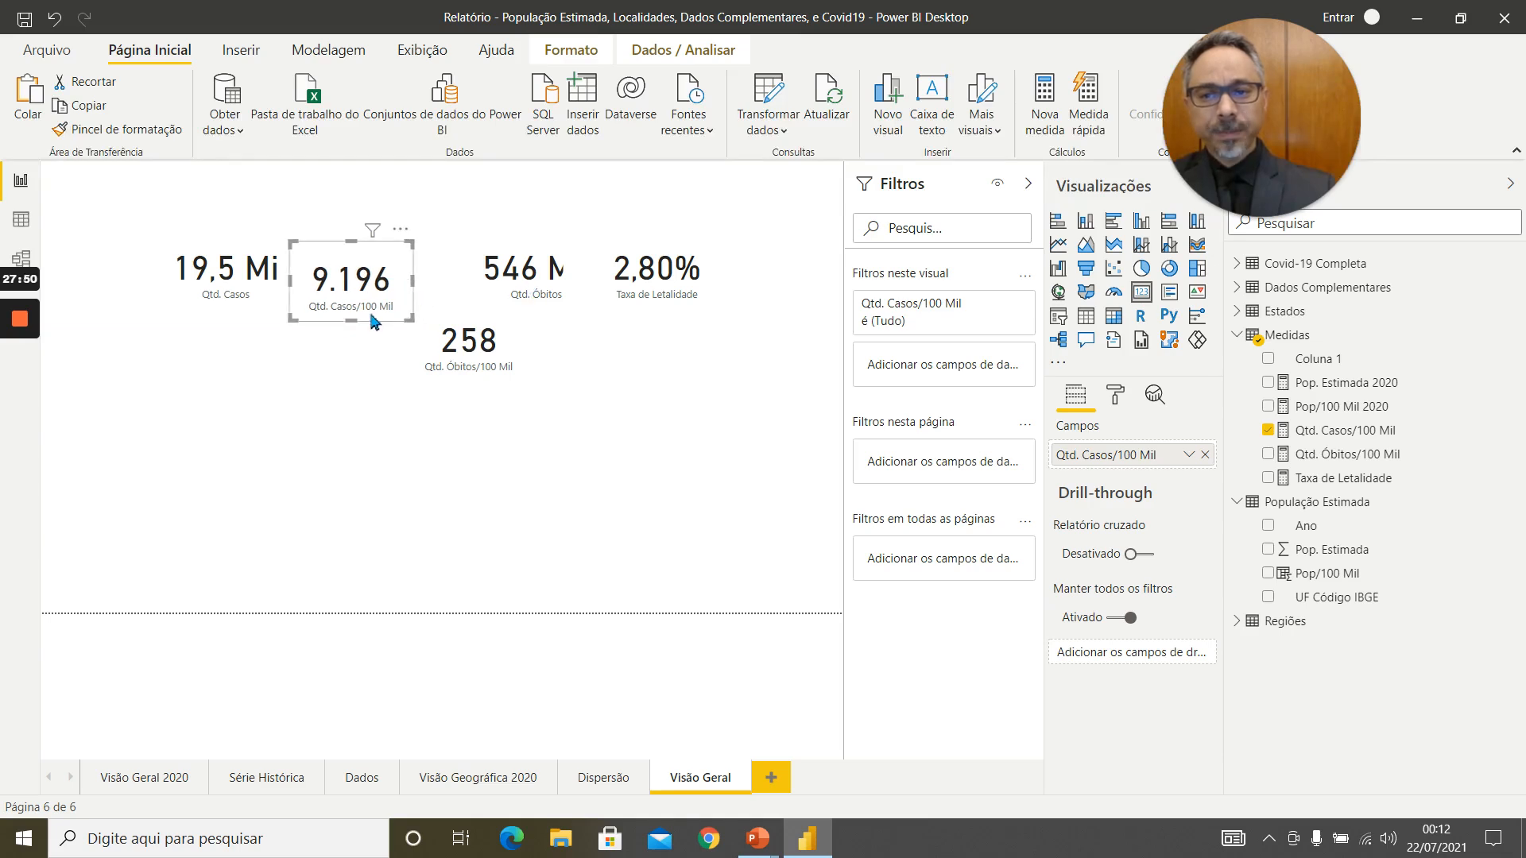
pyautogui.moveTo(357, 324); pyautogui.dragTo(358, 306)
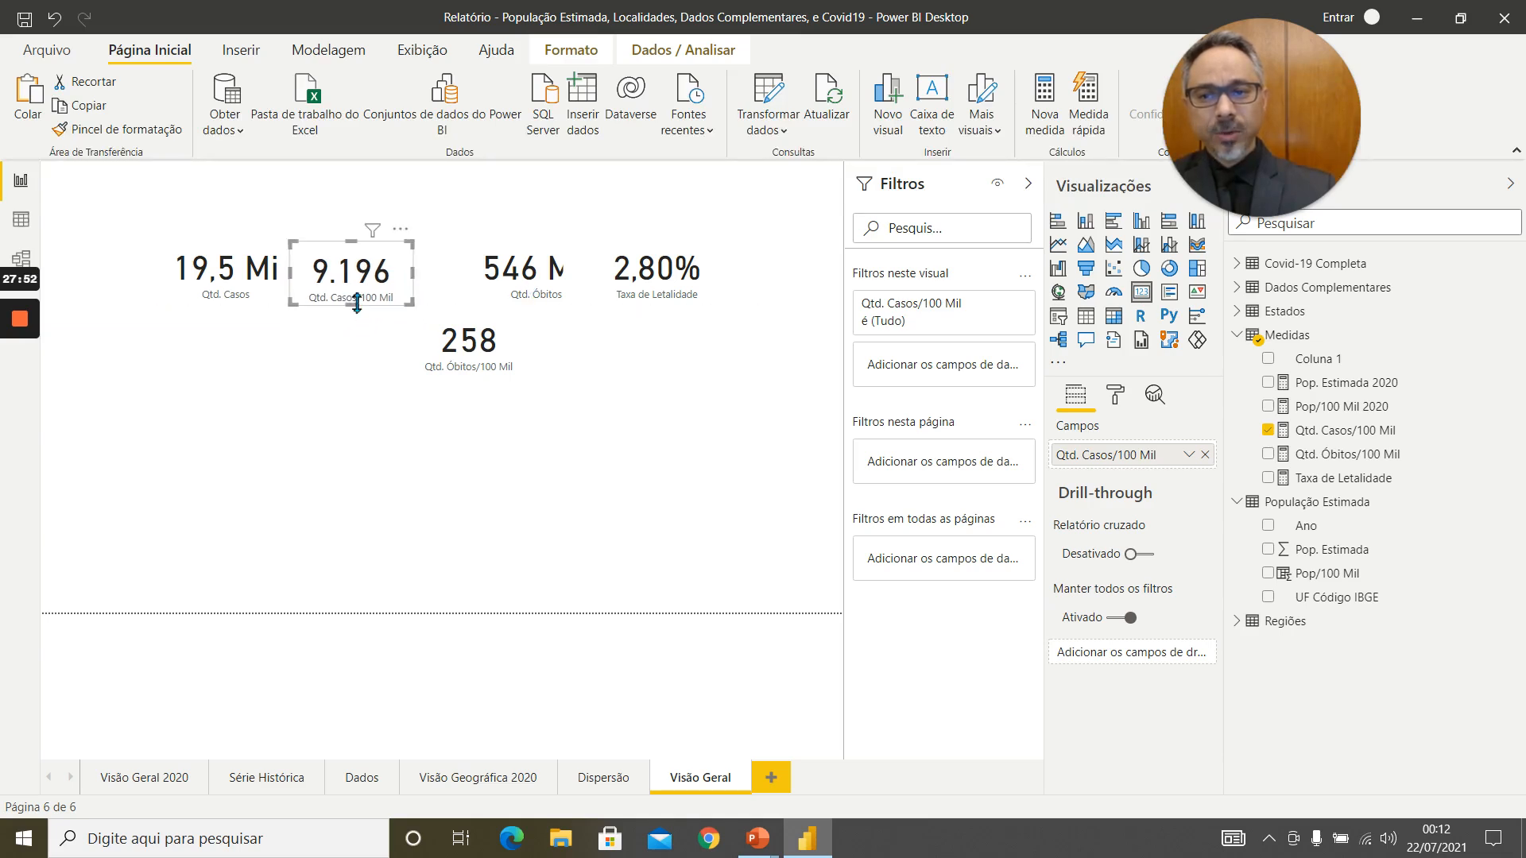
pyautogui.moveTo(554, 284); pyautogui.dragTo(507, 286)
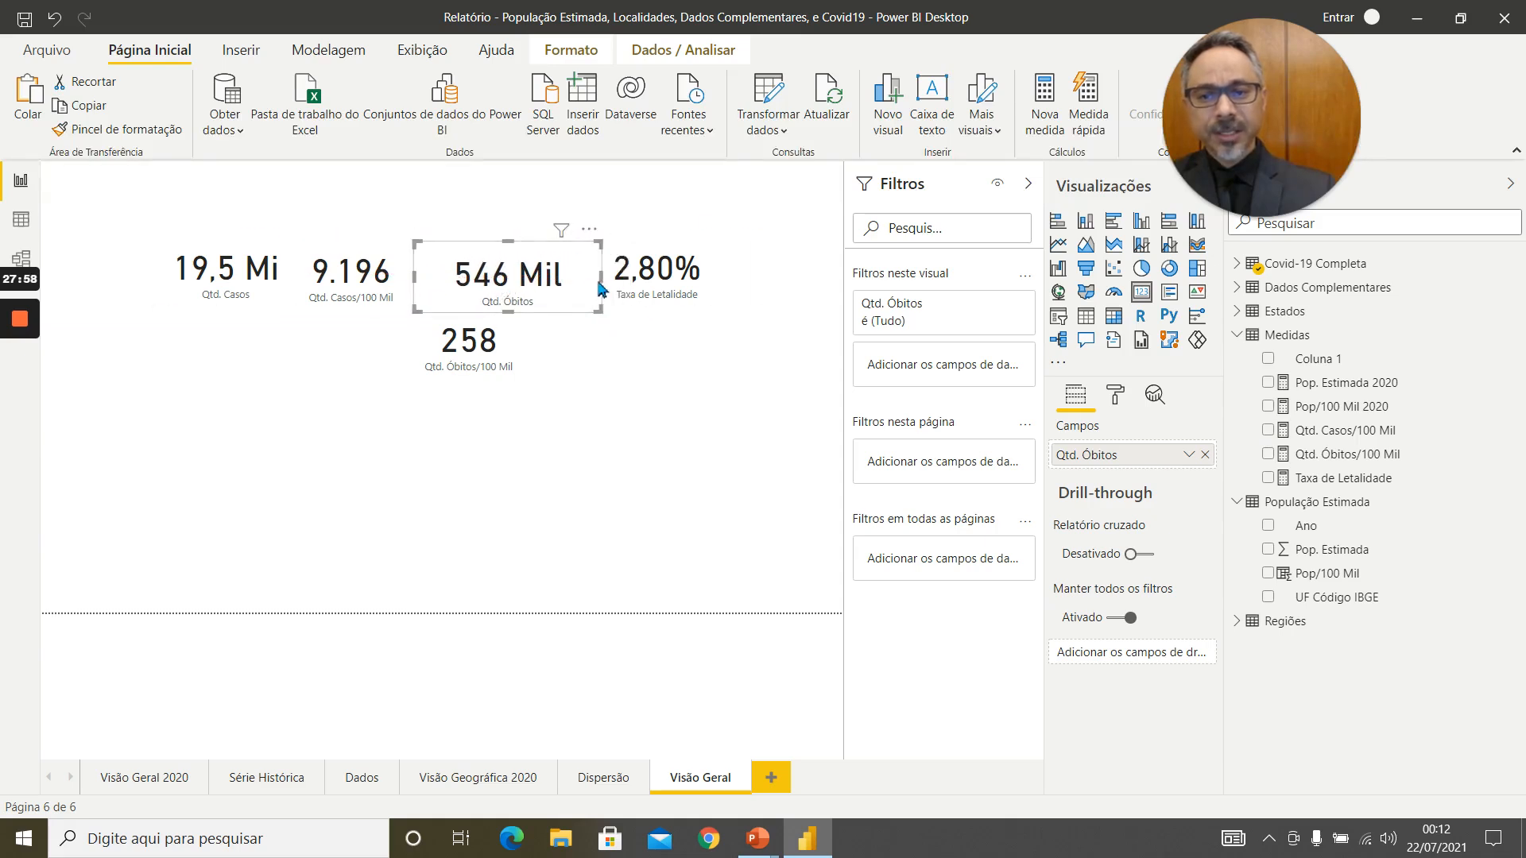
# Shift the Taxa de Letalidade card to the end of the row and fit the Qtd. Óbitos/100 Mil card between it and Qtd. Óbitos
pyautogui.moveTo(602, 278); pyautogui.dragTo(763, 301)
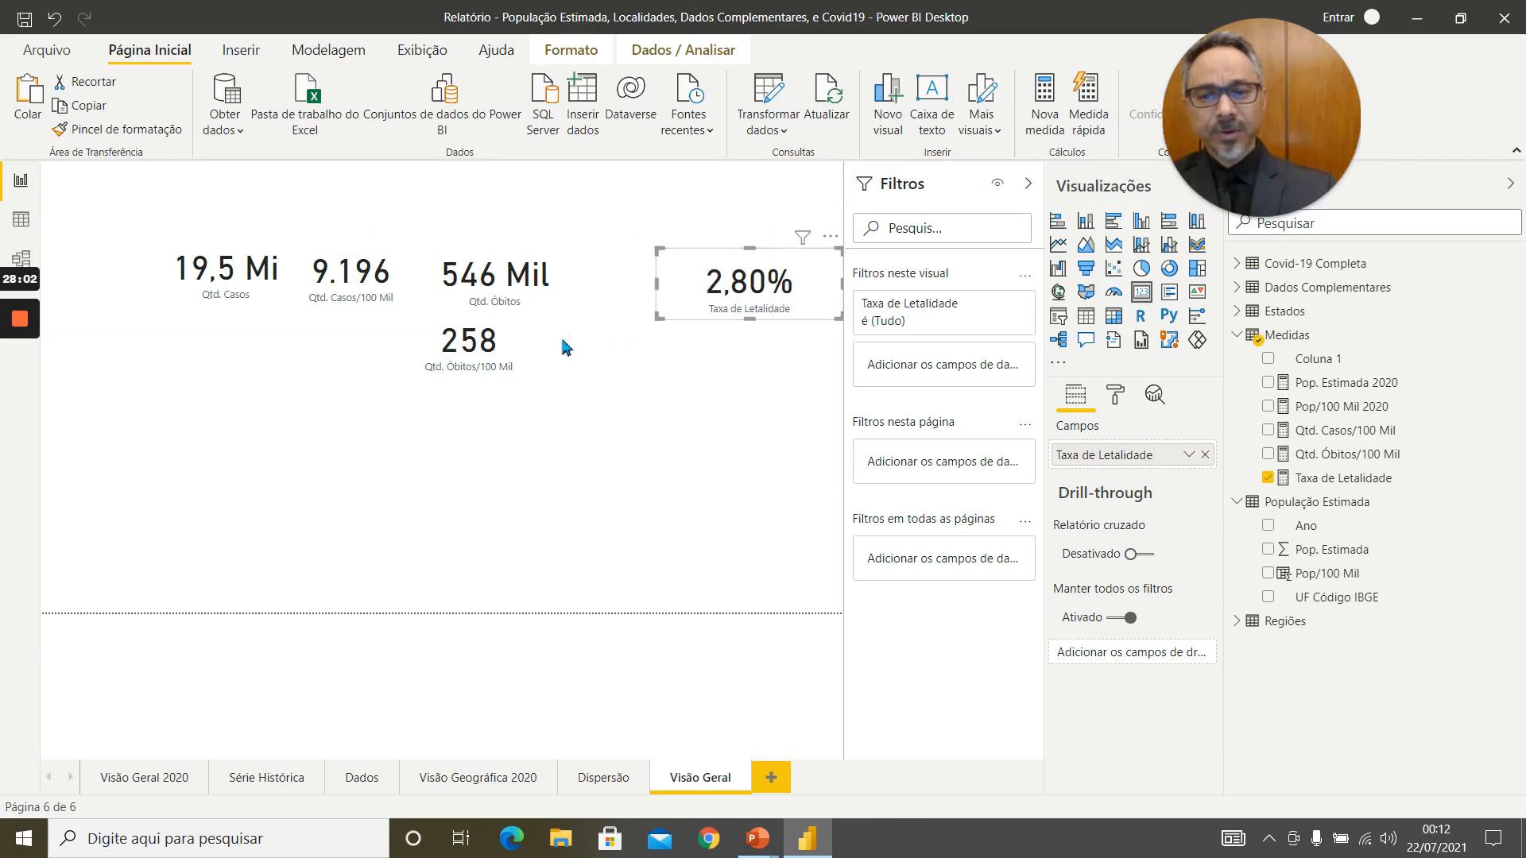
pyautogui.moveTo(494, 334); pyautogui.dragTo(637, 307)
pyautogui.click(640, 316)
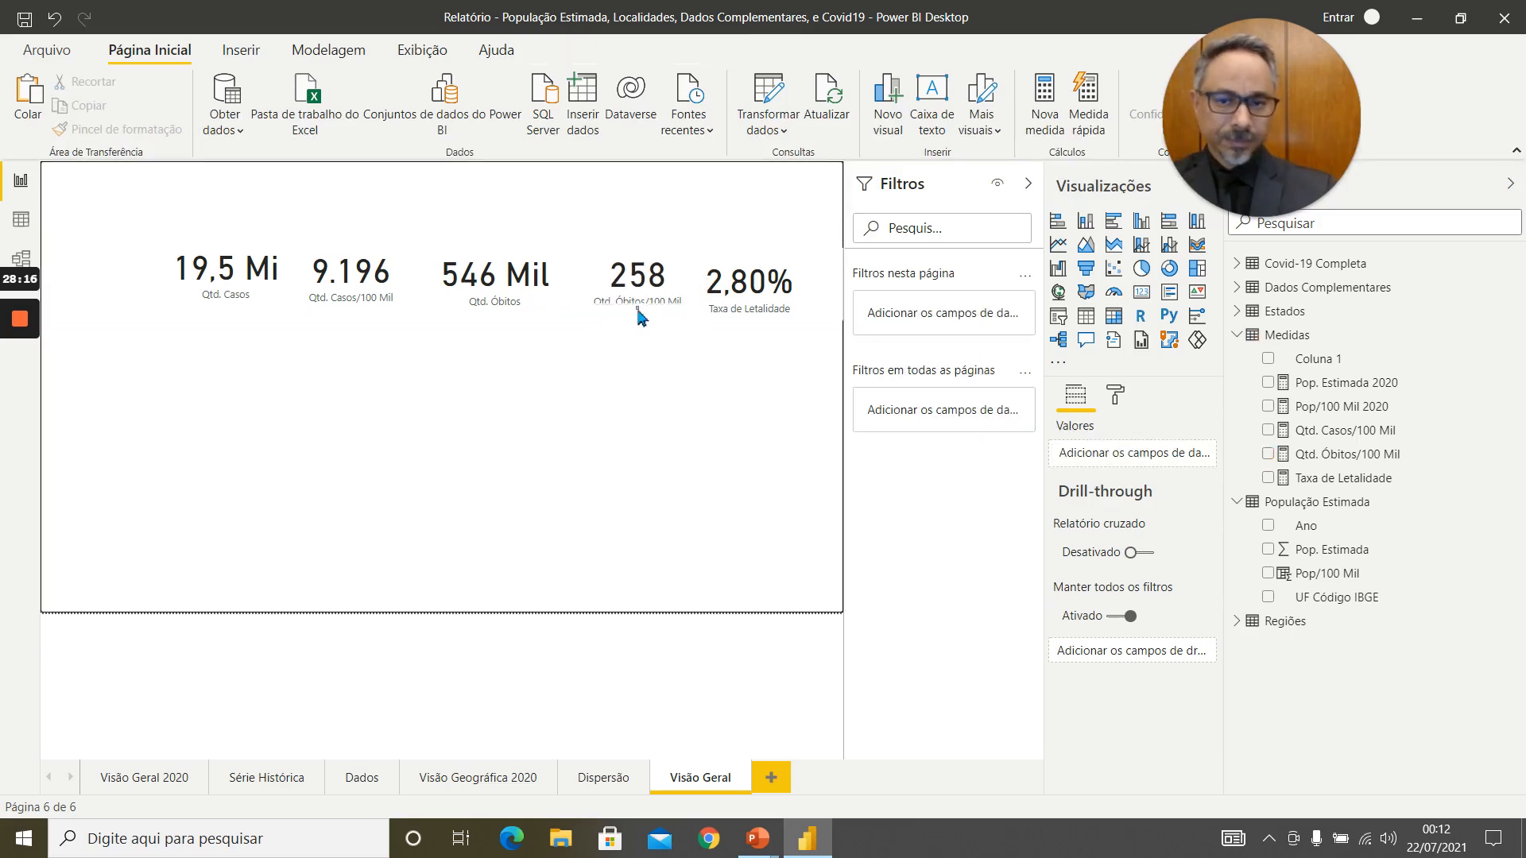
pyautogui.click(638, 304)
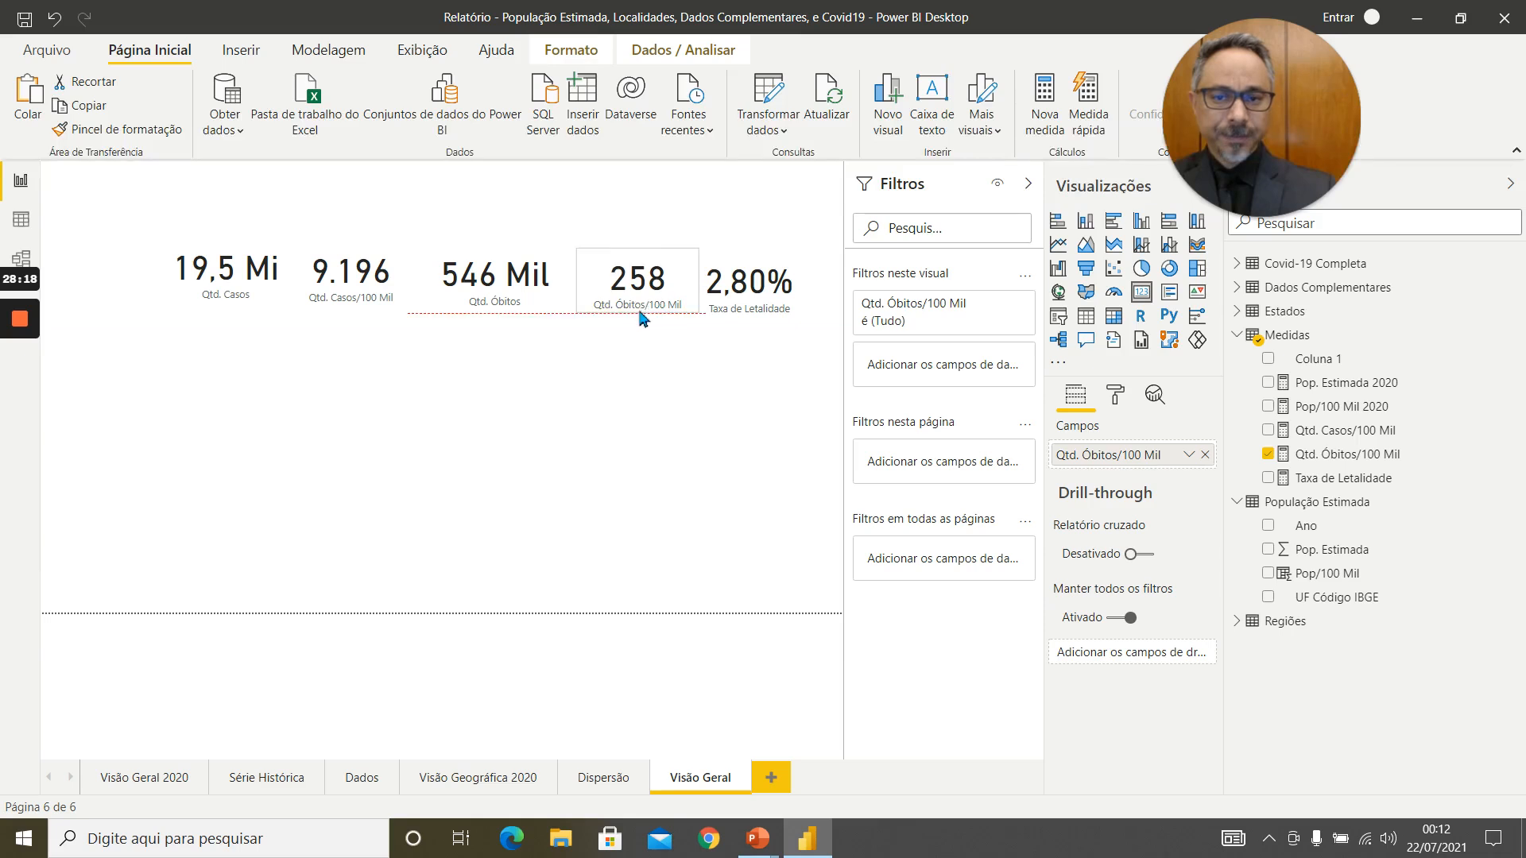
# Narrow and shorten the Taxa de Letalidade card to clear its neighbour, and raise the Qtd. Óbitos/100 Mil card level with Qtd. Casos/100 Mil
pyautogui.click(772, 298)
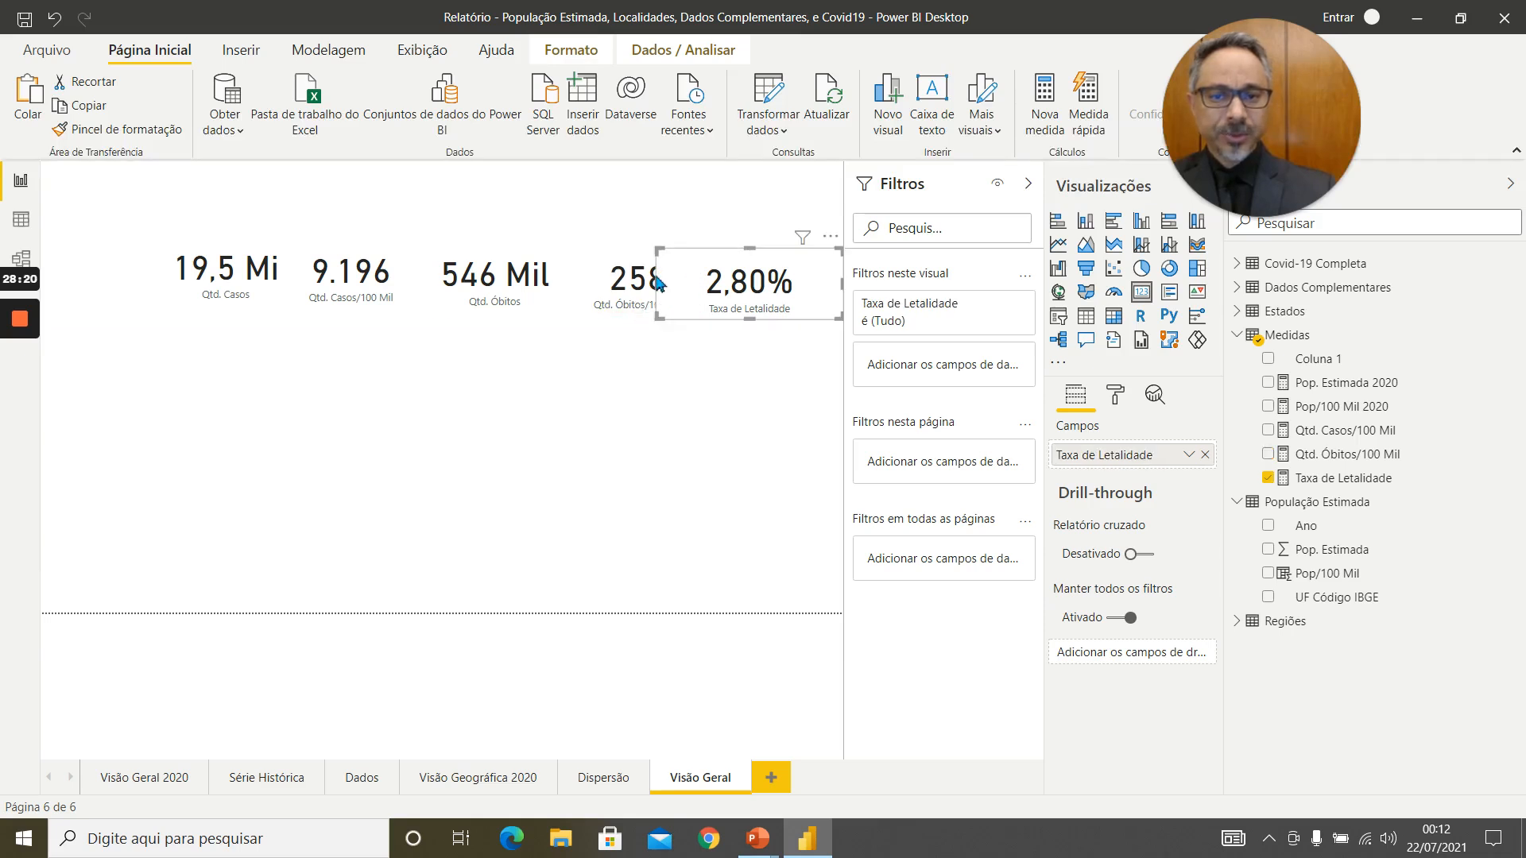
pyautogui.moveTo(659, 281); pyautogui.dragTo(703, 281)
pyautogui.moveTo(775, 317); pyautogui.dragTo(772, 311)
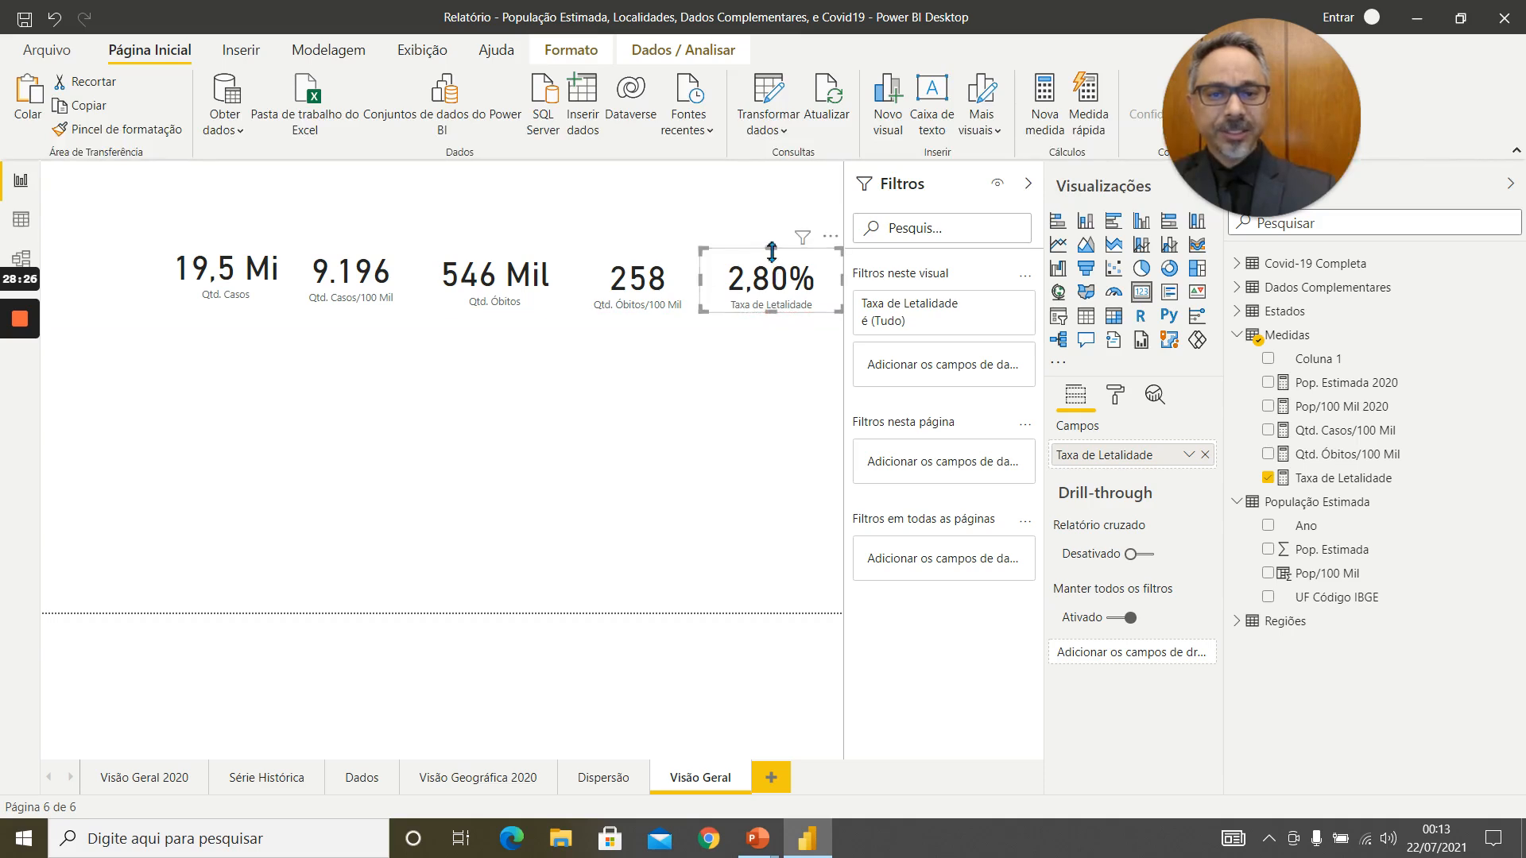
pyautogui.moveTo(771, 251); pyautogui.dragTo(774, 258)
pyautogui.click(793, 380)
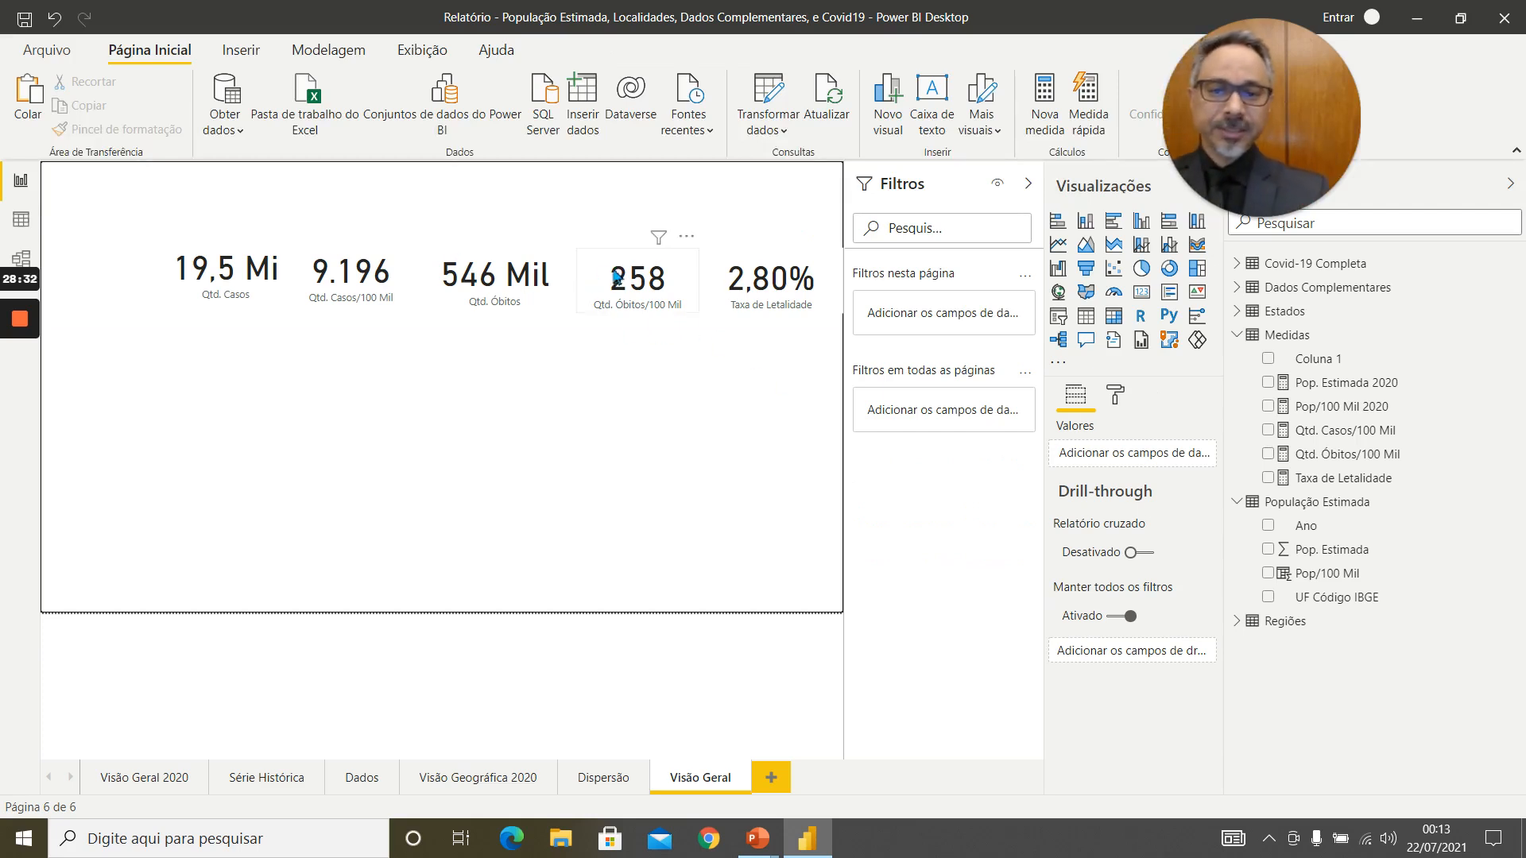
pyautogui.moveTo(626, 274); pyautogui.dragTo(626, 274)
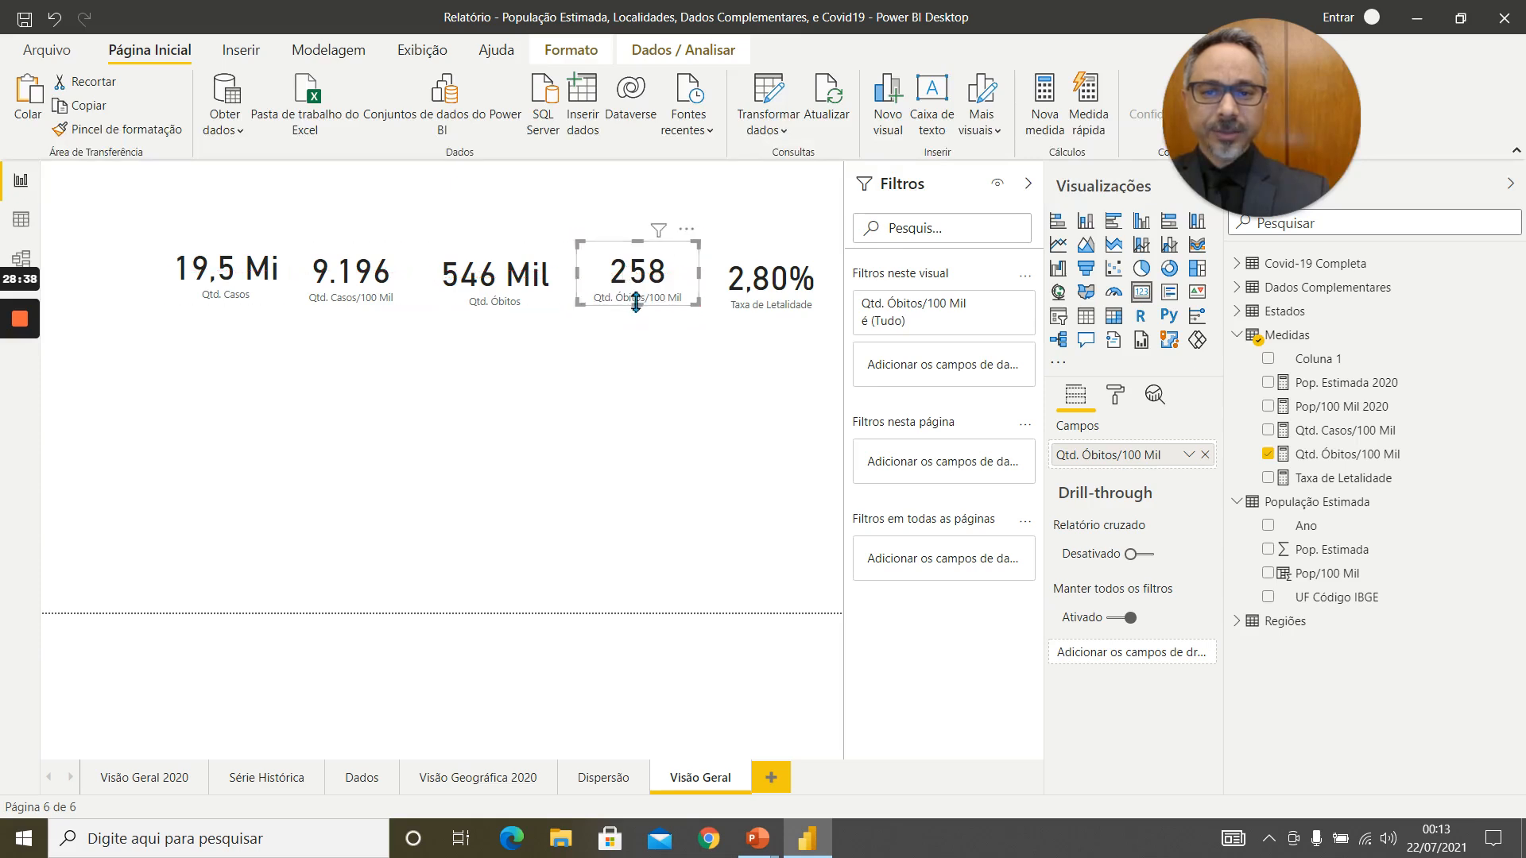
# Shorten the Qtd. Óbitos card slightly so its lower edge lines up with the Qtd. Casos/100 Mil and Qtd. Óbitos/100 Mil cards
pyautogui.click(522, 292)
pyautogui.moveTo(493, 310); pyautogui.dragTo(494, 304)
pyautogui.click(379, 284)
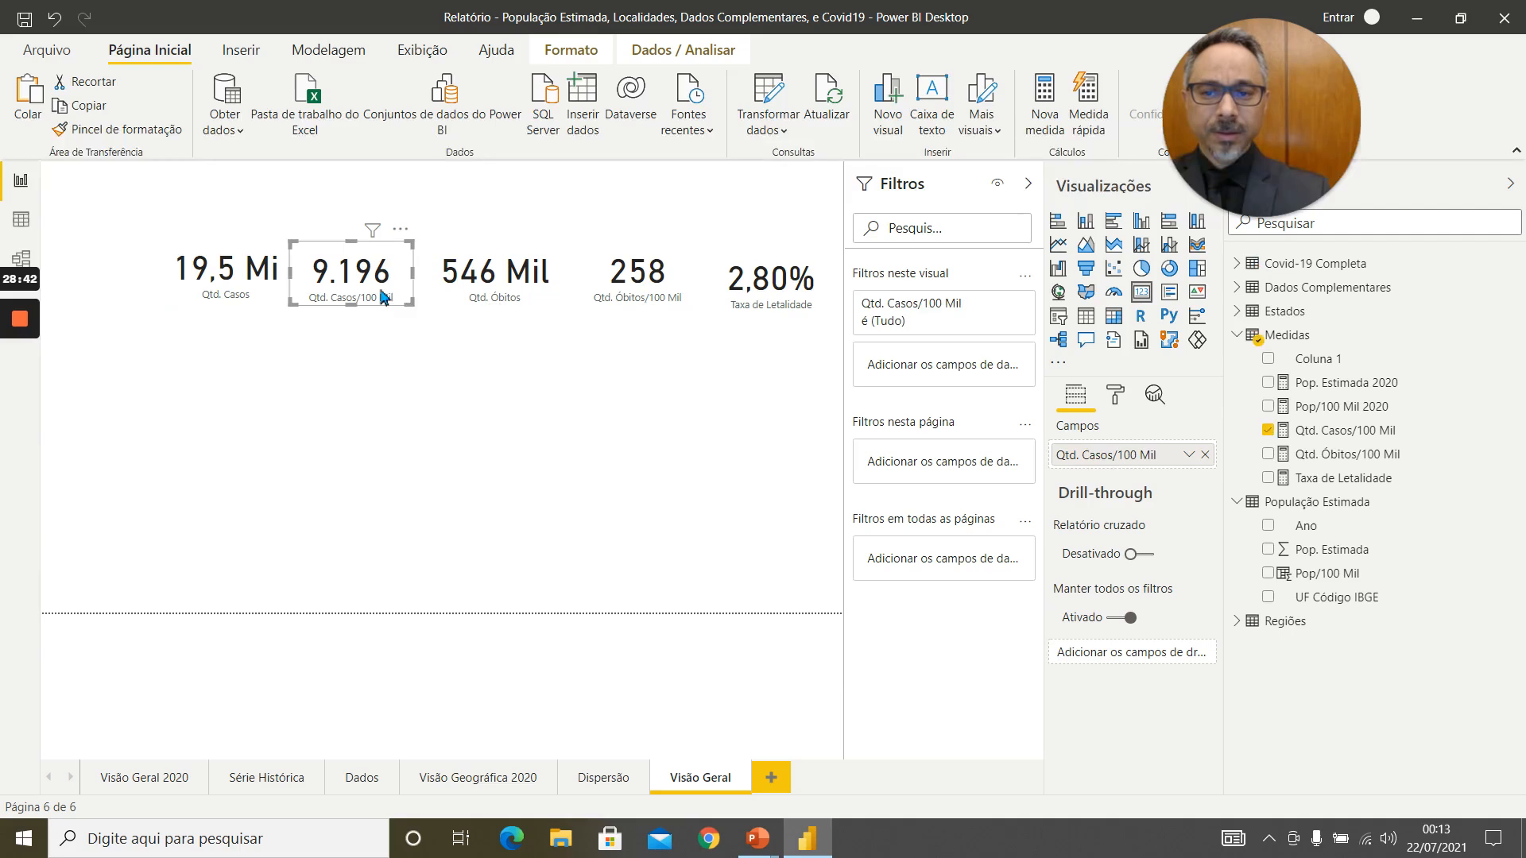
pyautogui.click(278, 286)
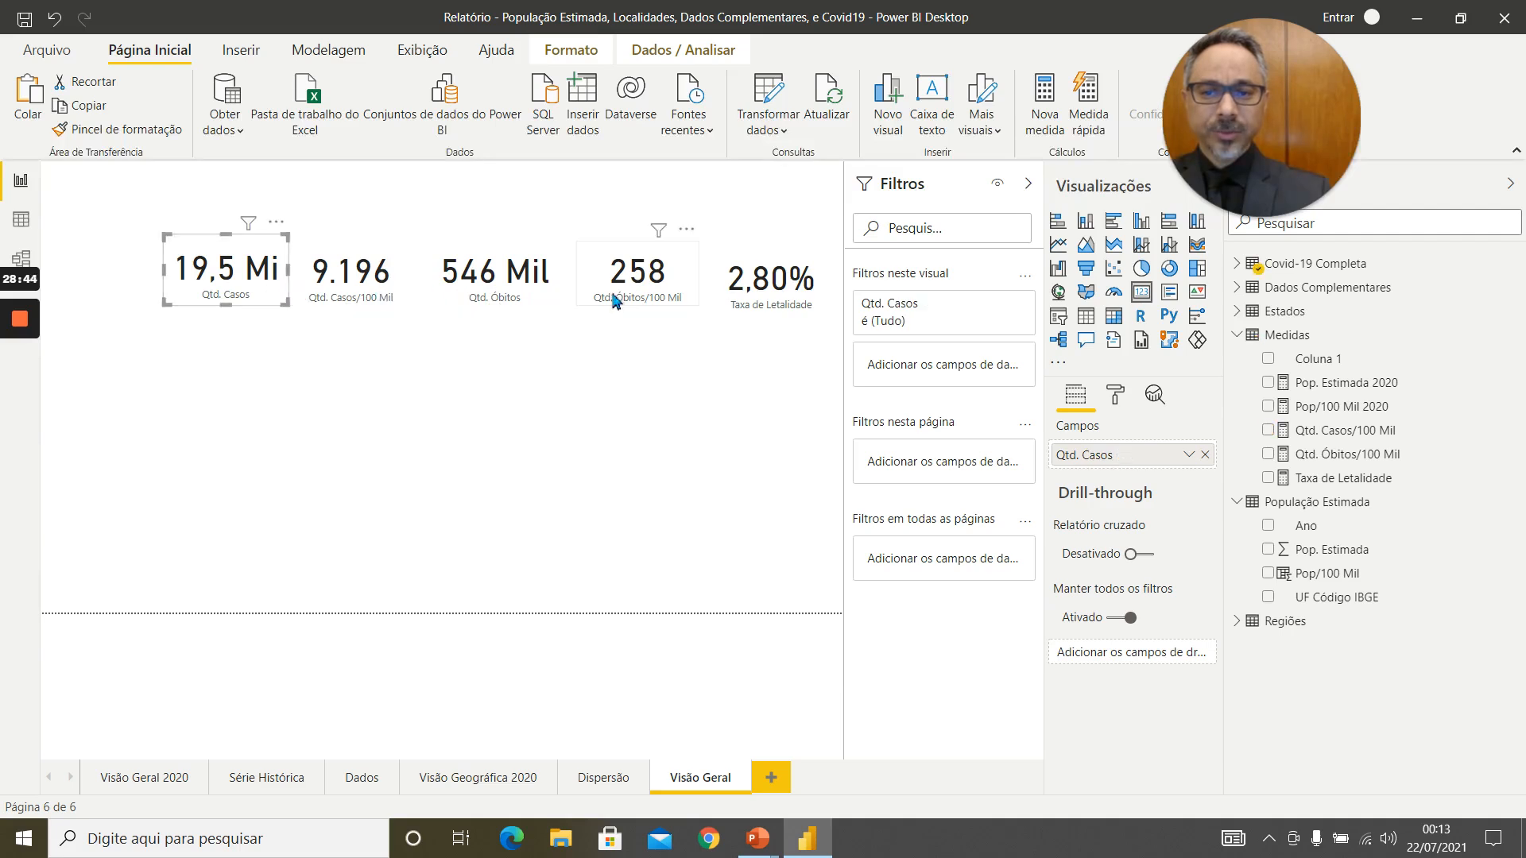
pyautogui.click(636, 295)
# Adjust the lower and upper edges of the Taxa de Letalidade card to match the other cards in the row, and save the report
pyautogui.click(737, 292)
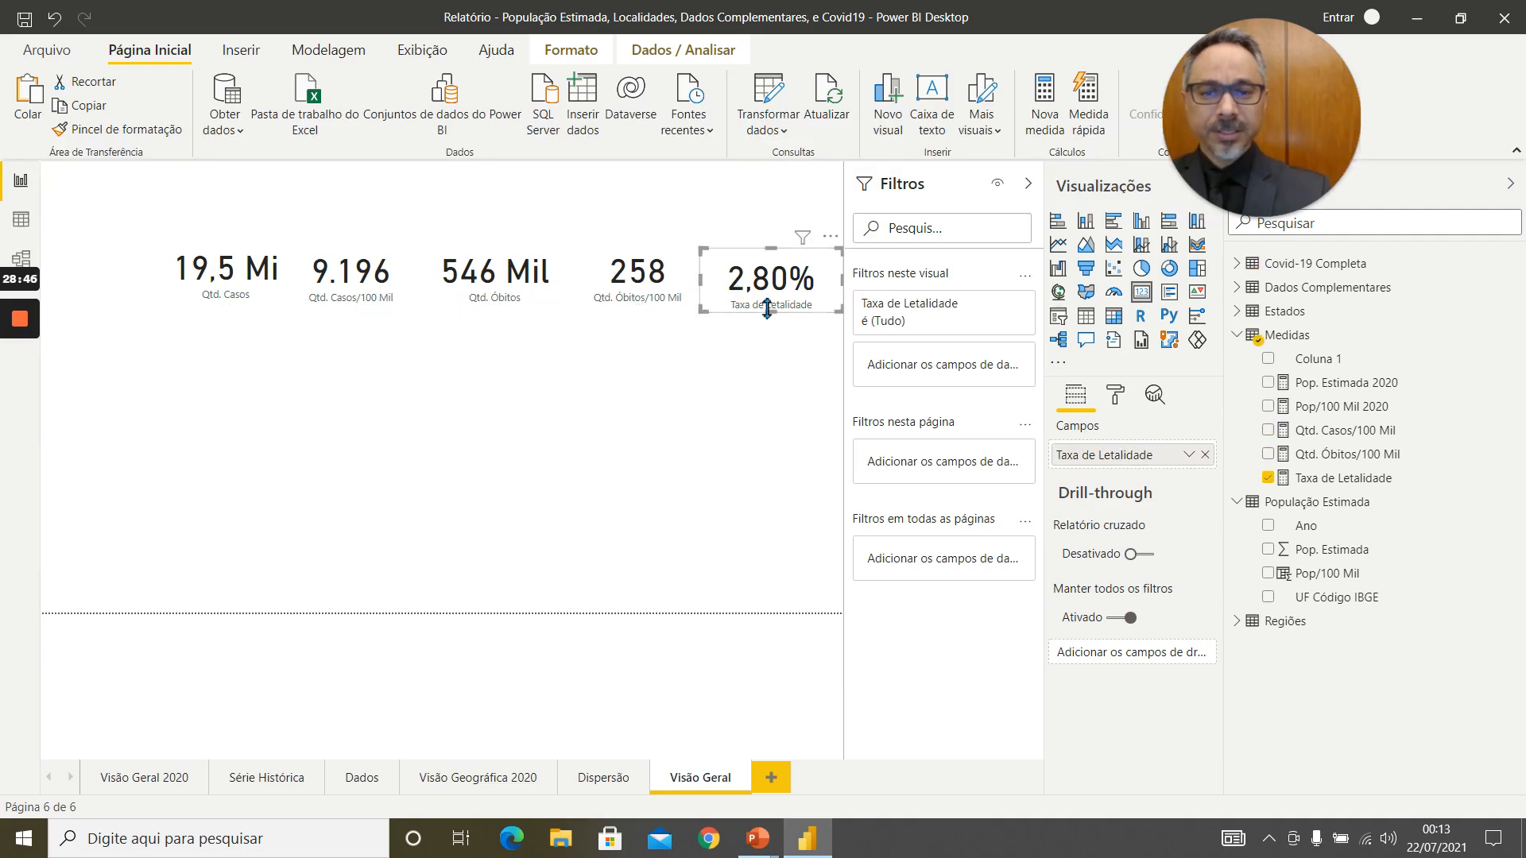
pyautogui.moveTo(768, 308); pyautogui.dragTo(768, 305)
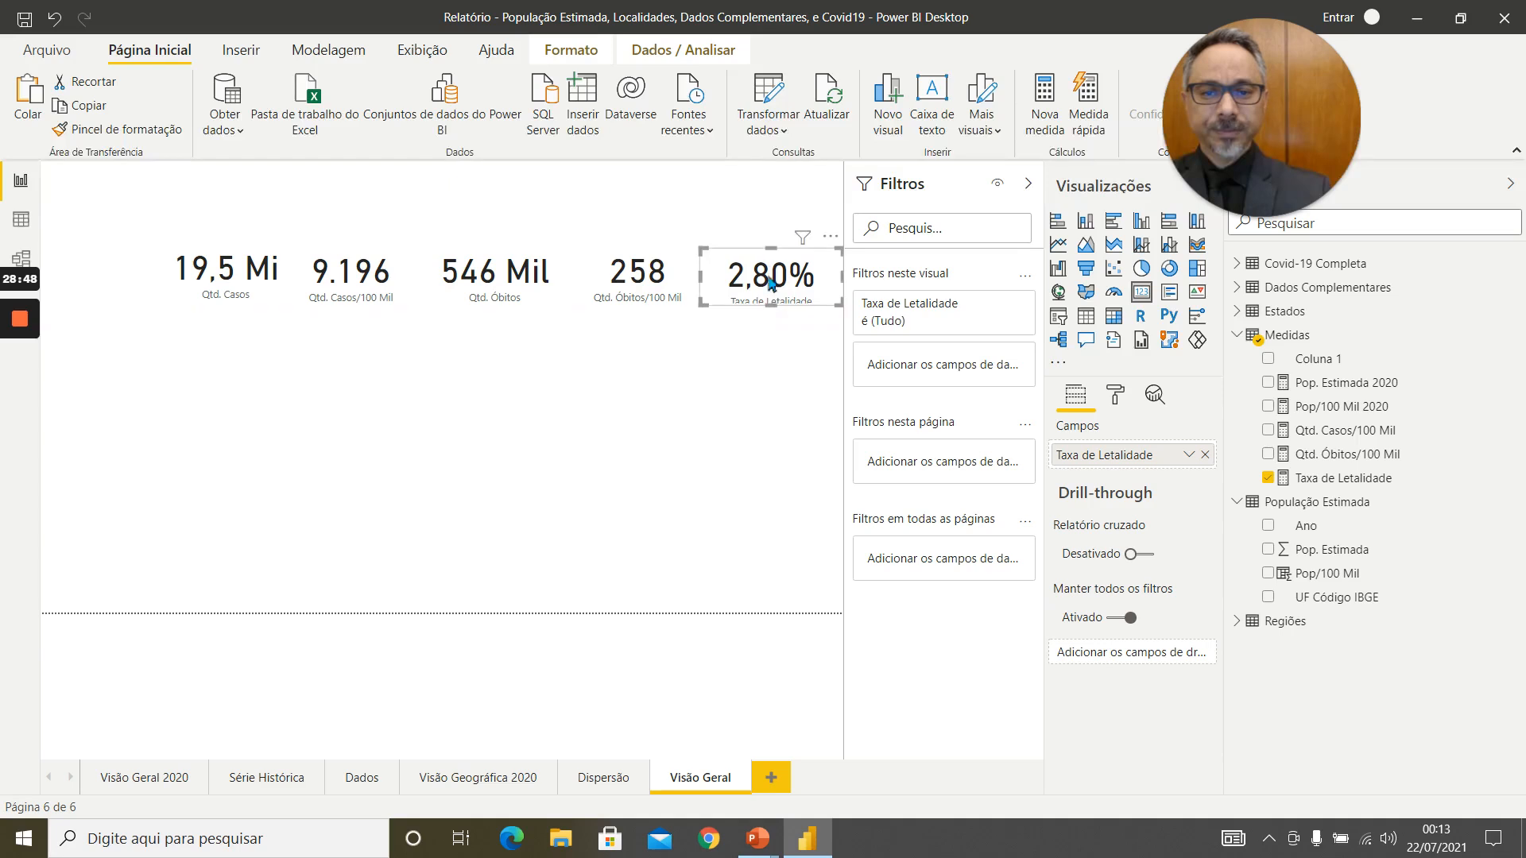
pyautogui.moveTo(773, 251); pyautogui.dragTo(770, 251)
pyautogui.click(772, 403)
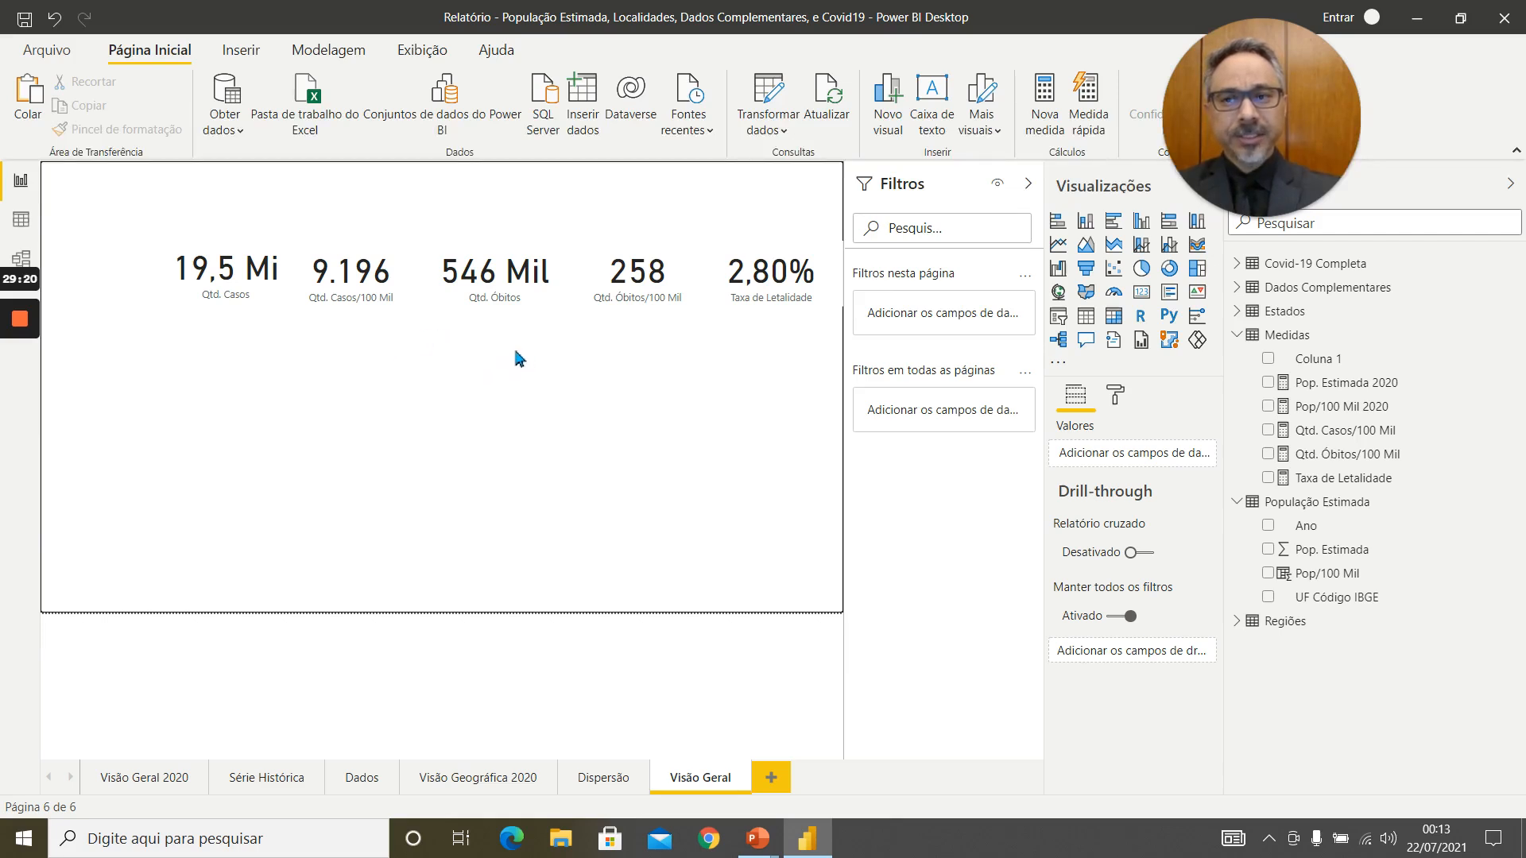
pyautogui.click(24, 23)
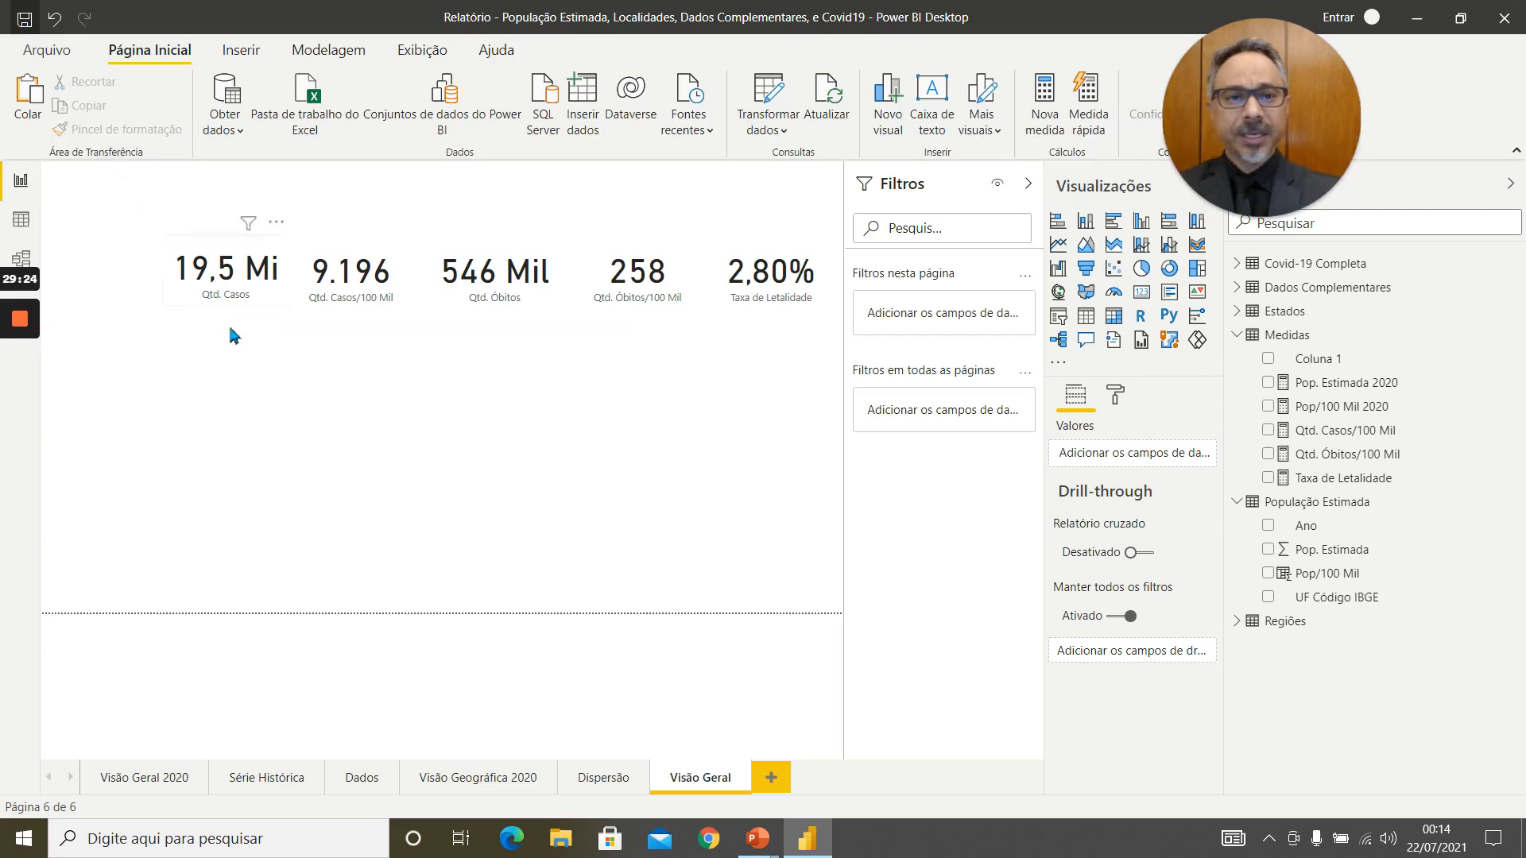